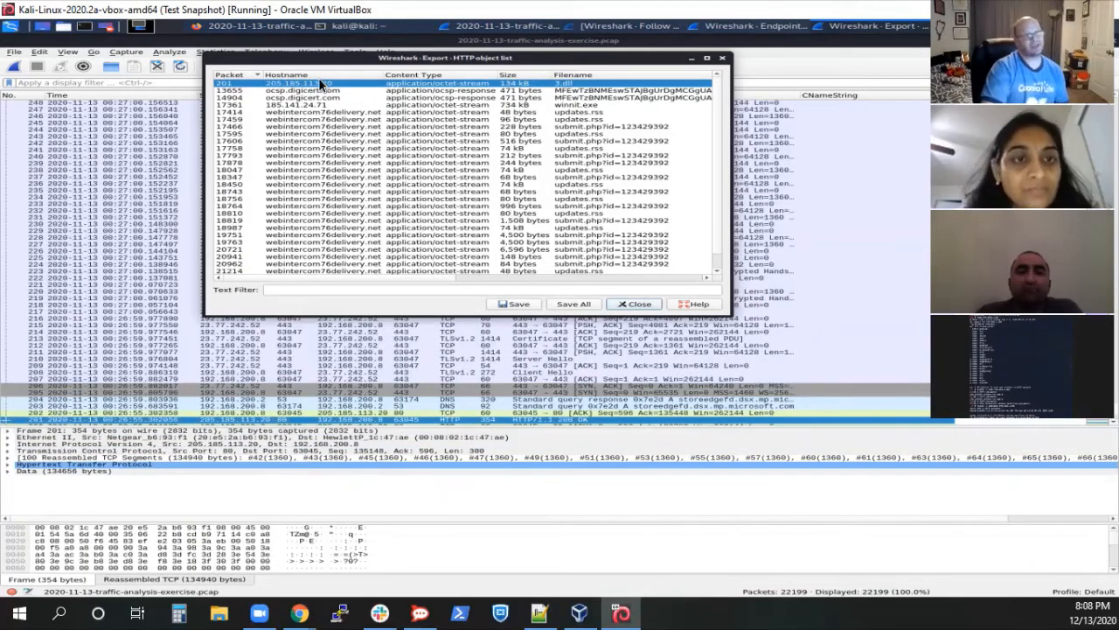
Step: Switch to Firefox, search Google for virustotal.com in a new tab and open the VirusTotal site
left_click(236, 27)
left_click(483, 55)
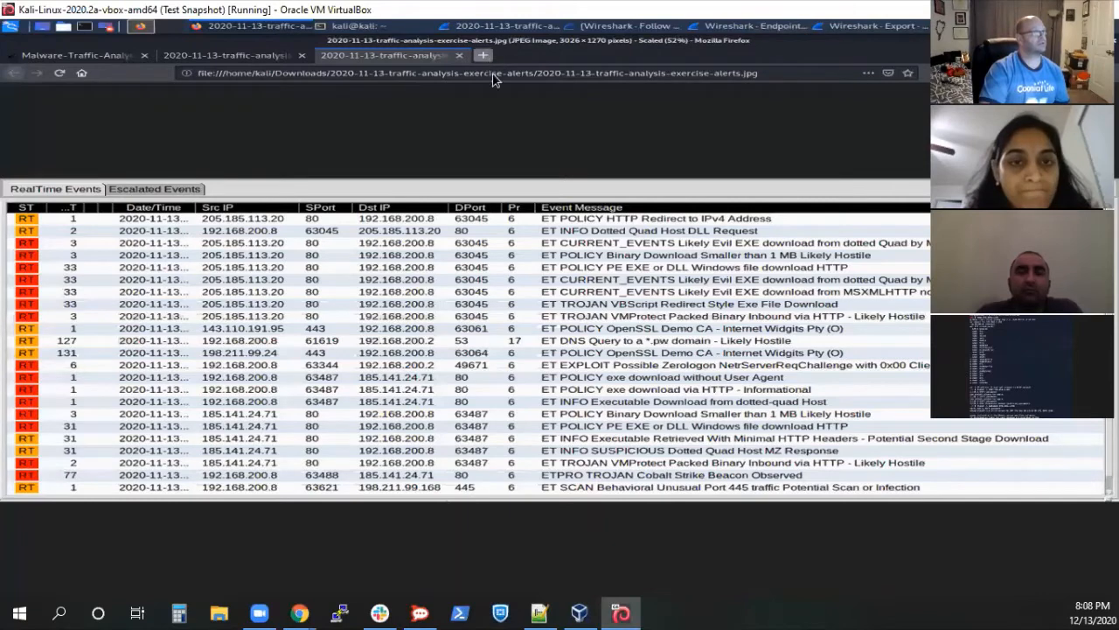
left_click(451, 271)
type("vi")
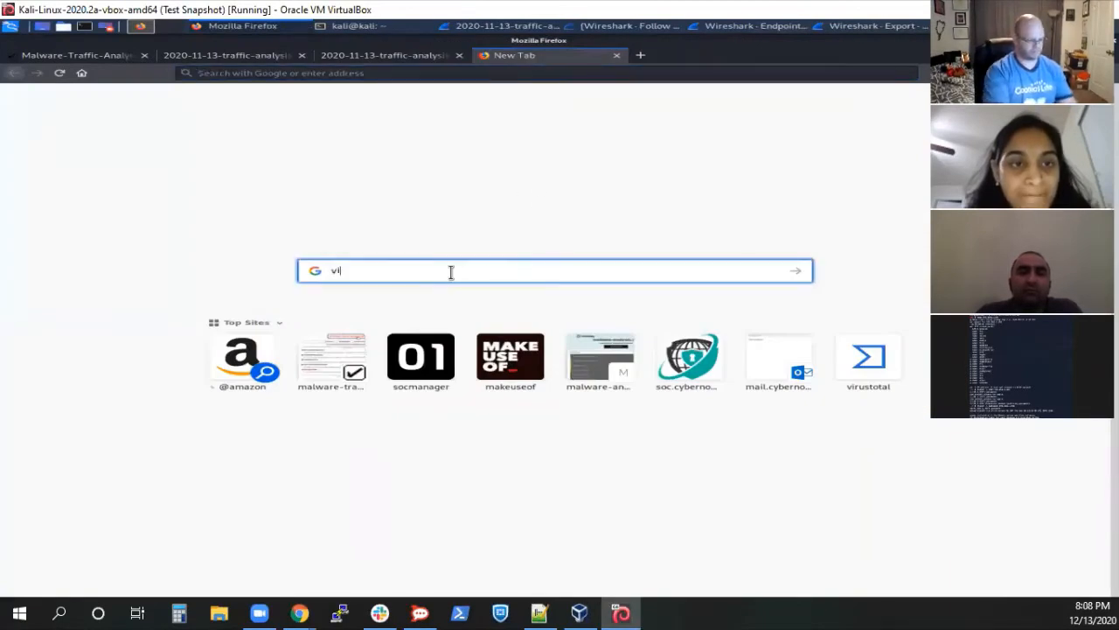
type("rustotal.com")
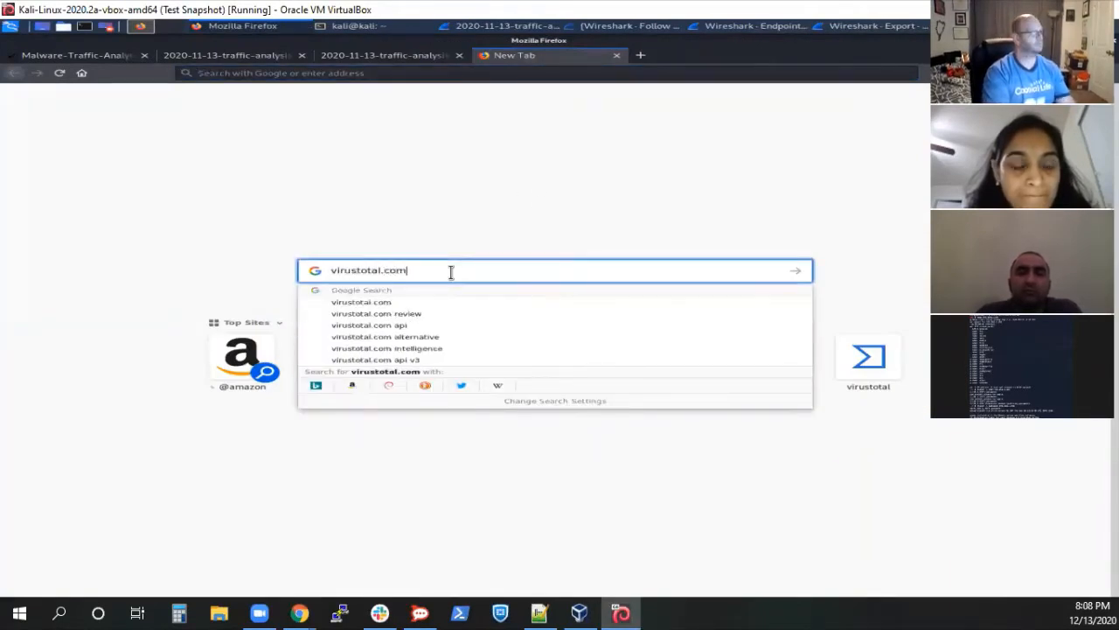
key("Return")
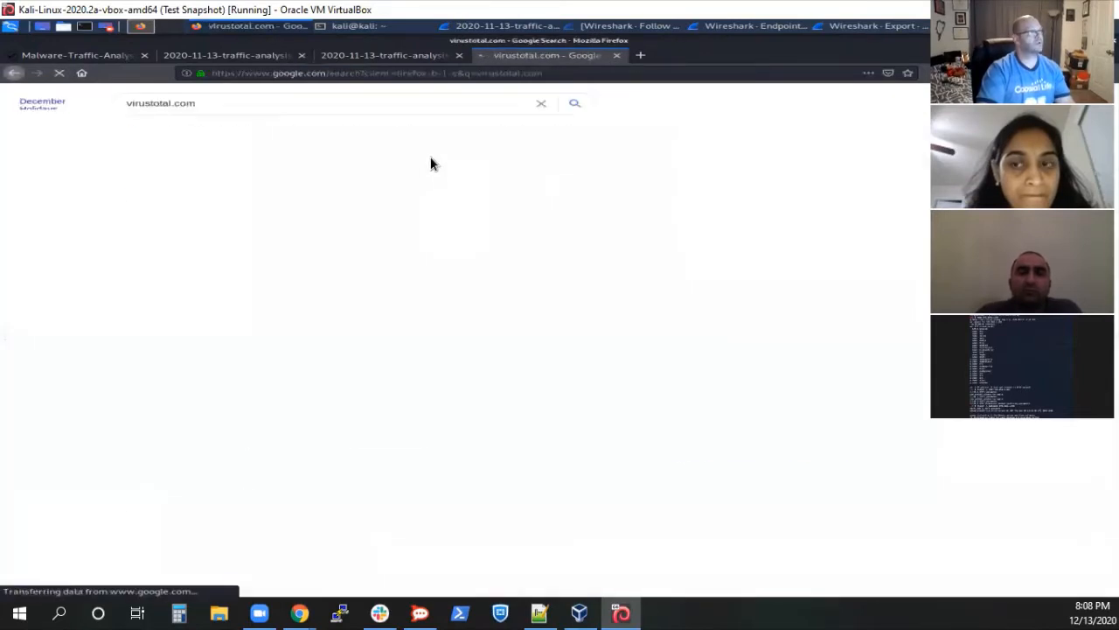
left_click(494, 169)
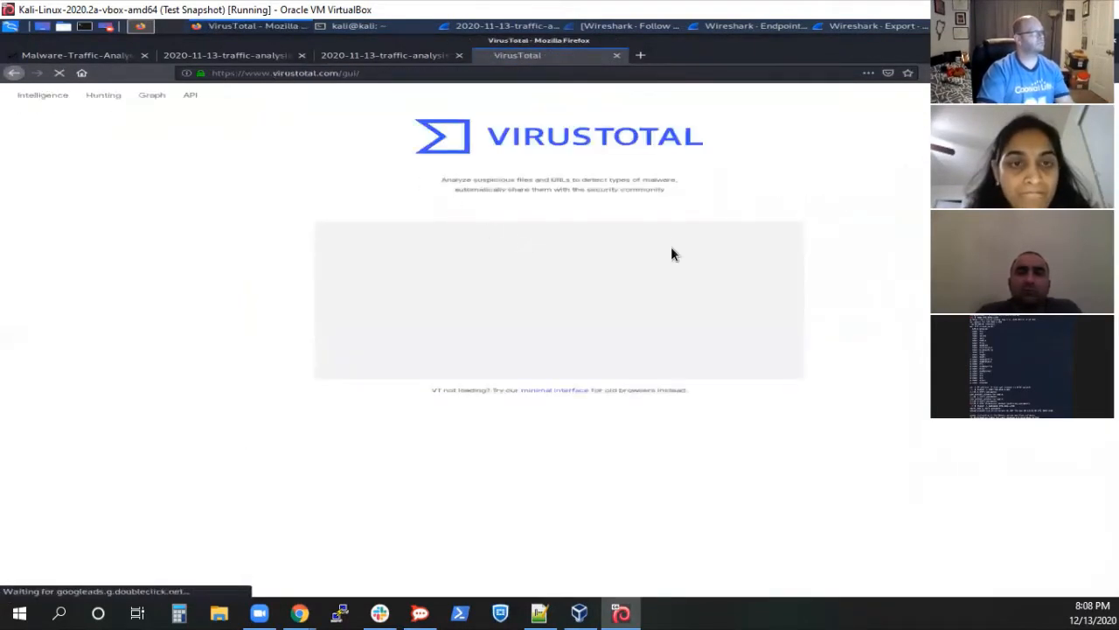
Step: Look up the IP address 205.185.113.20 with VirusTotal's search
left_click(717, 233)
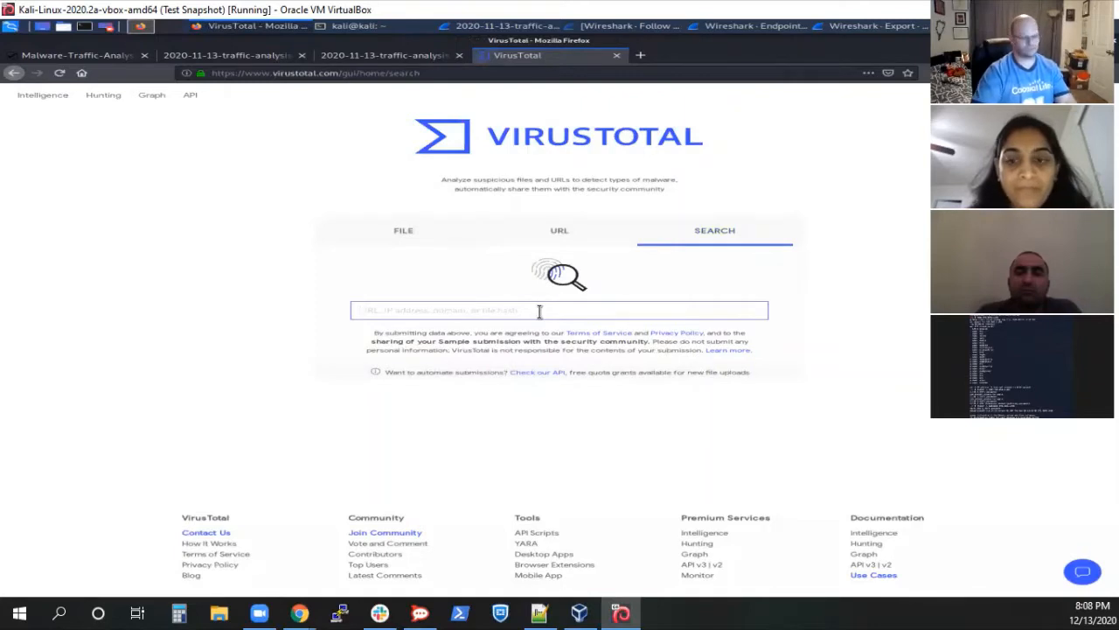
type("2")
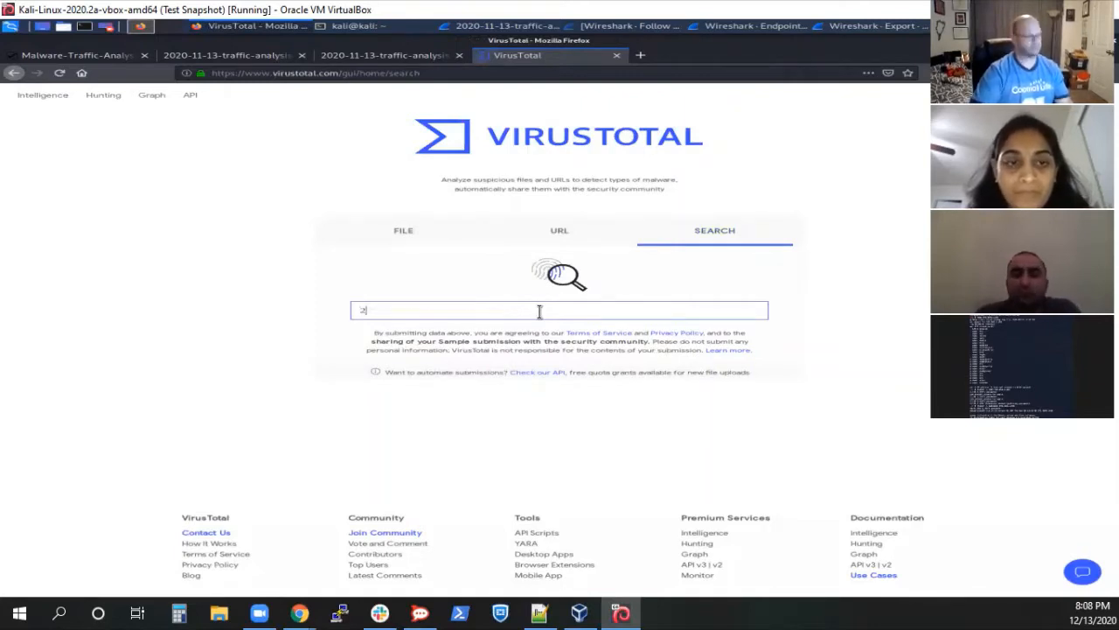
type("05.185.")
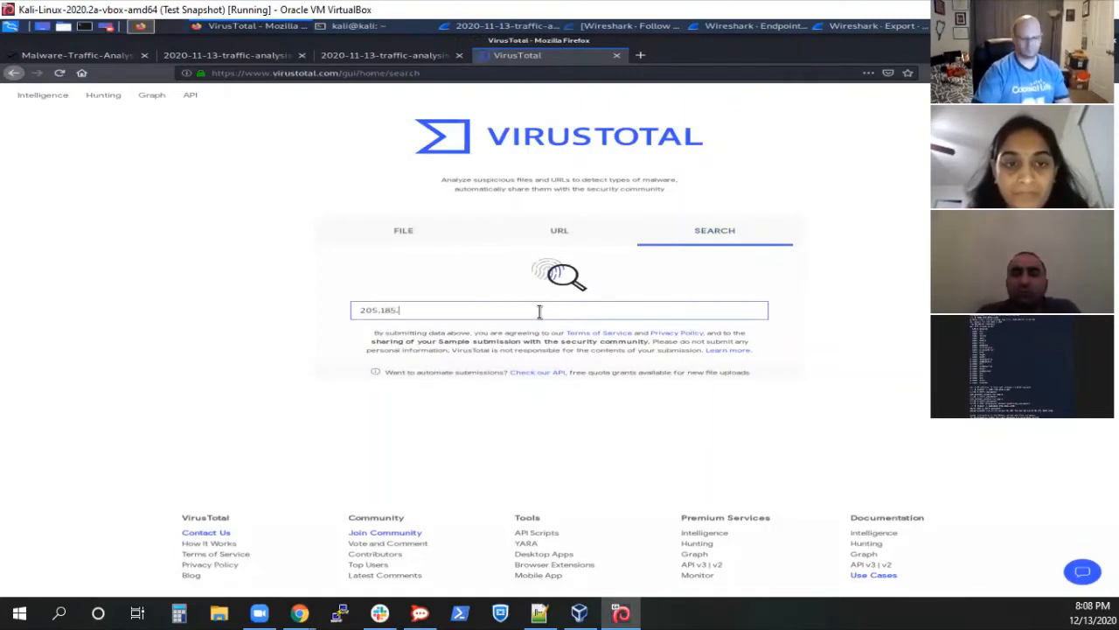
type("113.20")
key("Return")
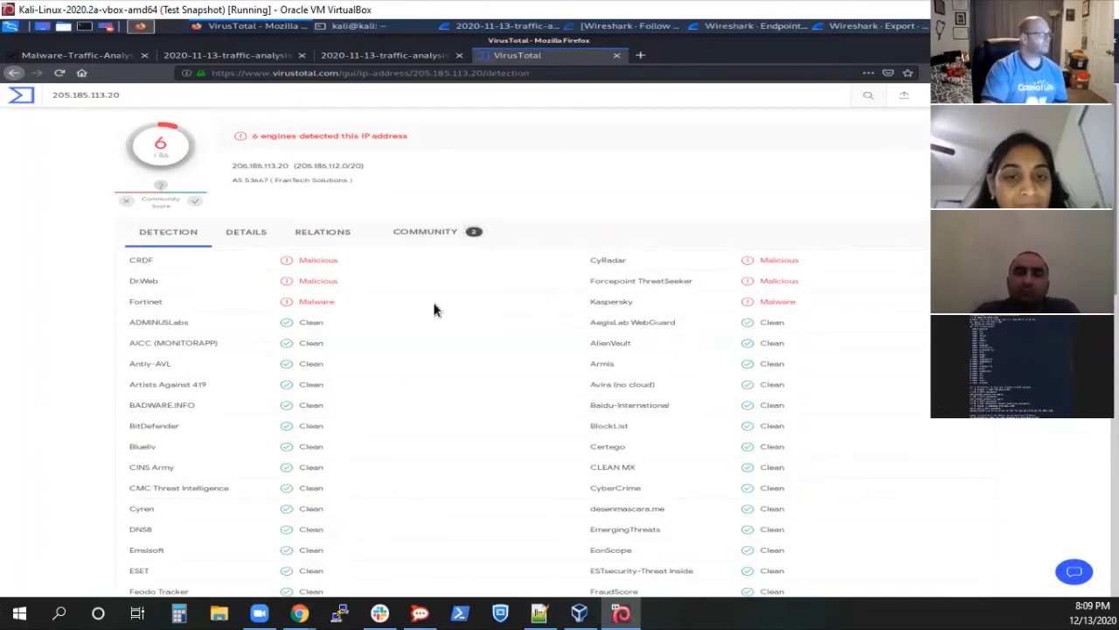
Step: Read the community comments on the IP address, focusing on the malware family named in the first paste title
left_click(404, 235)
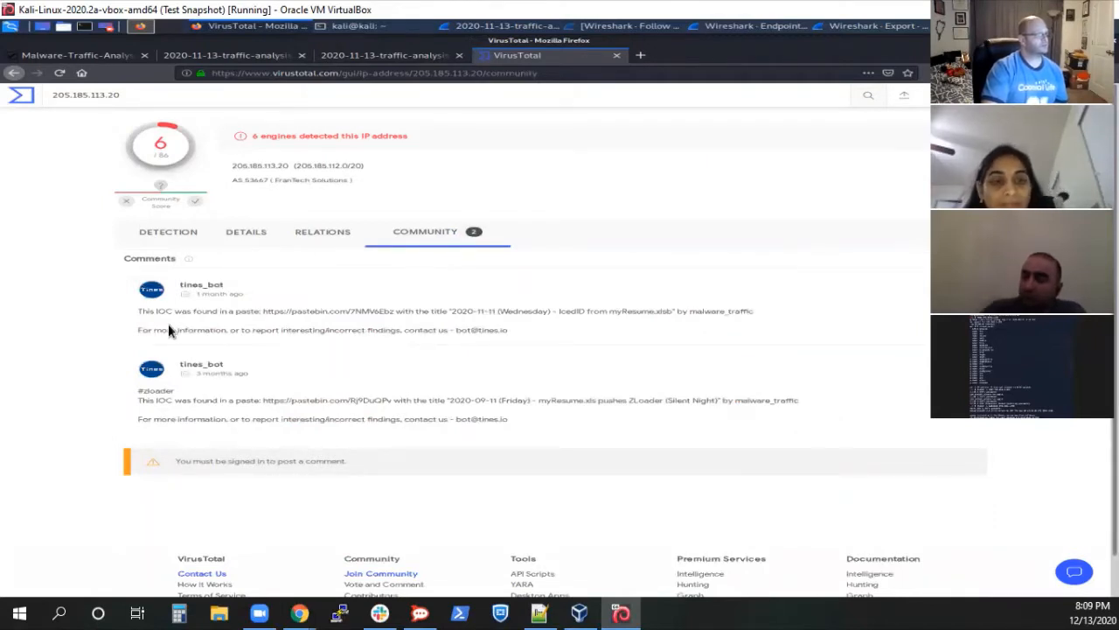
left_click_drag(262, 311, 530, 333)
left_click(555, 324)
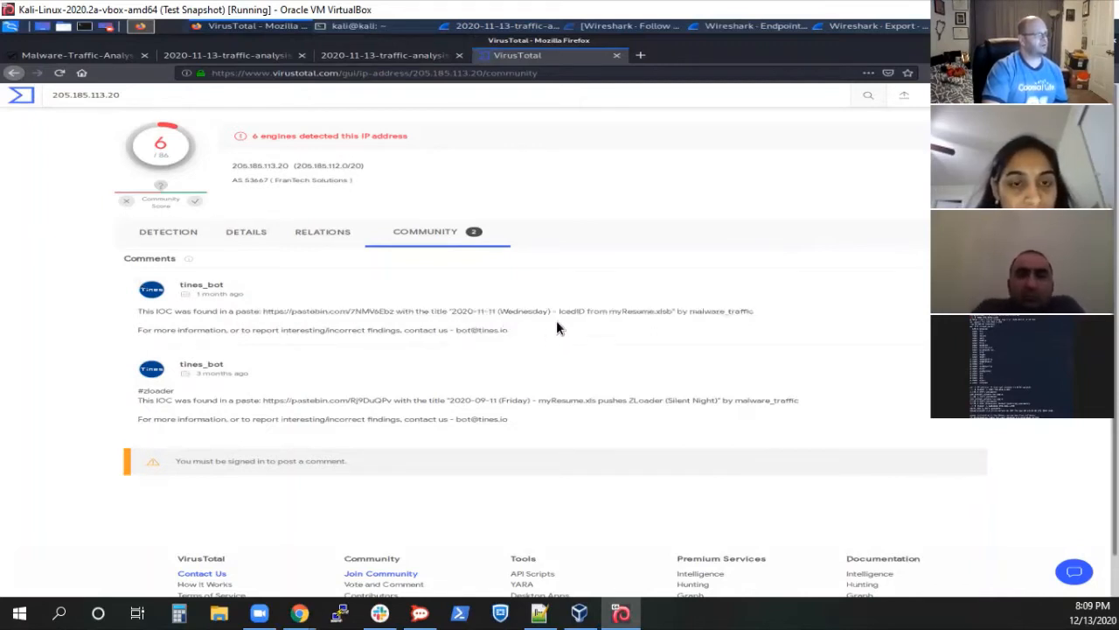
double_click(569, 313)
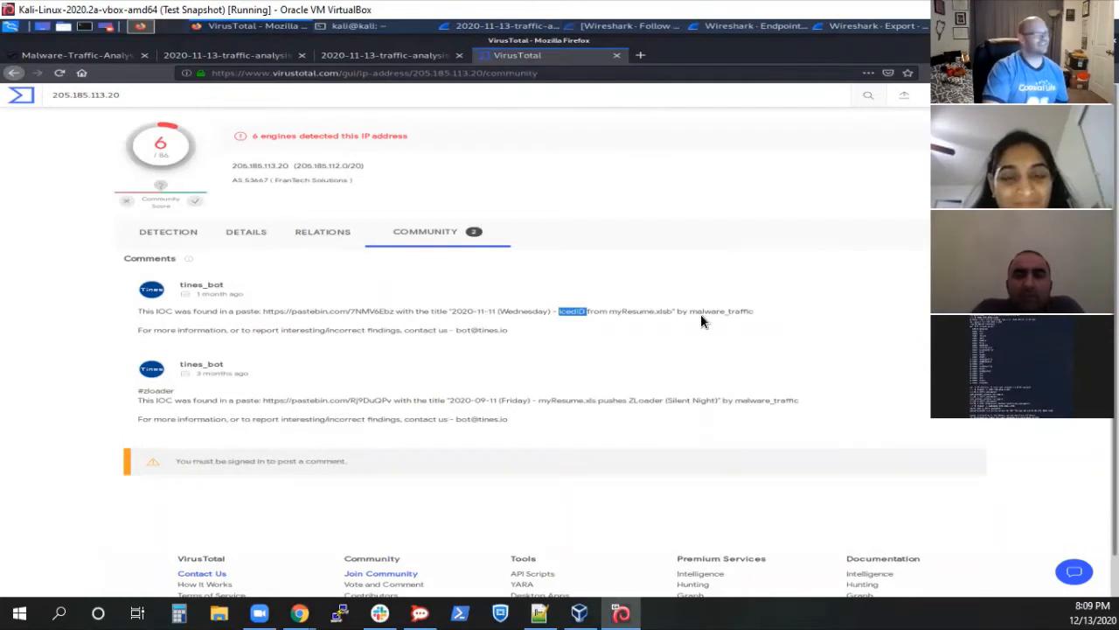
left_click(814, 297)
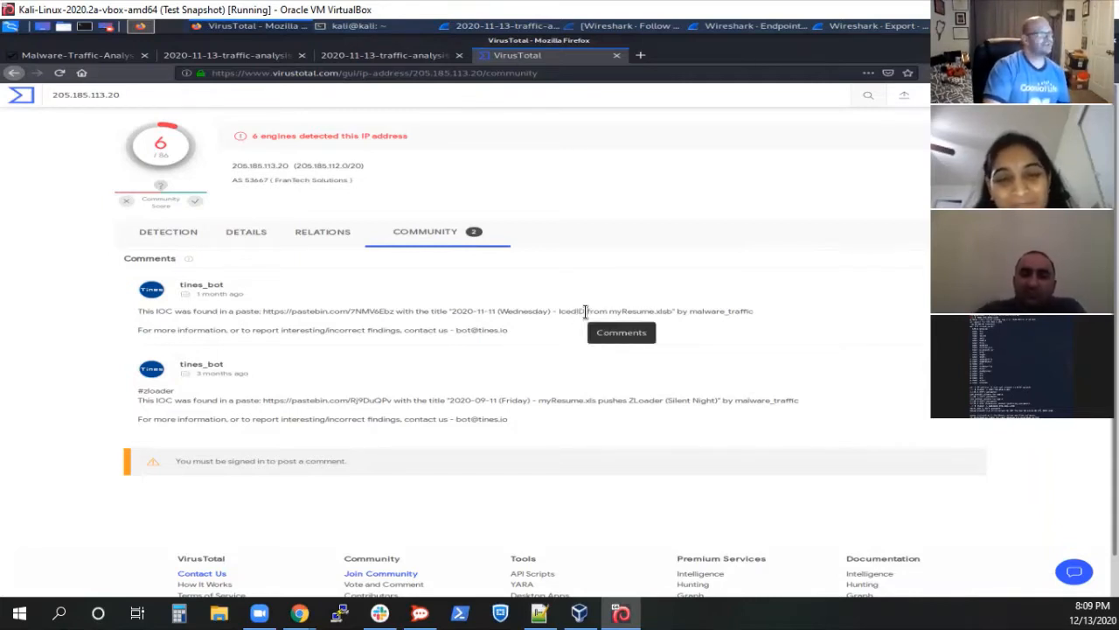
left_click_drag(584, 311, 560, 312)
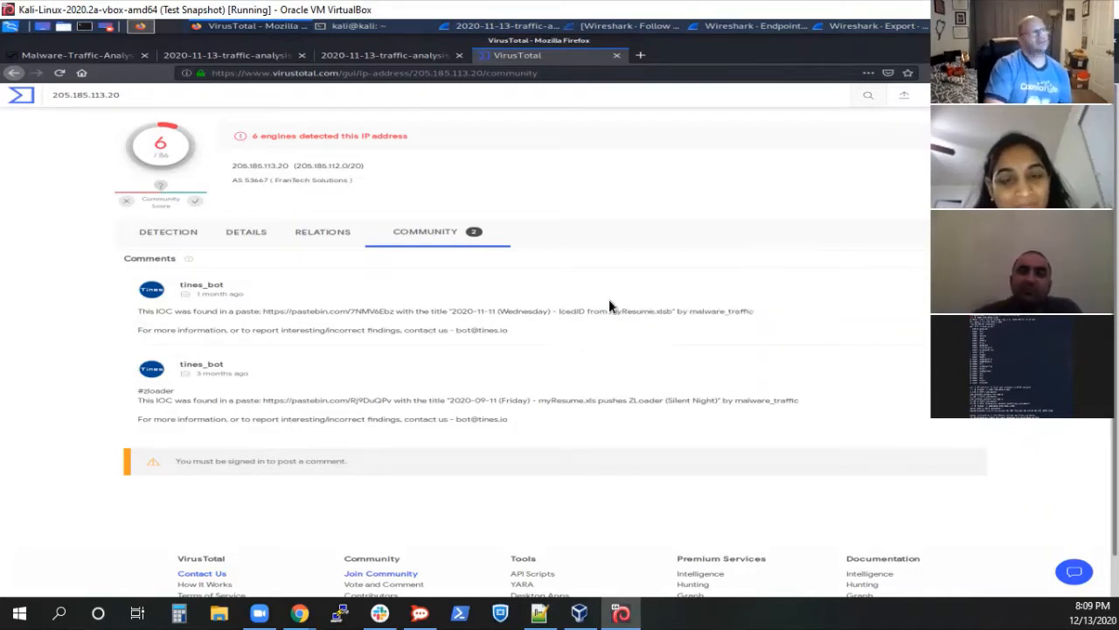
Step: Switch to Wireshark's HTTP object list and save the 3.dll object from packet 201 into /home/kali/Downloads
left_click(850, 32)
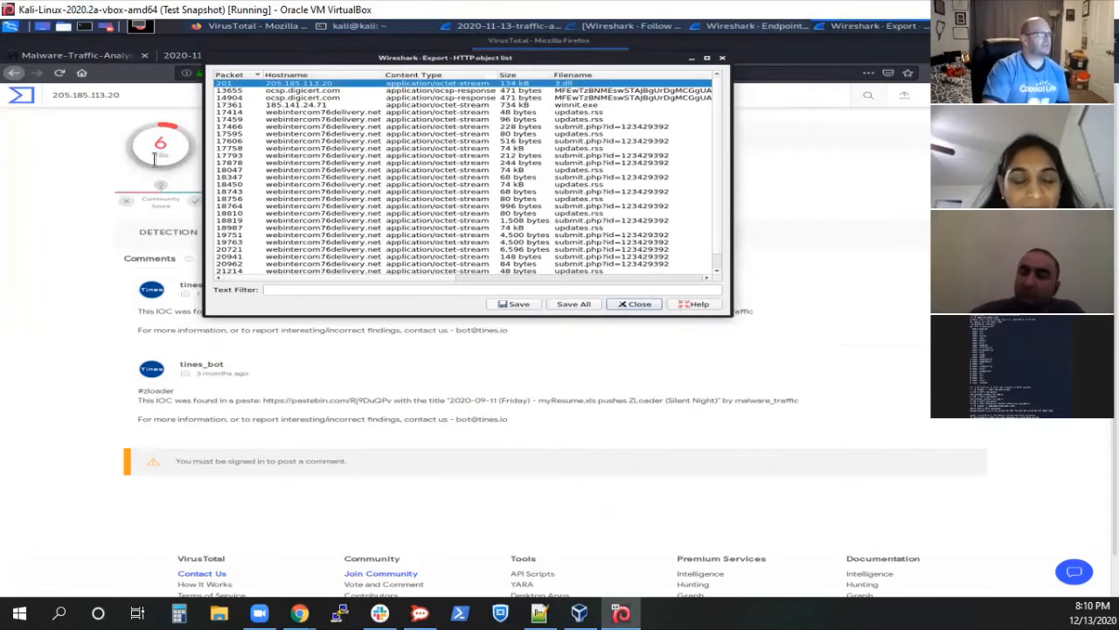
left_click_drag(451, 61, 518, 63)
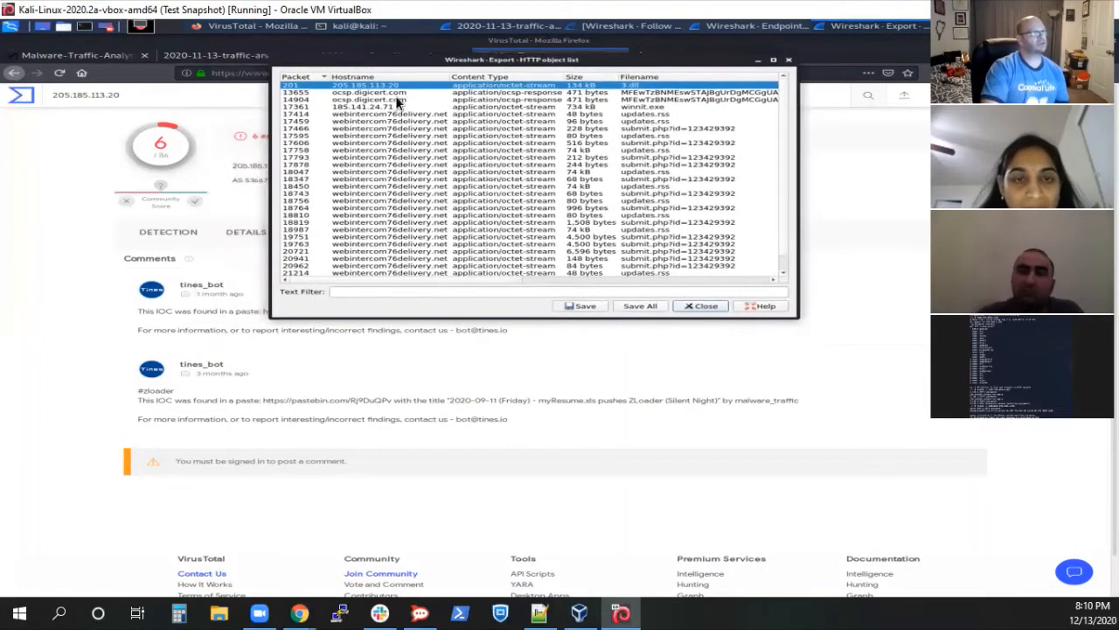
left_click(582, 305)
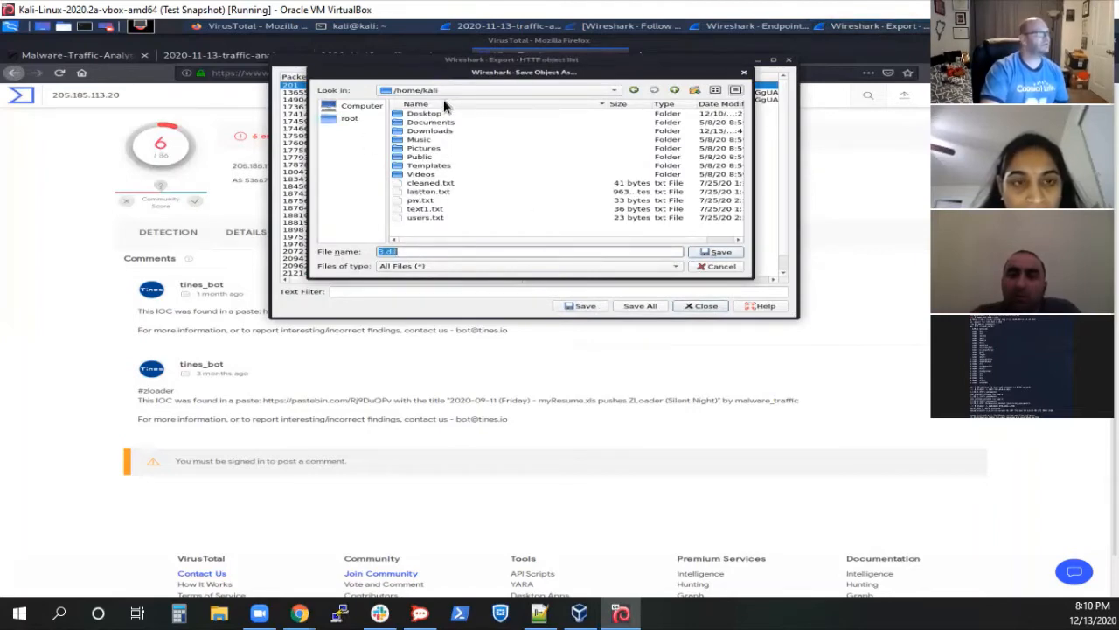
left_click(346, 118)
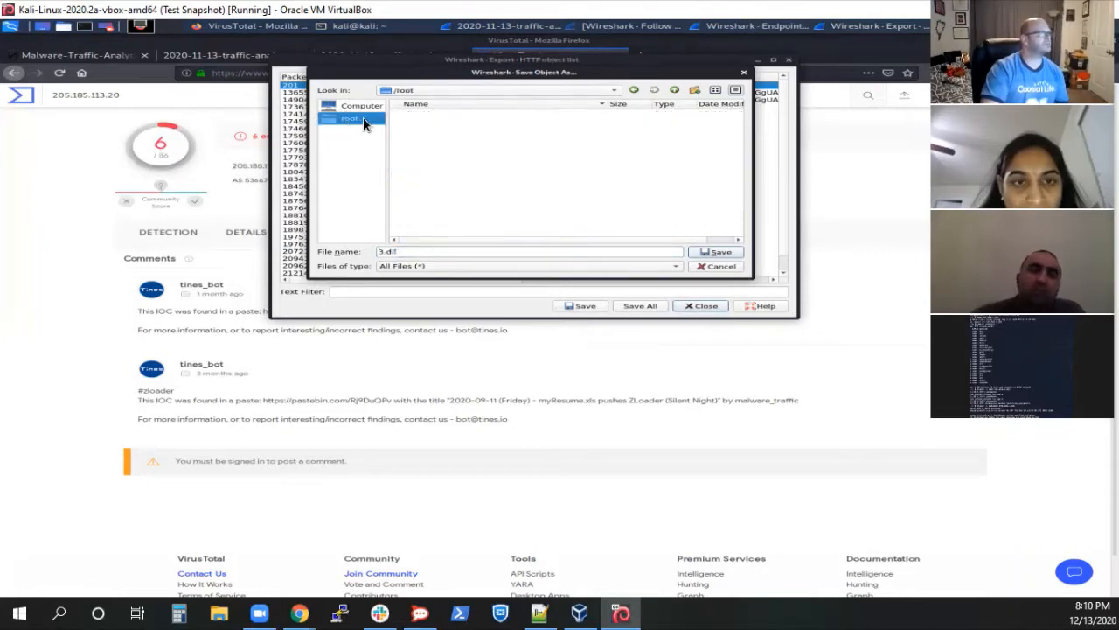
left_click(361, 106)
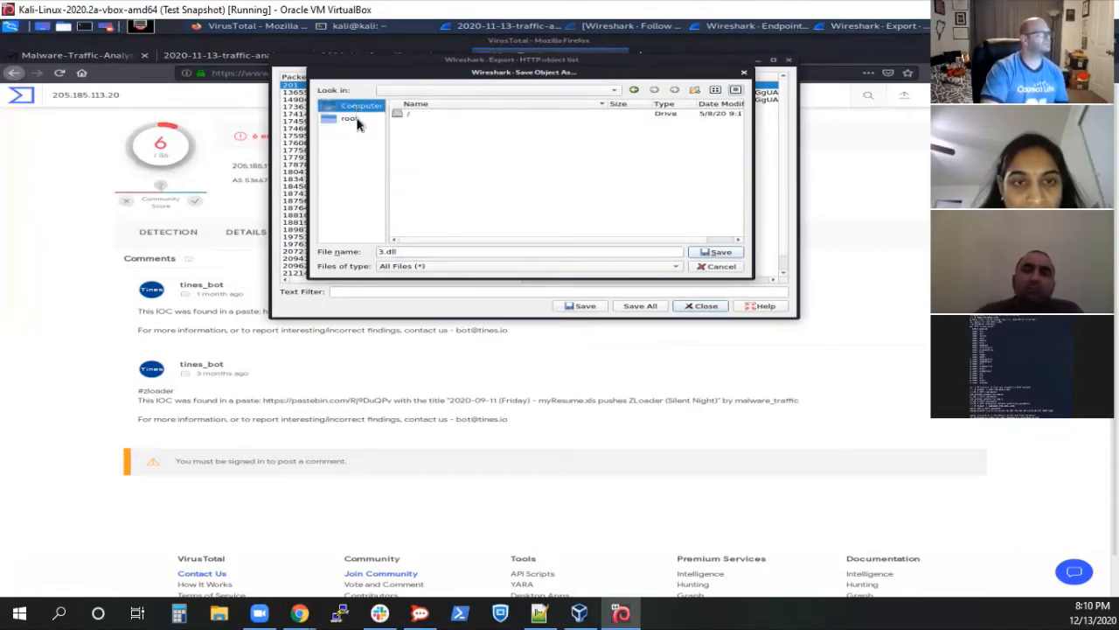
double_click(394, 118)
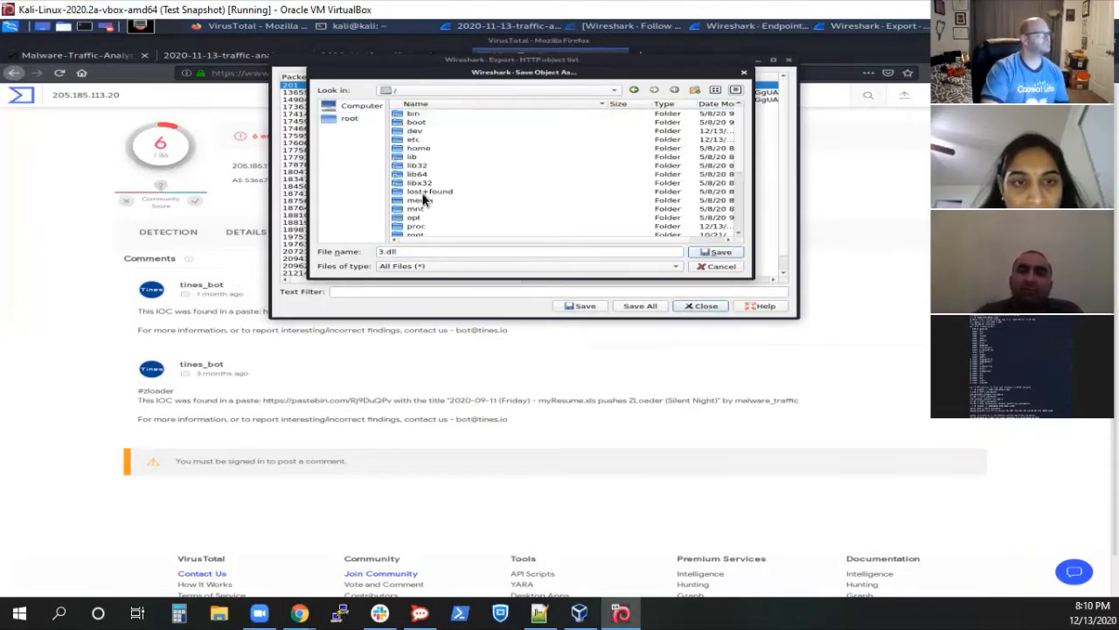
scroll(423, 196, "down", 3)
scroll(439, 194, "up", 3)
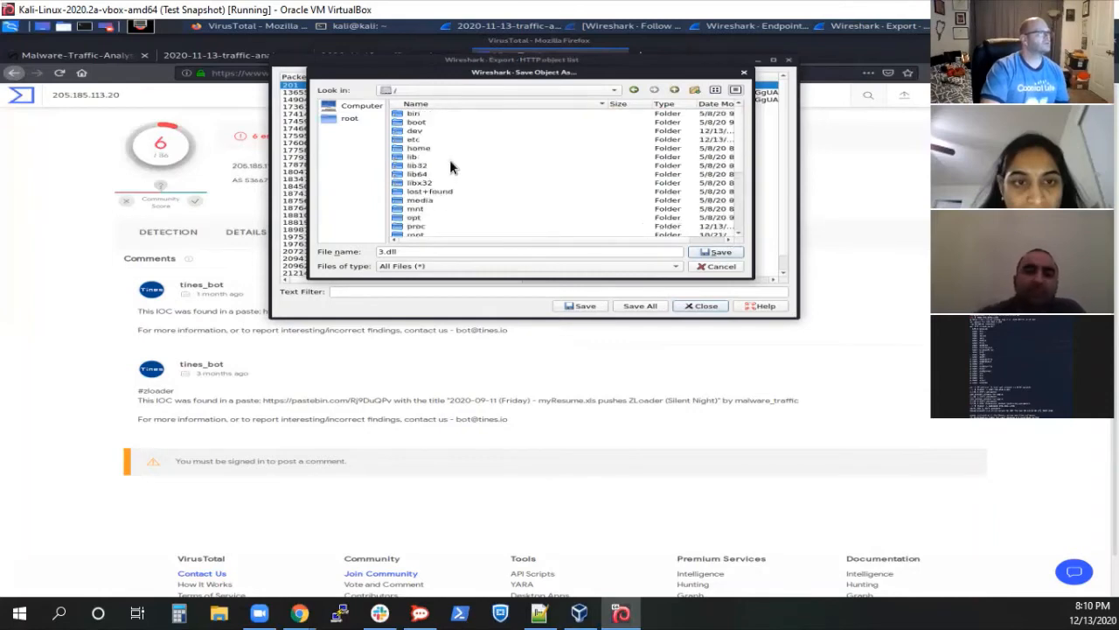
double_click(417, 146)
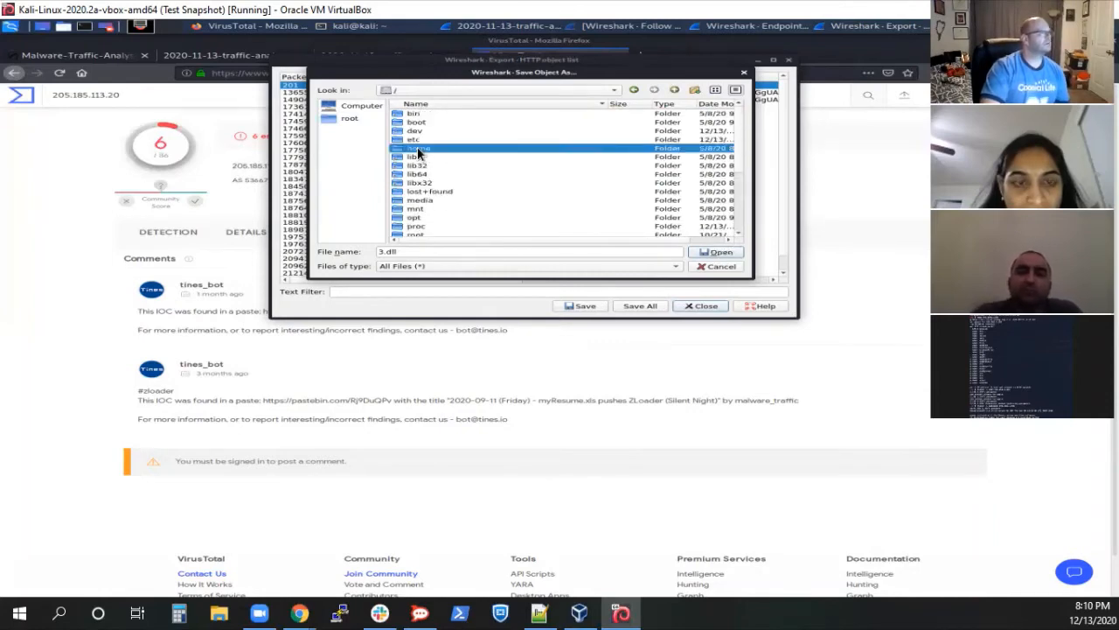
double_click(416, 113)
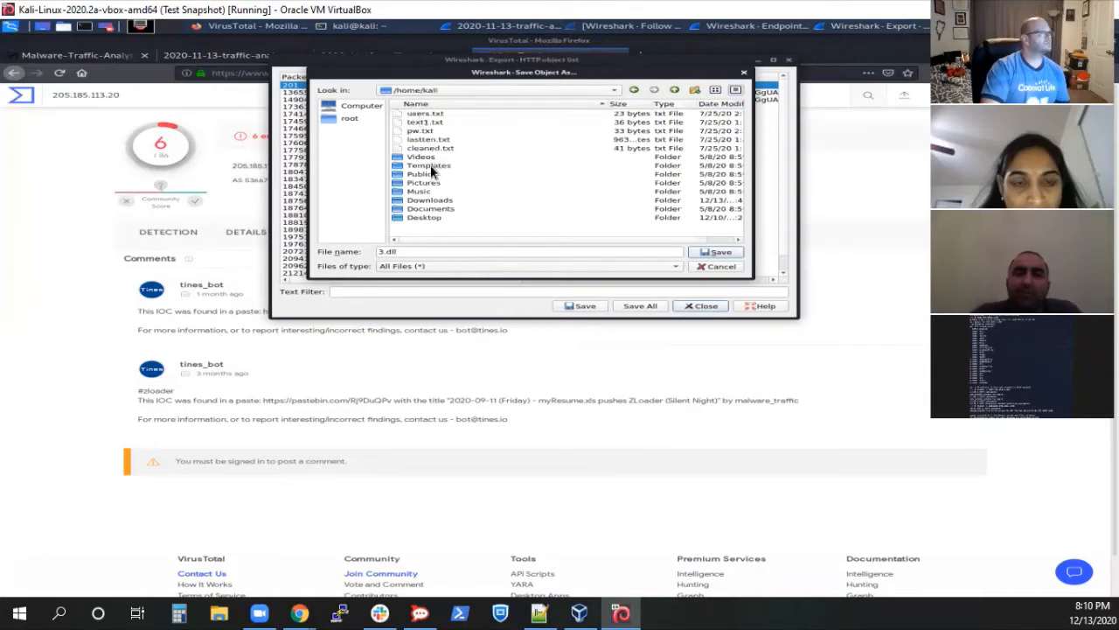
left_click(418, 202)
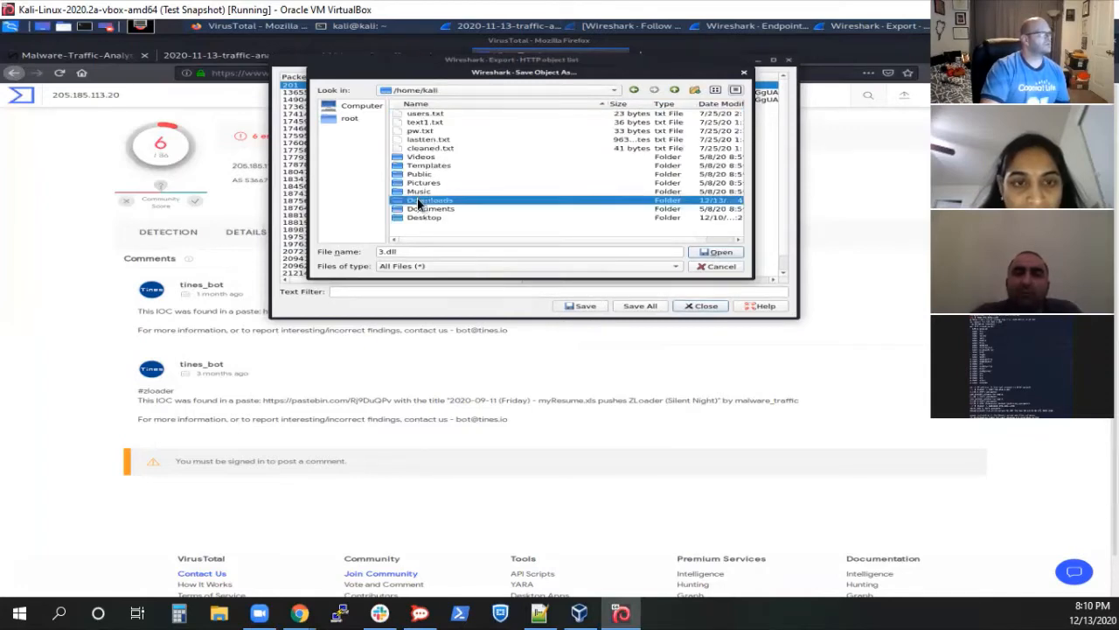
double_click(418, 202)
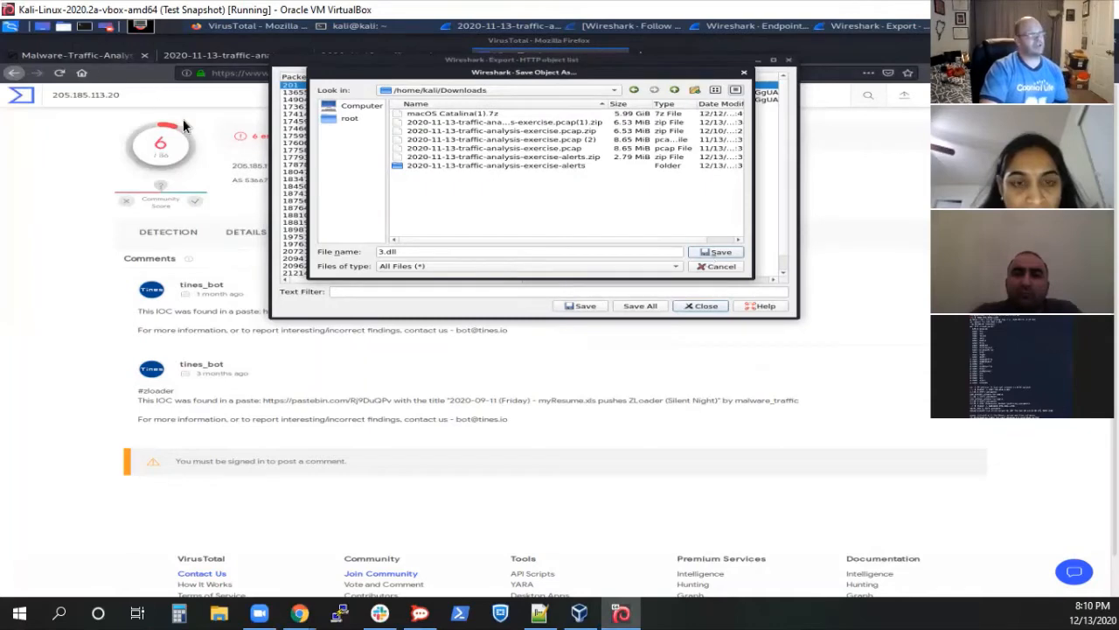
left_click(719, 251)
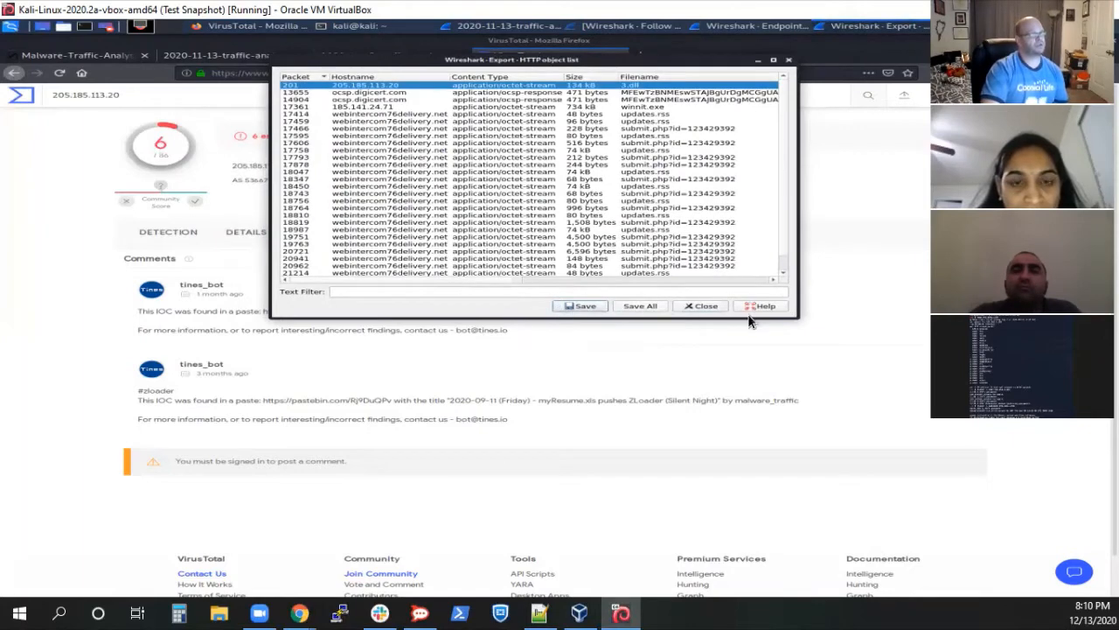
Step: Move the HTTP object list lower, open a new terminal window and list the home directory's contents with ls
left_click_drag(691, 60, 717, 142)
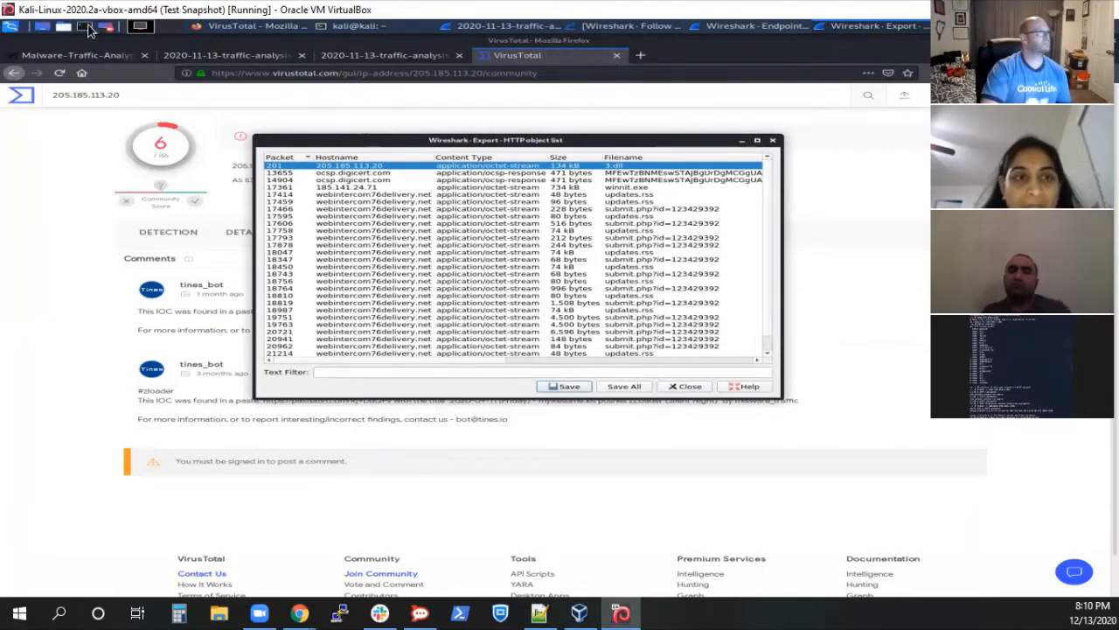
key("ctrl+alt+t")
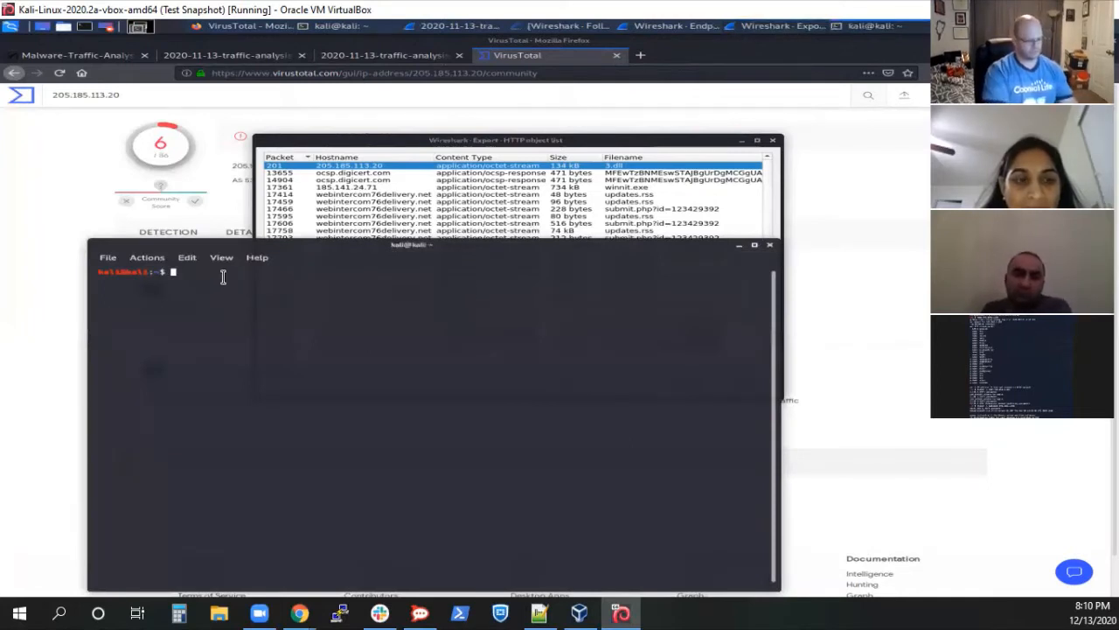
type("cd")
key("BackSpace")
key("BackSpace")
type("ls")
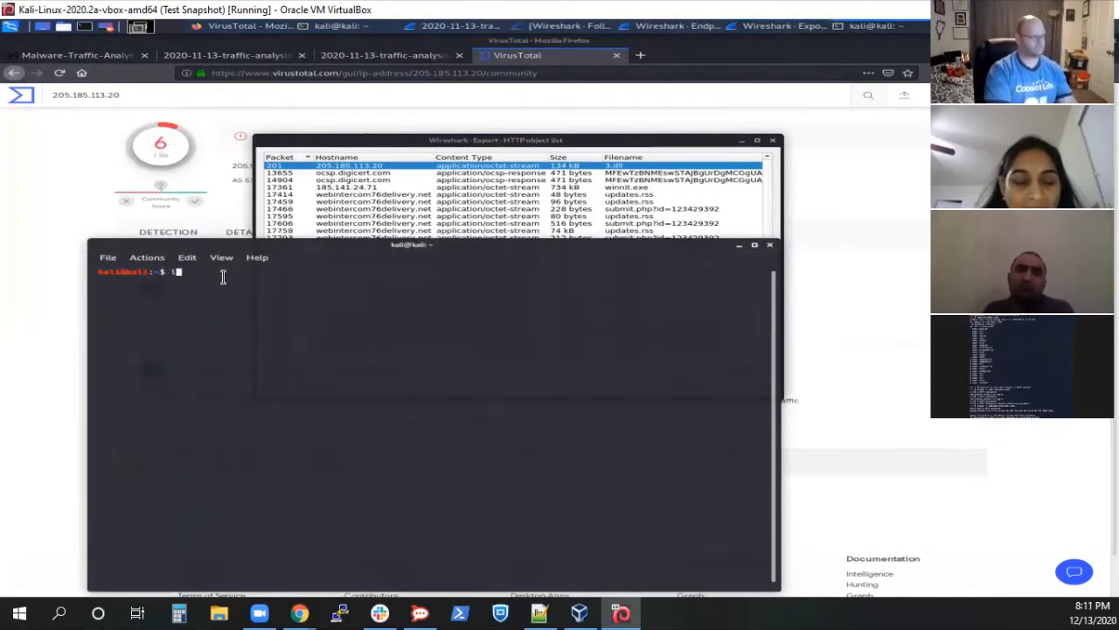
key("Return")
Step: Change to the Downloads directory and list its files
type("cd ")
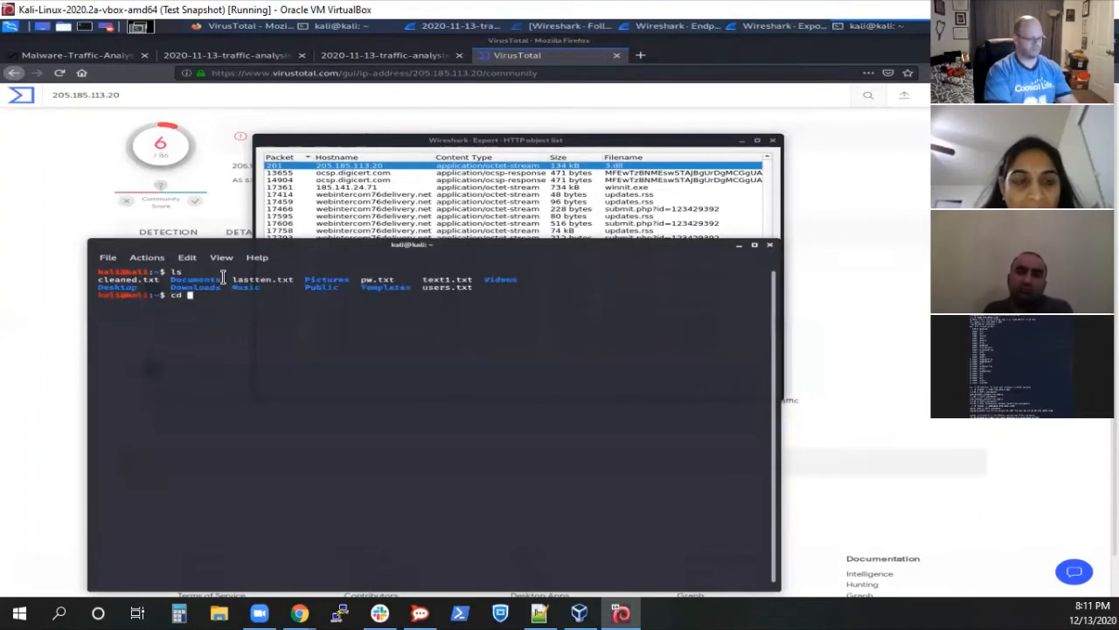
type("Downloads")
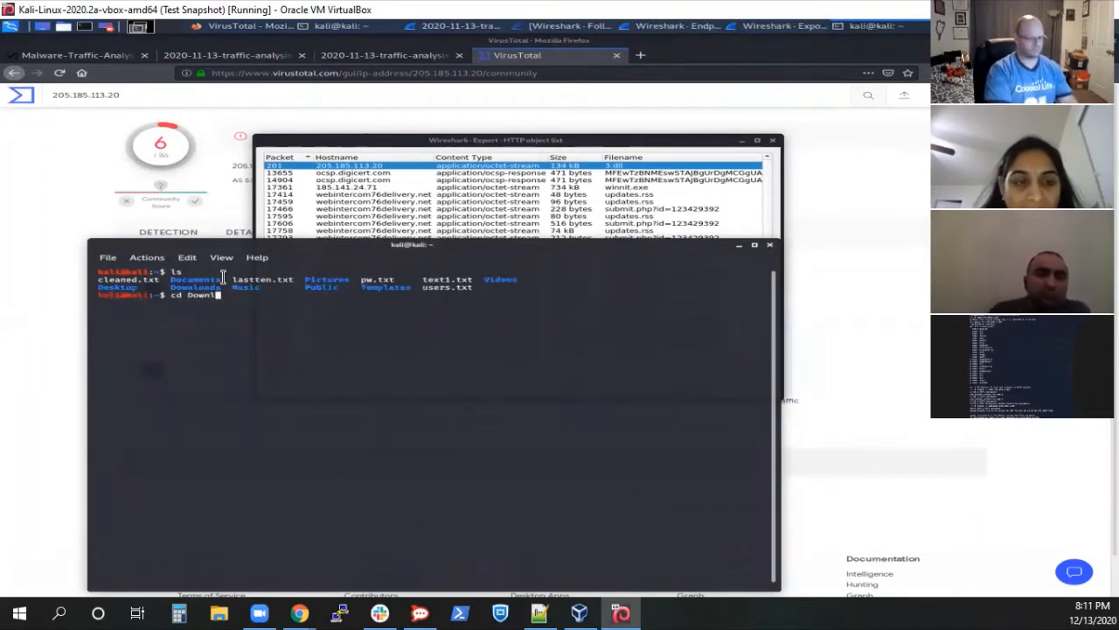
key("Return")
type("ls")
key("Return")
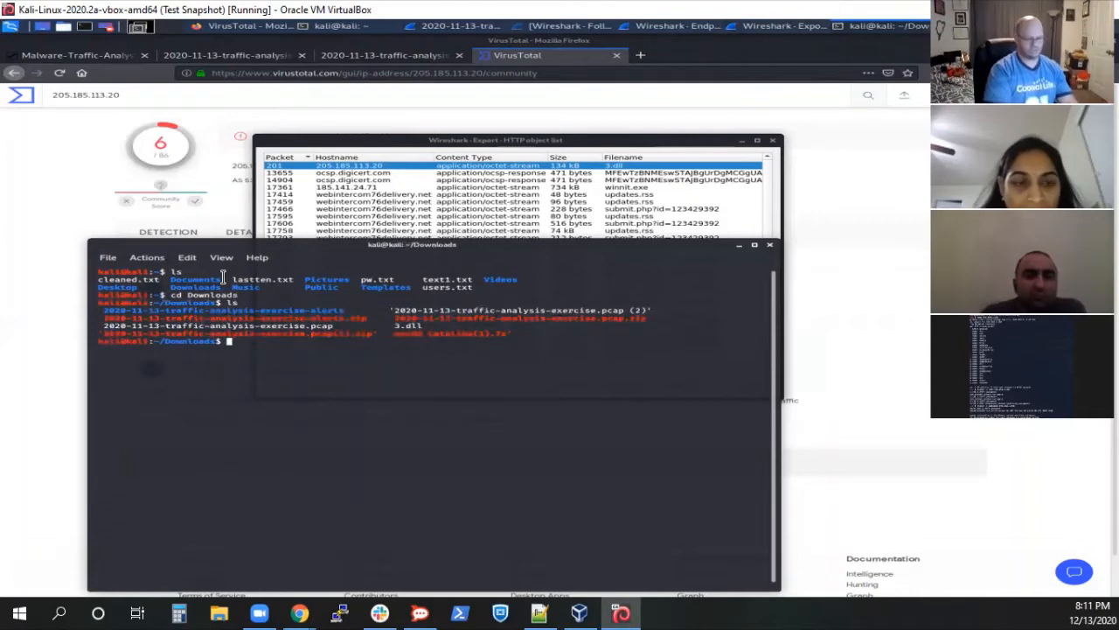
Step: Reuse the earlier md5sum command from the shell history to compute the MD5 hash of 3.dll
key("Up")
key("Up")
key("Up")
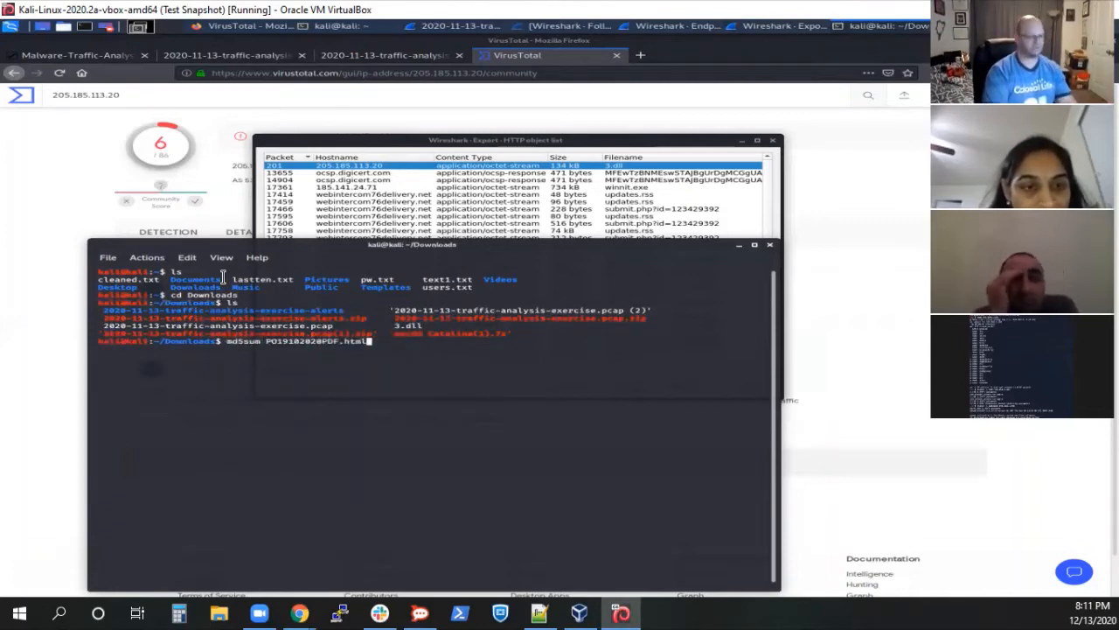
key("BackSpace")
key("BackSpace")
key("BackSpace")
key("BackSpace")
key("BackSpace")
key("BackSpace")
key("BackSpace")
key("BackSpace")
key("BackSpace")
key("BackSpace")
key("BackSpace")
key("BackSpace")
key("BackSpace")
key("BackSpace")
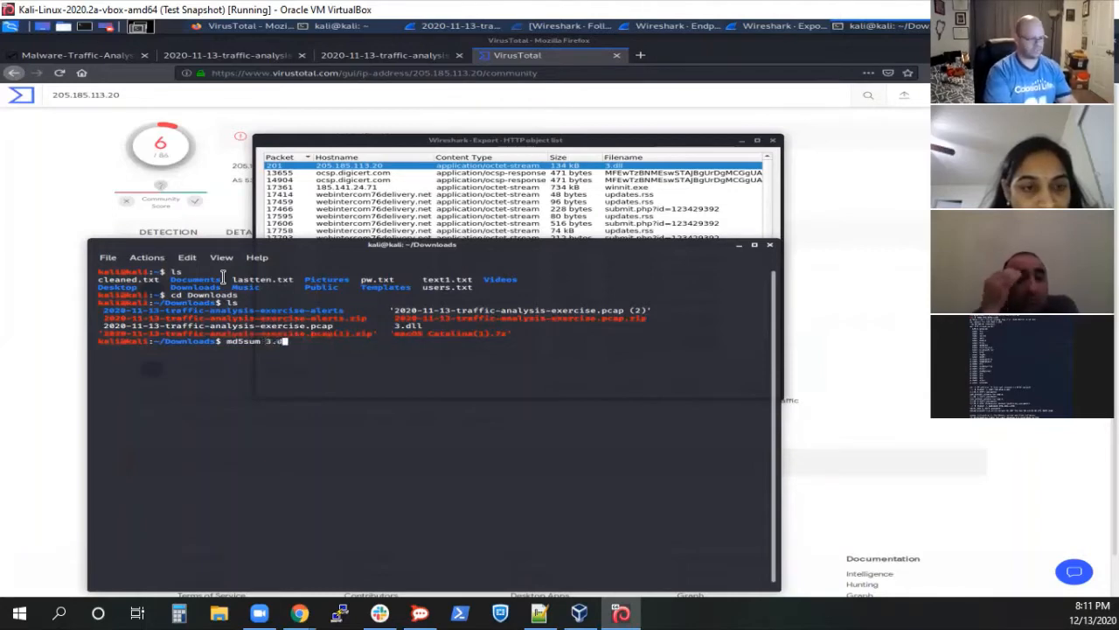
key("Return")
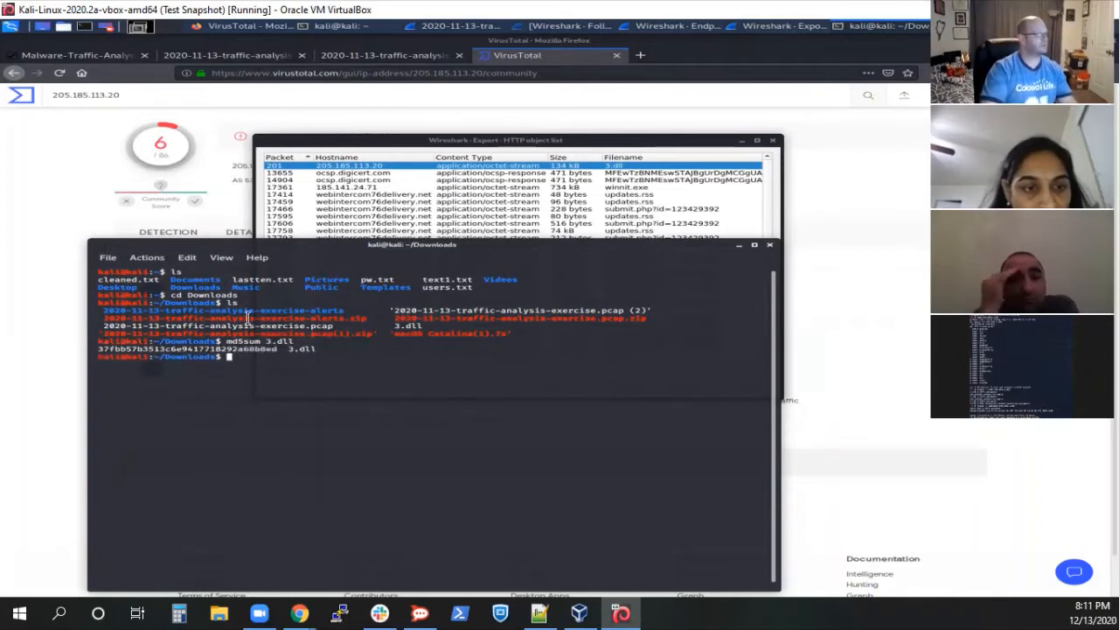
Step: Copy the full MD5 hash of 3.dll from the terminal's md5sum output
left_click_drag(98, 348, 263, 348)
right_click(267, 348)
left_click(215, 362)
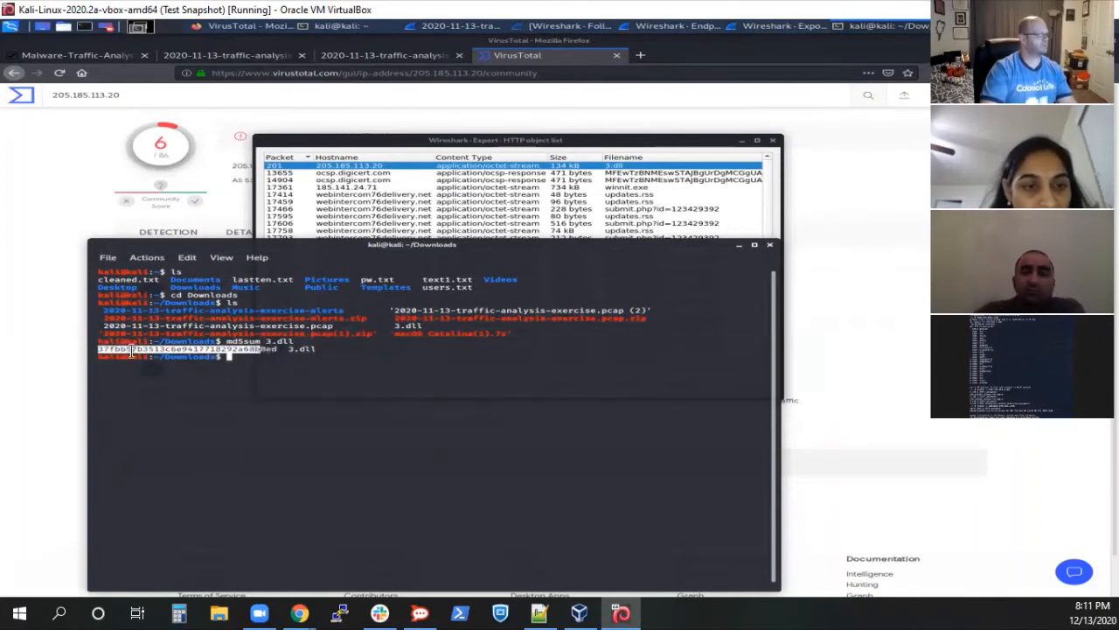
left_click(101, 348)
left_click_drag(100, 348, 176, 343)
left_click(102, 349)
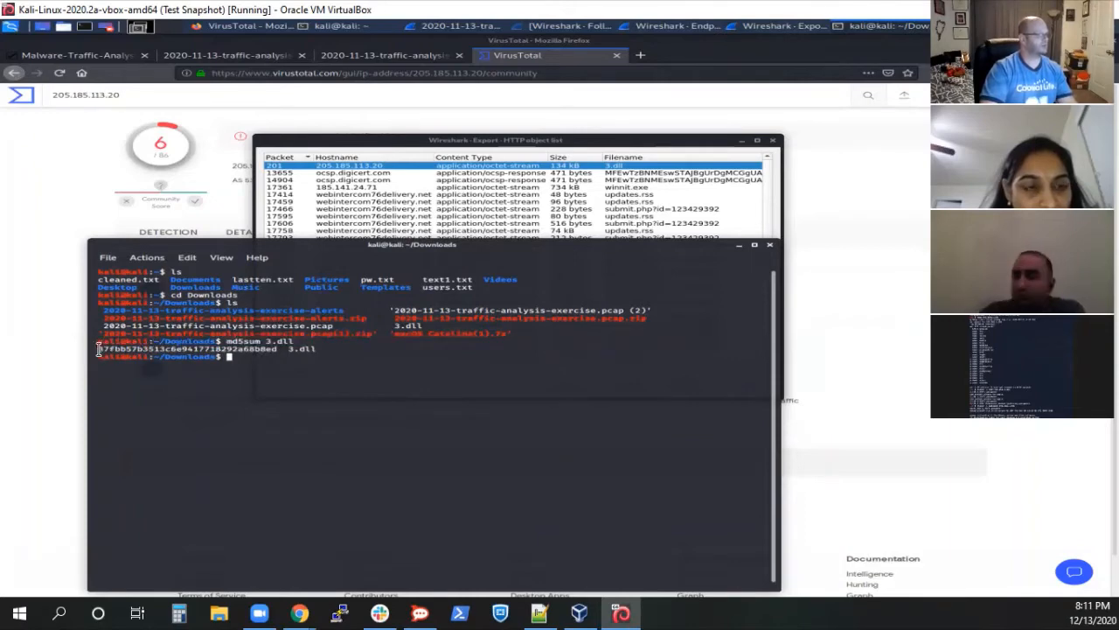
left_click_drag(99, 349, 274, 349)
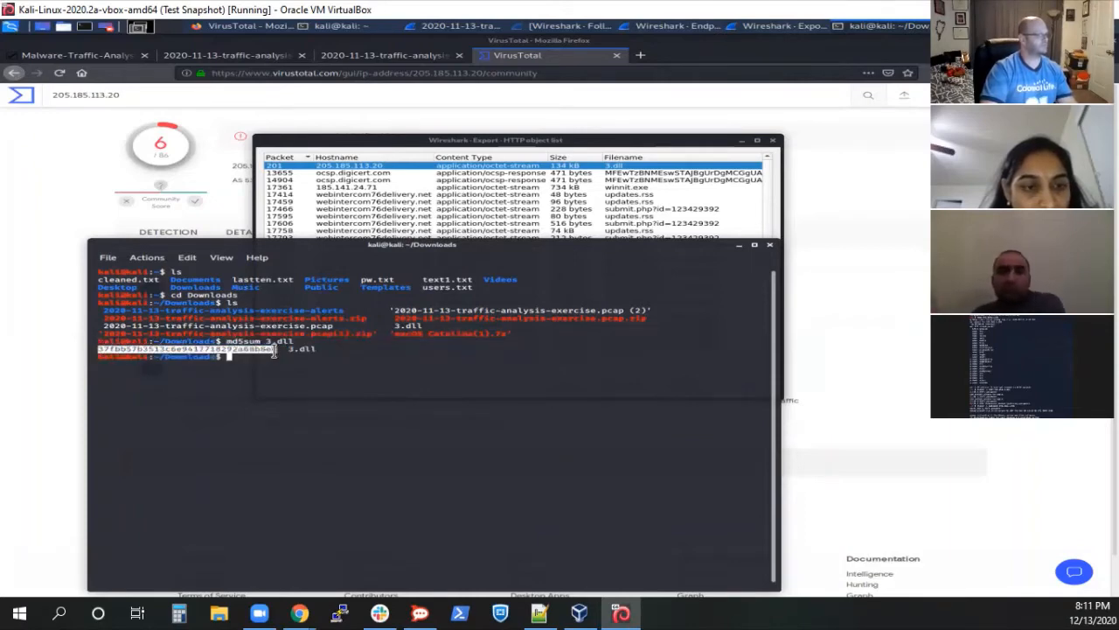
right_click(272, 354)
left_click(289, 355)
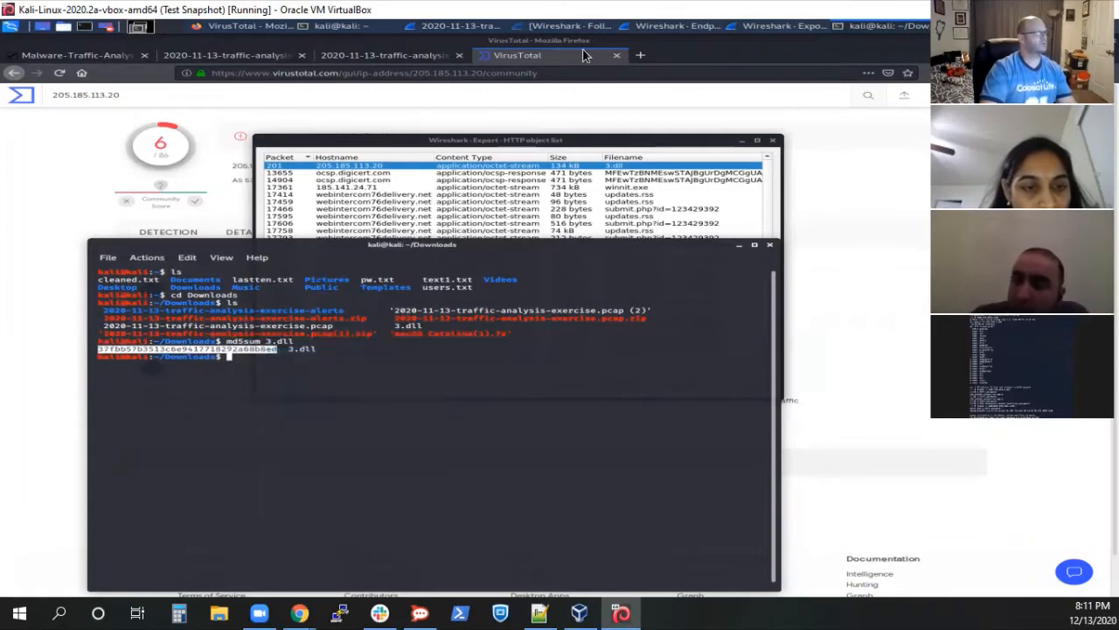
Step: Switch to Firefox and open virustotal.com in a new browser tab
left_click(253, 26)
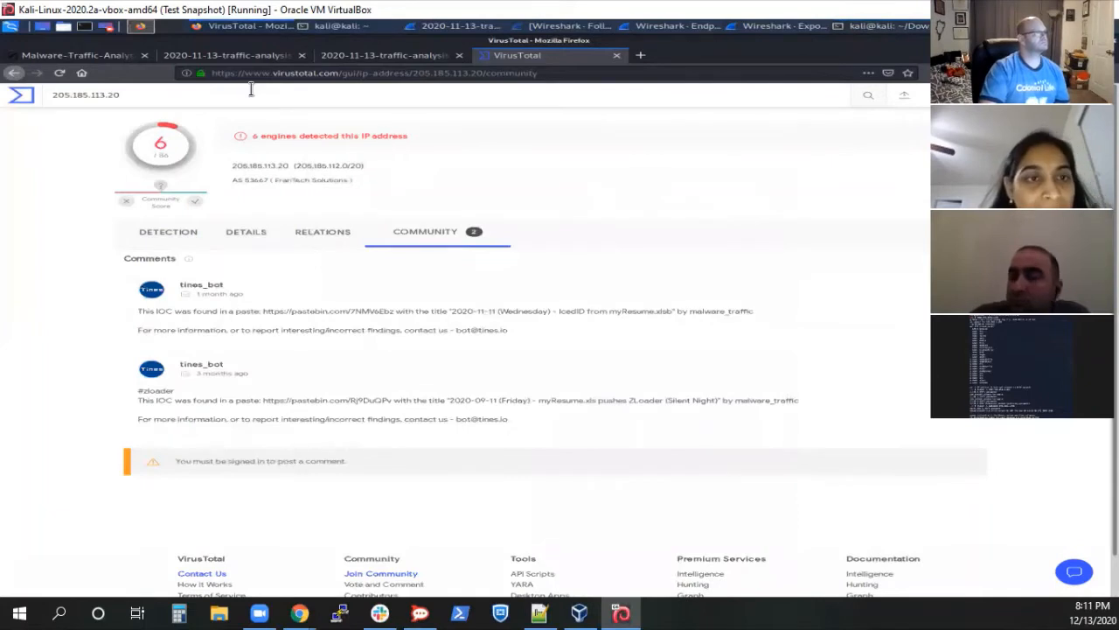
left_click(179, 93)
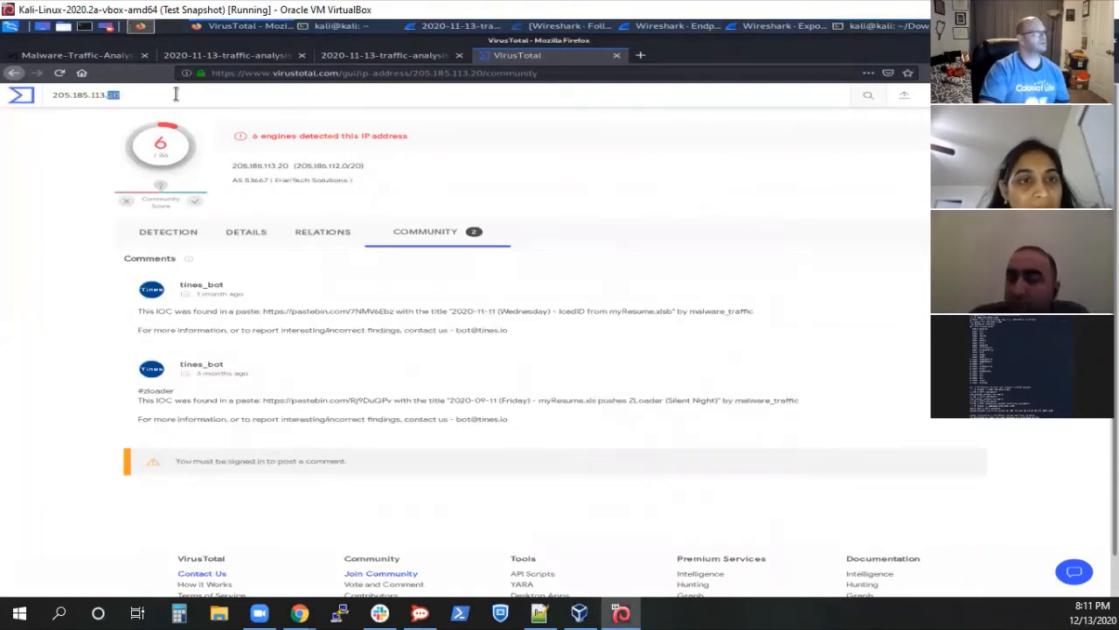
left_click(640, 56)
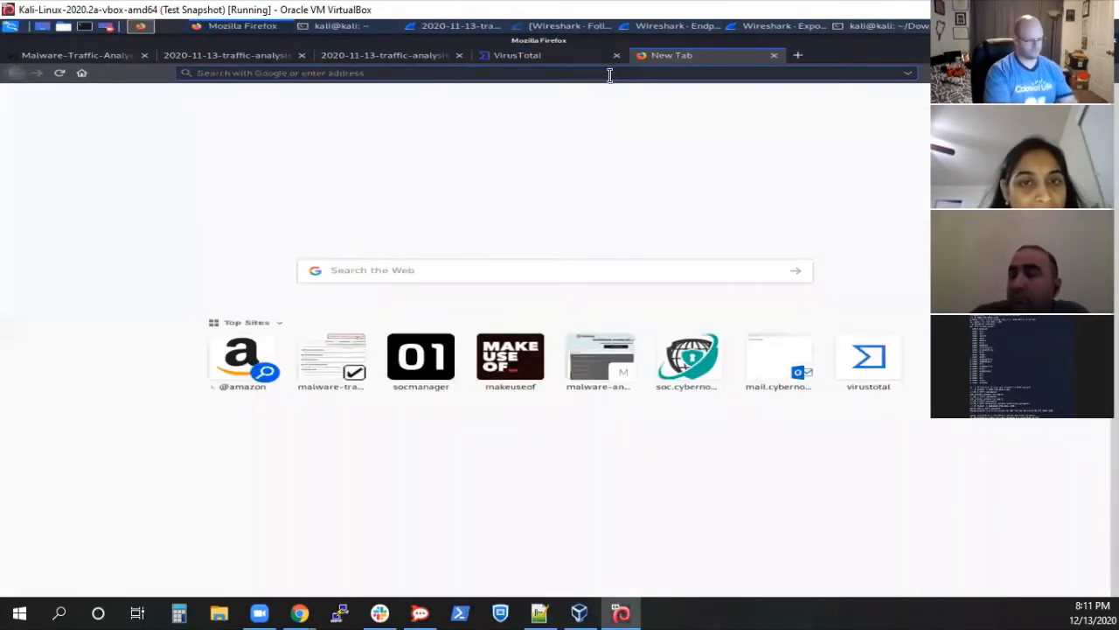
type("virustotal.com/")
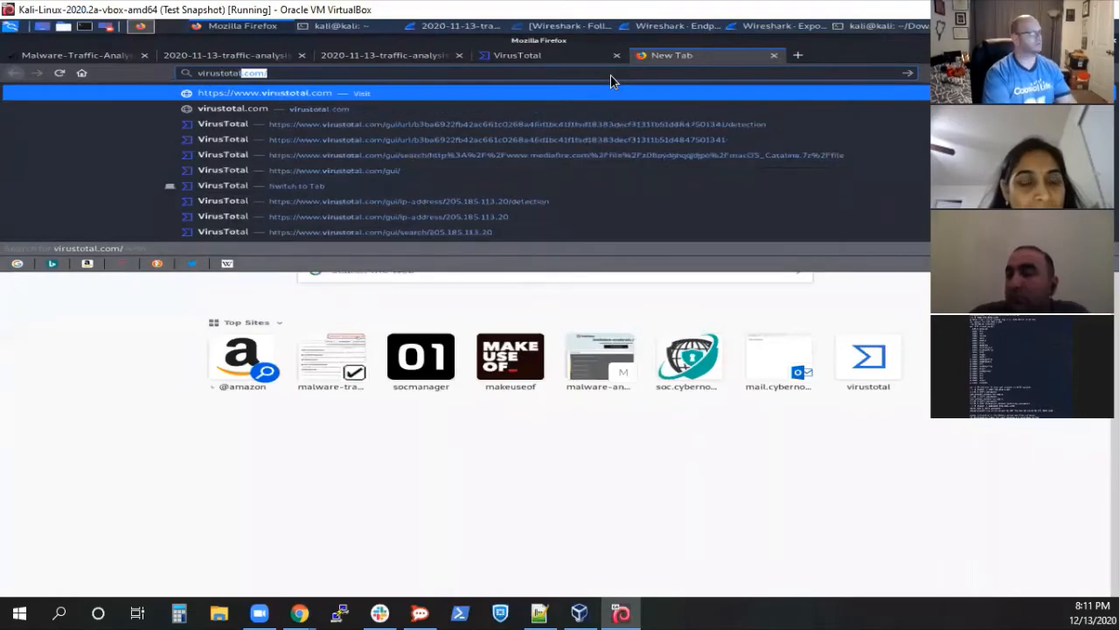
key("Return")
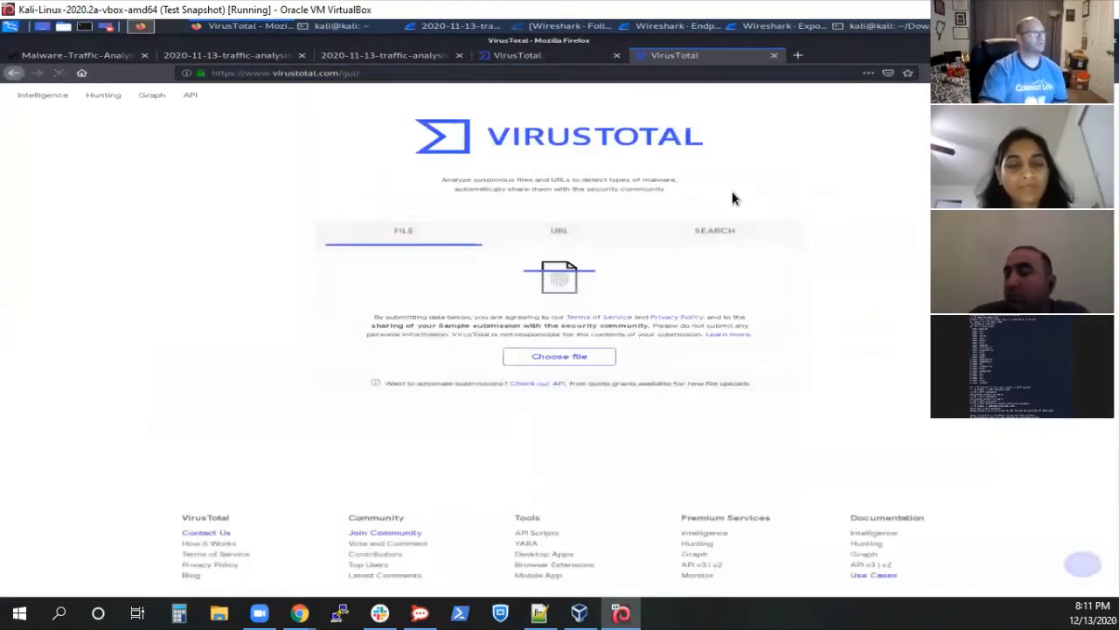
left_click(712, 233)
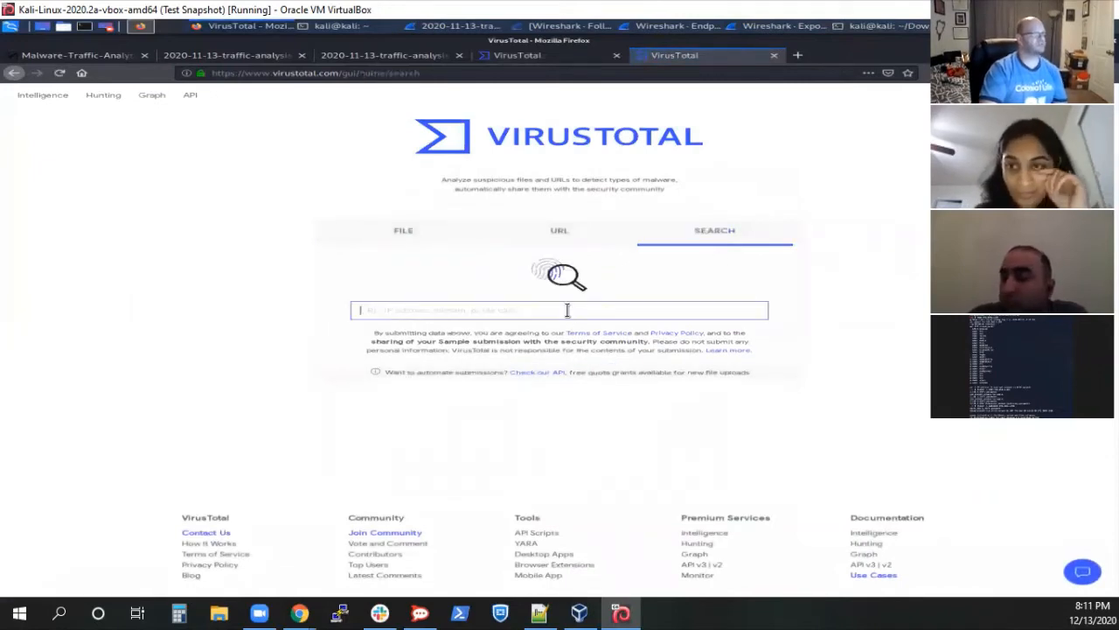
key("ctrl+v")
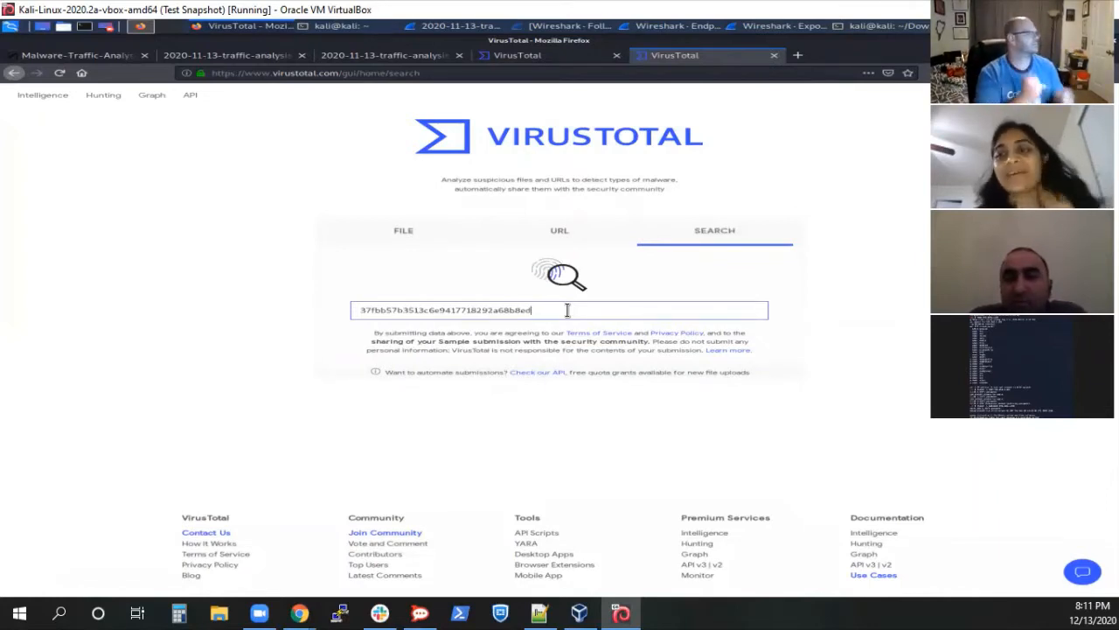
key("Return")
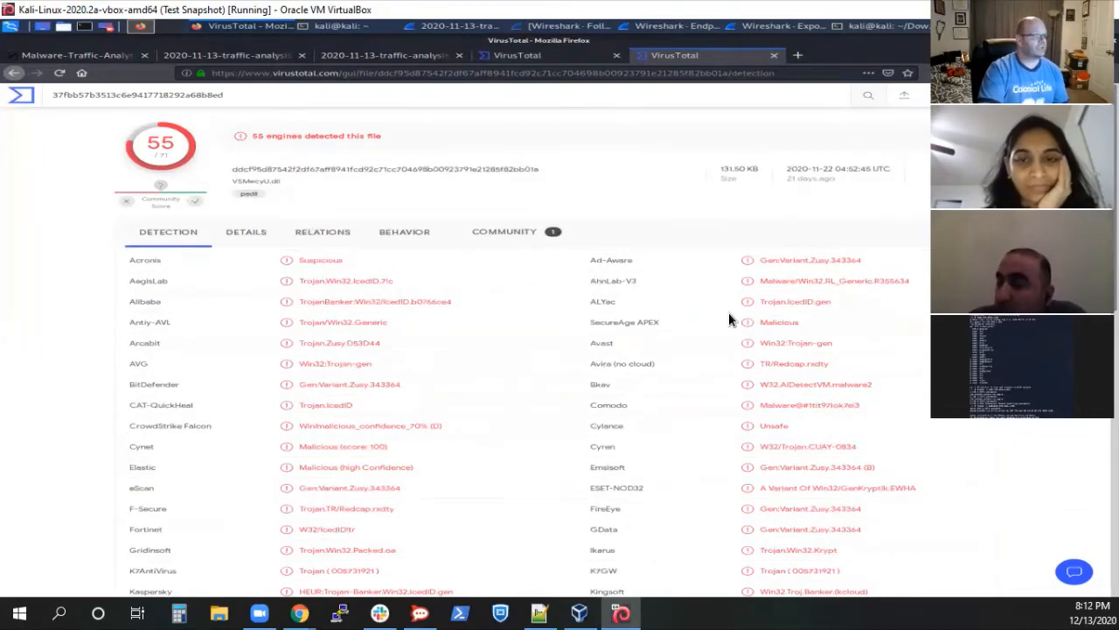
Step: Review the antivirus detections for the file and open its community comments
scroll(730, 318, "down", 1)
scroll(794, 417, "down", 2)
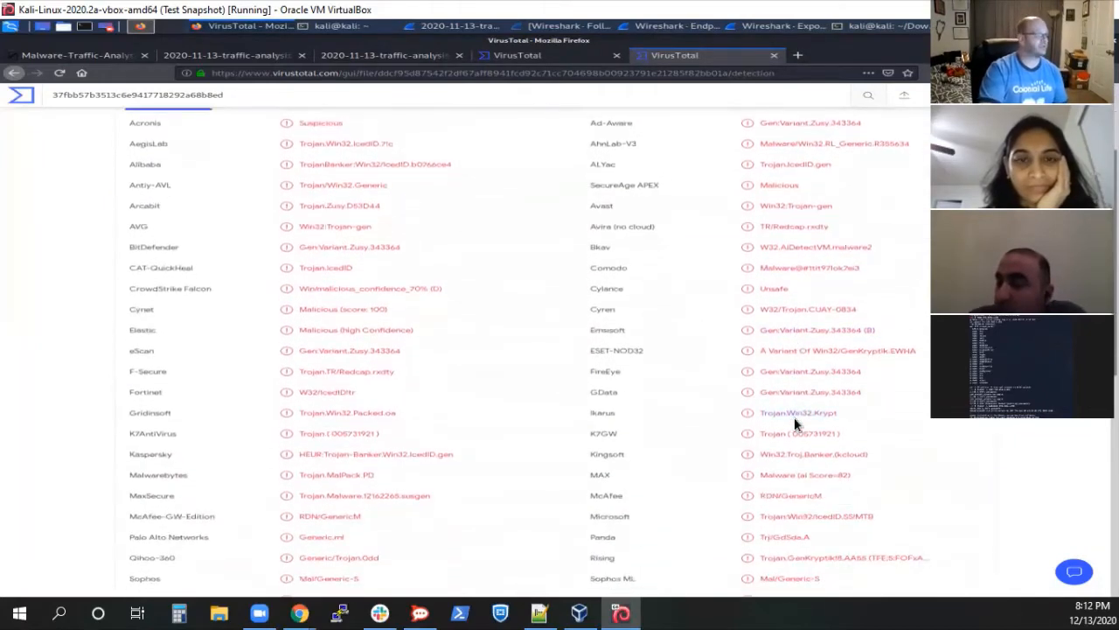
scroll(106, 344, "up", 2)
scroll(127, 339, "up", 1)
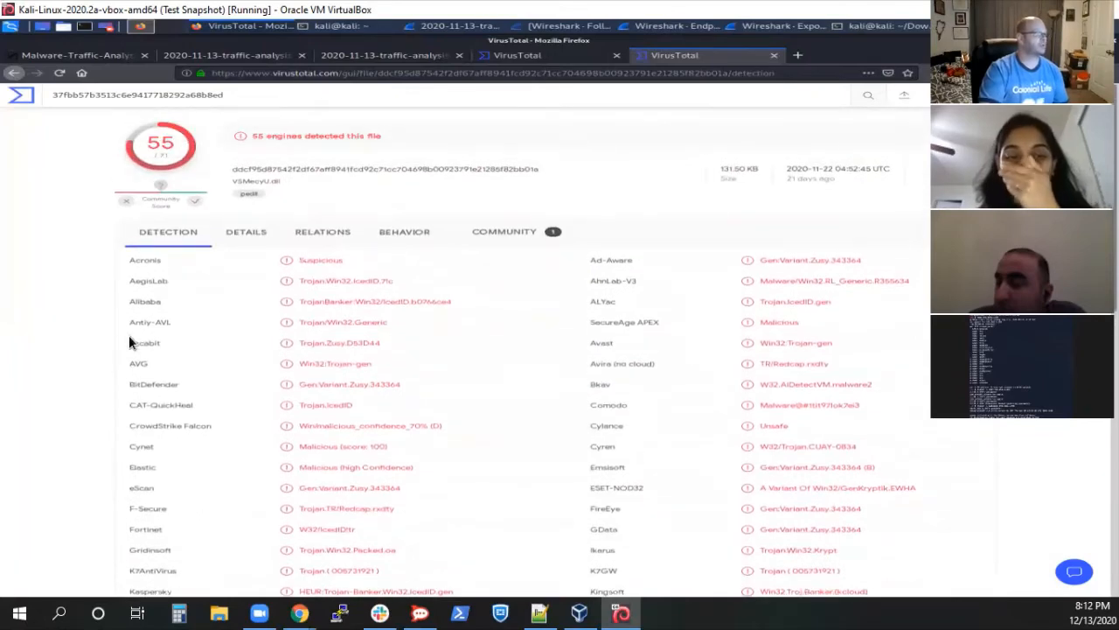
scroll(724, 339, "down", 2)
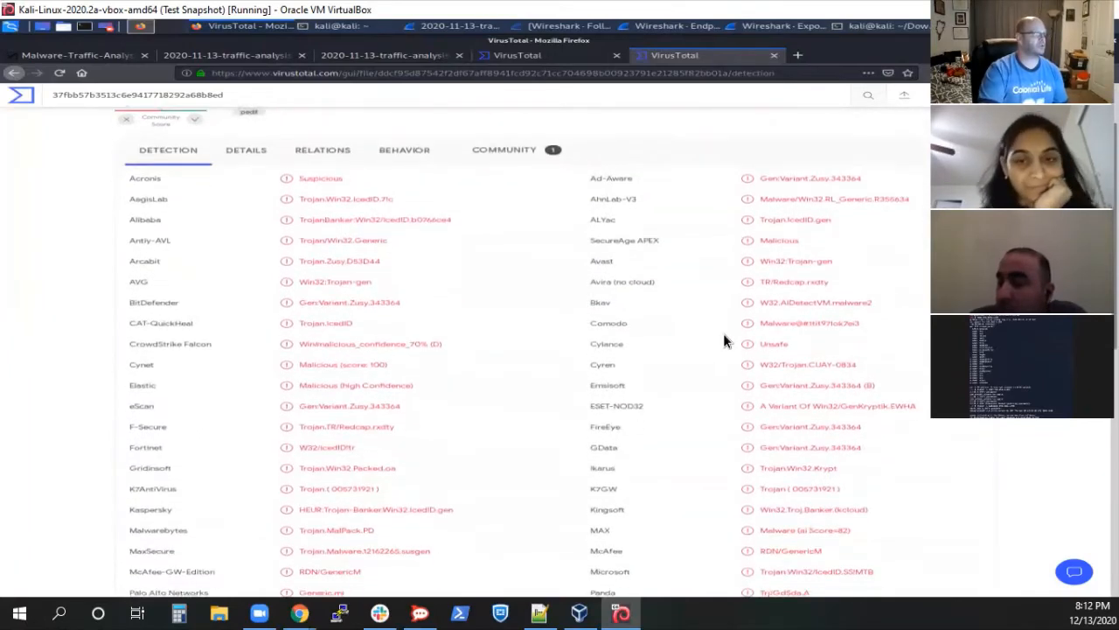
scroll(724, 337, "up", 2)
left_click(504, 233)
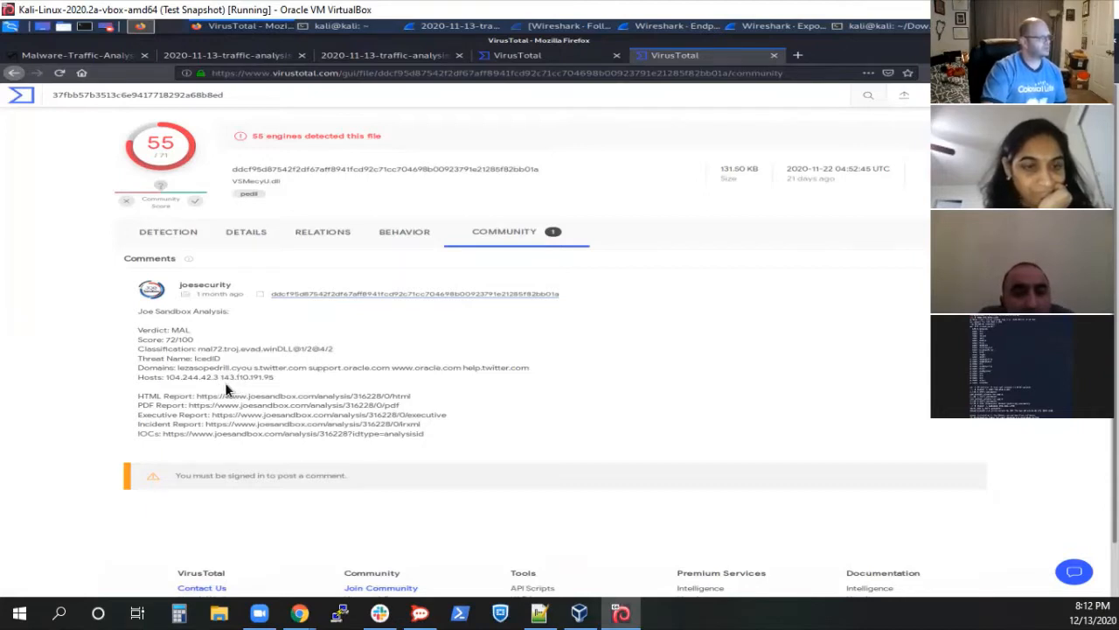
Step: Close Wireshark's followed stream window and sort the IPv4 endpoints by address in descending order
left_click(533, 26)
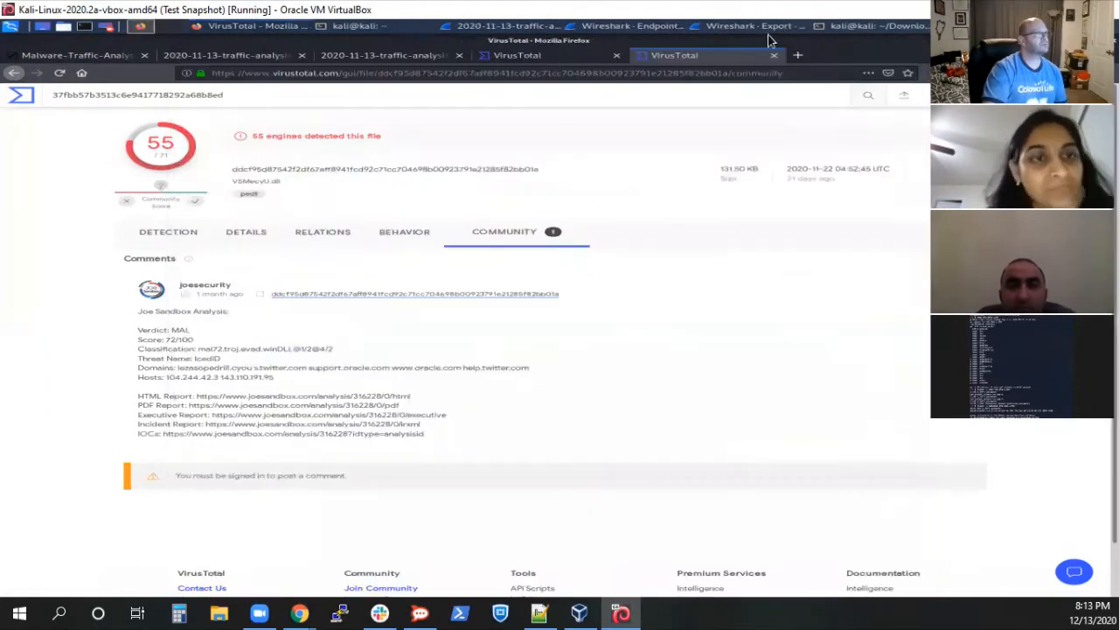
left_click(917, 40)
left_click(624, 27)
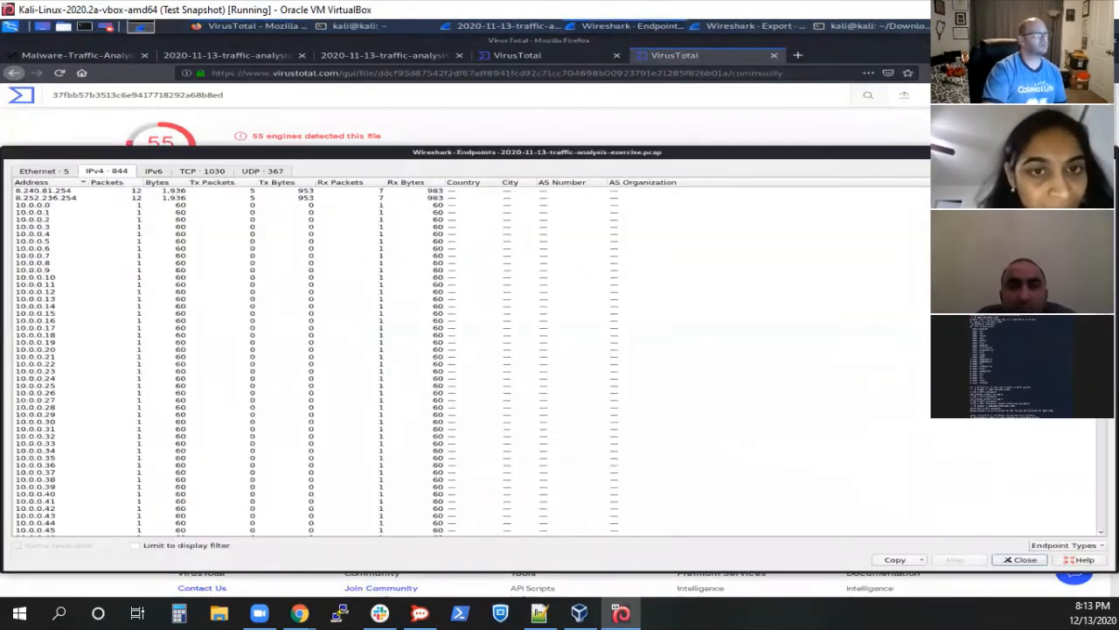
left_click(58, 183)
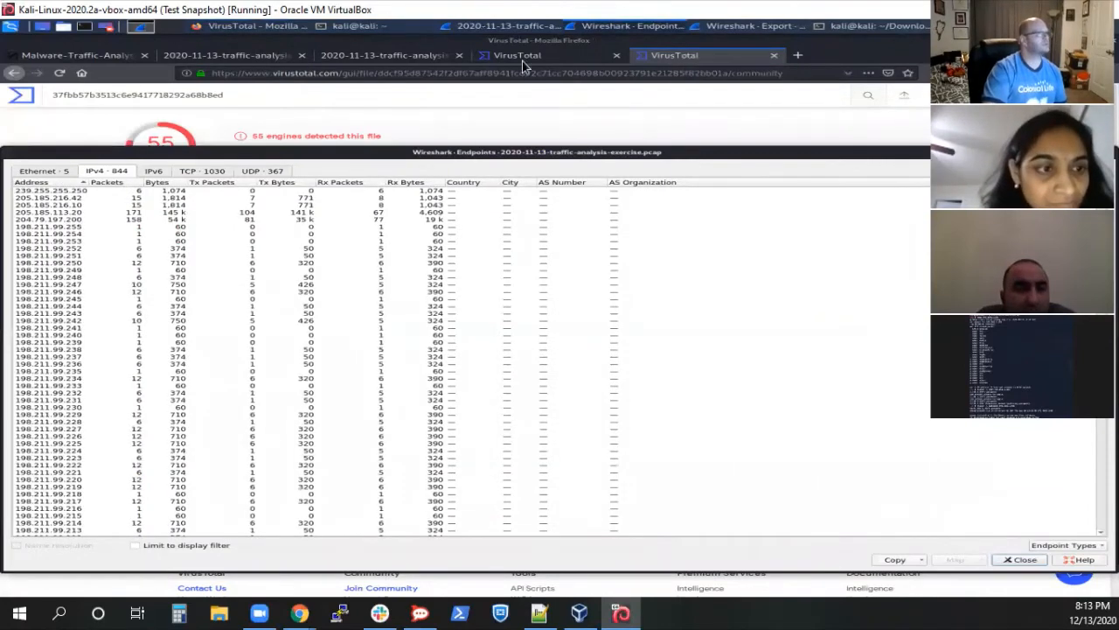
Step: Return to Wireshark's exported HTTP object list and close it
left_click(838, 27)
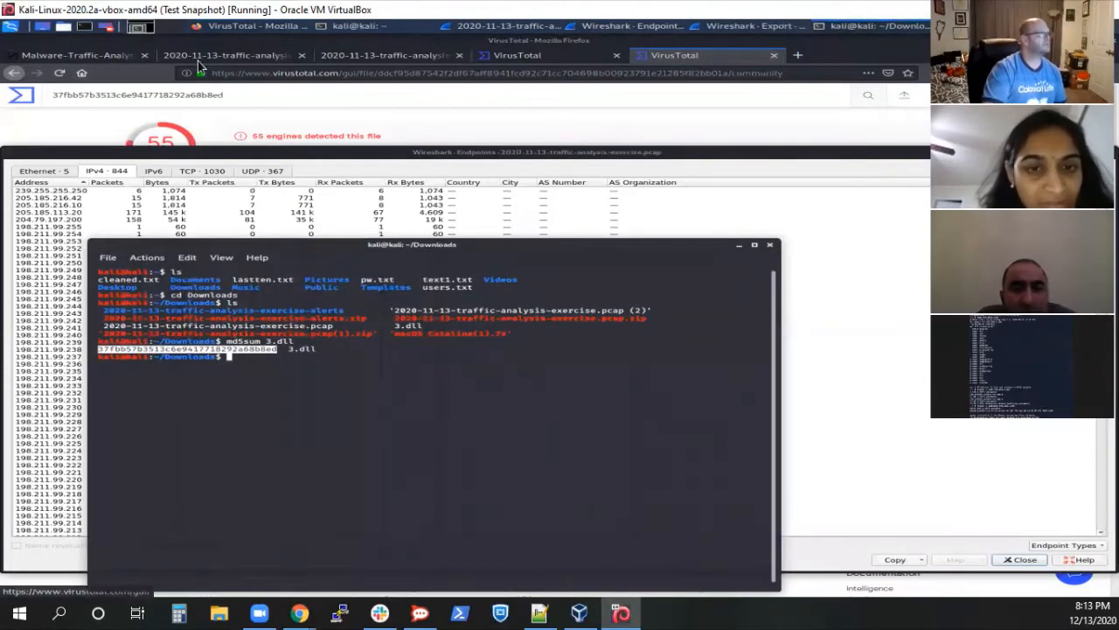
left_click(265, 30)
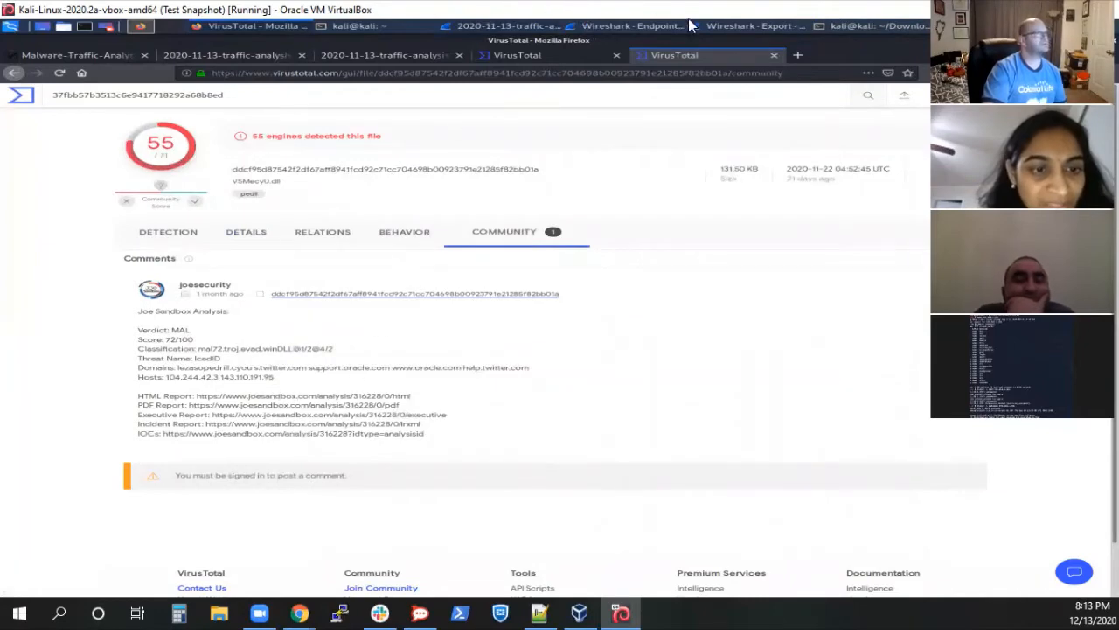
left_click(743, 27)
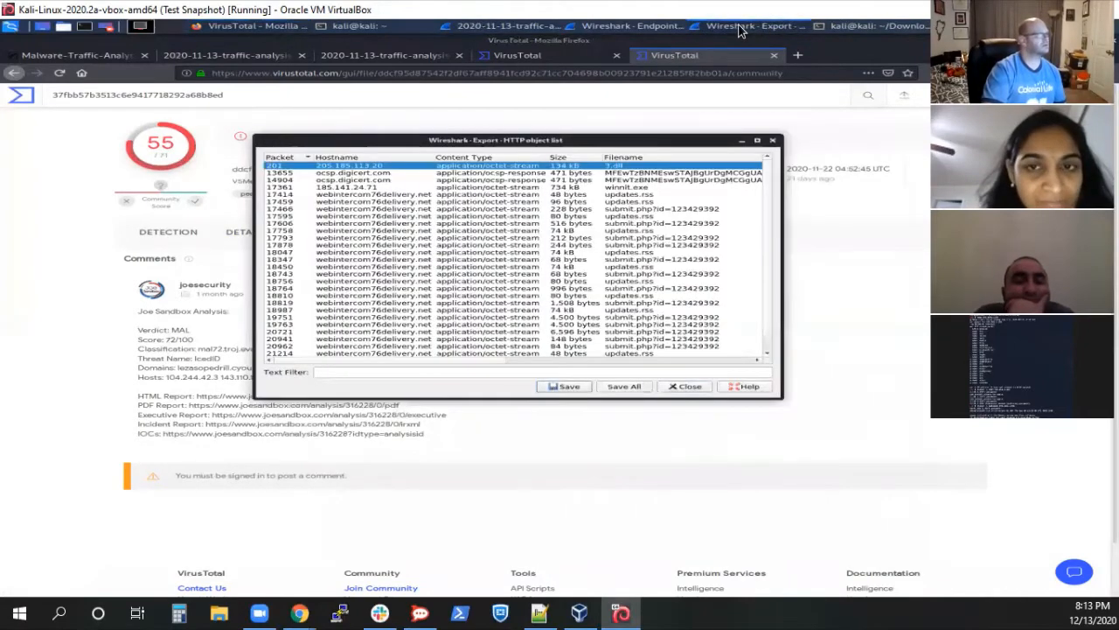
left_click(772, 140)
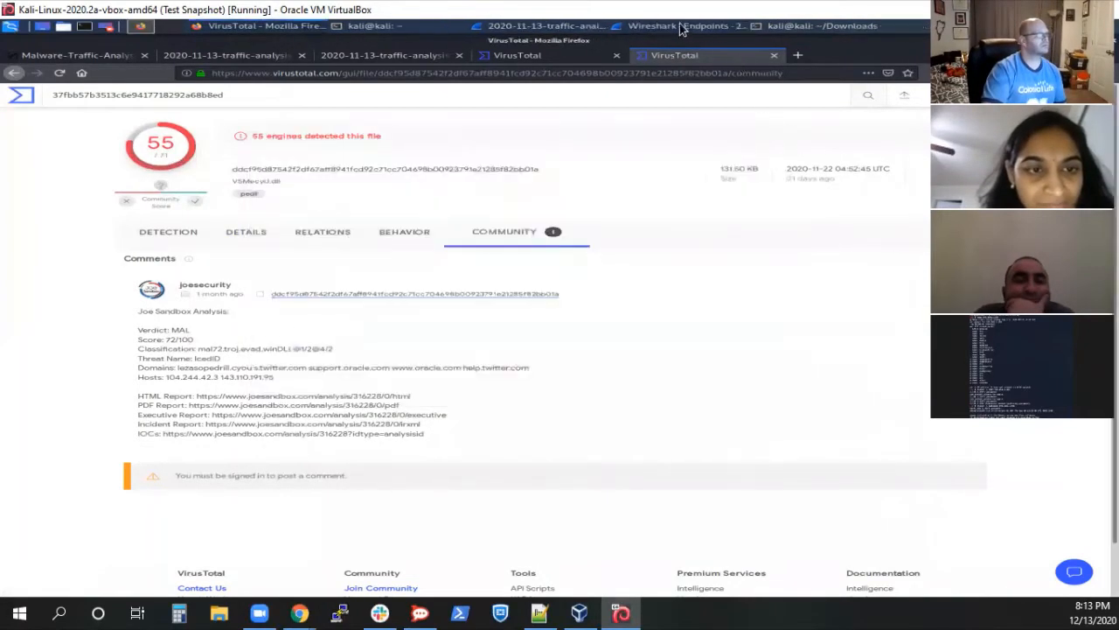
Step: Find and select 143.110.191.95 among Wireshark's IPv4 endpoints and check it against the hosts in the VirusTotal comment
left_click(686, 28)
scroll(42, 374, "down", 6)
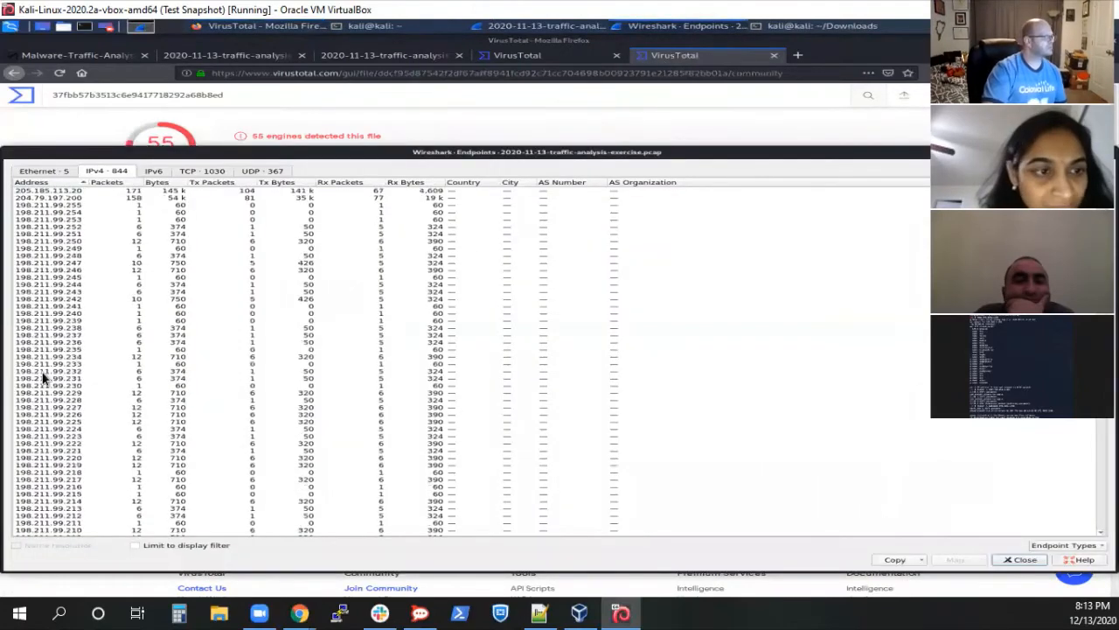
scroll(37, 353, "down", 18)
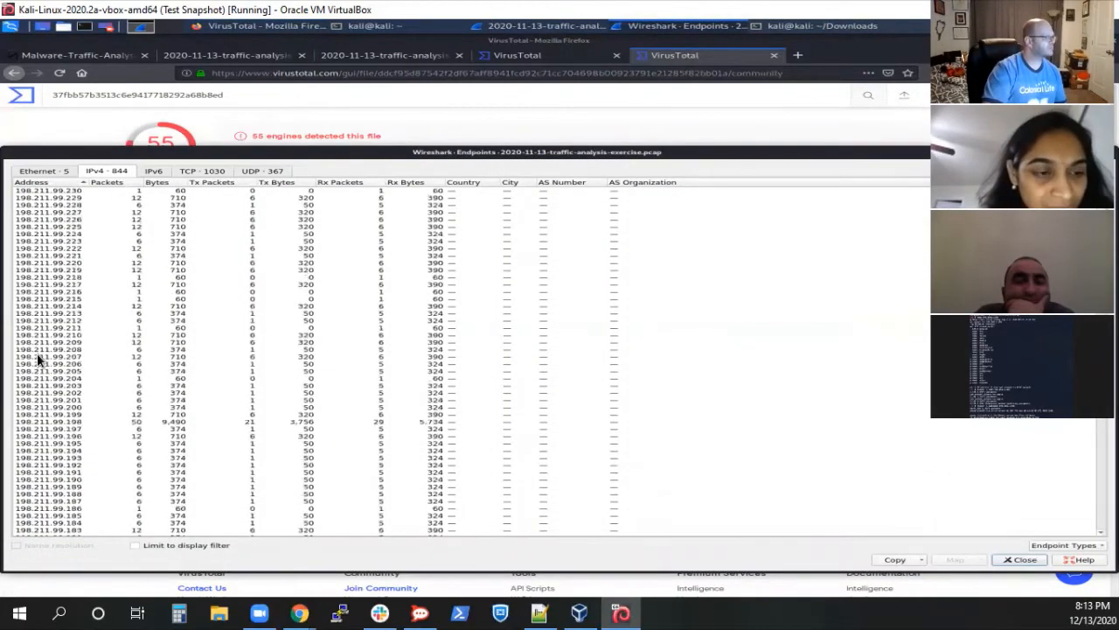
scroll(68, 371, "down", 16)
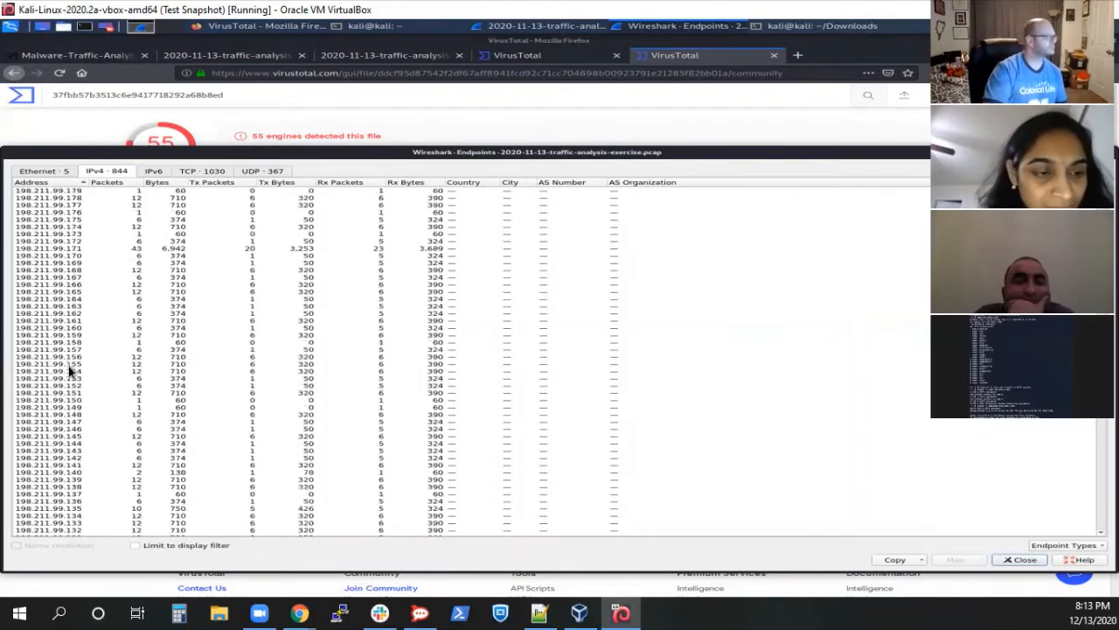
scroll(86, 410, "down", 7)
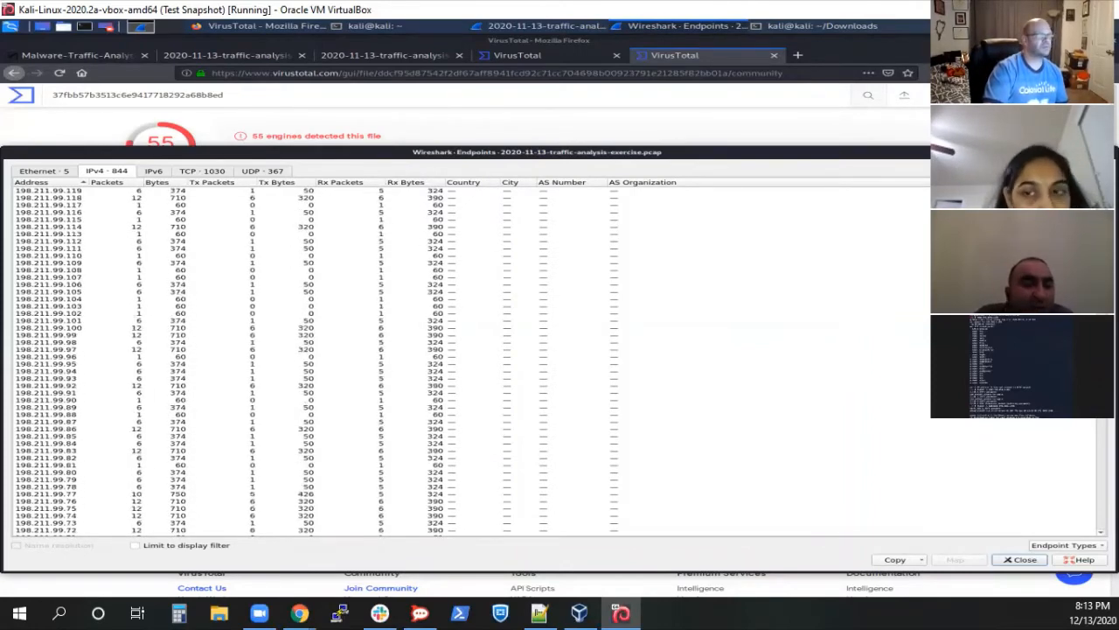
scroll(85, 410, "down", 20)
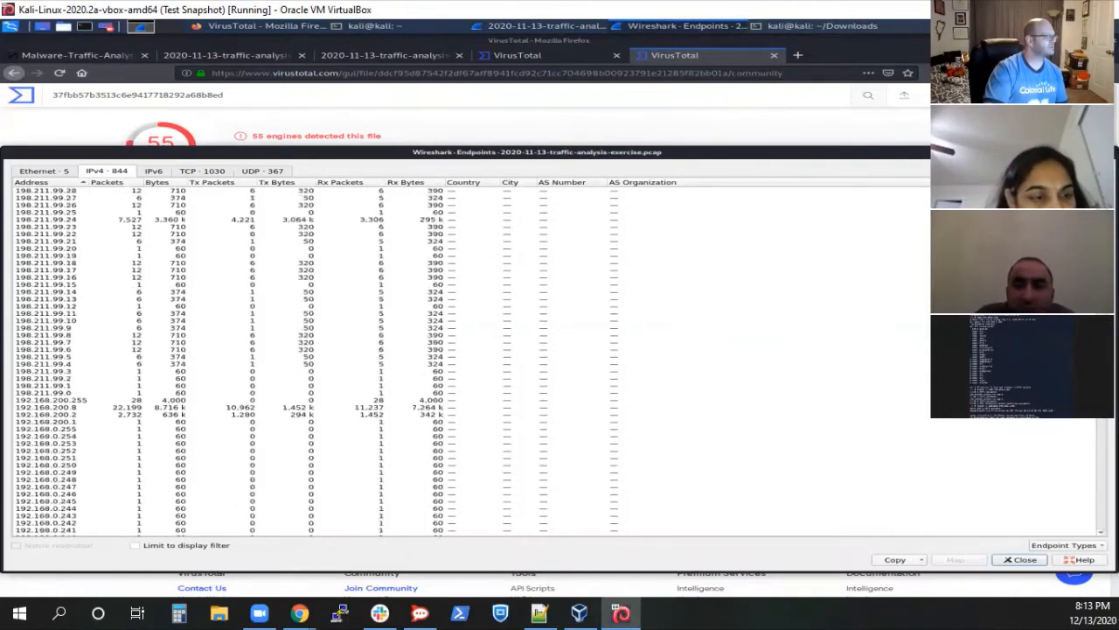
scroll(86, 410, "down", 20)
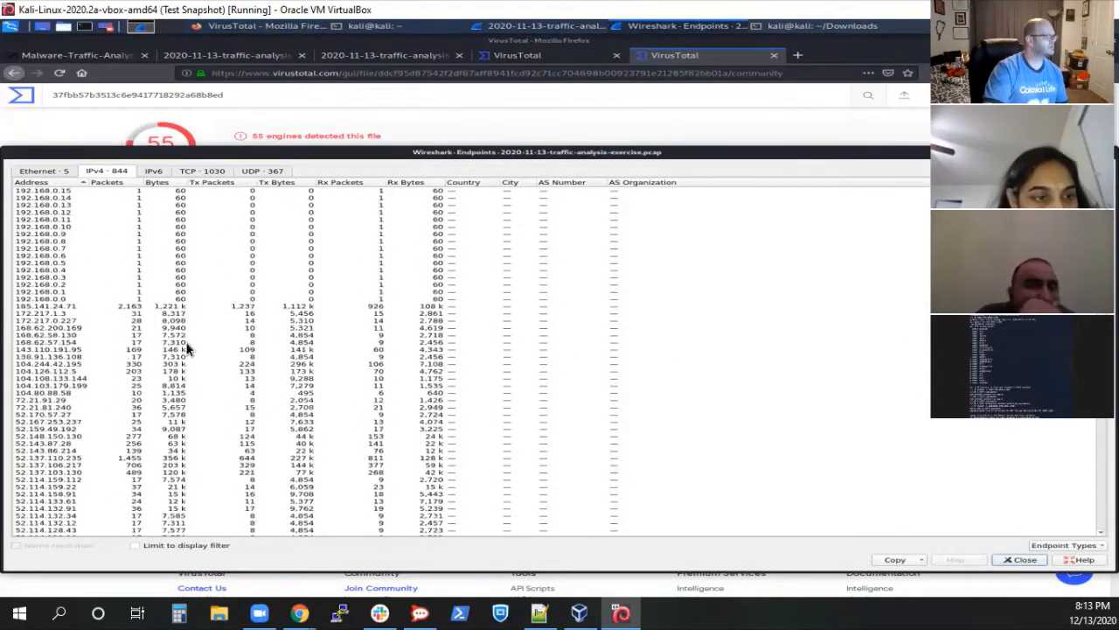
left_click(76, 350)
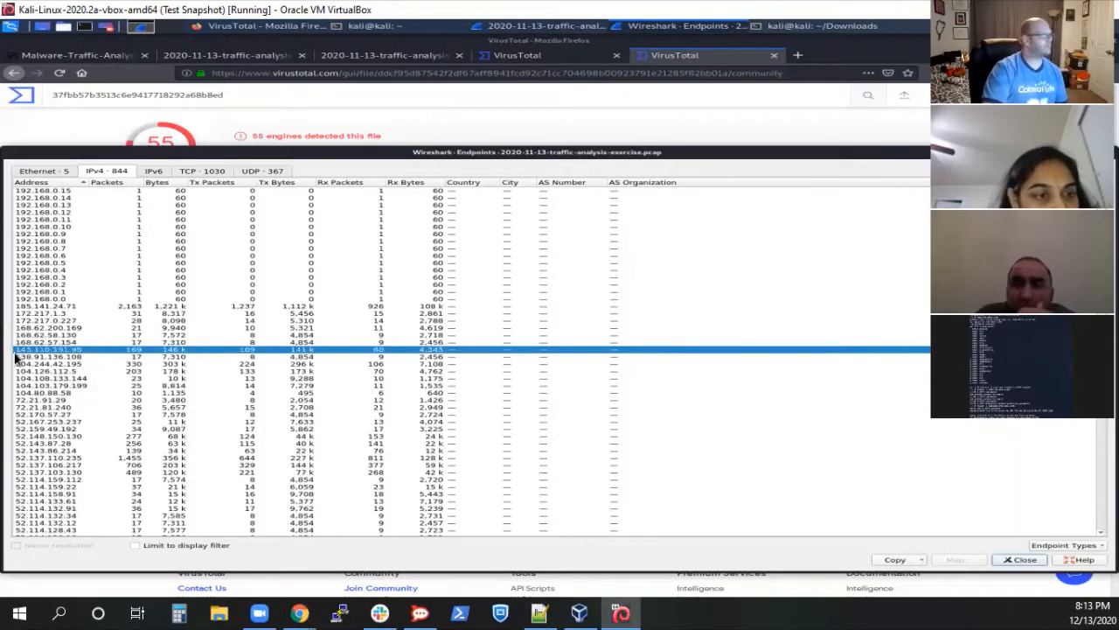
left_click(234, 27)
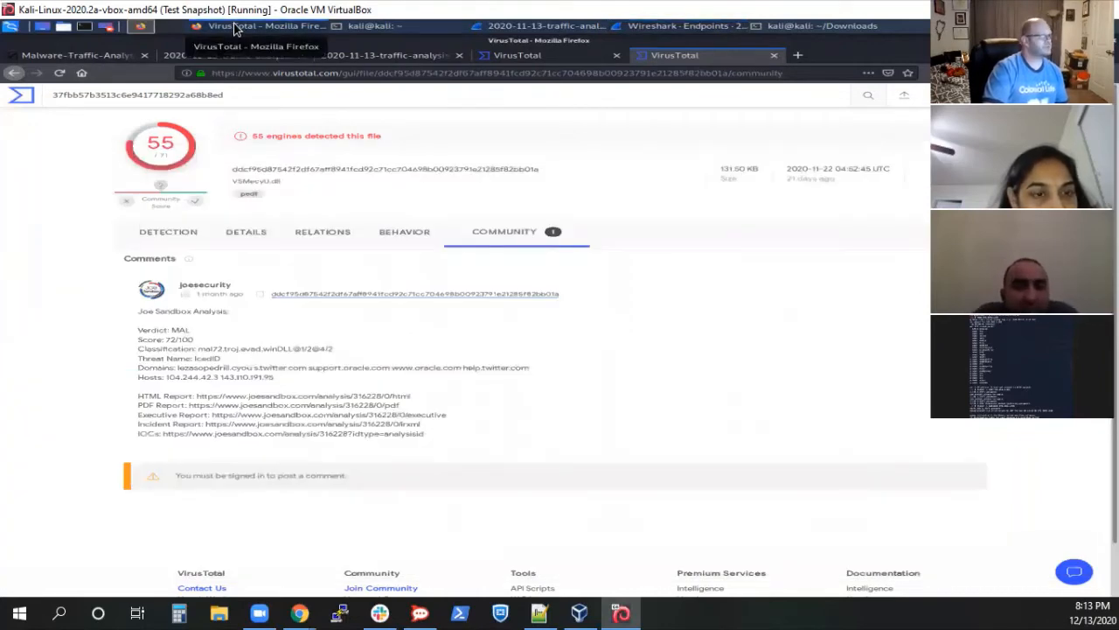
left_click(235, 27)
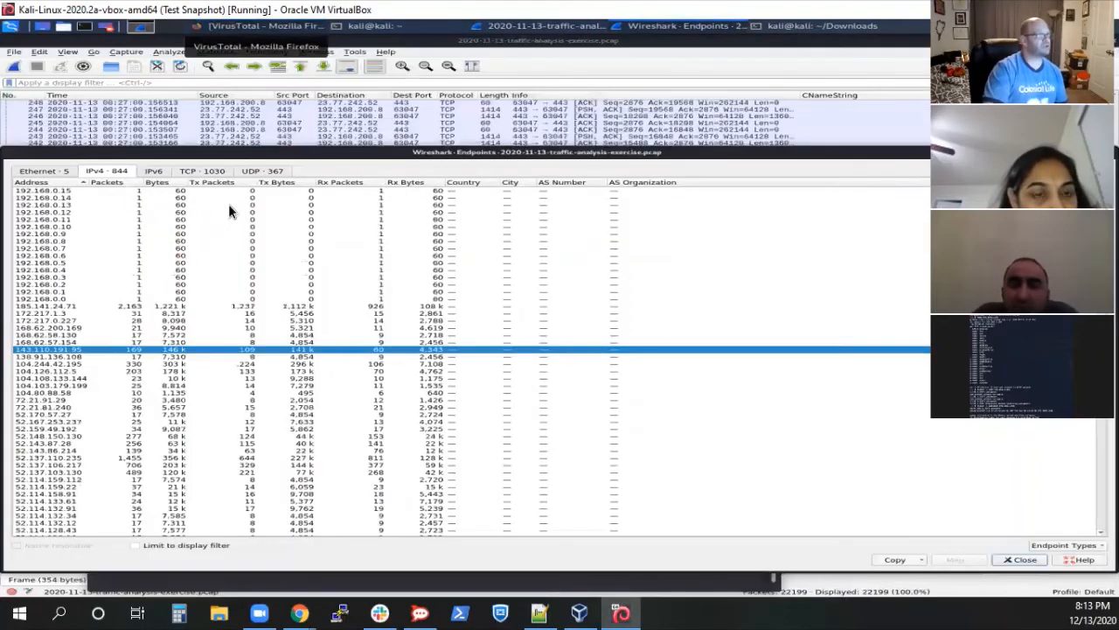
Step: Apply the selected endpoint 143.110.191.95 as the packet display filter and close the Endpoints window
right_click(61, 348)
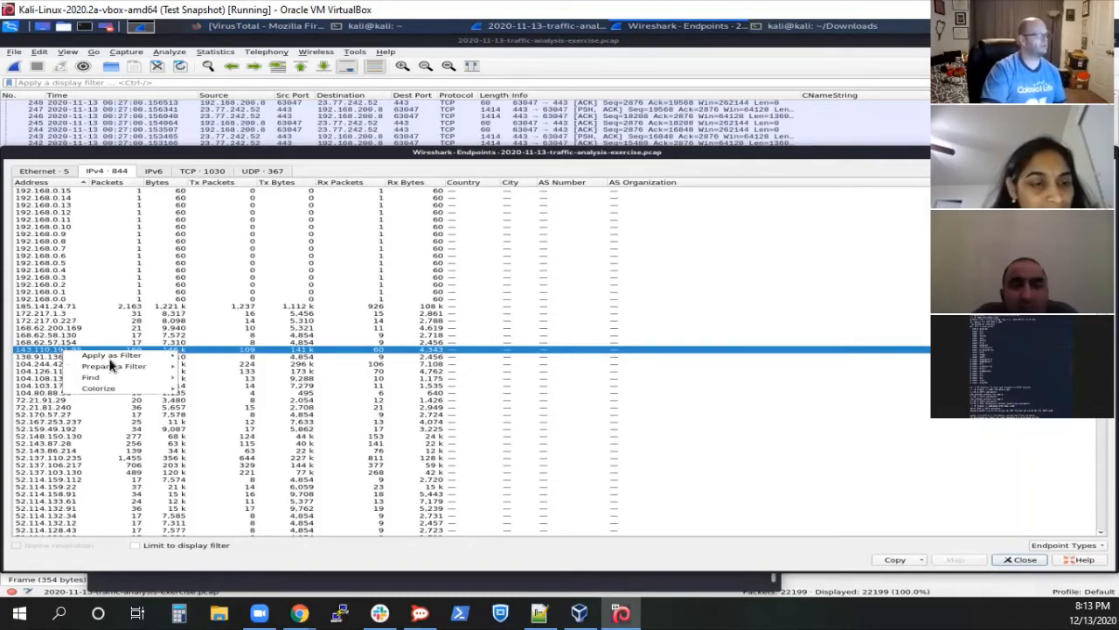
mouse_move(110, 356)
left_click(232, 356)
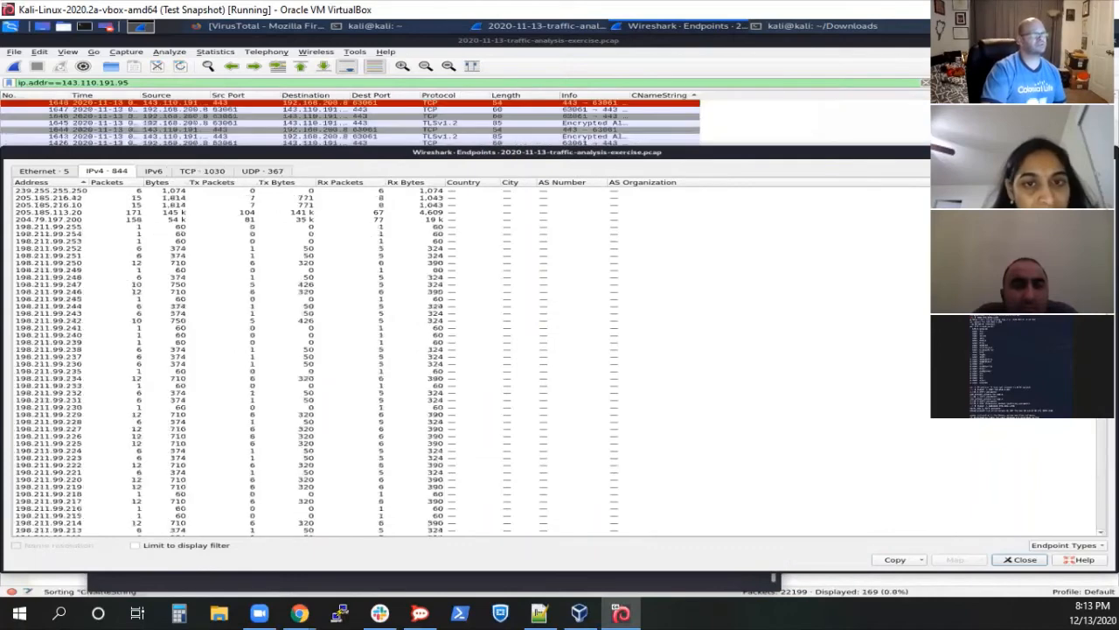
left_click(1106, 152)
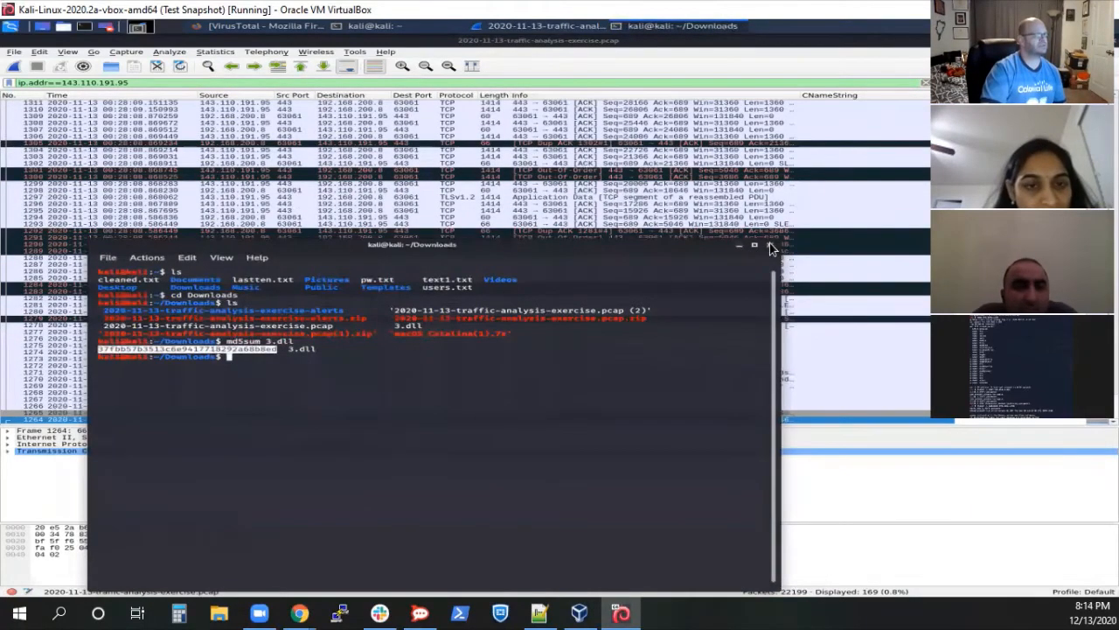
Step: Copy the MD5 hash of 3.dll from the terminal and add it to the Notepad++ notes on a new line as "3.dll -" followed by the hash
right_click(228, 356)
left_click(269, 354)
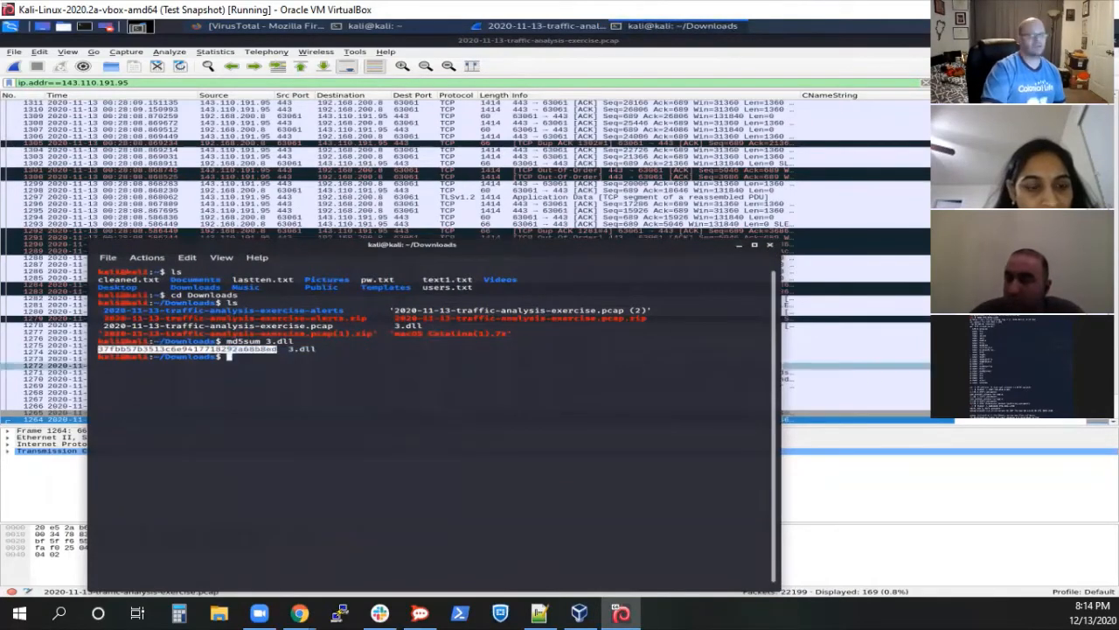
left_click(550, 613)
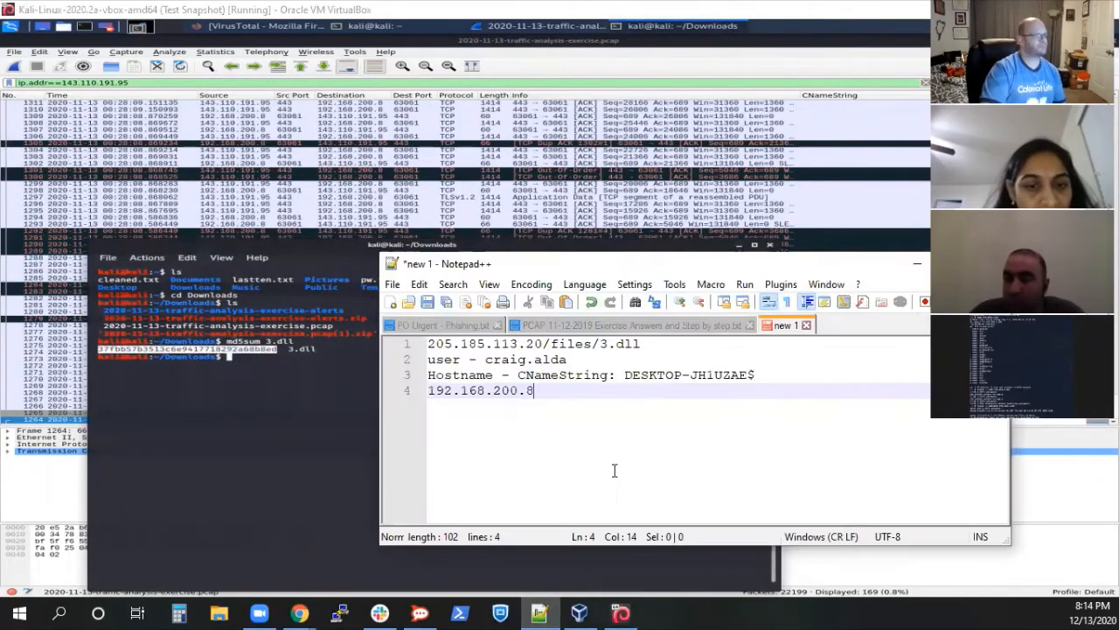
key("Return")
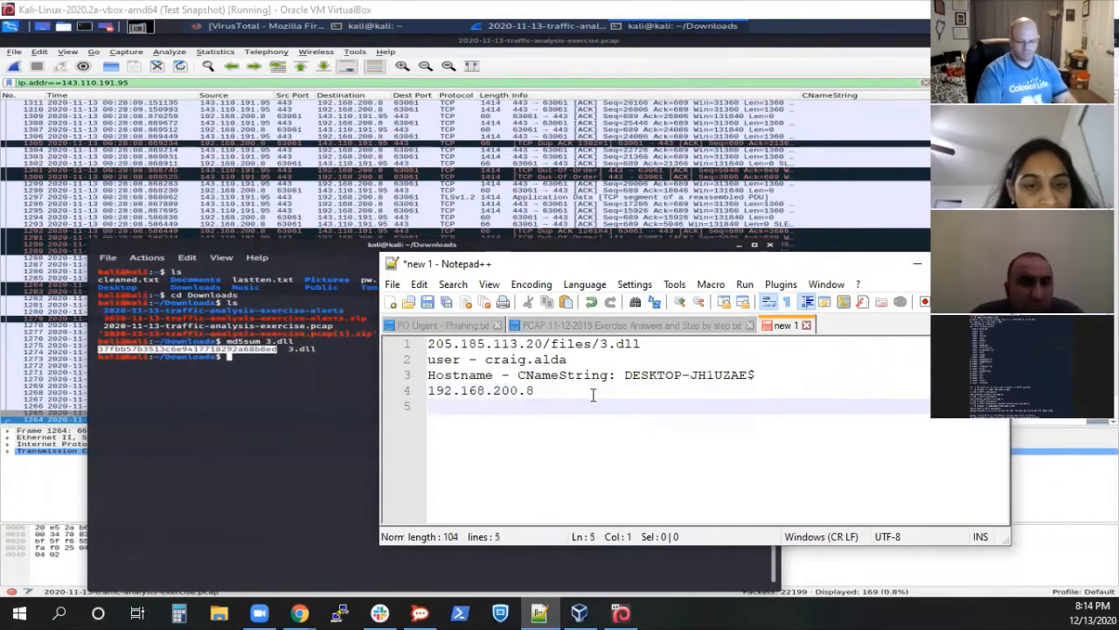
type("3.dll -")
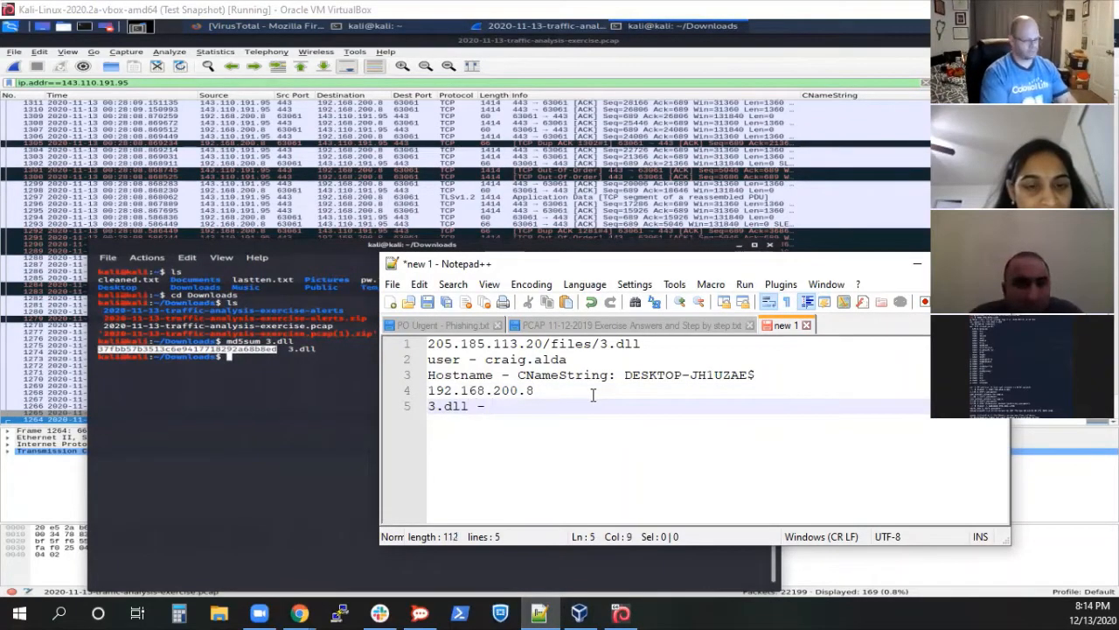
key("ctrl+v")
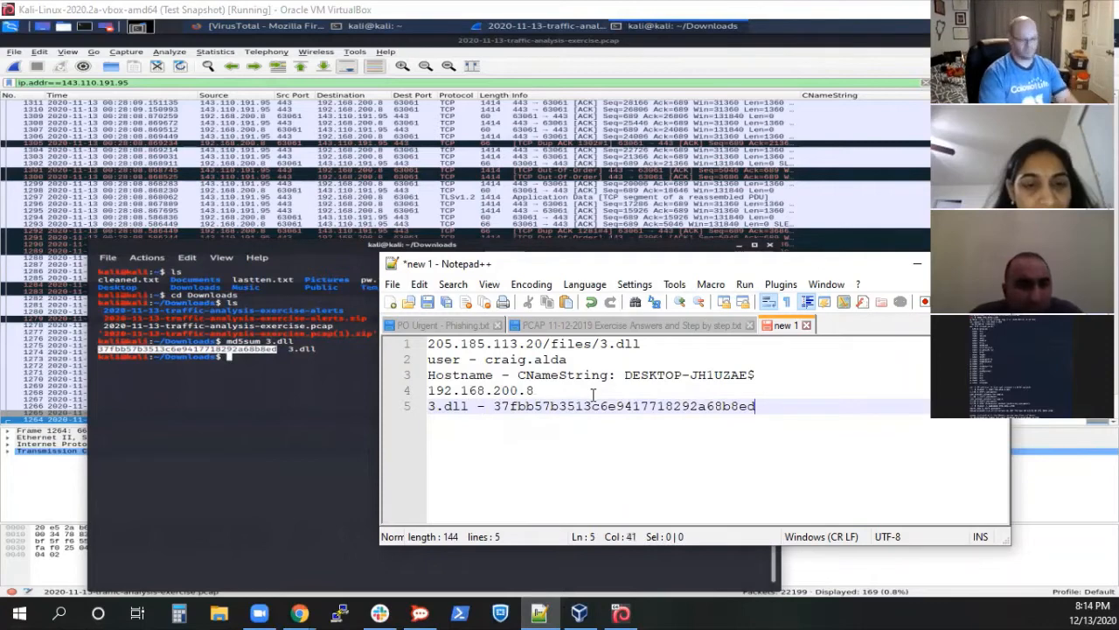
Step: Insert the label "Md5 Hash" before the hash on the 3.dll line and start a new line below it
key("Left")
key("Left")
key("Left")
key("Left")
key("Left")
key("Left")
key("Left")
key("Left")
key("Left")
key("Left")
key("Left")
key("Left")
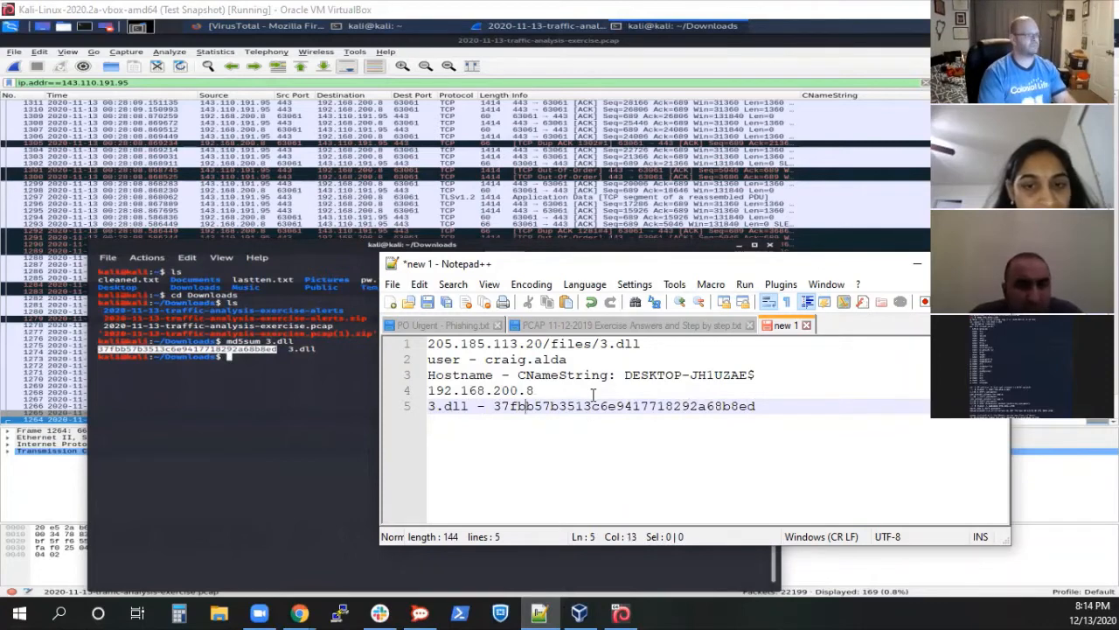
key("Left")
key("Left")
key("Left")
key("Left")
type("Md")
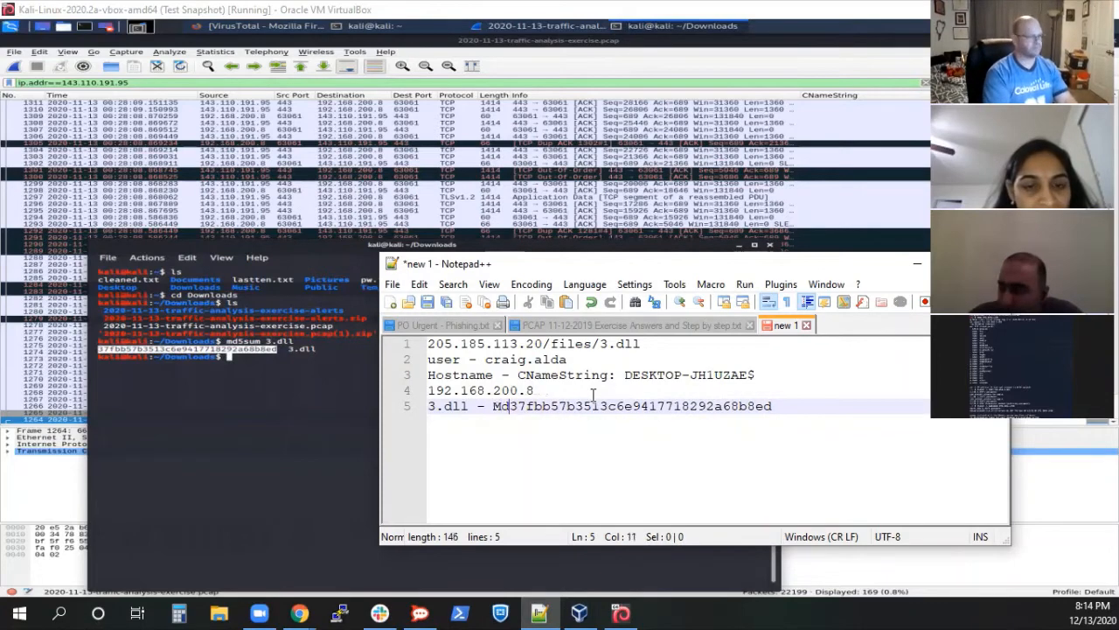
type("5 ")
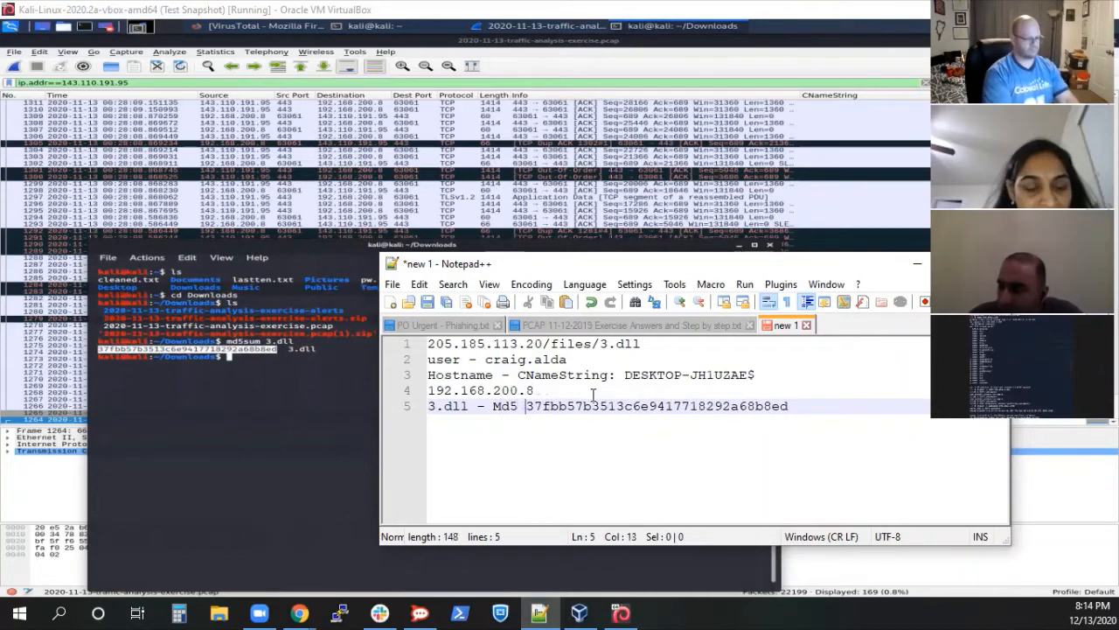
type("Hash")
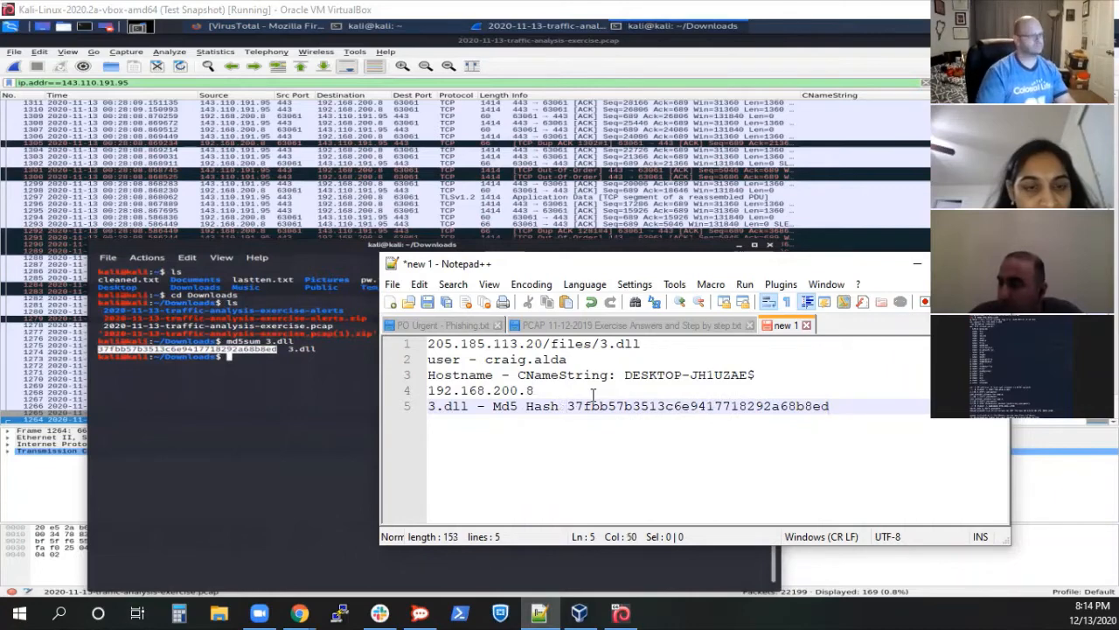
key("Return")
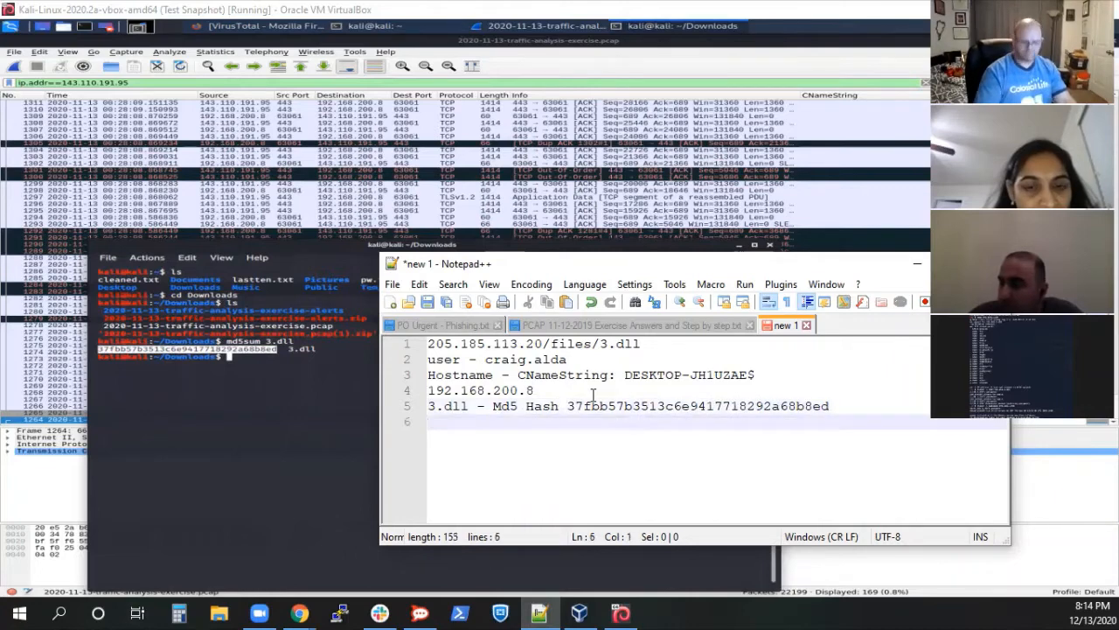
Step: Switch to the Kali terminal in Downloads and look back through its command history for a usable hash command
left_click(240, 27)
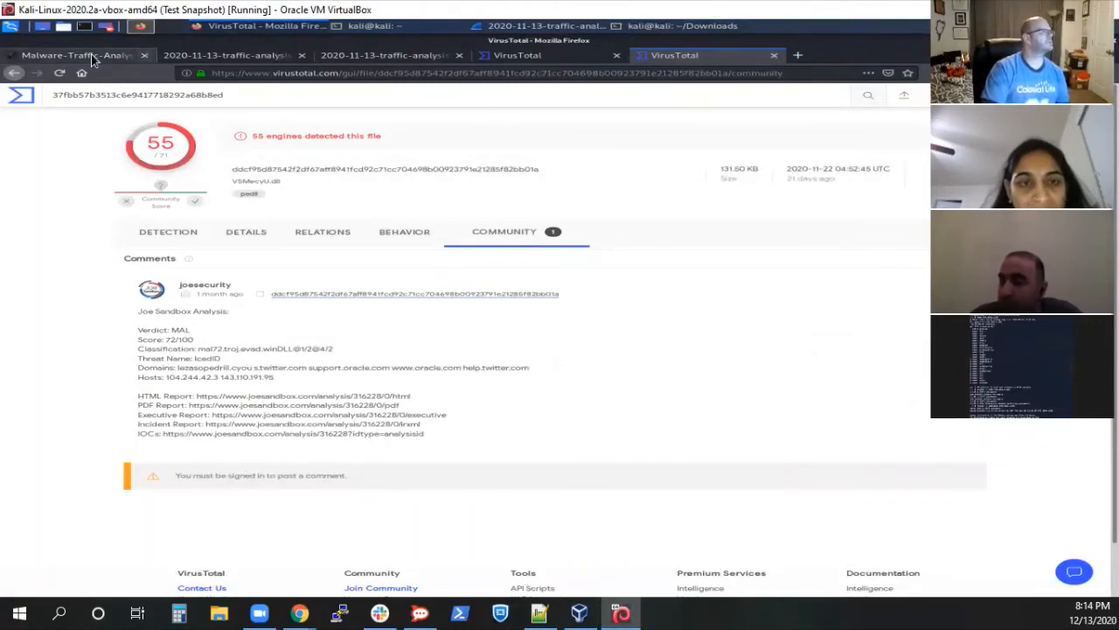
left_click(663, 25)
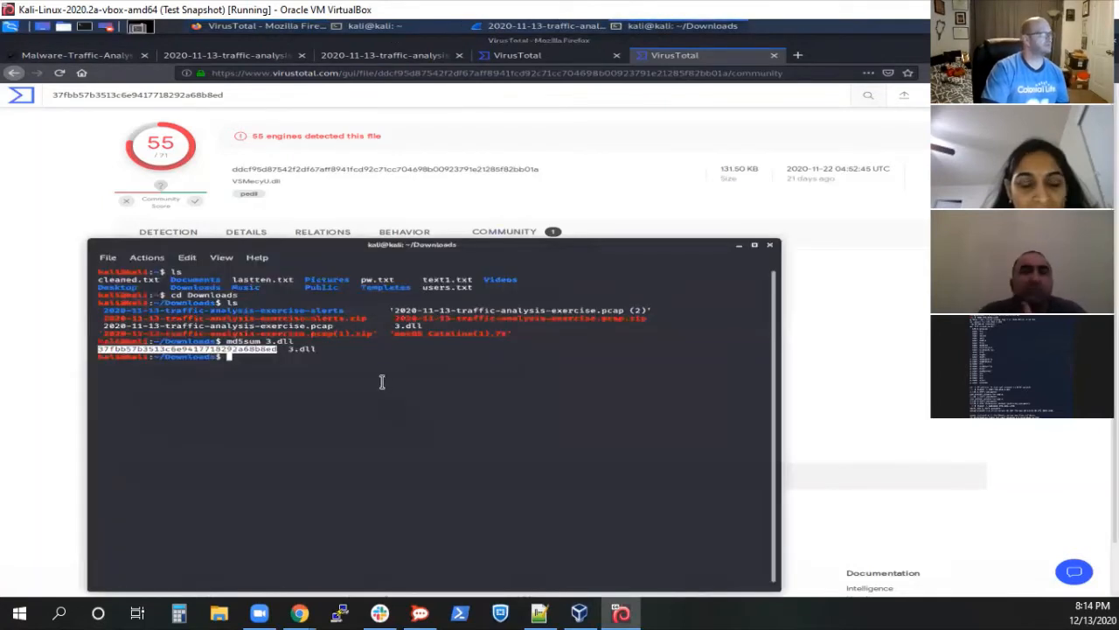
key("Up")
key("Up")
key("Up")
key("Up")
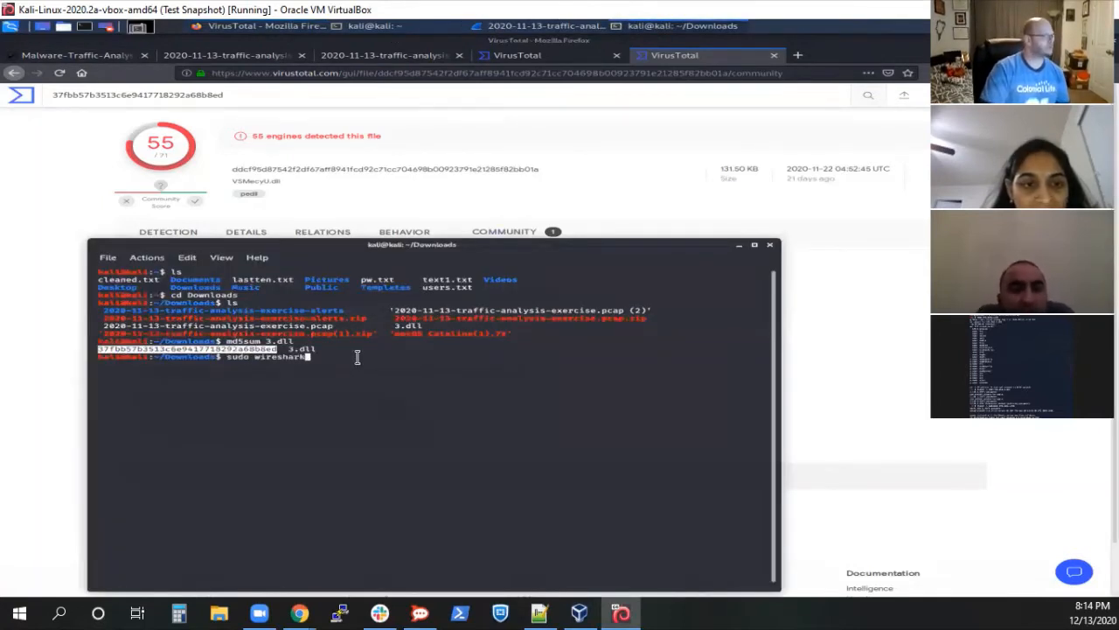
key("Up")
key("Up")
key("Up")
key("Up")
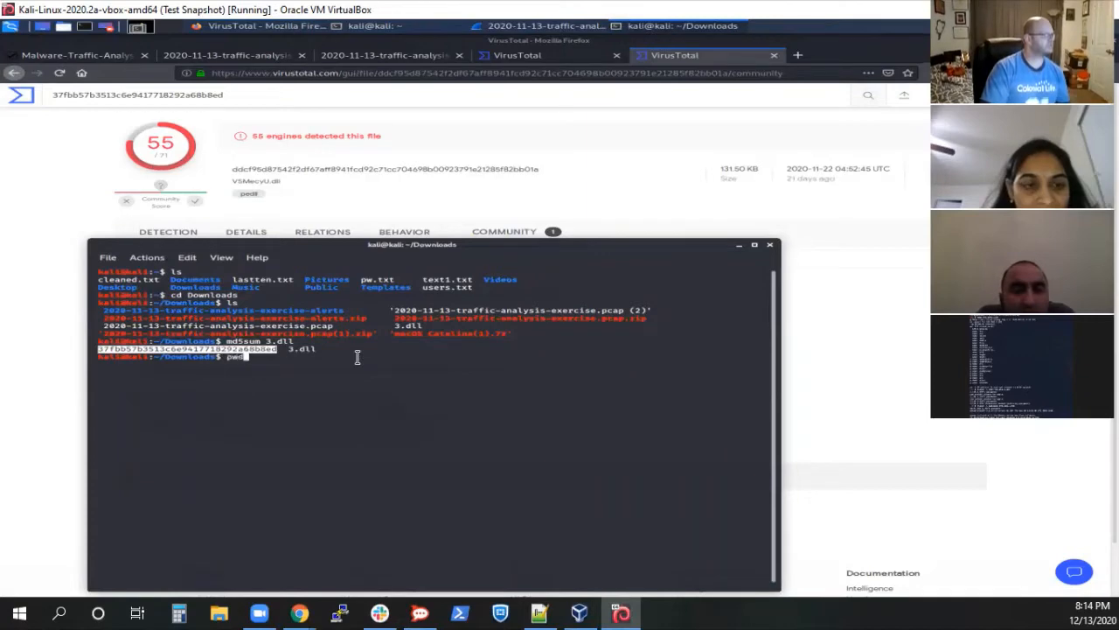
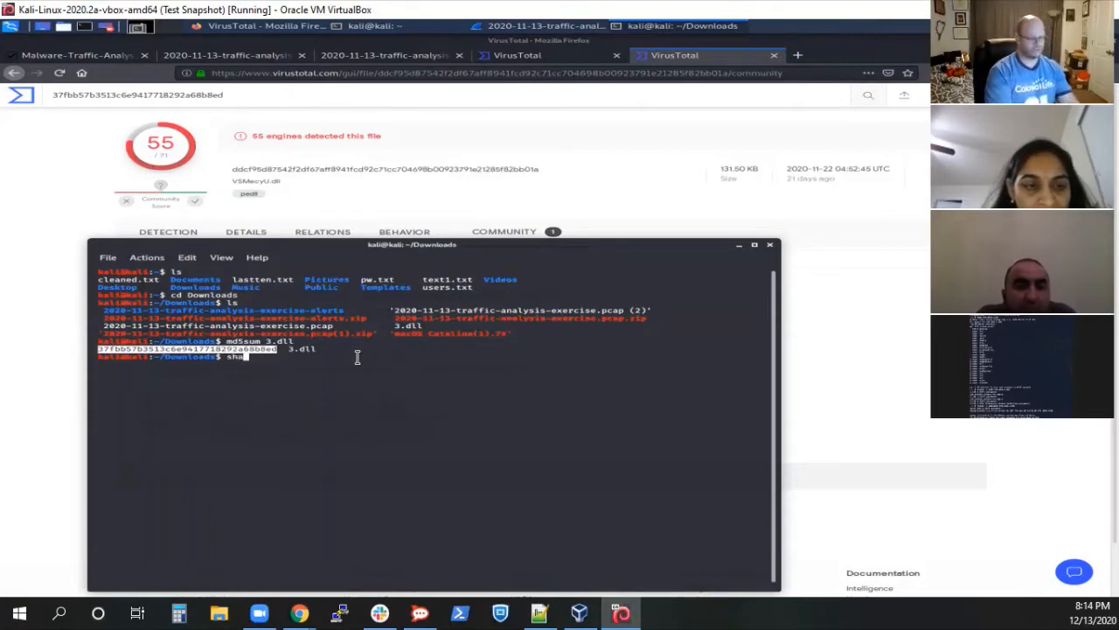
Step: Run shasum 256 3.dll in the Downloads directory
type("25")
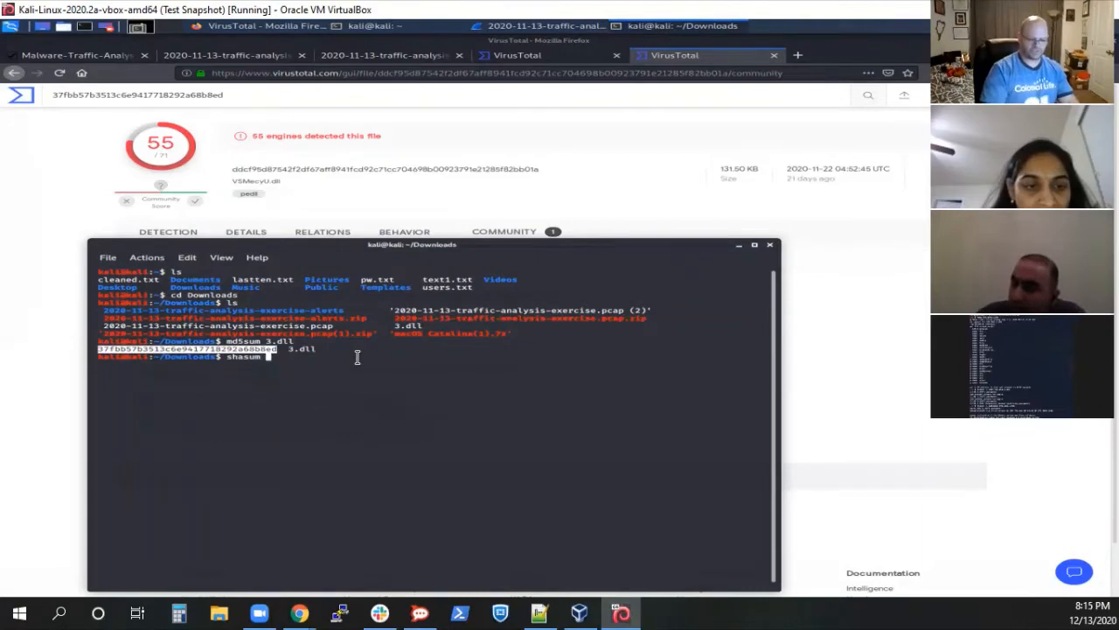
type("256 ")
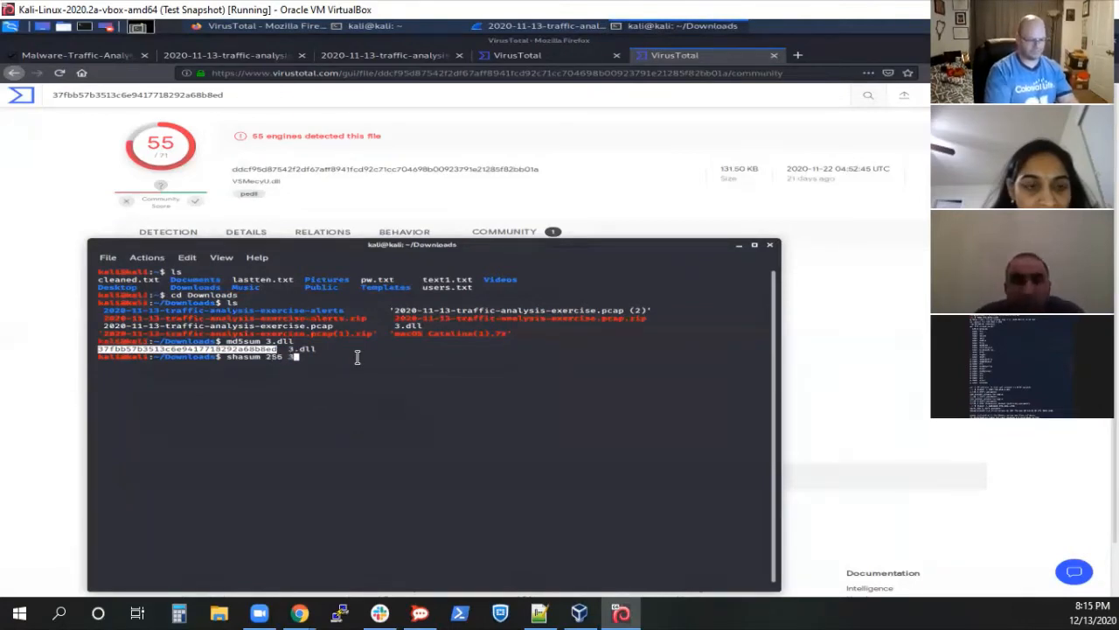
type("3.dll")
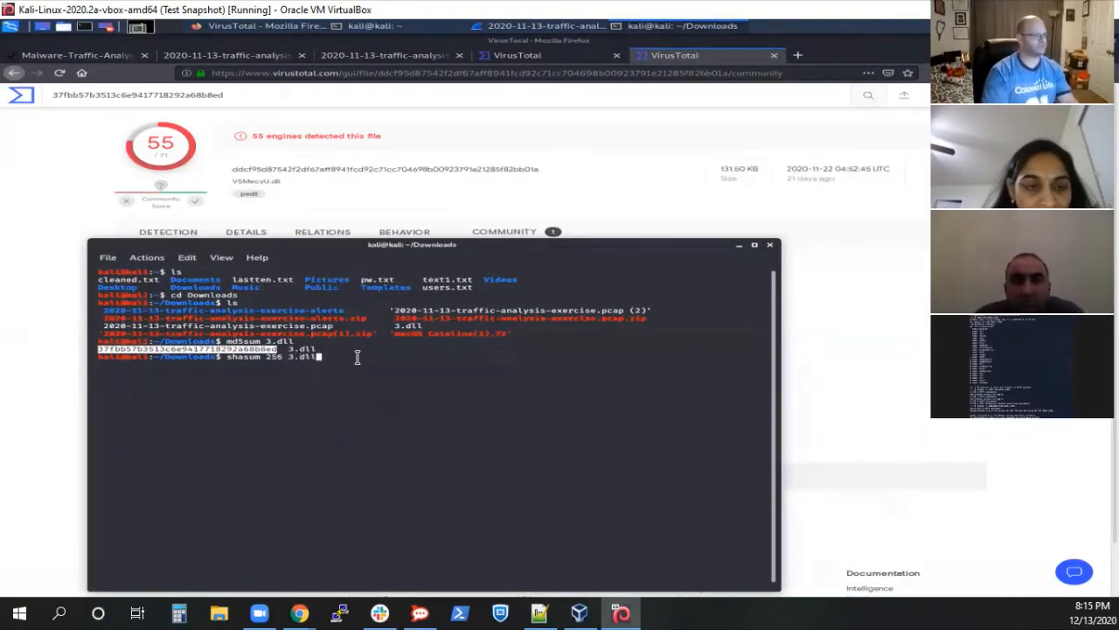
key("Return")
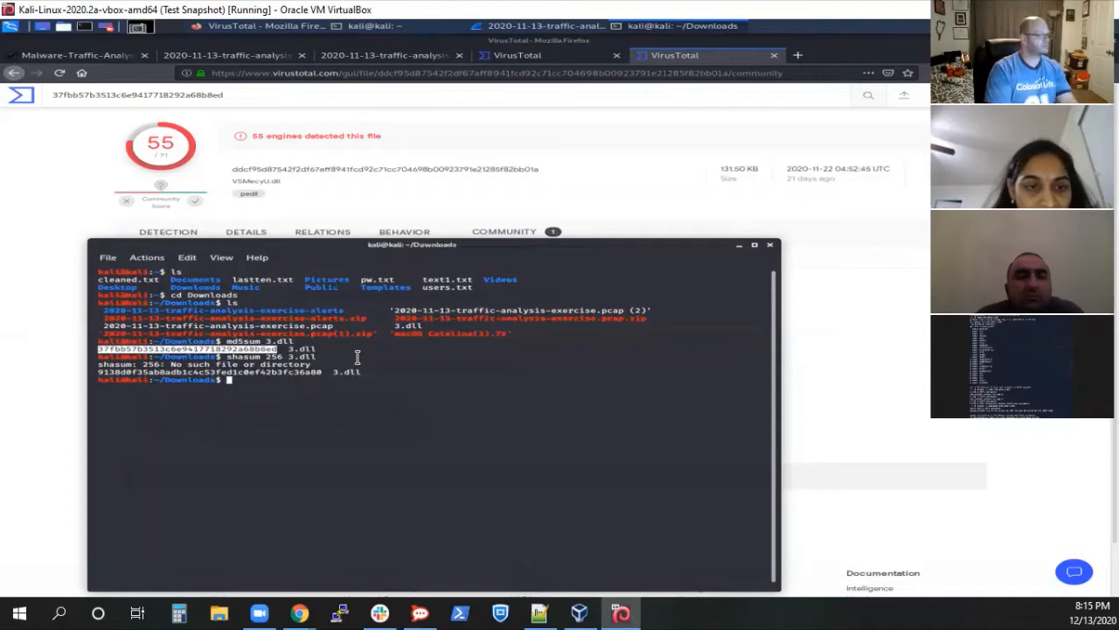
Step: Compute the SHA-256 hash of the downloaded file with sha256sum 3.dll
type("sha")
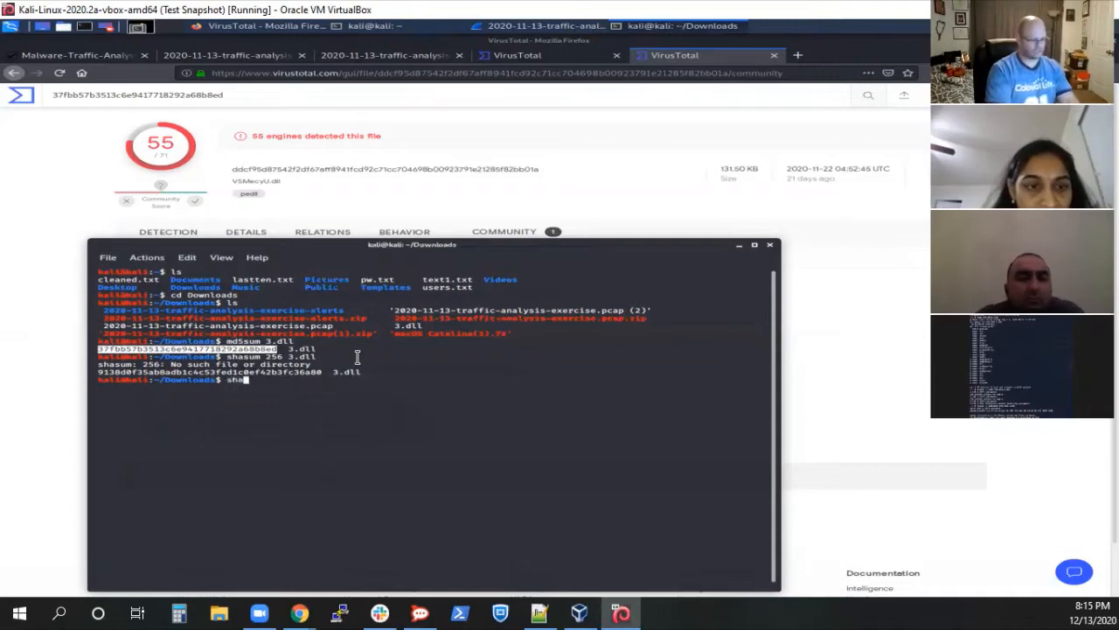
type("256sum")
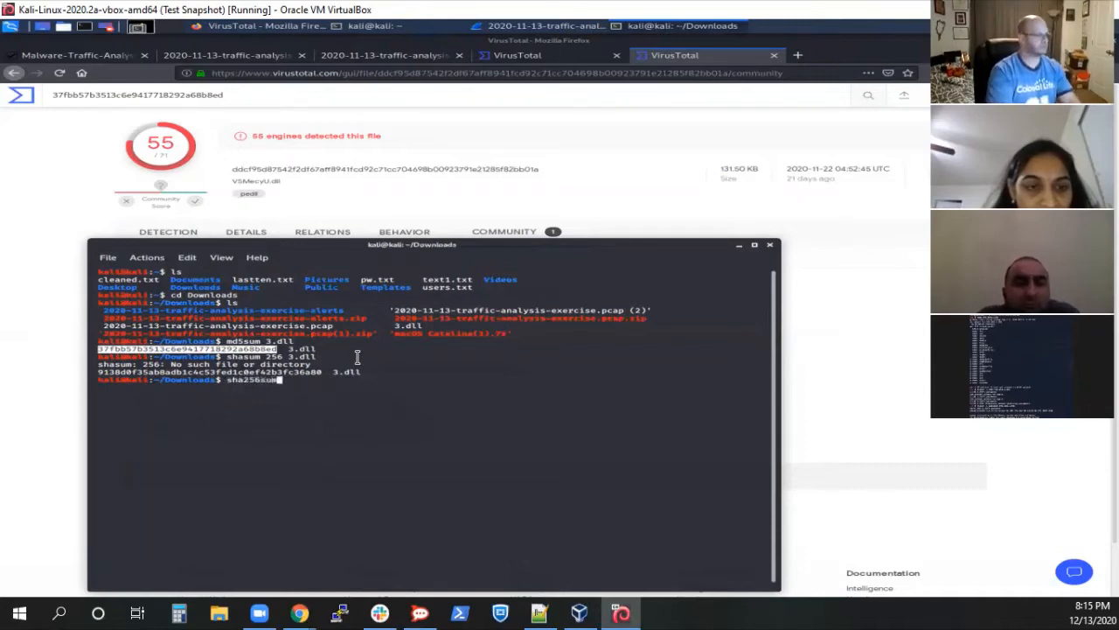
type(" 3.dll")
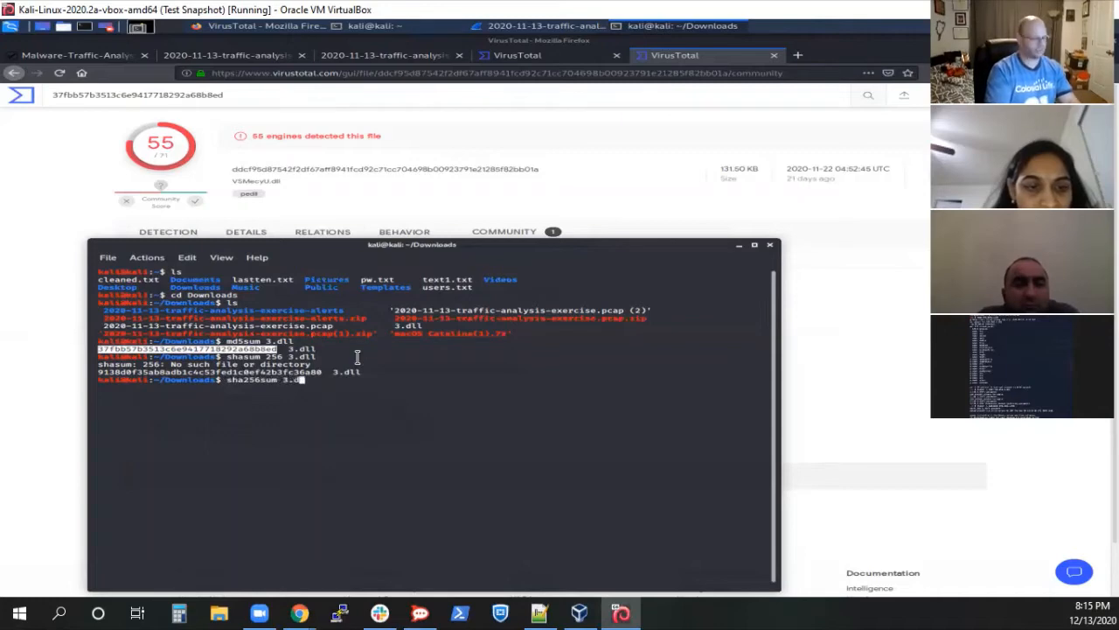
key("Return")
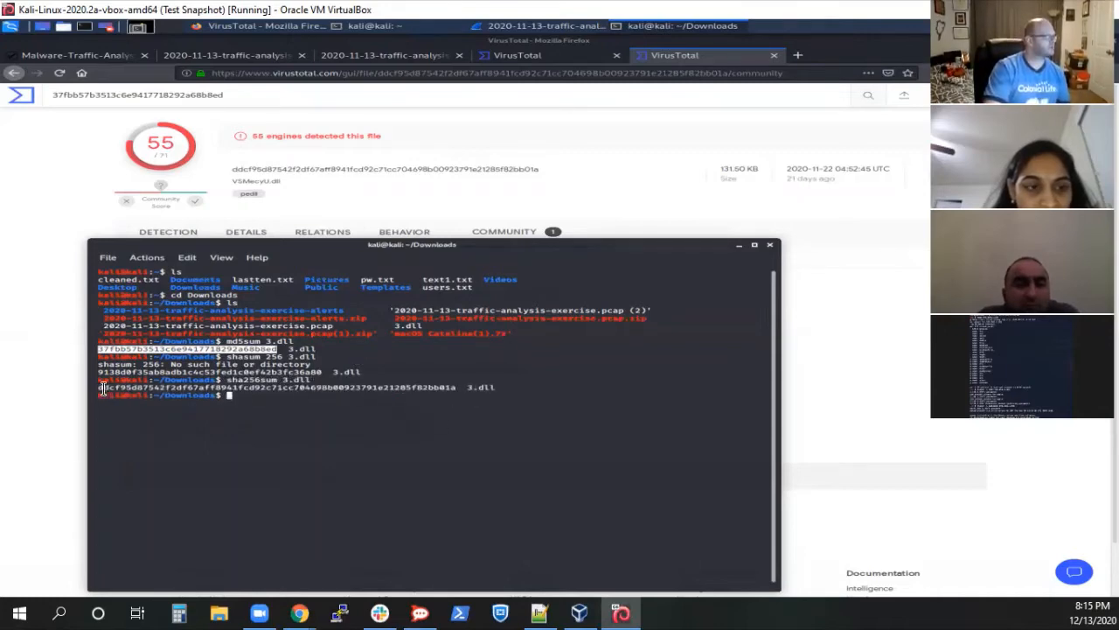
Step: Copy the full SHA-256 hash of 3.dll from the terminal output to the clipboard
left_click_drag(100, 391, 457, 388)
key("ctrl+c")
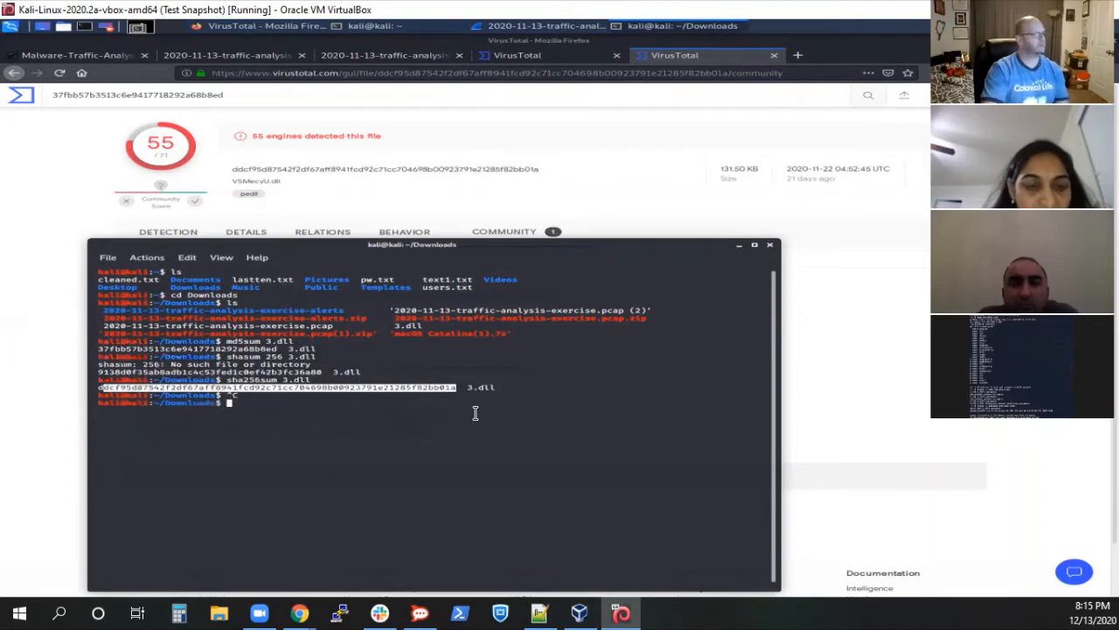
right_click(427, 391)
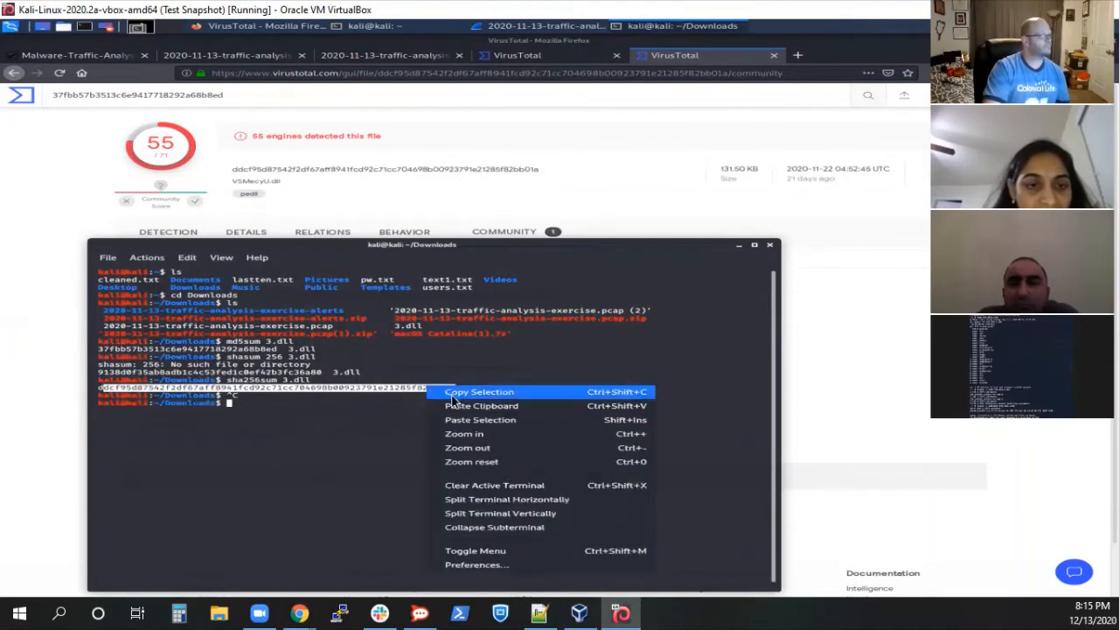
left_click(452, 392)
left_click(253, 418)
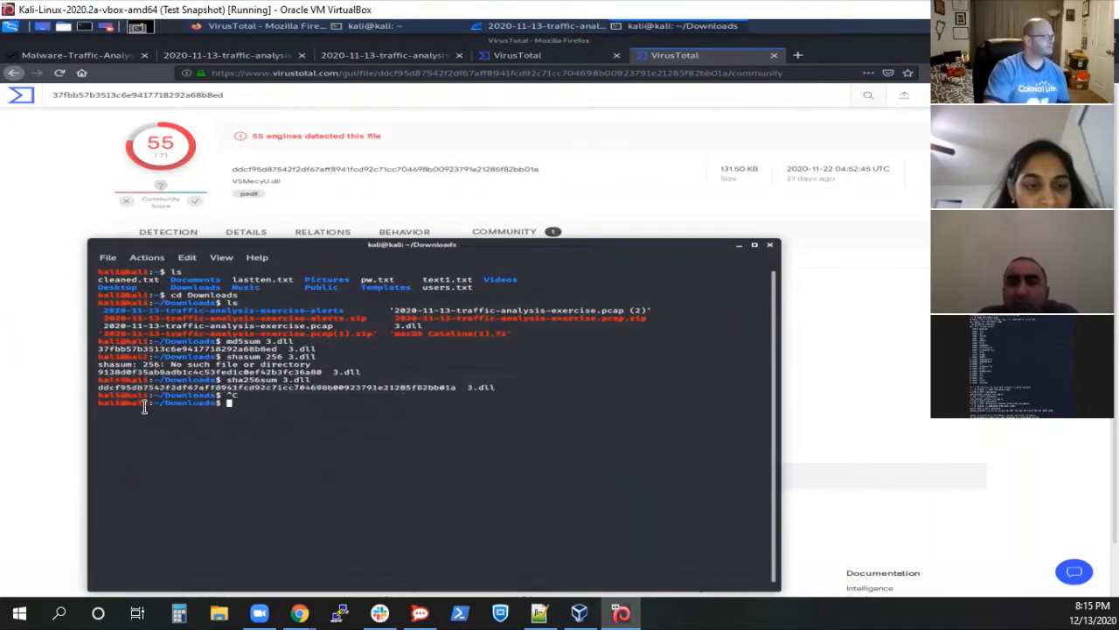
left_click_drag(96, 387, 456, 387)
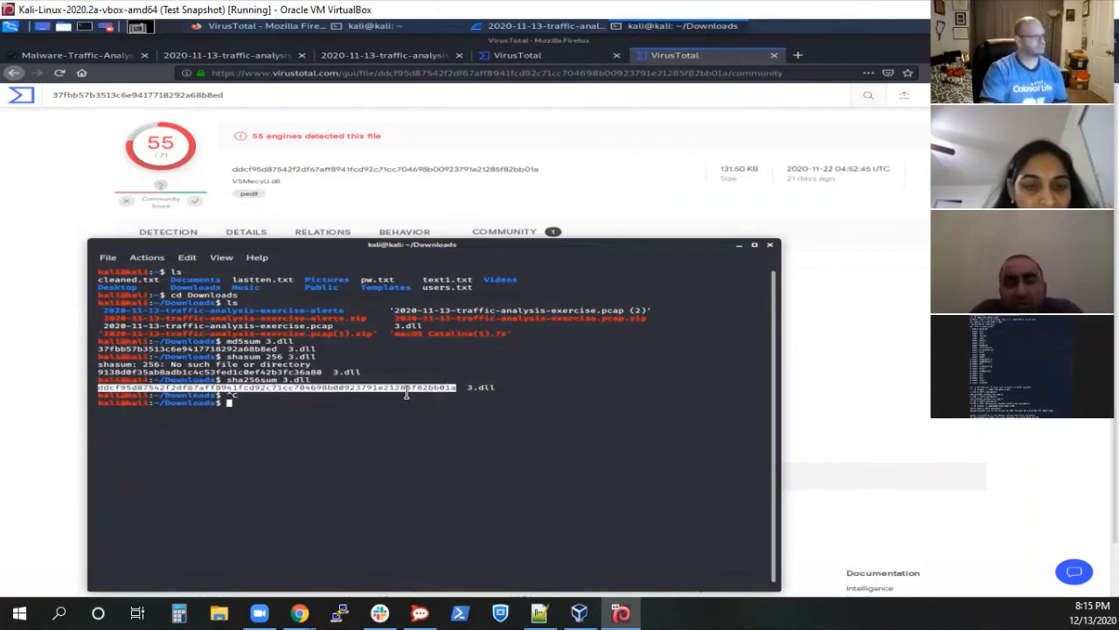
right_click(407, 393)
left_click(432, 398)
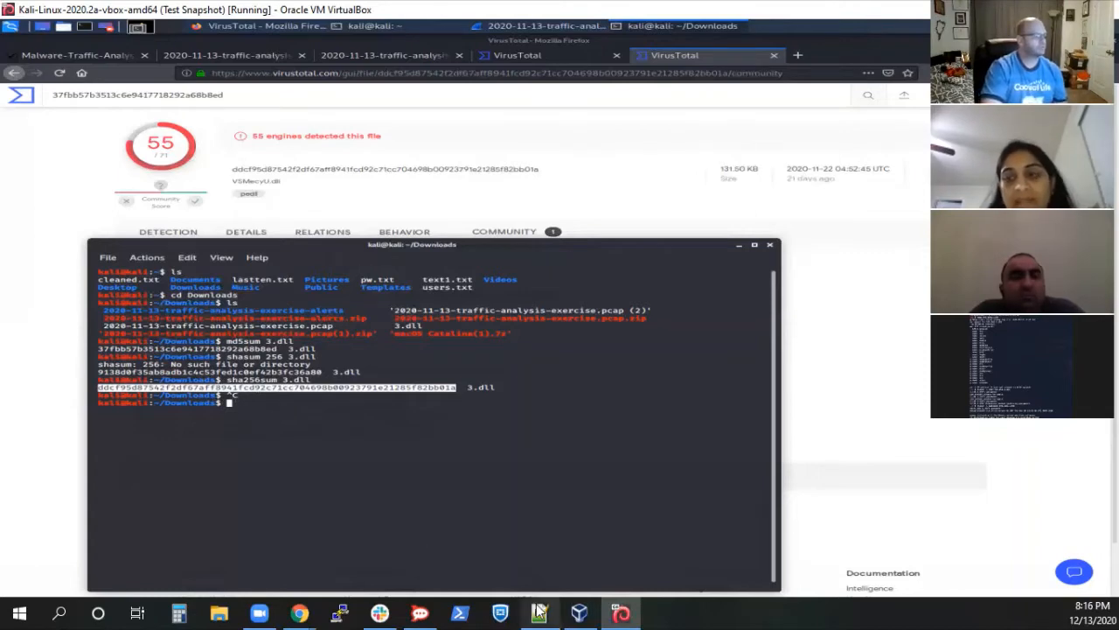
Step: Switch to the Notepad++ notes and add "Sha 256 -" followed by the copied hash below the MD5 line
mouse_move(539, 611)
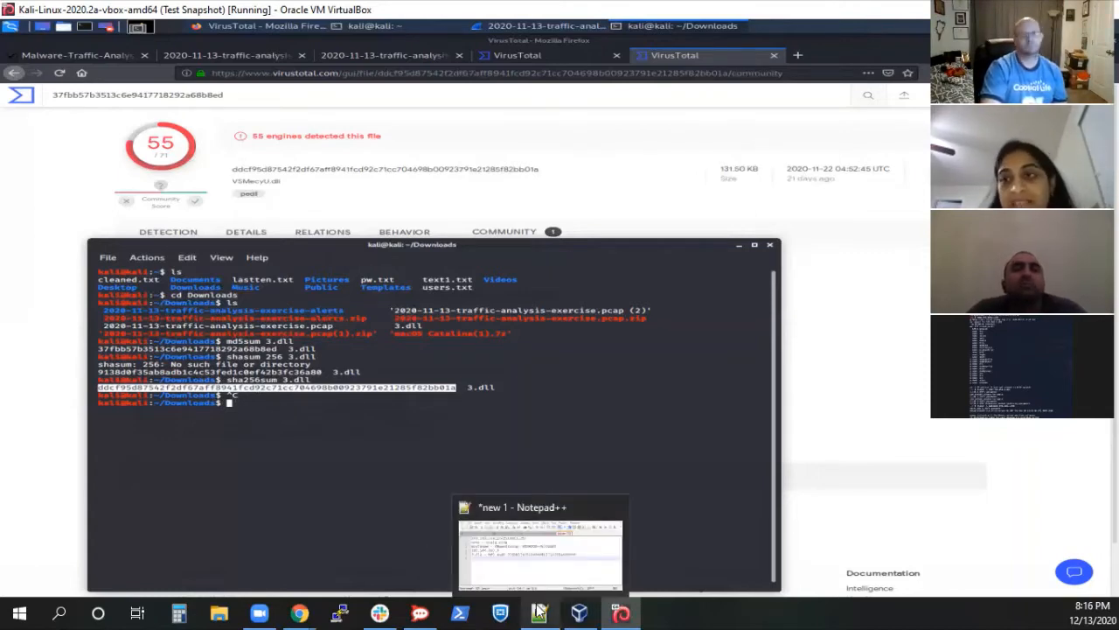
left_click(539, 611)
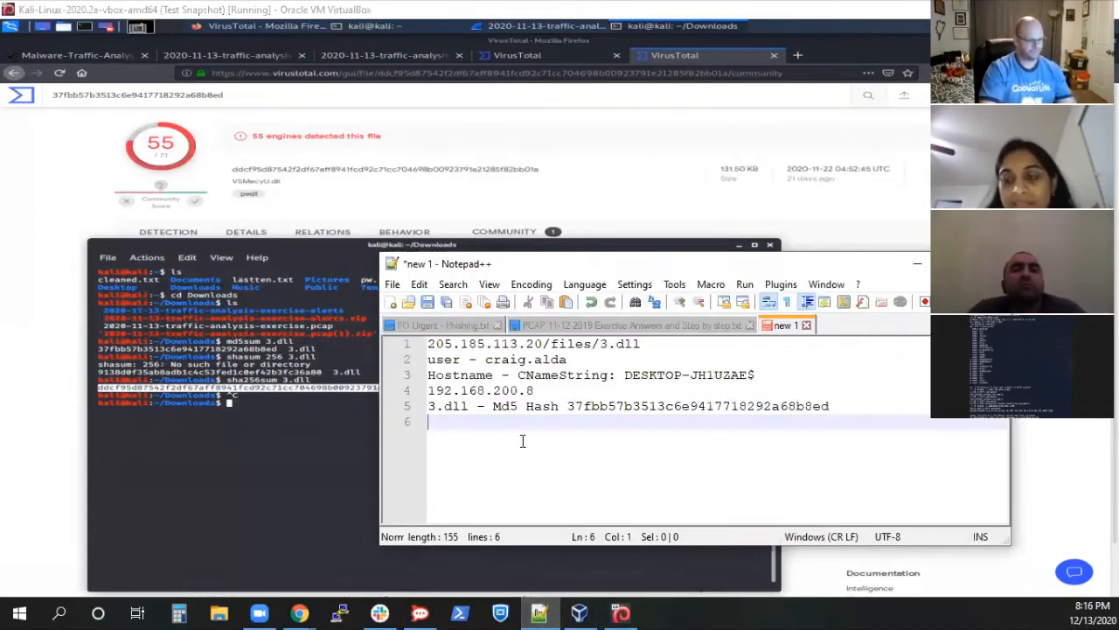
type("Sha 256 -")
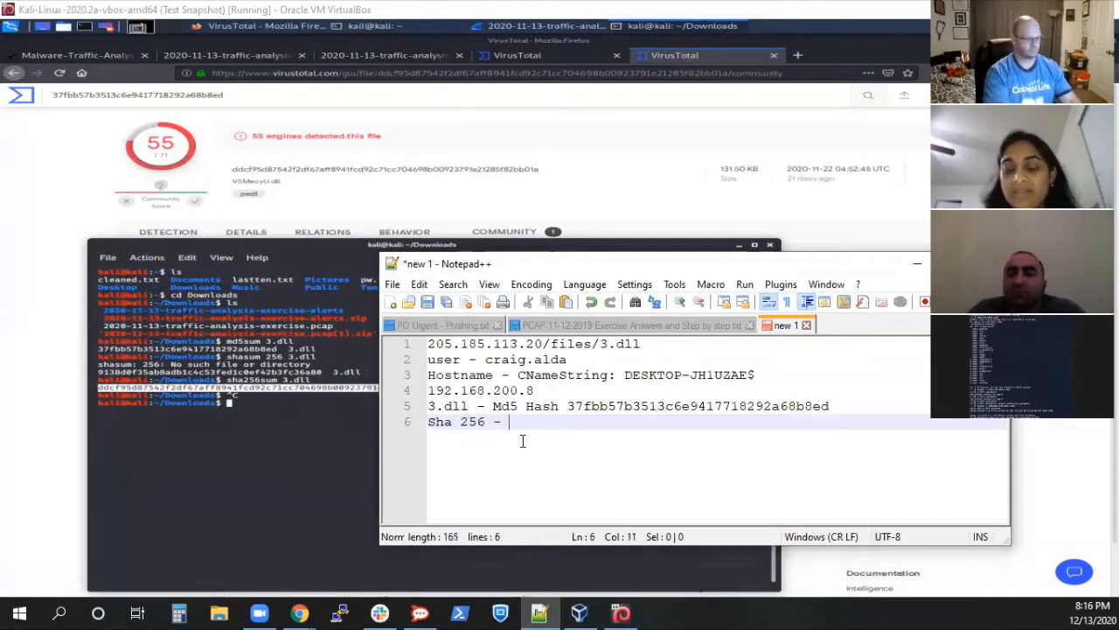
key("ctrl+v")
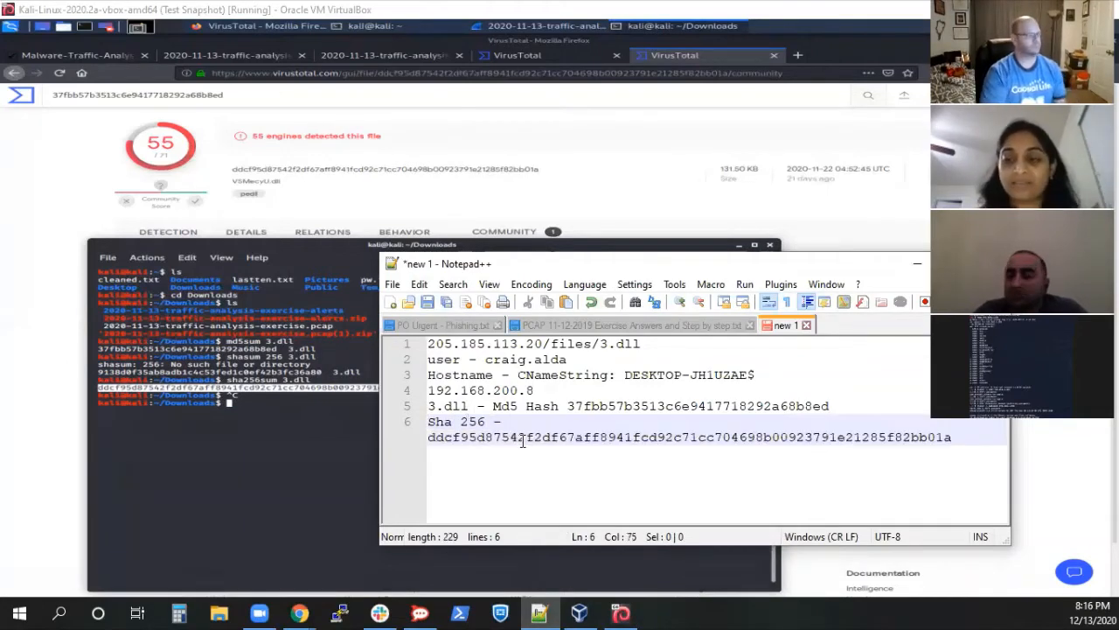
Step: Add a new line reading "Sha 1 Hash -" below the SHA-256 entry in the notes
key("Return")
type("Sha")
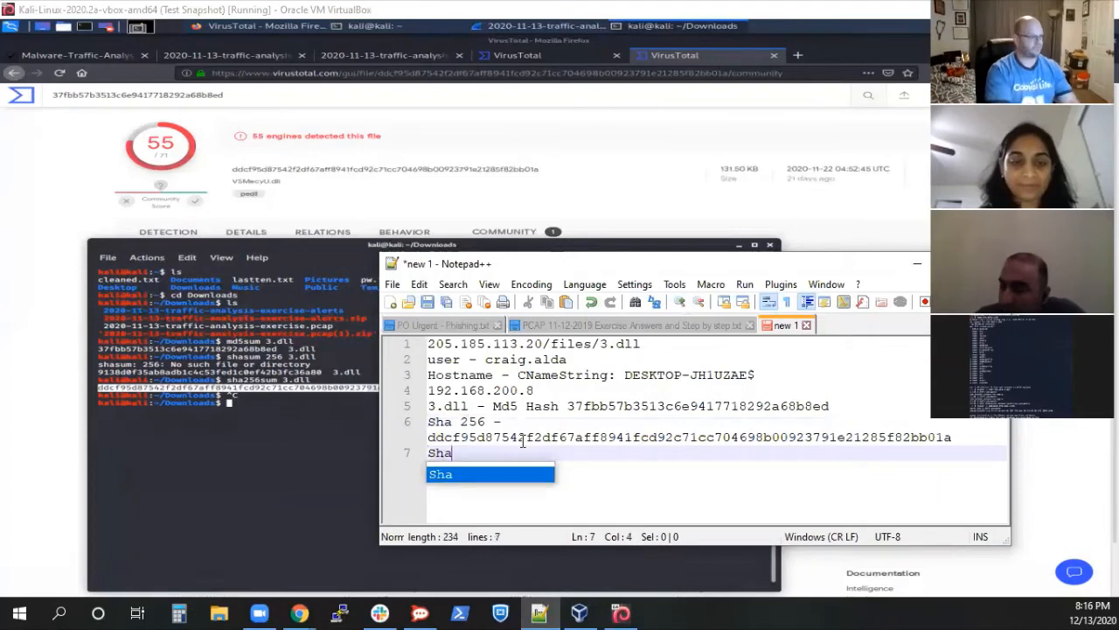
type(" 1 Ha")
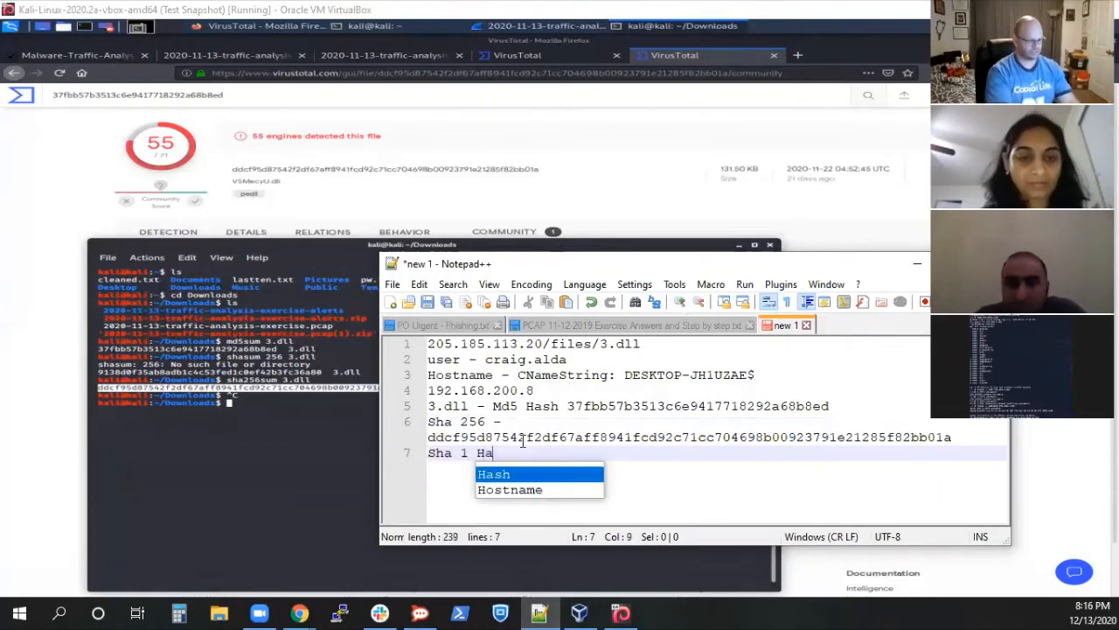
type("sh -")
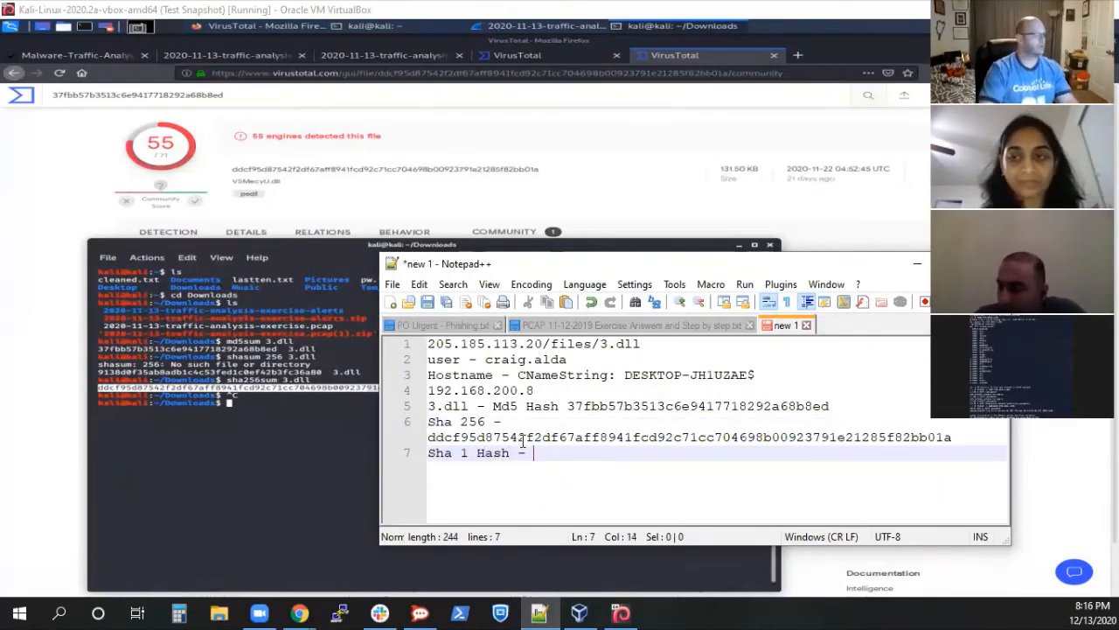
Step: Switch to the Kali terminal and copy the hash of 3.dll printed by the shasum command
left_click(103, 374)
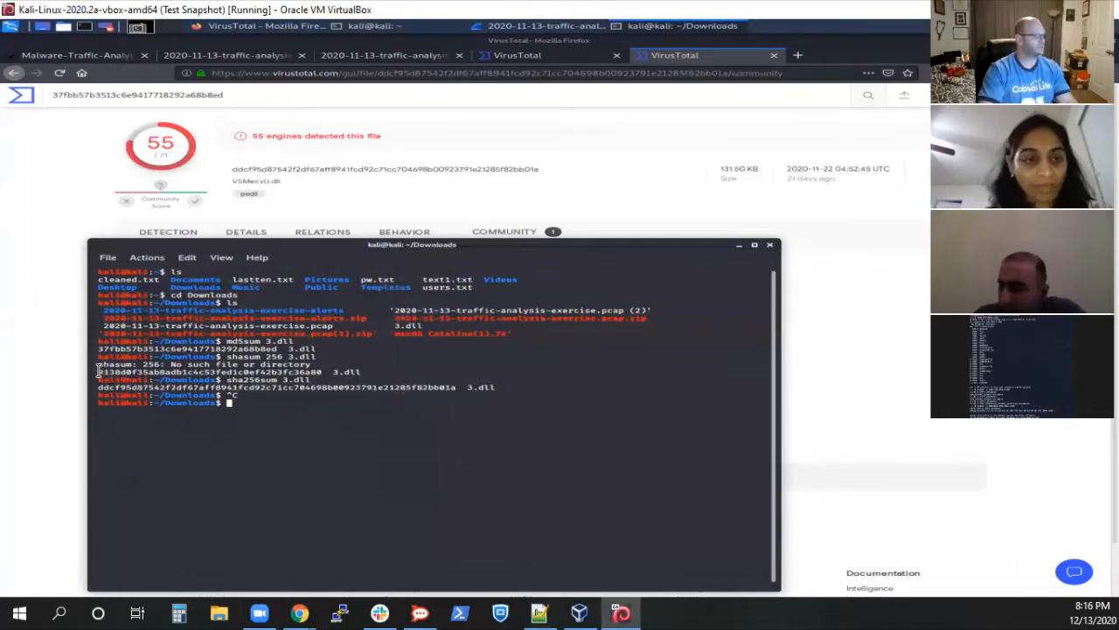
left_click_drag(99, 372, 323, 372)
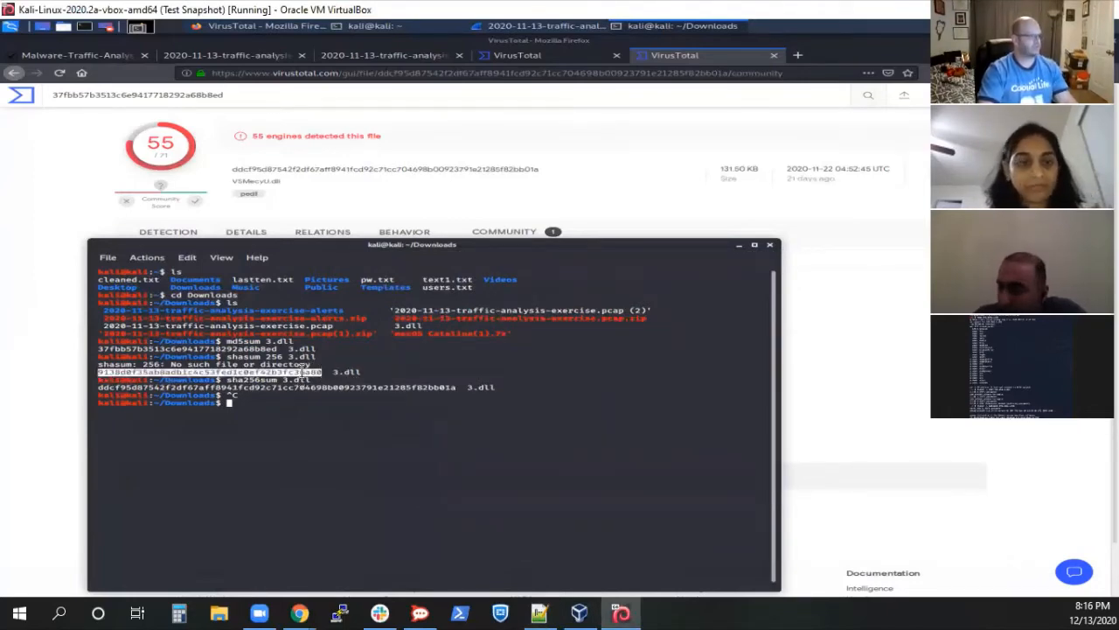
right_click(306, 369)
left_click(335, 376)
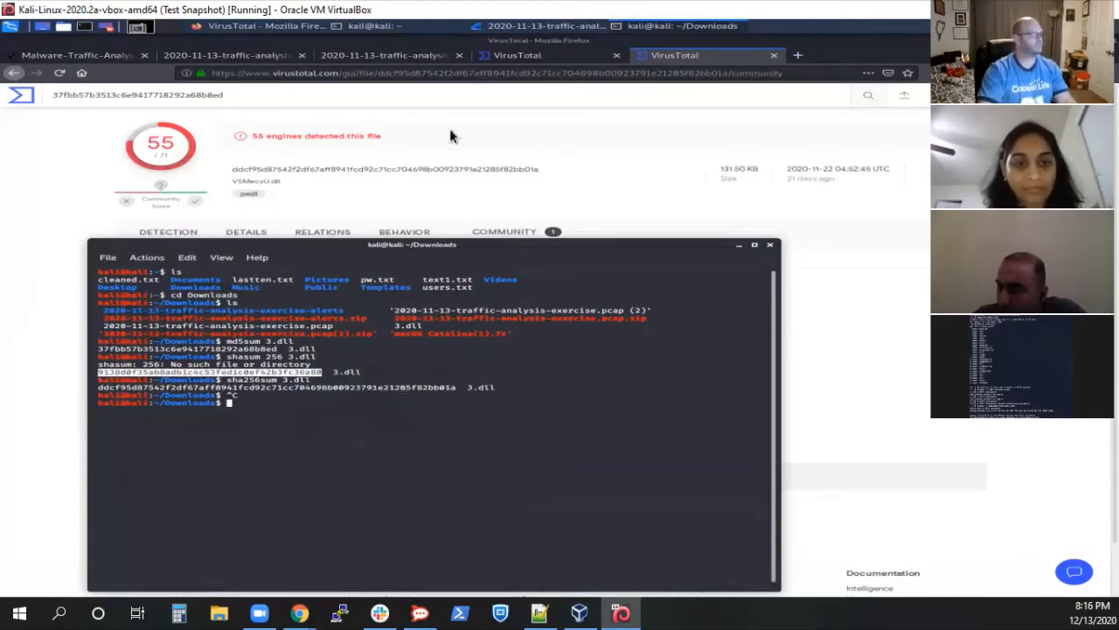
Step: Switch to Firefox and search VirusTotal for the copied SHA-1 hash, replacing the MD5 hash in the search field
left_click(262, 26)
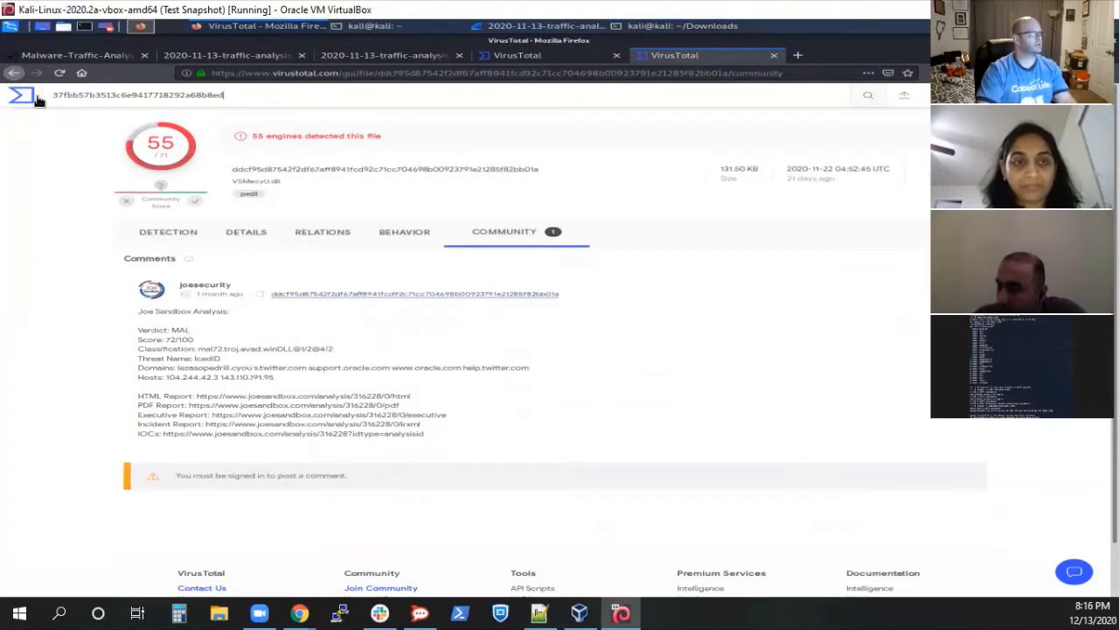
left_click_drag(271, 94, 10, 88)
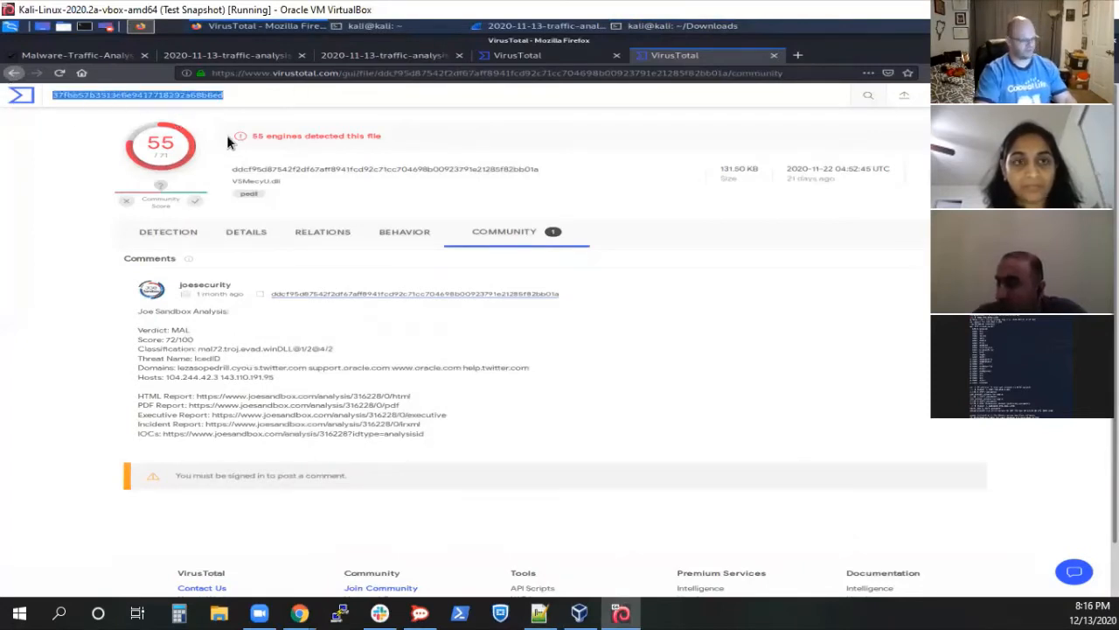
key("ctrl+v")
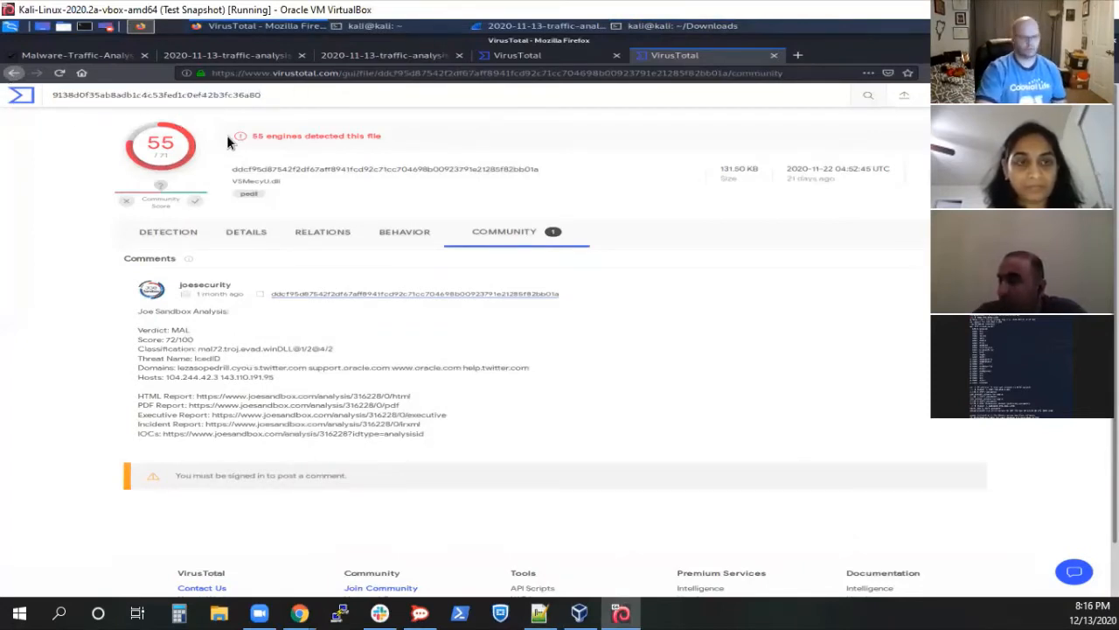
key("Return")
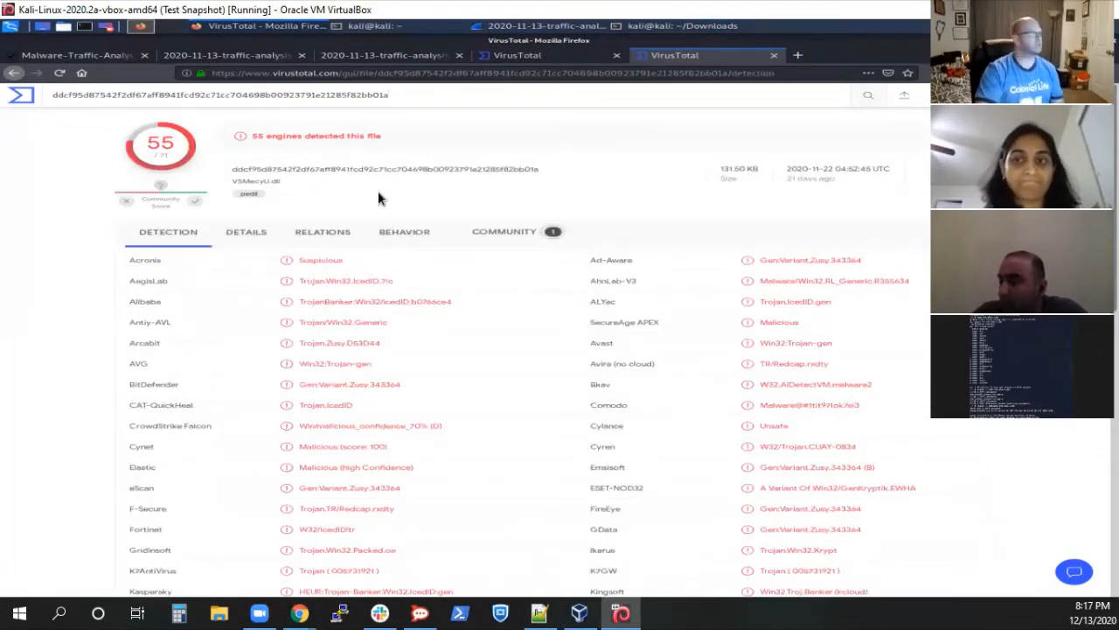
Step: Review the sha256sum command and its output in the terminal, and minimize the terminal window
left_click(642, 31)
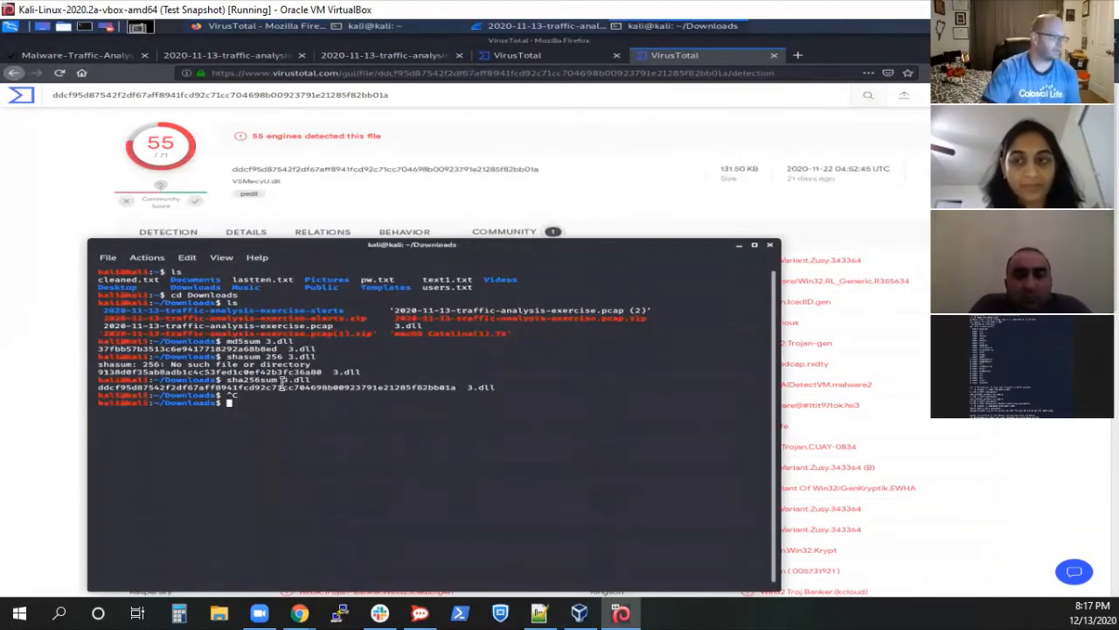
left_click_drag(226, 380, 278, 381)
left_click(306, 395)
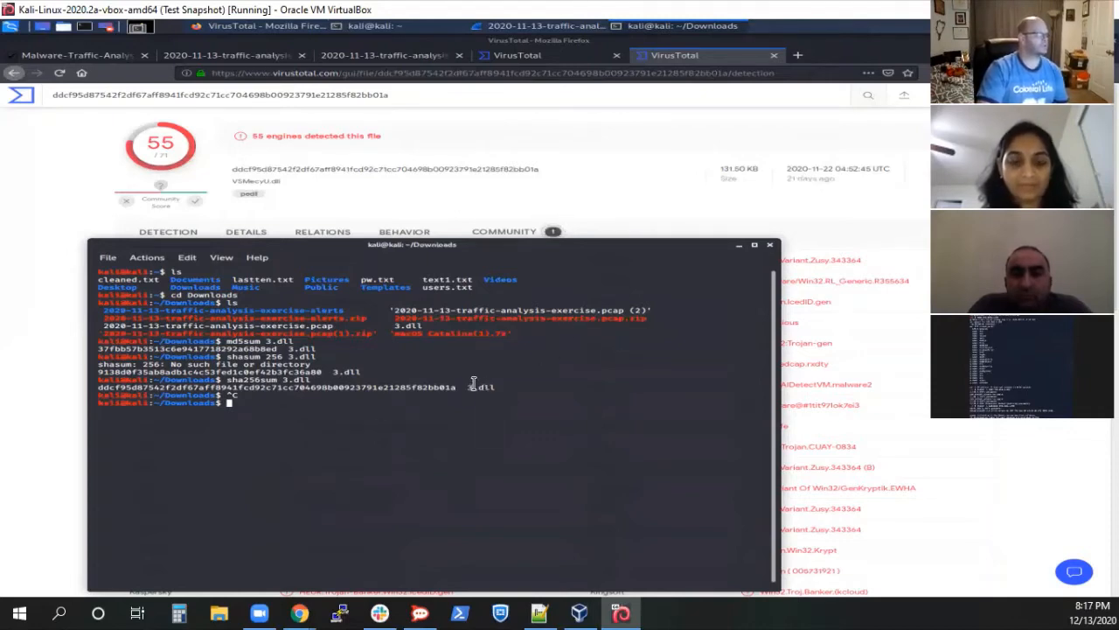
left_click(739, 245)
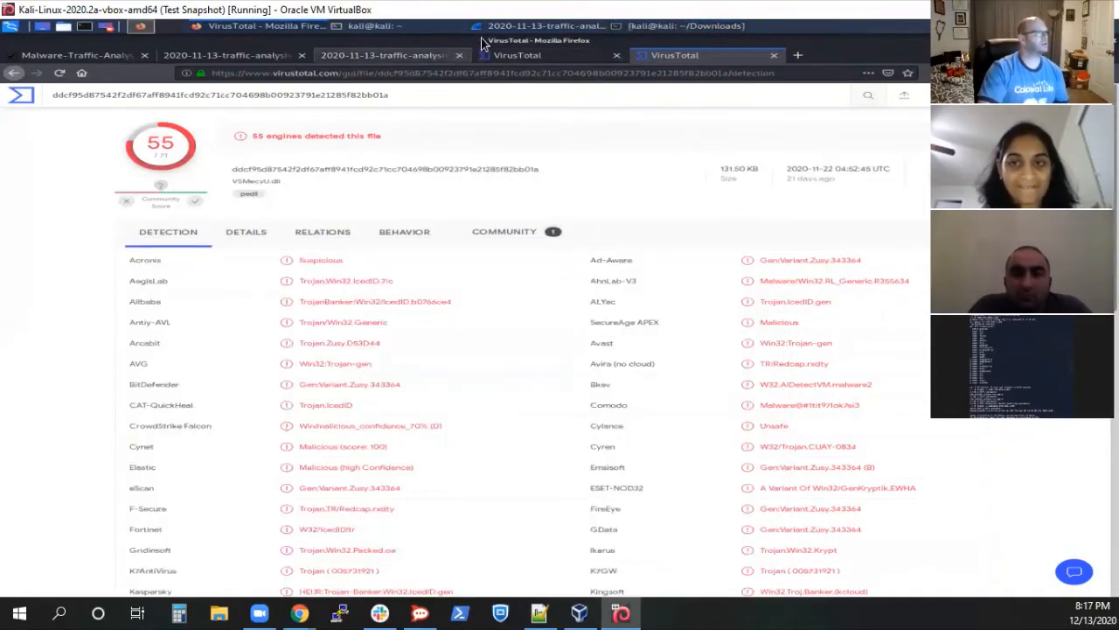
Step: Switch to Wireshark, examine the Protocol Hierarchy statistics for the filtered capture, and close them
left_click(548, 26)
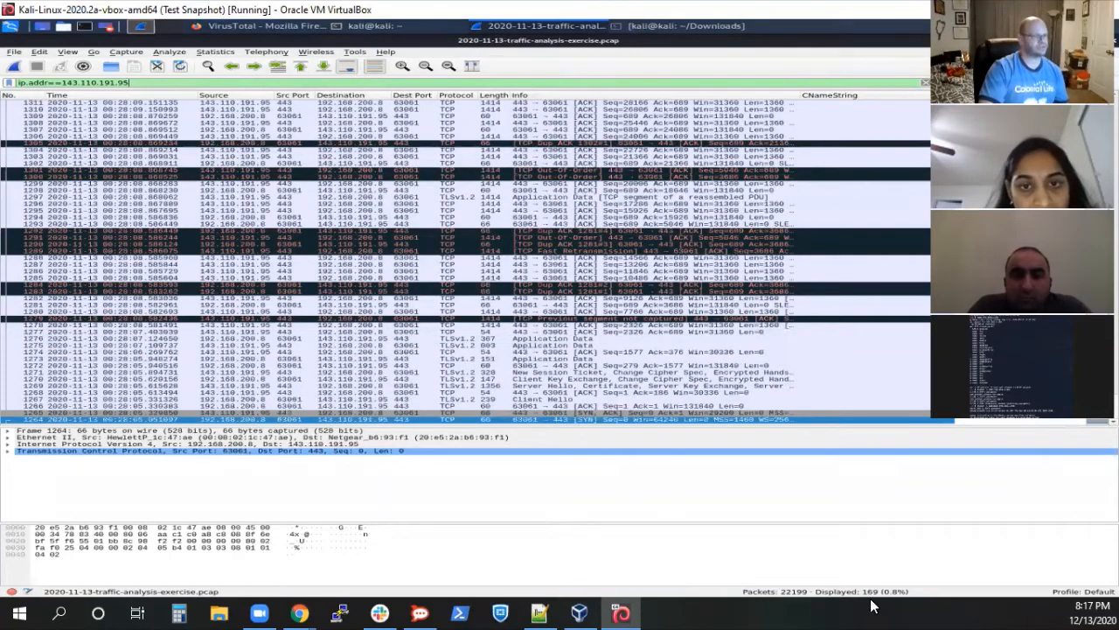
left_click(315, 52)
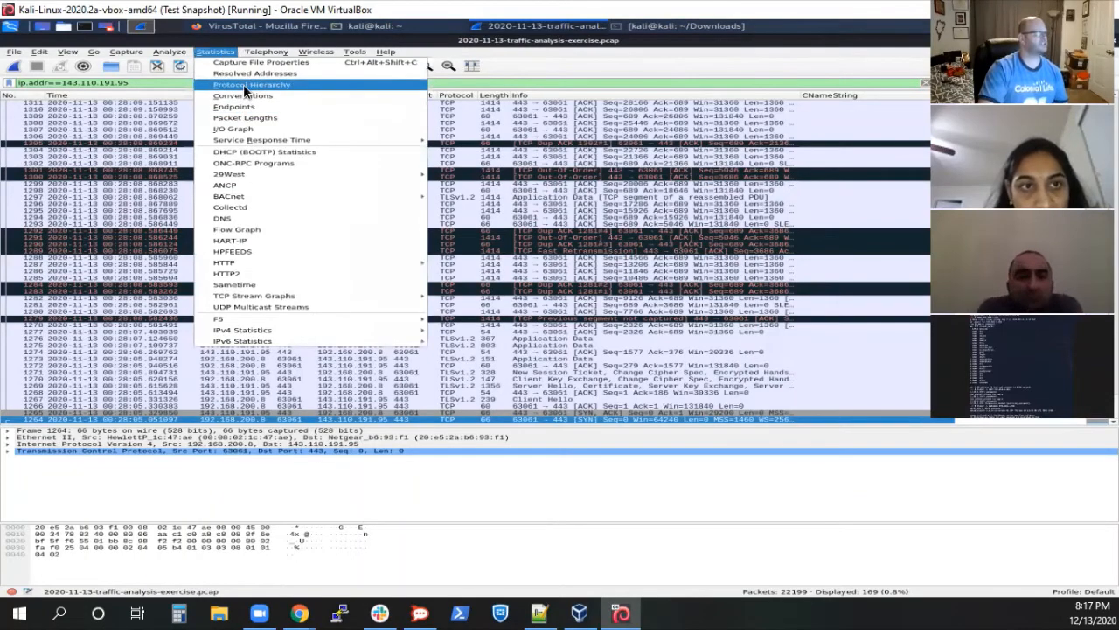
left_click(243, 84)
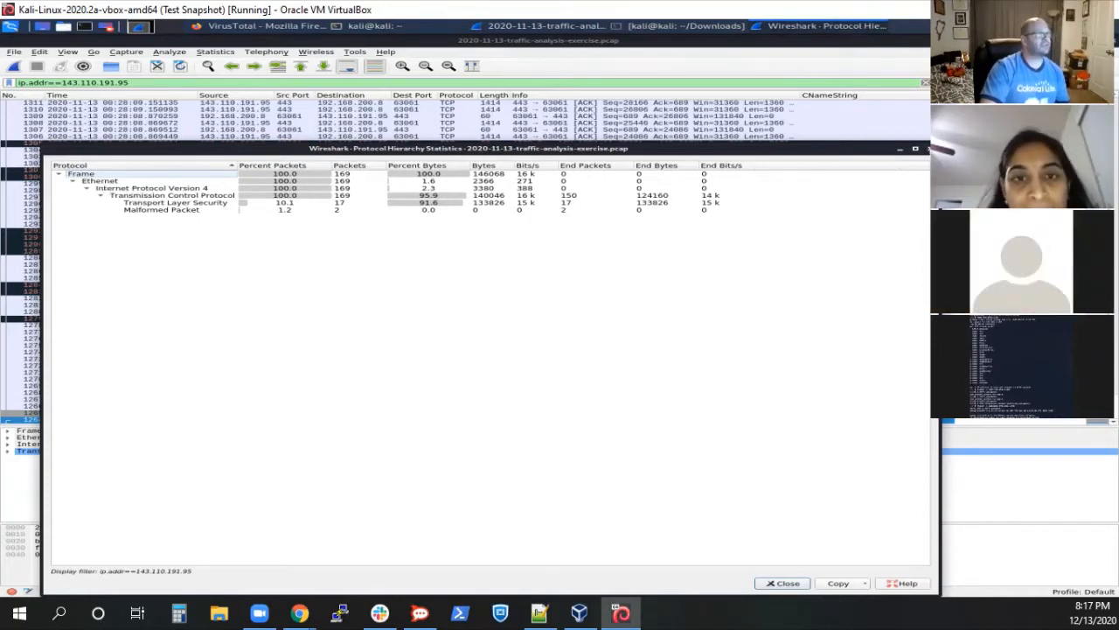
left_click(931, 148)
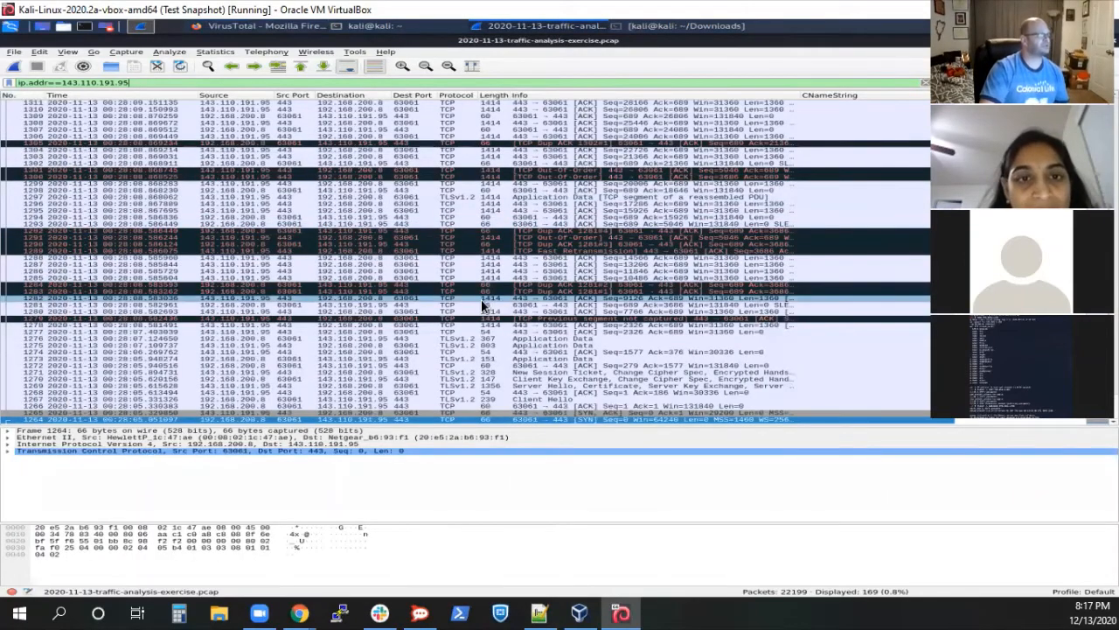
Step: Sort the packets filtered on 143.110.191.95 by destination port and look through the whole list
left_click(406, 96)
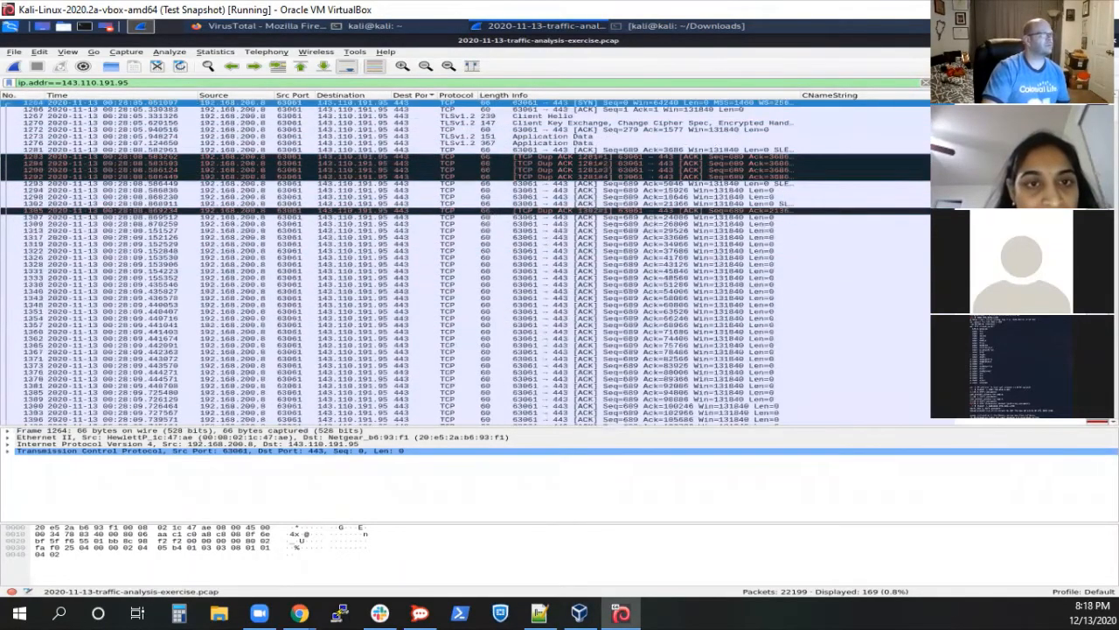
scroll(466, 259, "down", 10)
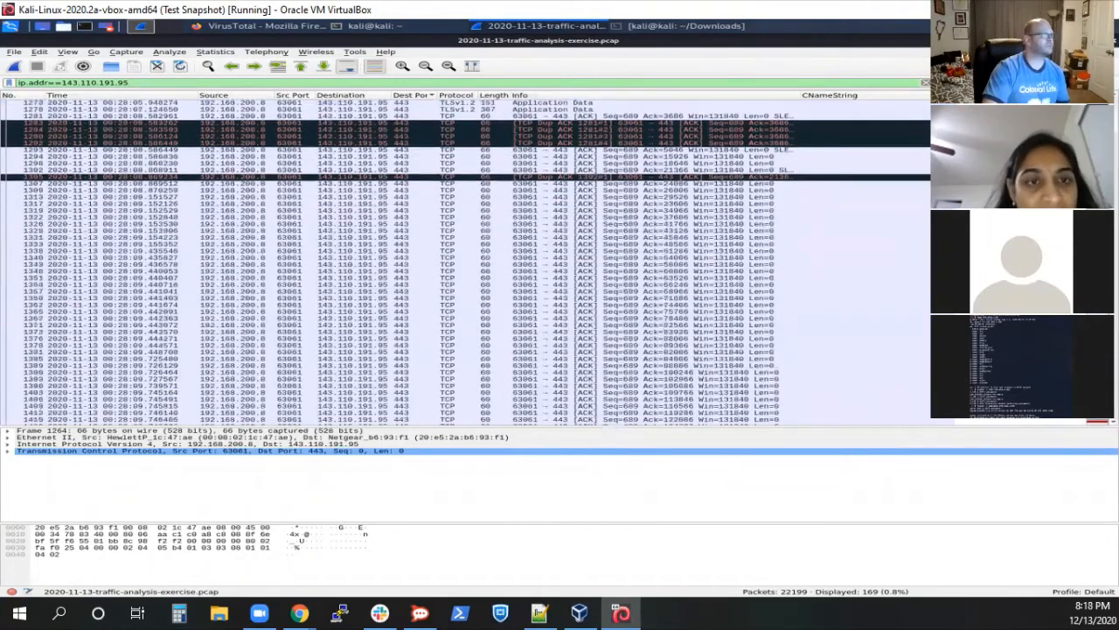
scroll(466, 261, "down", 15)
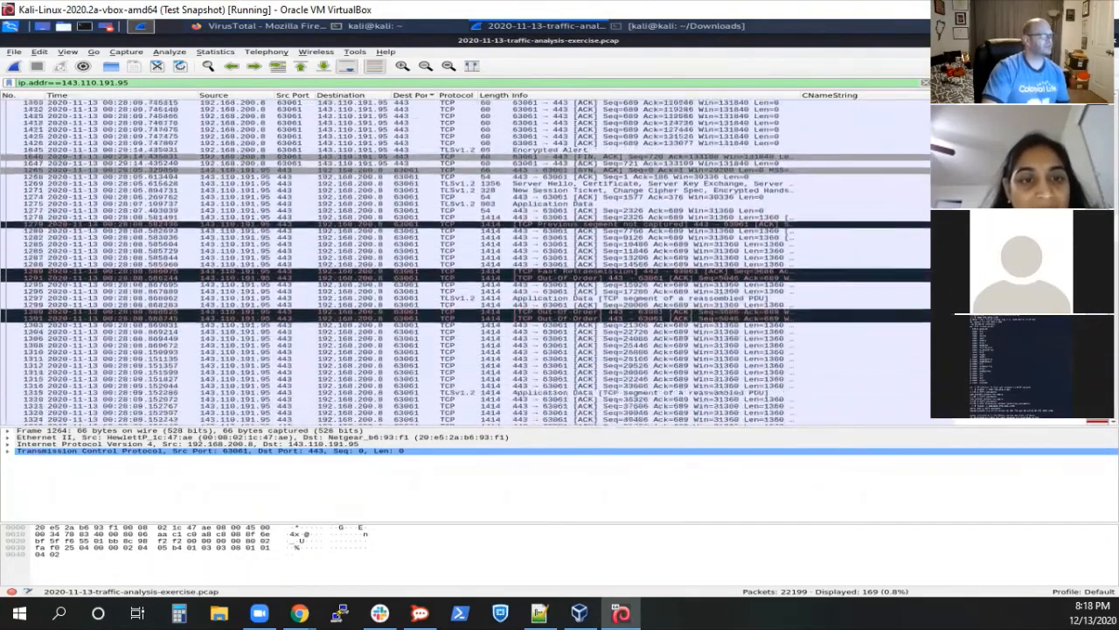
scroll(466, 262, "down", 13)
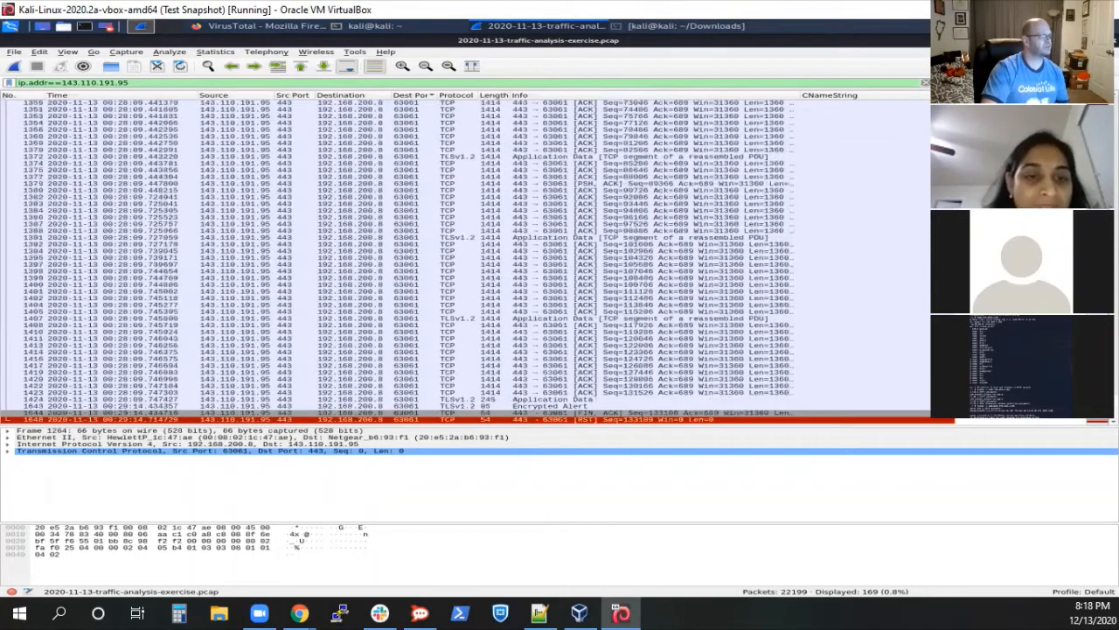
scroll(466, 261, "up", 20)
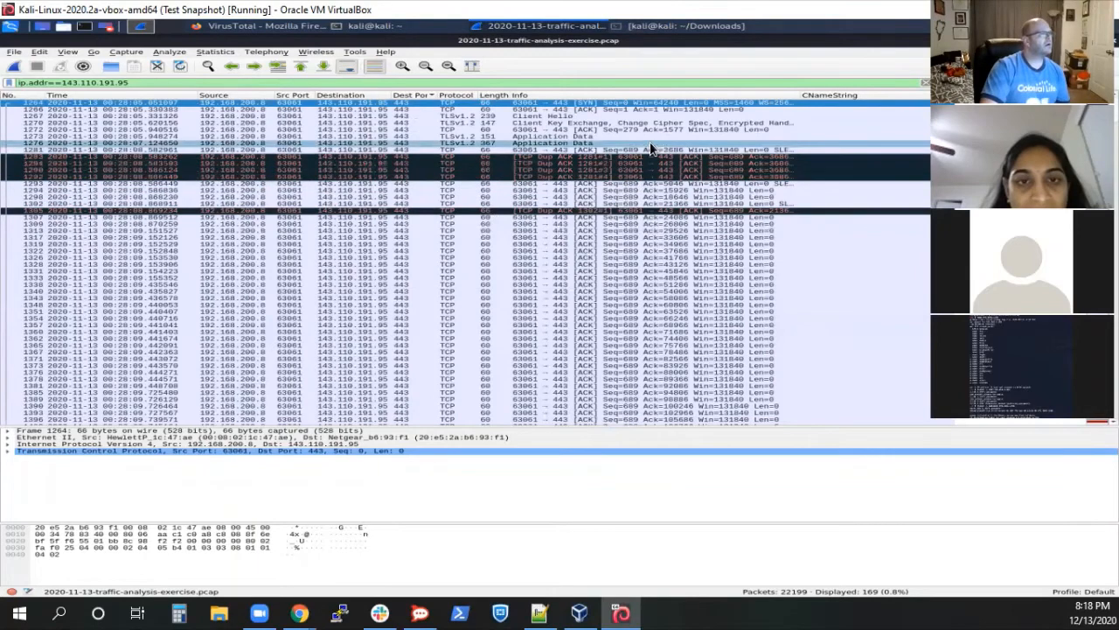
Step: Follow the TCP stream of the Client Hello packet sent to 143.110.191.95
left_click(556, 117)
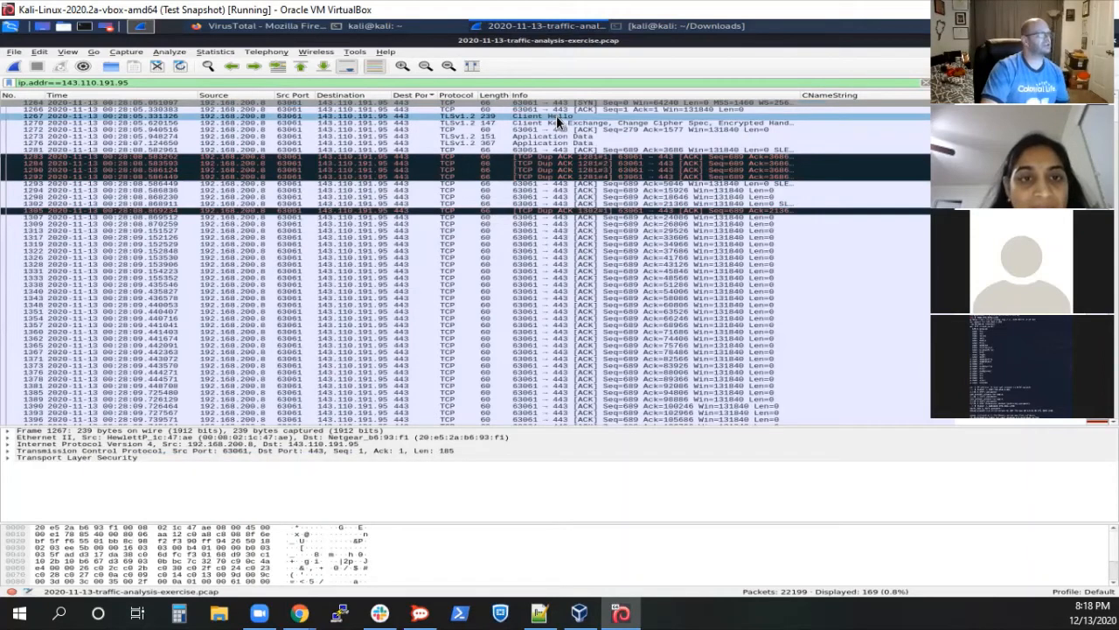
right_click(556, 116)
mouse_move(618, 247)
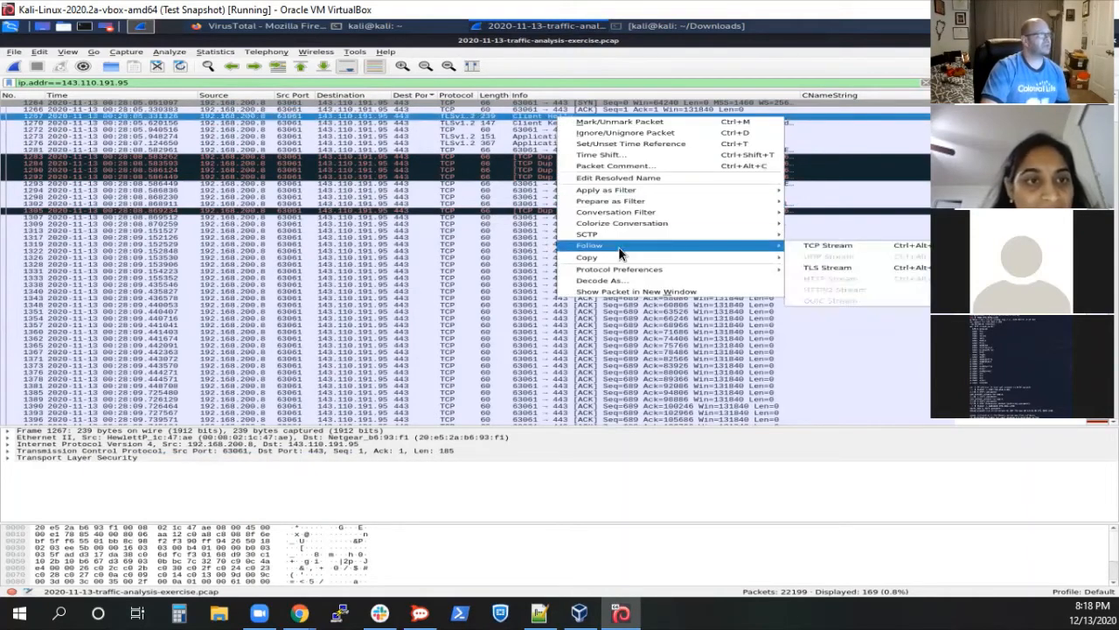
left_click(854, 247)
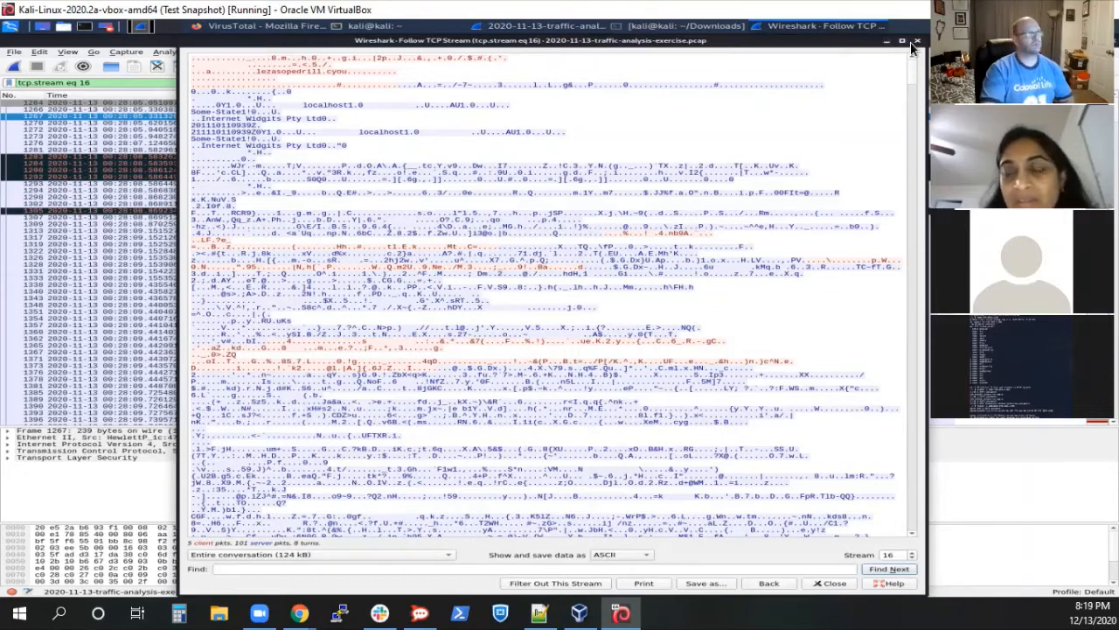
Step: Resize and reposition the Follow TCP Stream window so the upper part of the packet list stays visible
left_click_drag(927, 37, 866, 306)
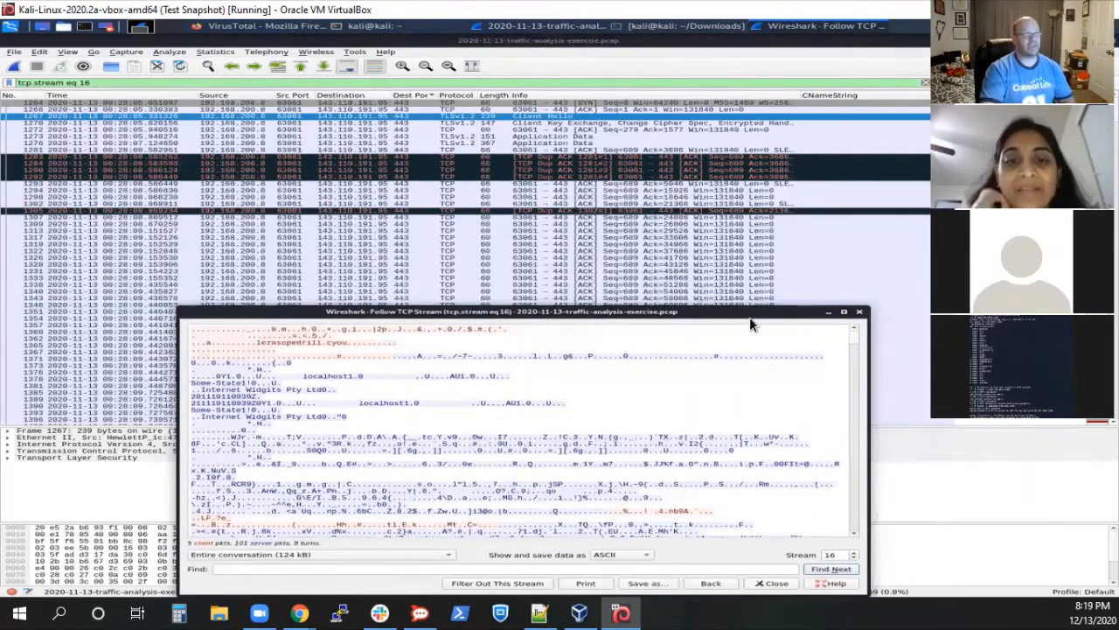
left_click_drag(754, 320, 776, 294)
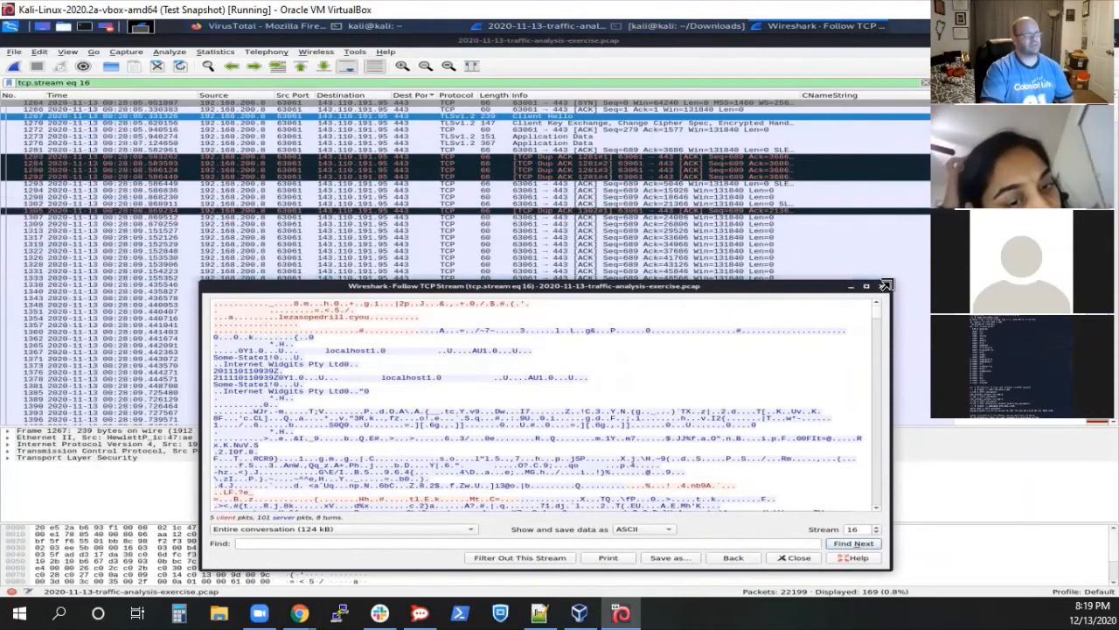
left_click_drag(886, 282, 885, 230)
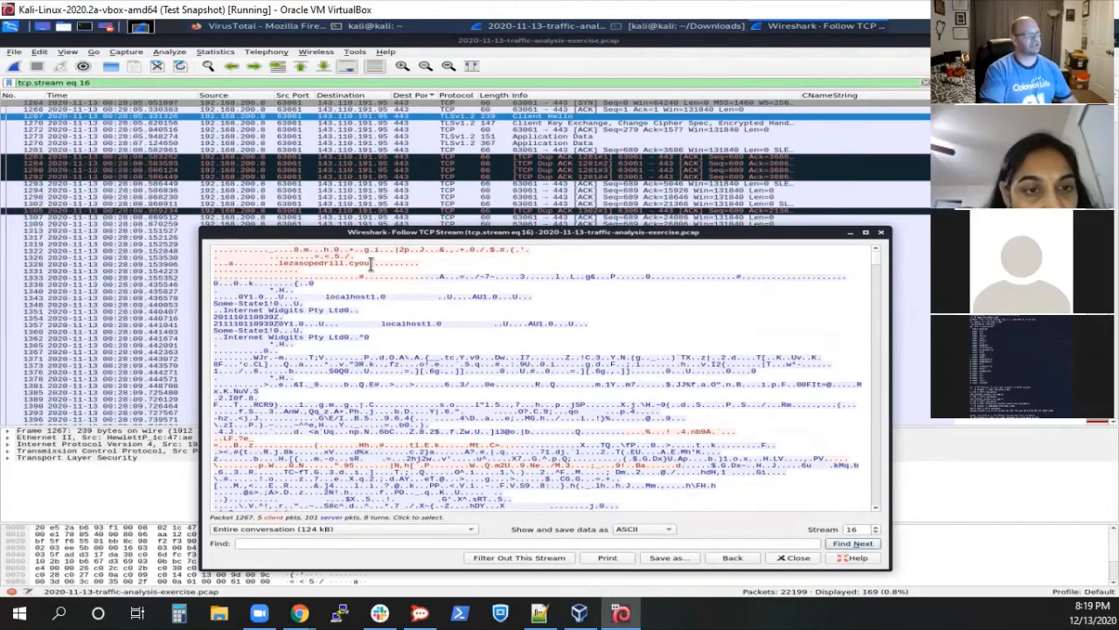
Step: Copy the domain lezasopedrill.cyou from the TCP stream content
left_click_drag(372, 263, 348, 263)
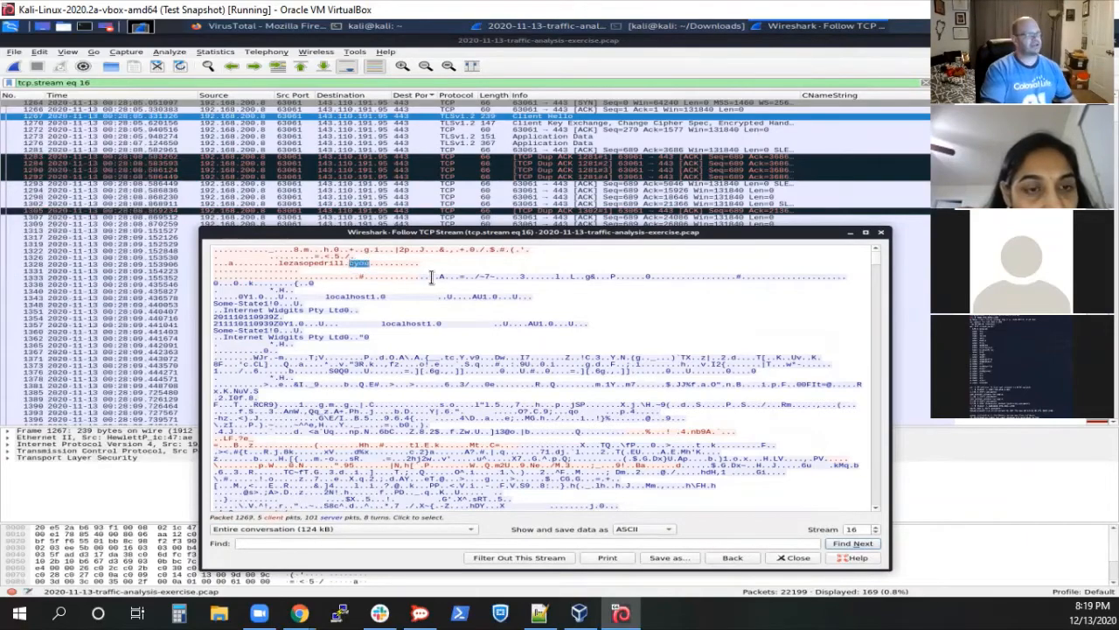
left_click(300, 270)
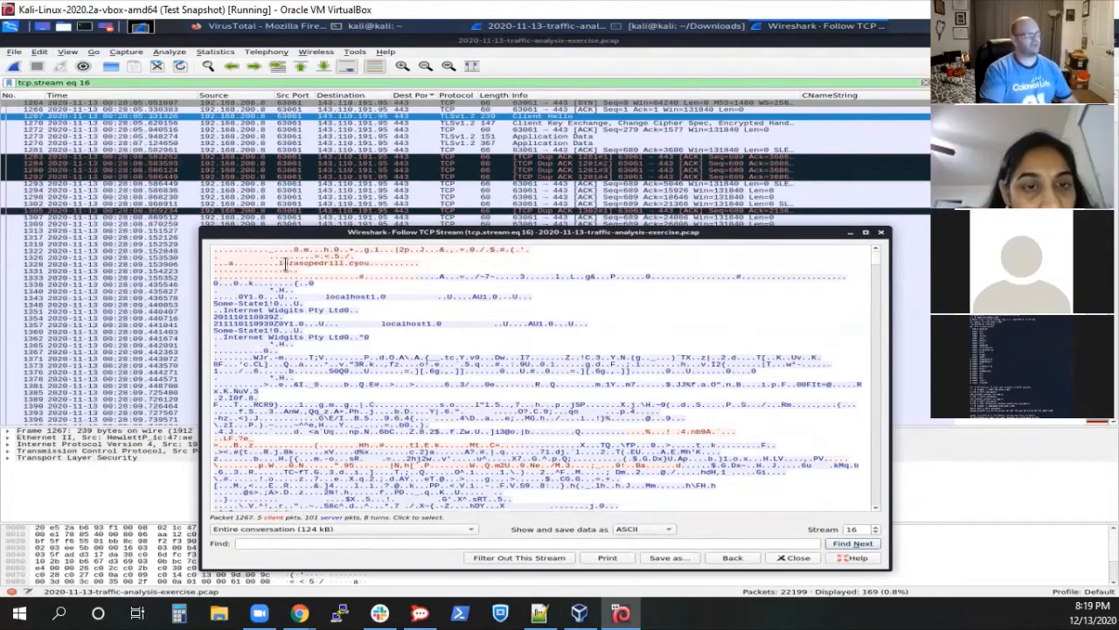
left_click_drag(280, 263, 369, 264)
key("ctrl+c")
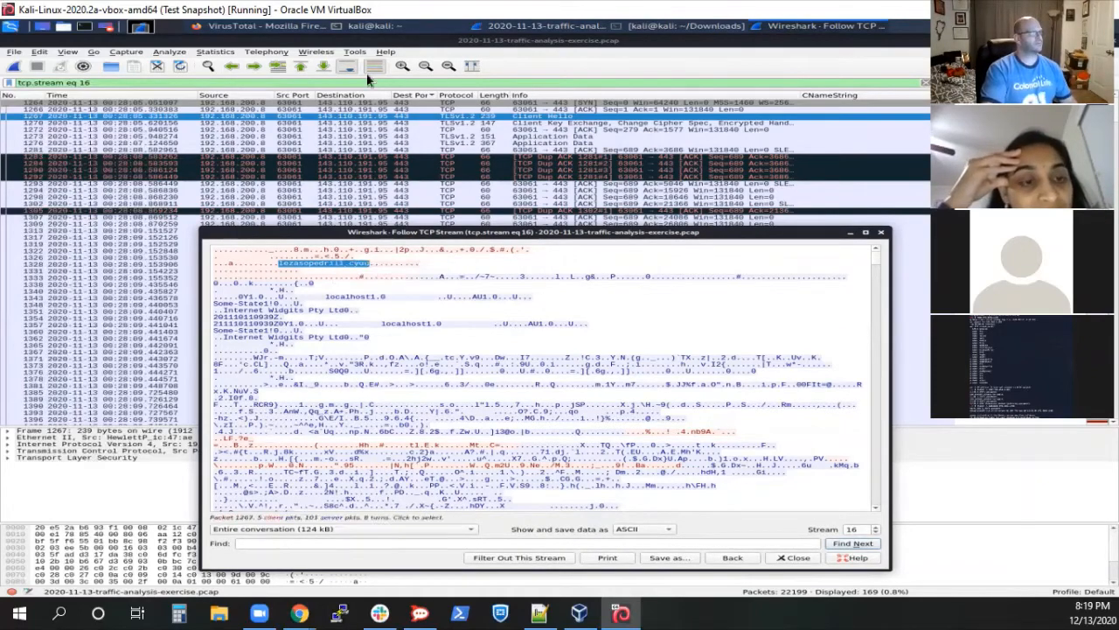
Step: Switch to Firefox and search VirusTotal for the copied domain lezasopedrill.cyou
left_click(256, 25)
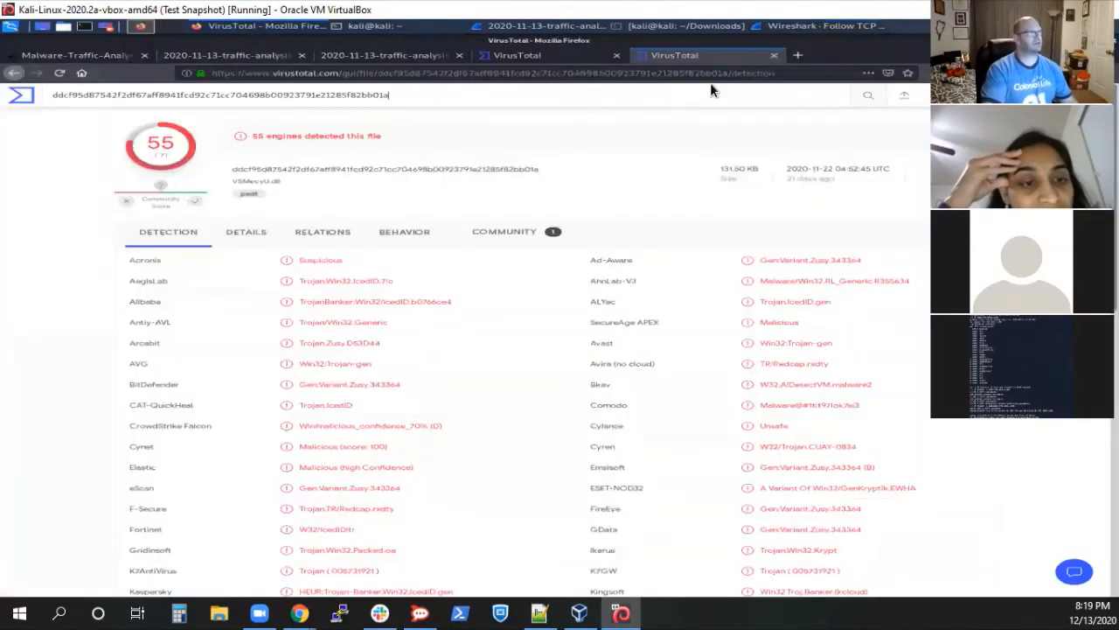
left_click(799, 56)
key("ctrl+v")
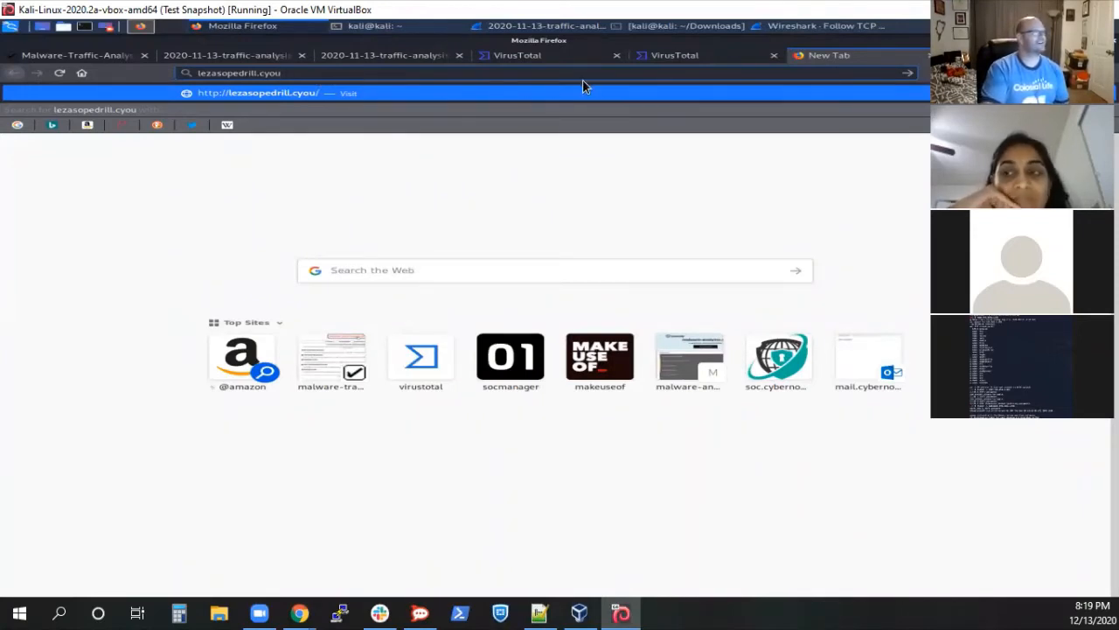
left_click(707, 59)
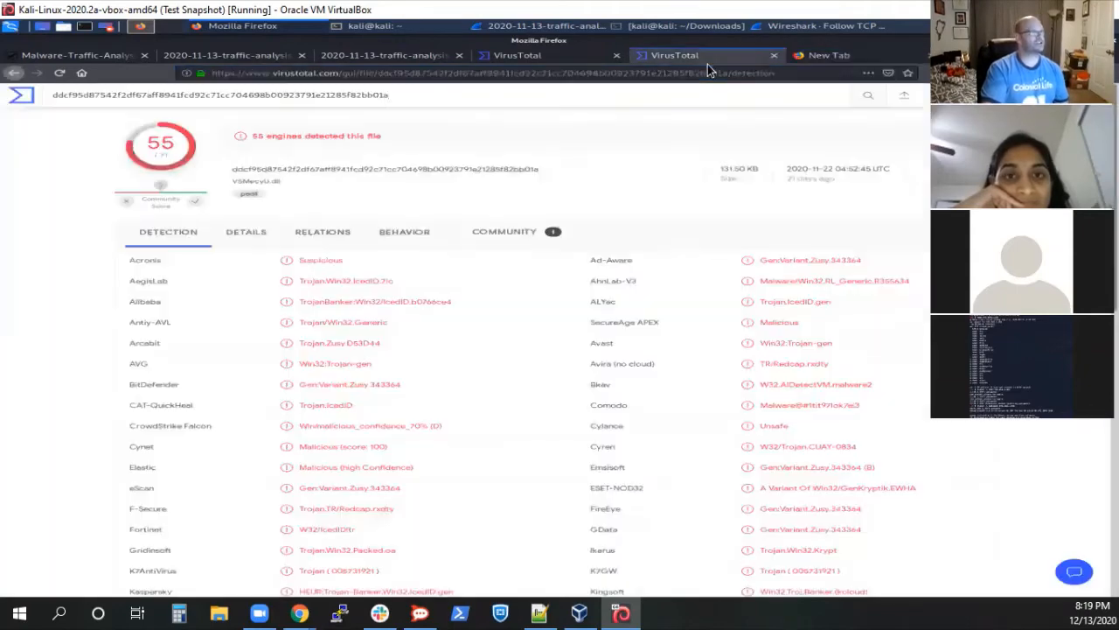
left_click_drag(391, 95, 84, 103)
key("ctrl+v")
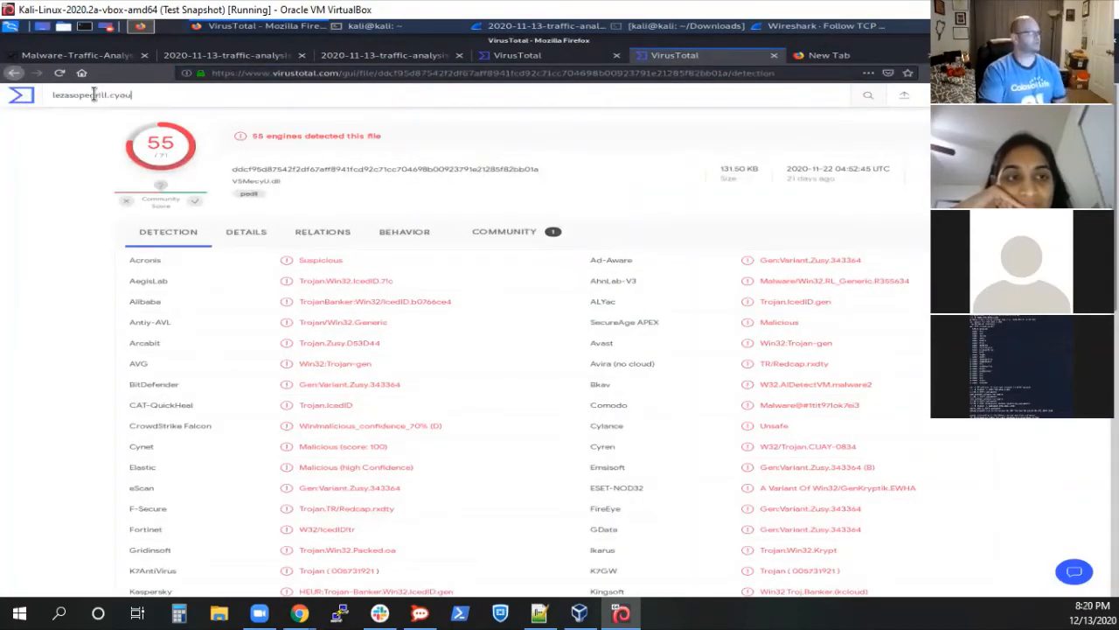
key("Return")
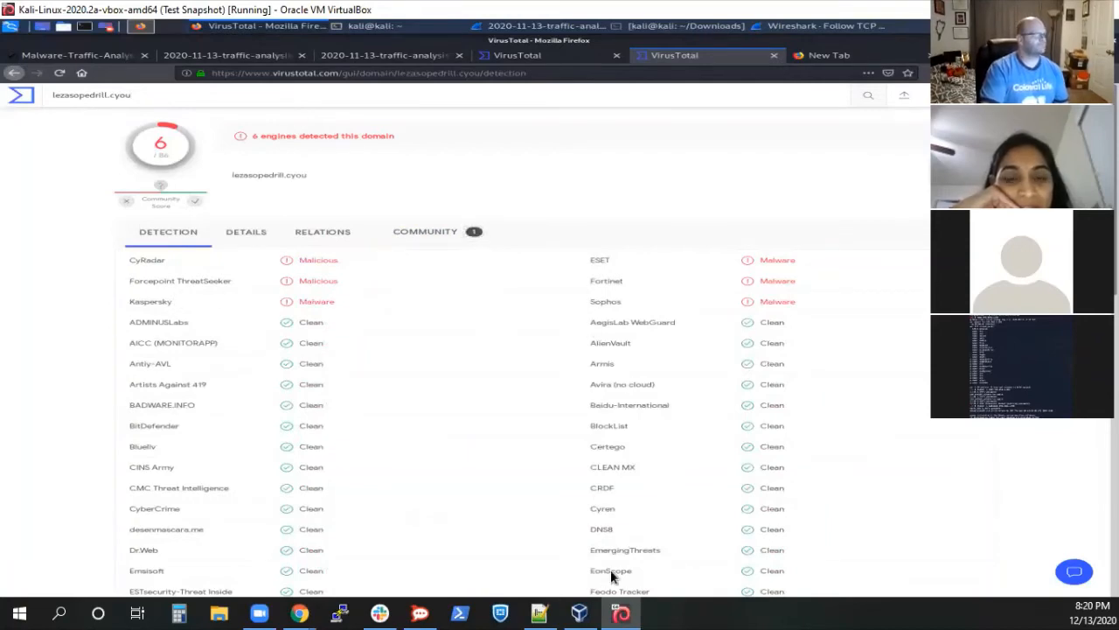
Step: Switch to the Notepad++ notes and add lezasopedrill.cyou on a new line below the Sha 1 Hash entry
left_click(551, 612)
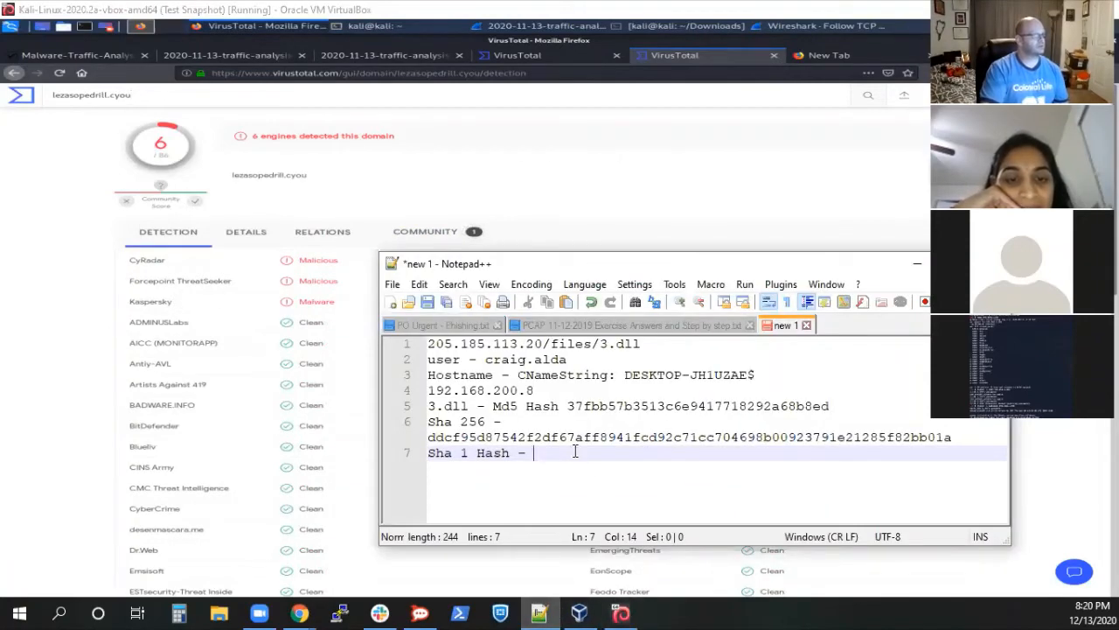
key("Return")
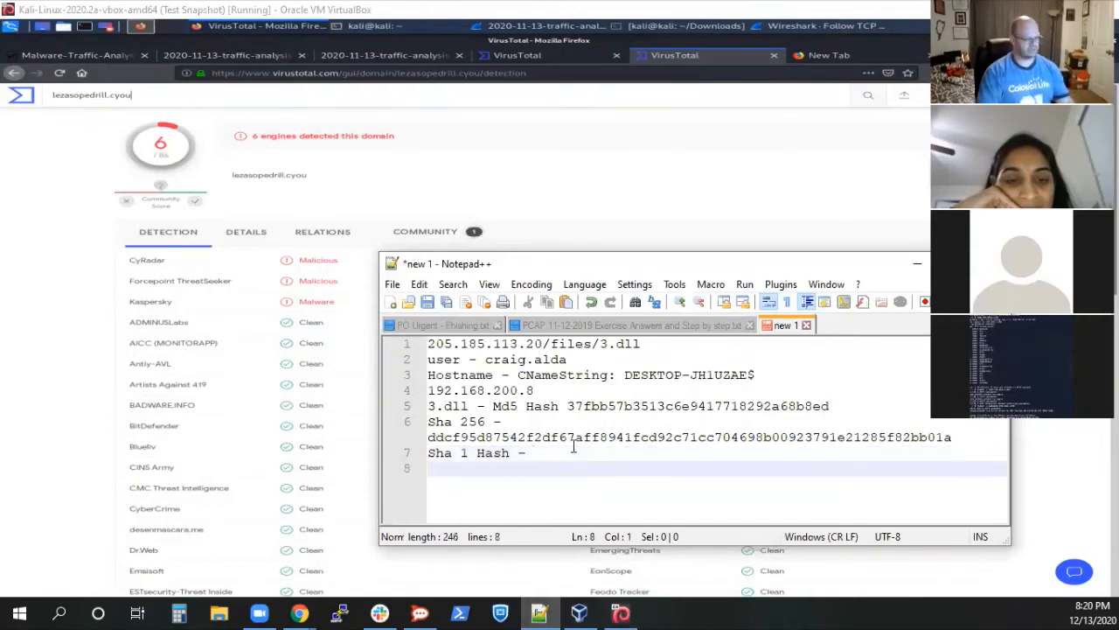
key("ctrl+v")
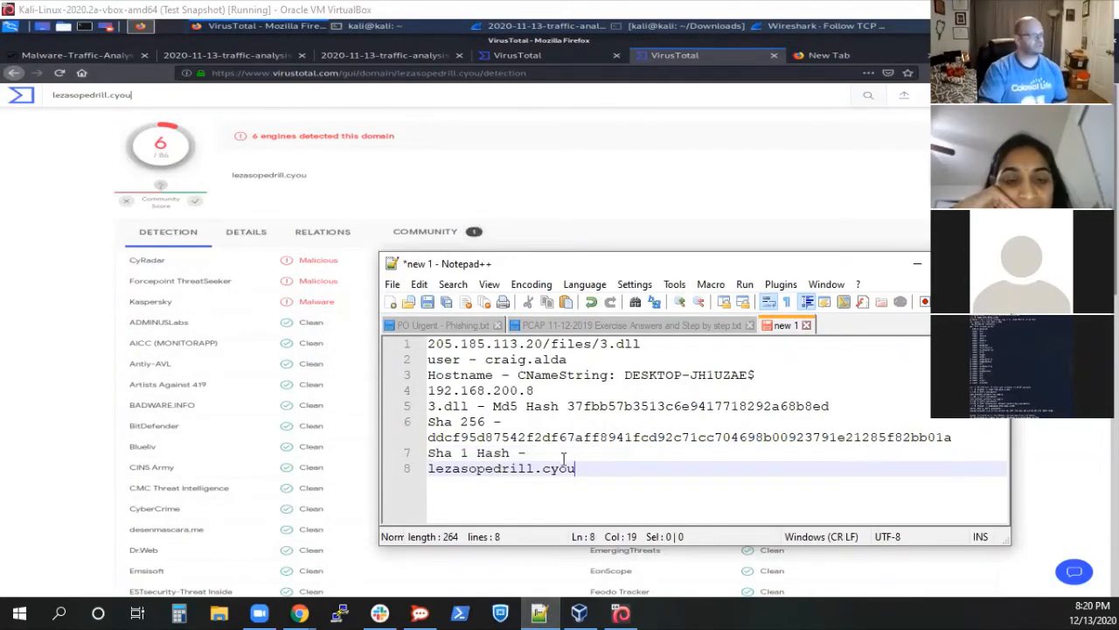
Step: Copy the SHA-1 hash of 3.dll from the Downloads terminal output into the Sha 1 Hash line of the Notepad++ notes
left_click(564, 454)
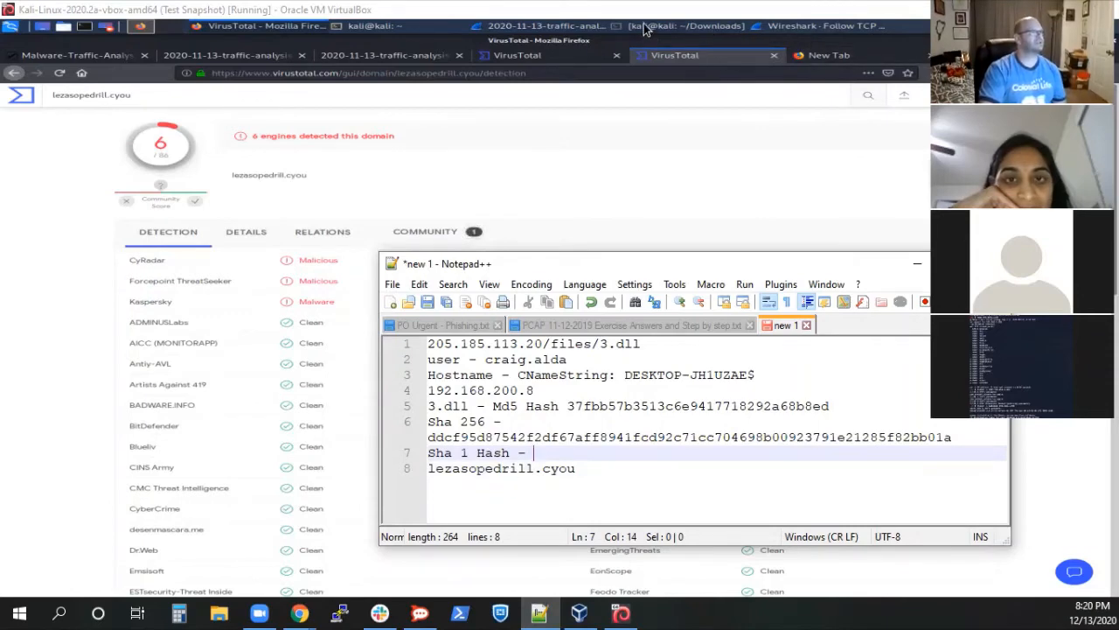
left_click(682, 26)
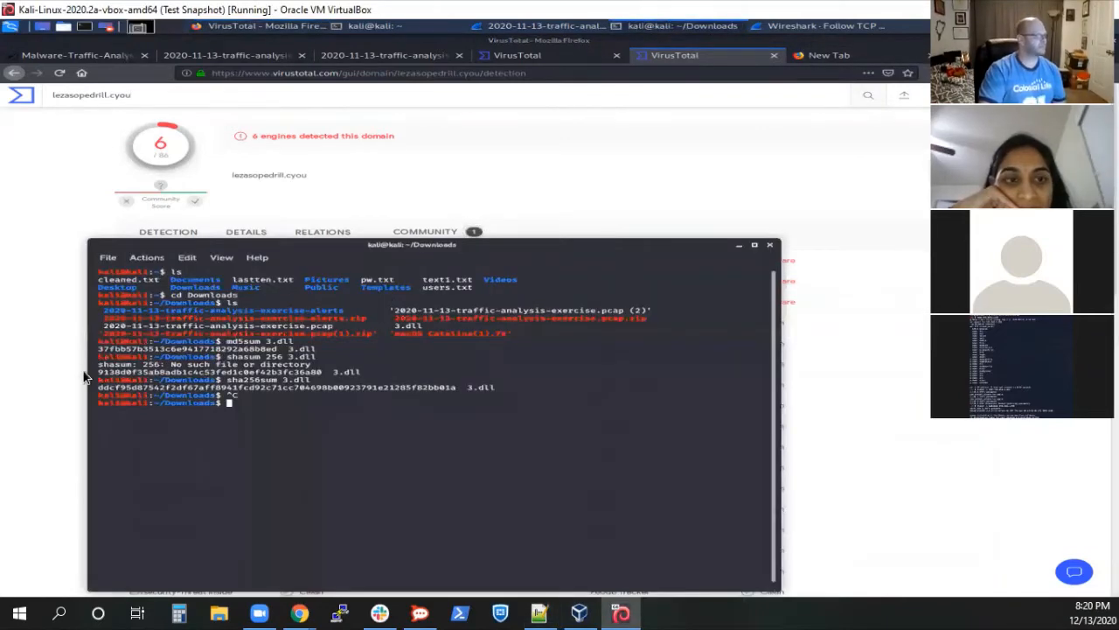
left_click_drag(97, 371, 320, 372)
key("ctrl+c")
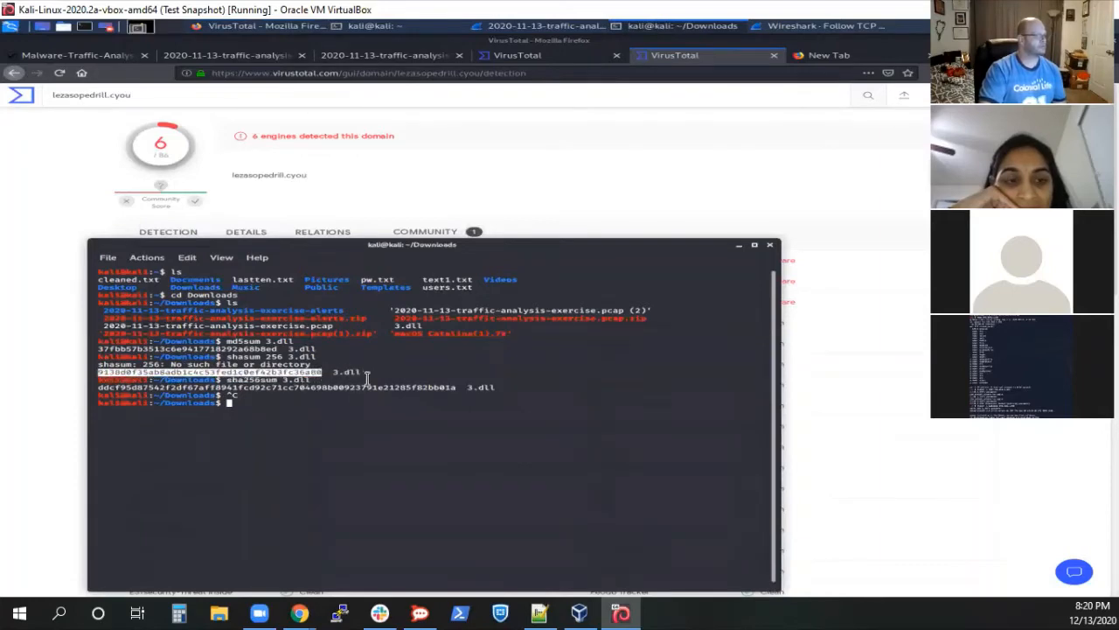
right_click(276, 376)
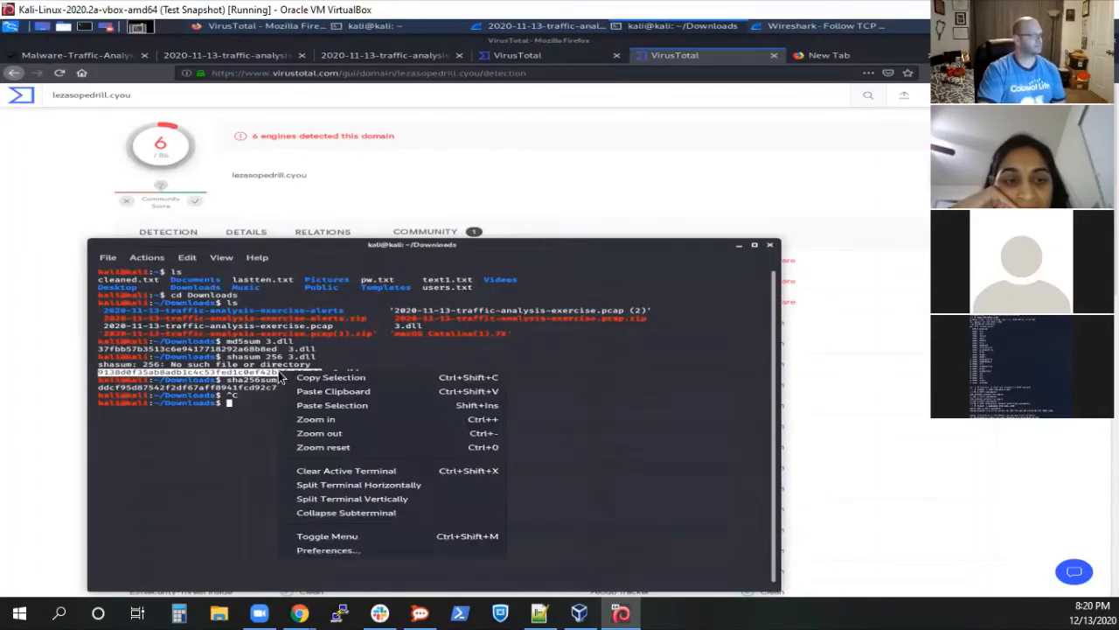
left_click(333, 377)
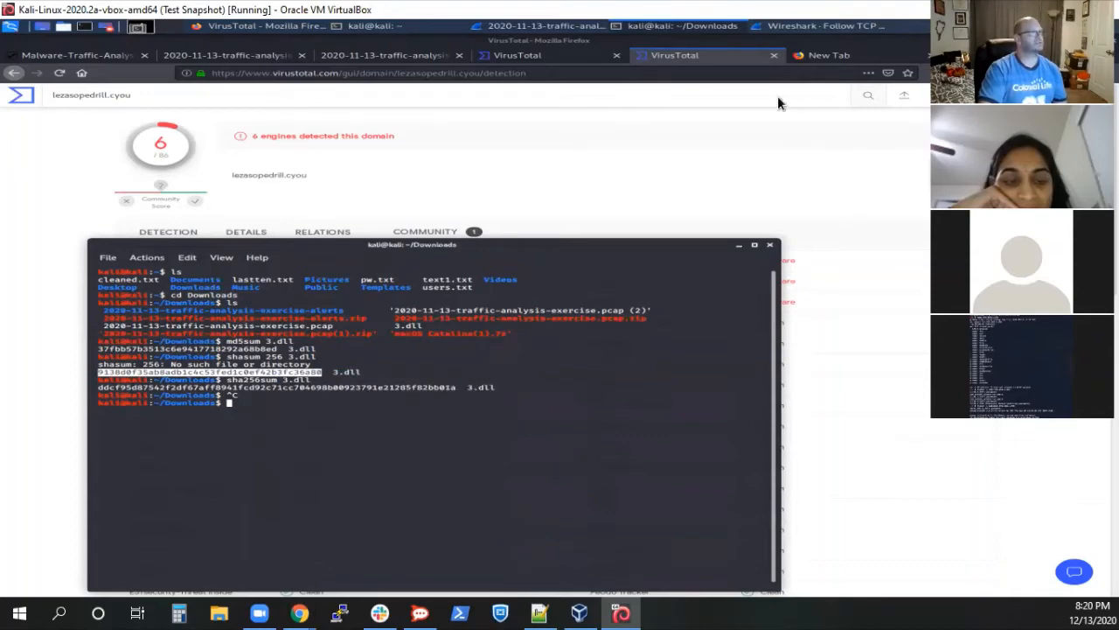
left_click(540, 613)
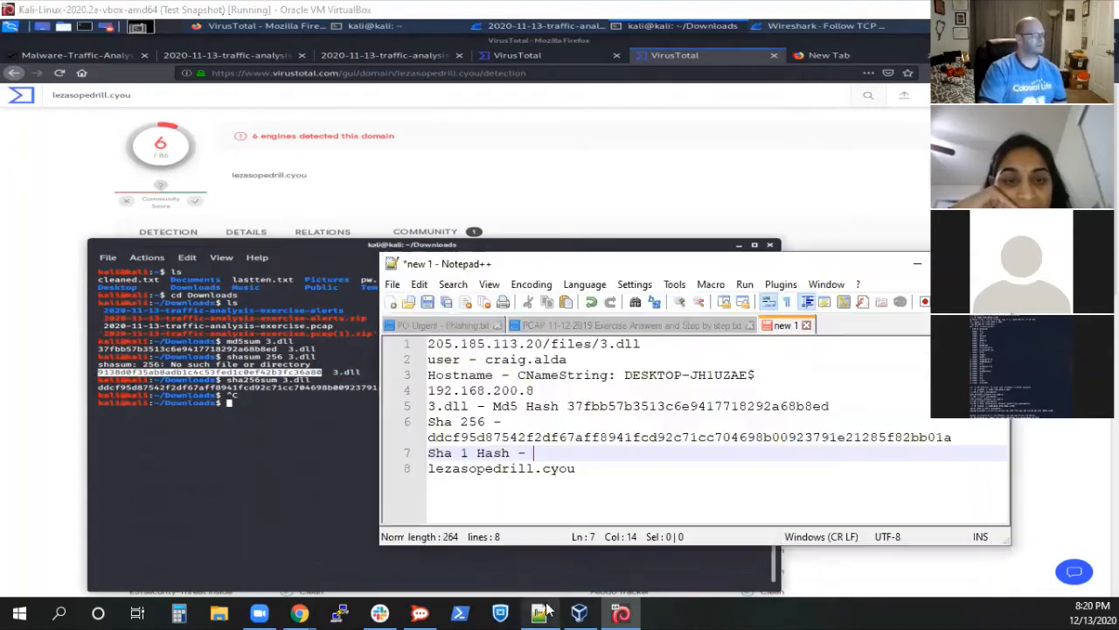
key("ctrl+v")
Step: Append a dash and the URL of the domain's VirusTotal detection page to the lezasopedrill.cyou line in the notes, followed by a new line
left_click(588, 472)
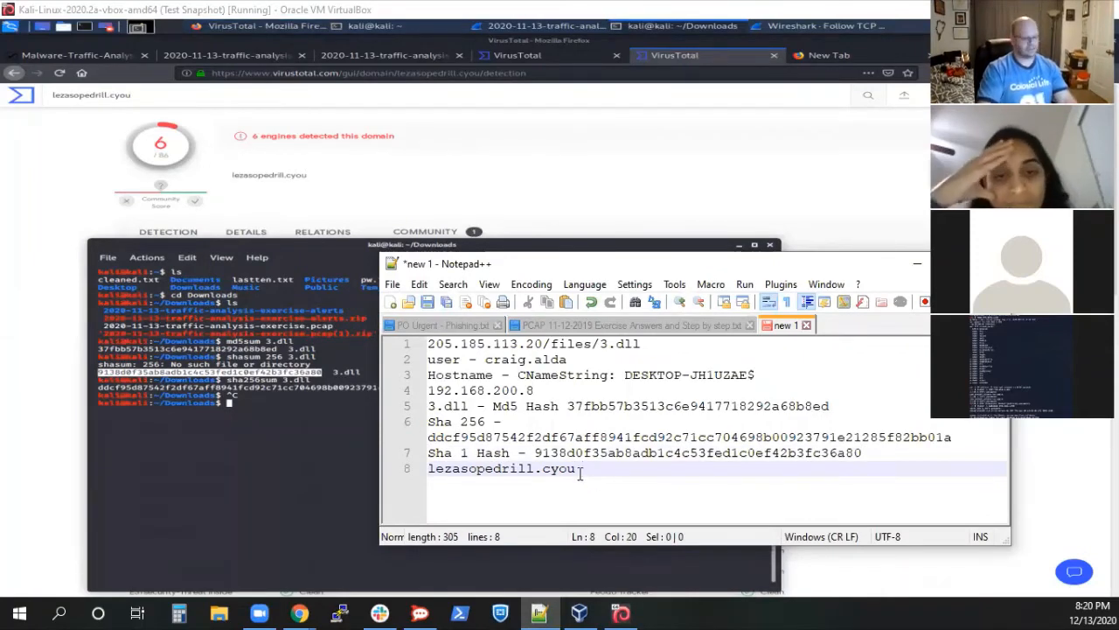
type("-")
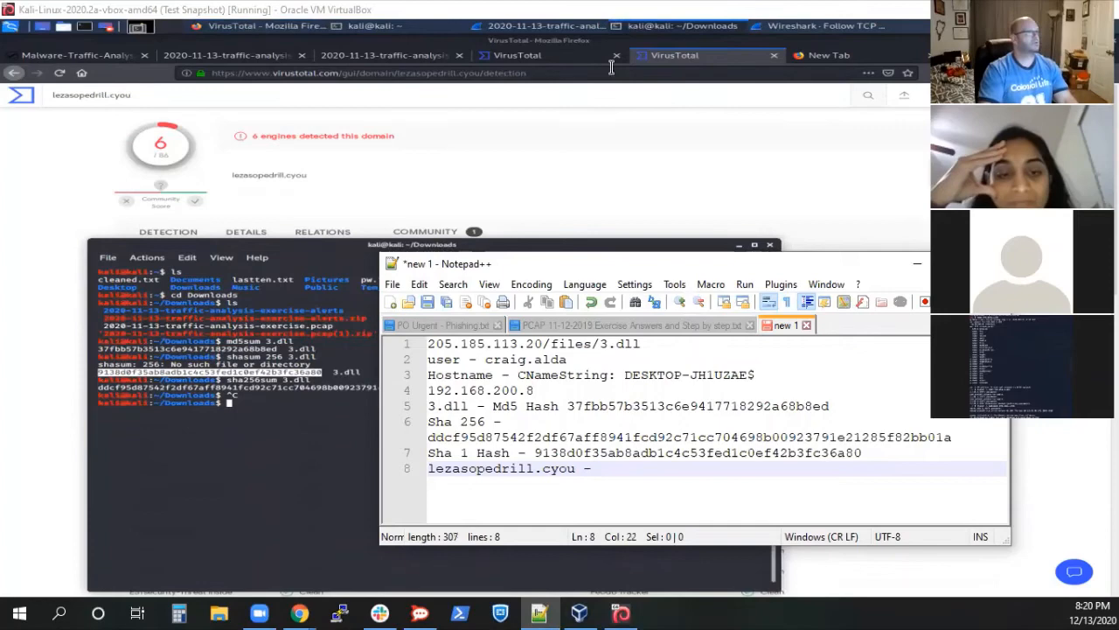
left_click(664, 56)
left_click(374, 74)
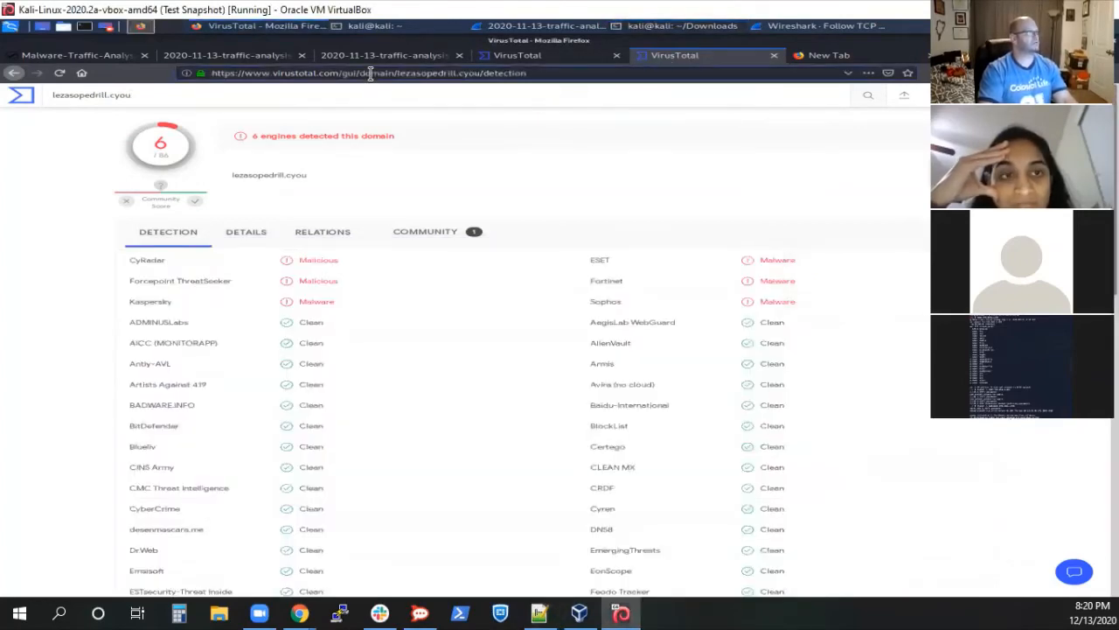
left_click_drag(539, 75, 395, 74)
left_click_drag(309, 77, 151, 74)
key("ctrl+c")
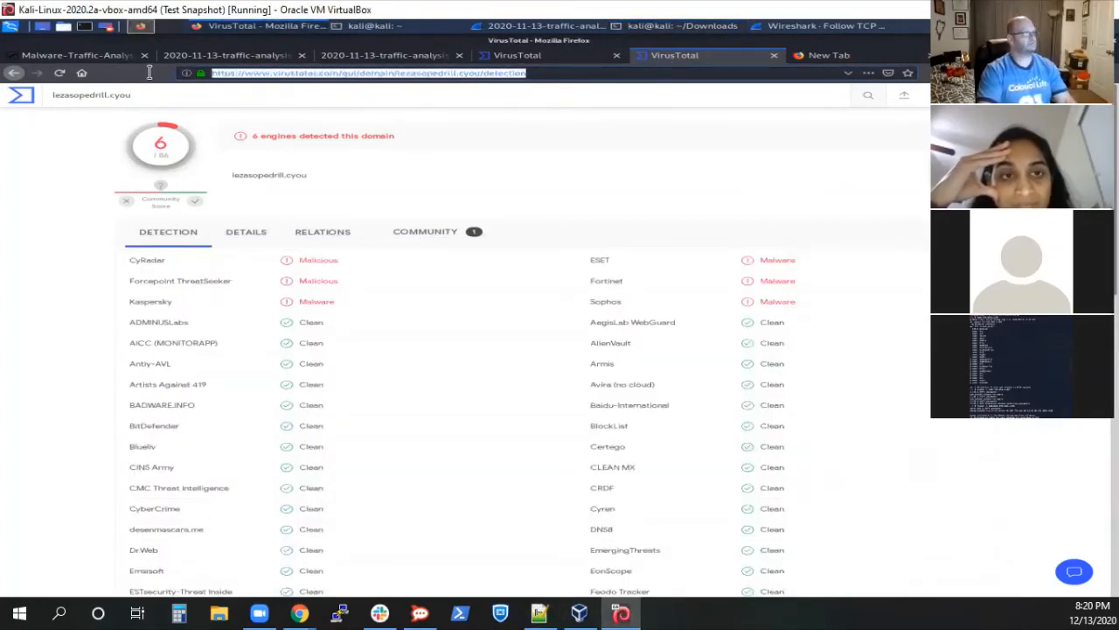
left_click(539, 613)
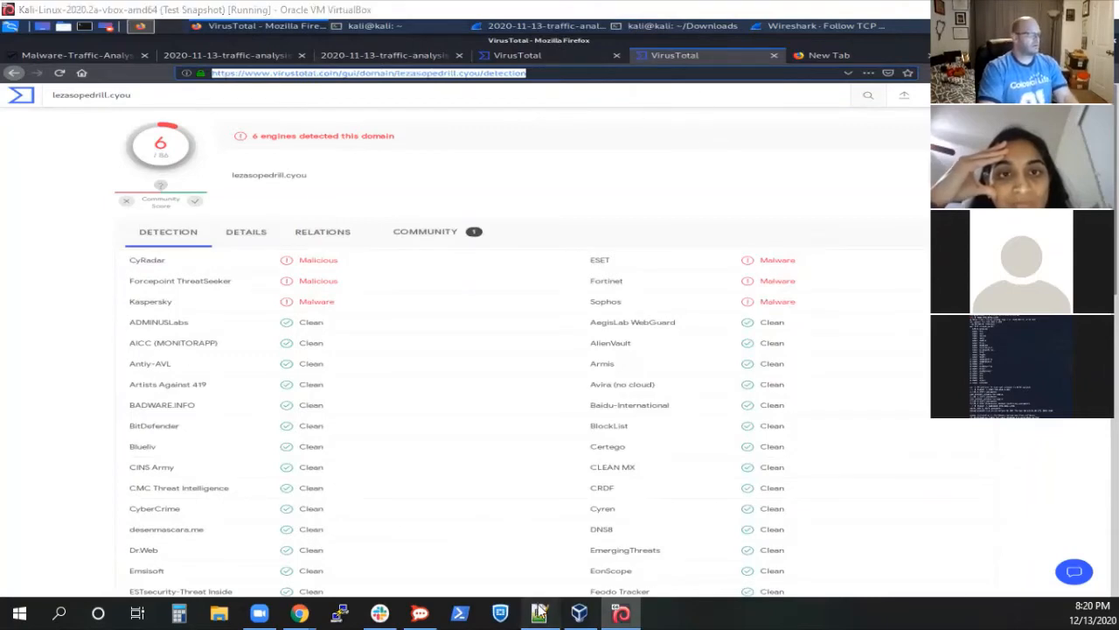
key("ctrl+v")
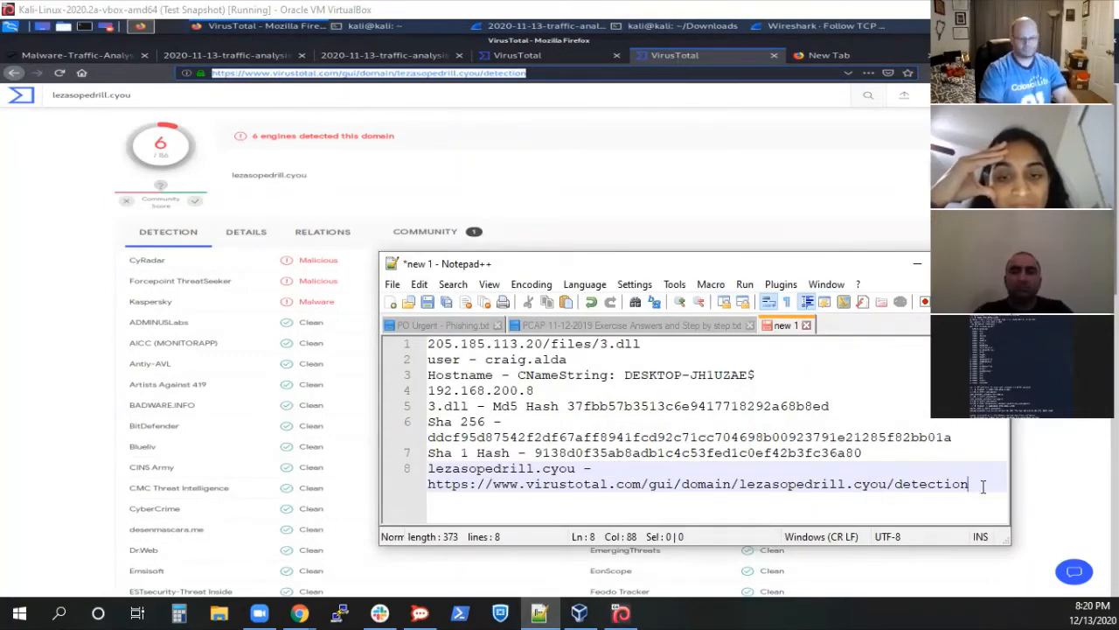
key("Return")
Step: Add a final notes line reading 205.185.113.20 - followed by the URL of that IP address's VirusTotal detection page
left_click(477, 56)
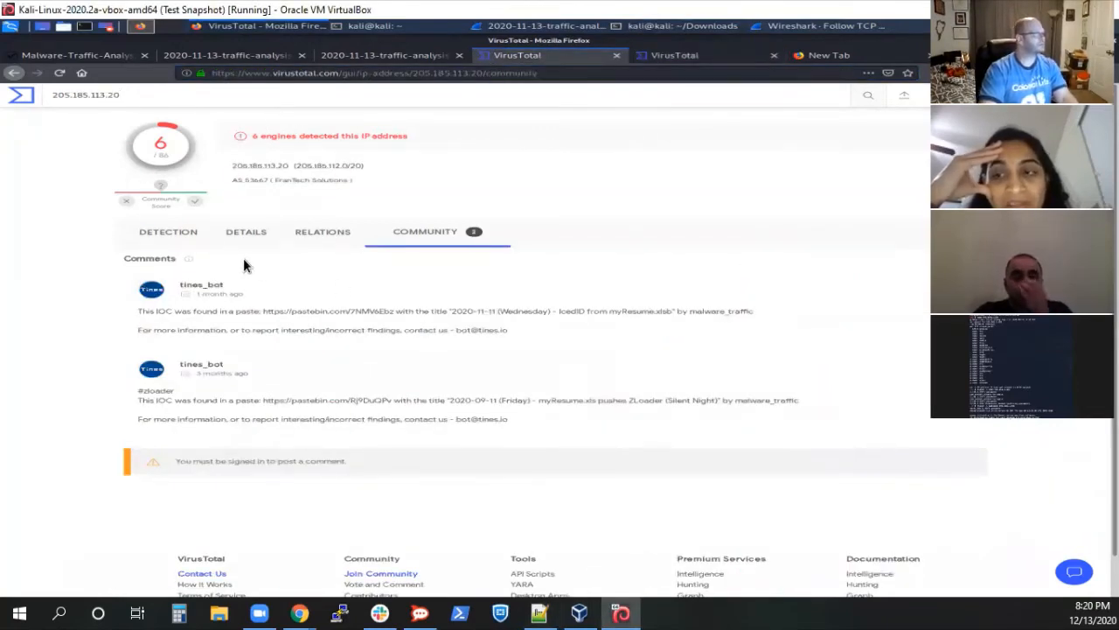
left_click(169, 234)
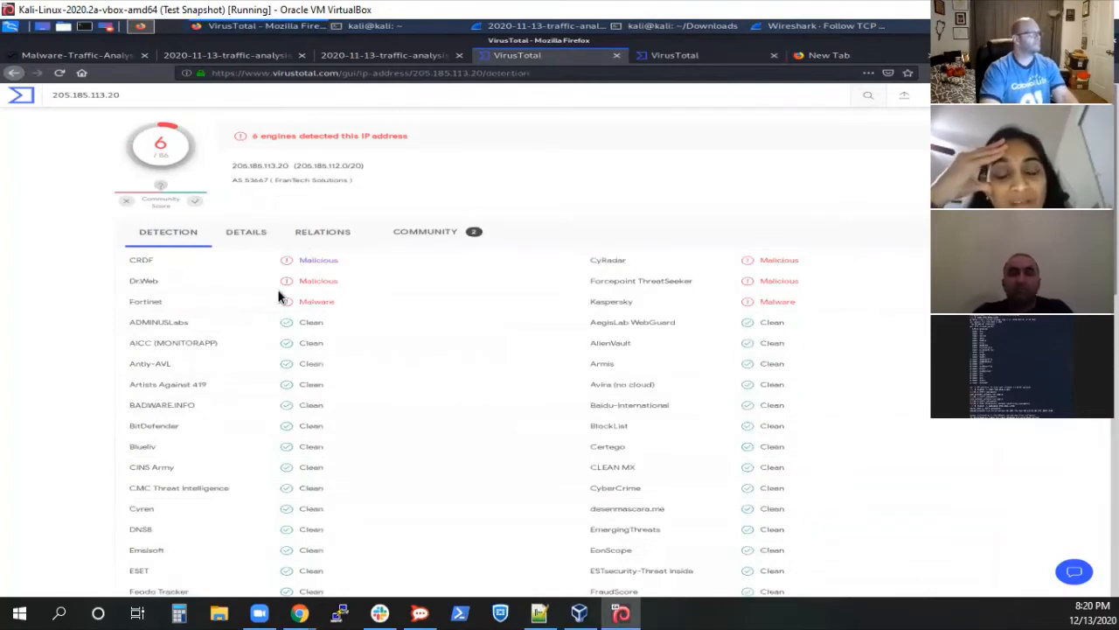
left_click_drag(547, 74, 170, 71)
key("ctrl+c")
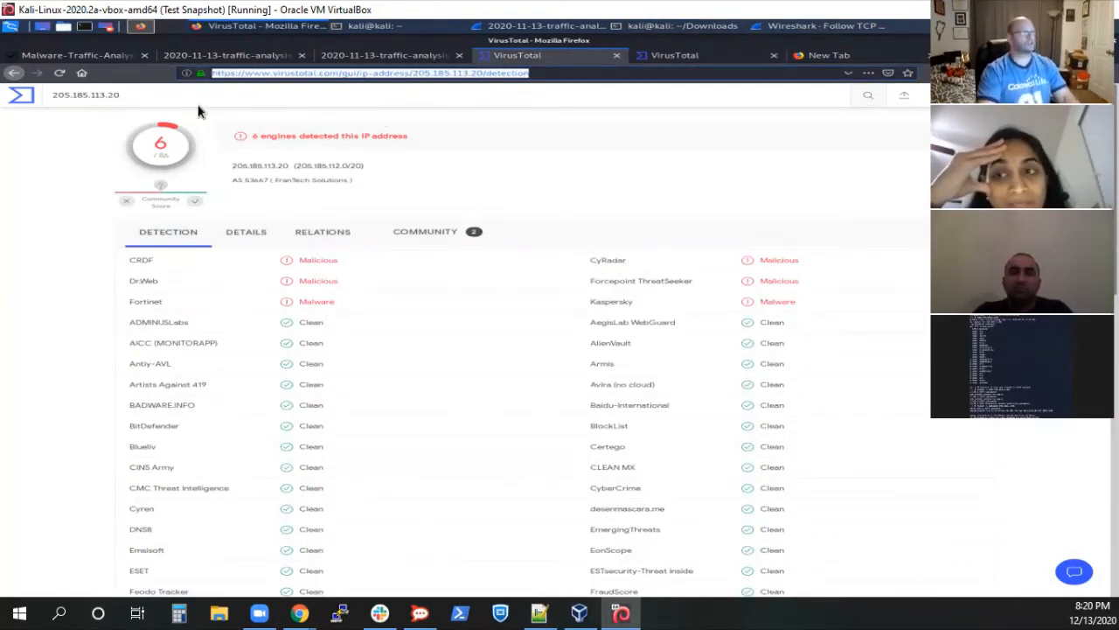
left_click(535, 610)
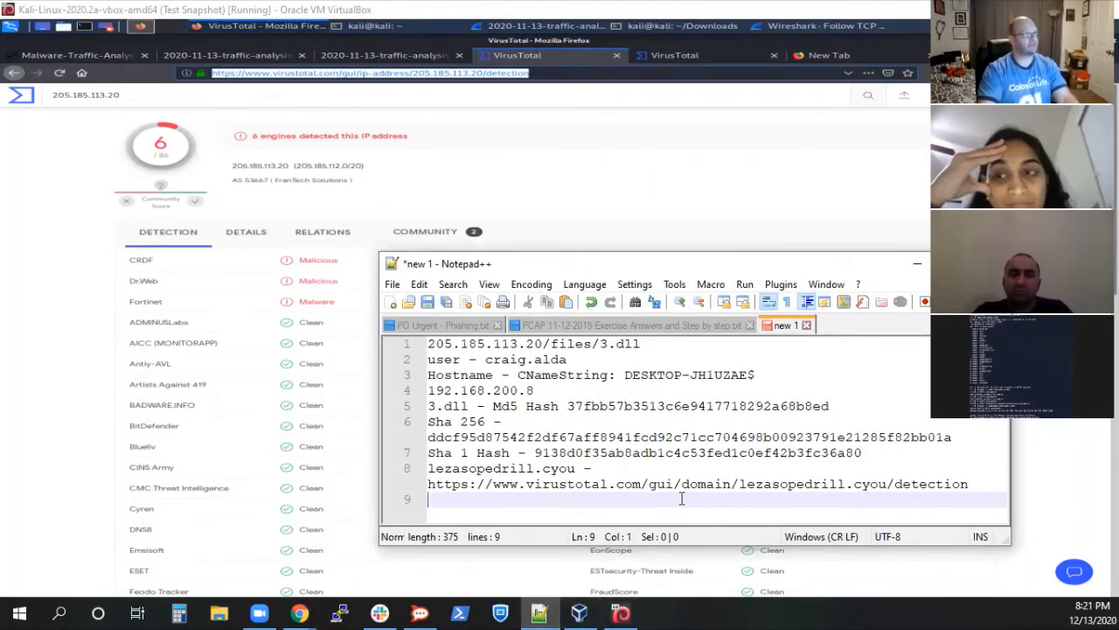
left_click(664, 344)
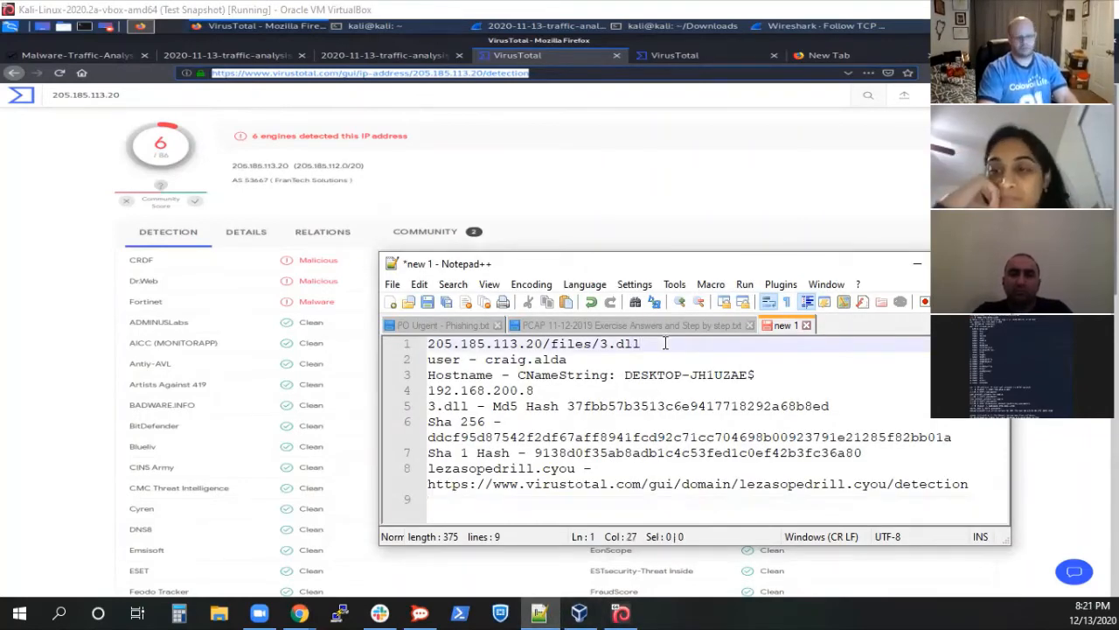
left_click(550, 499)
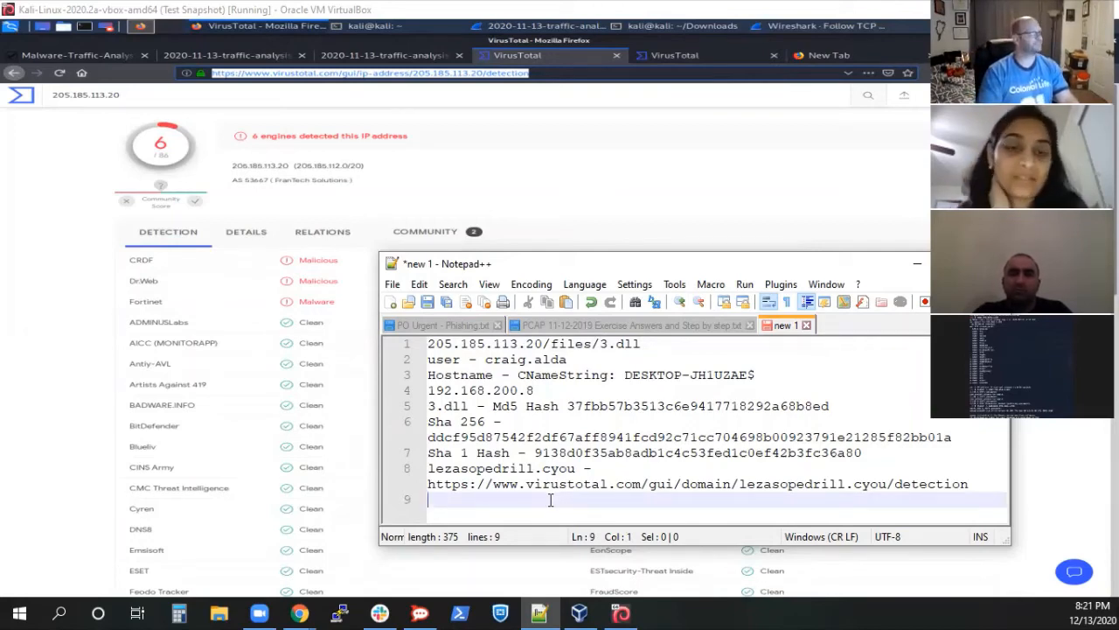
type("205.185.")
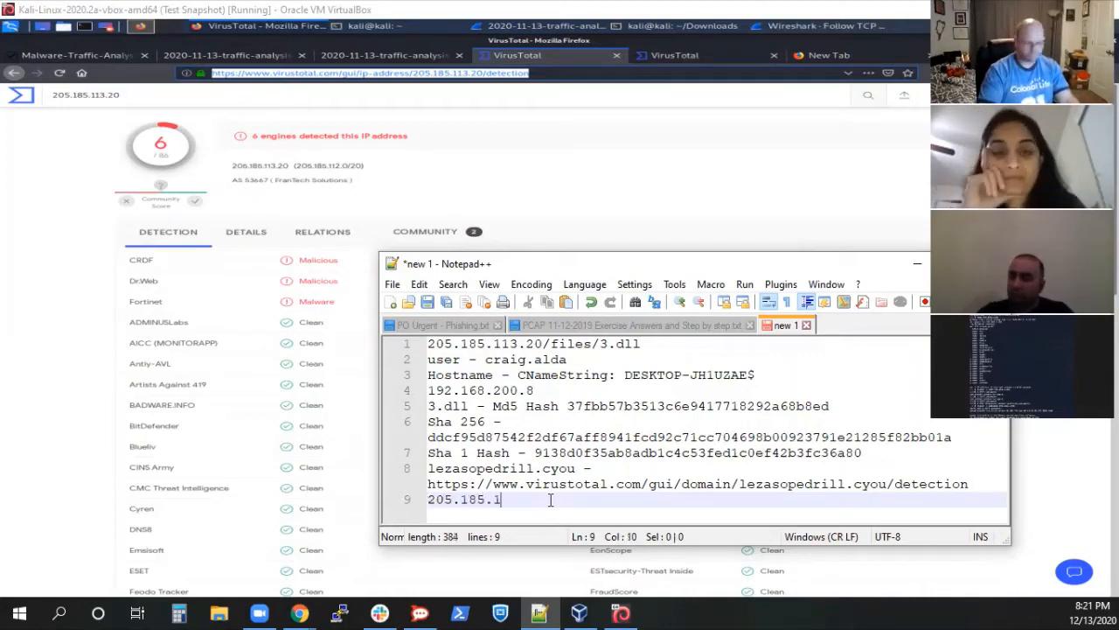
type("113.20 -")
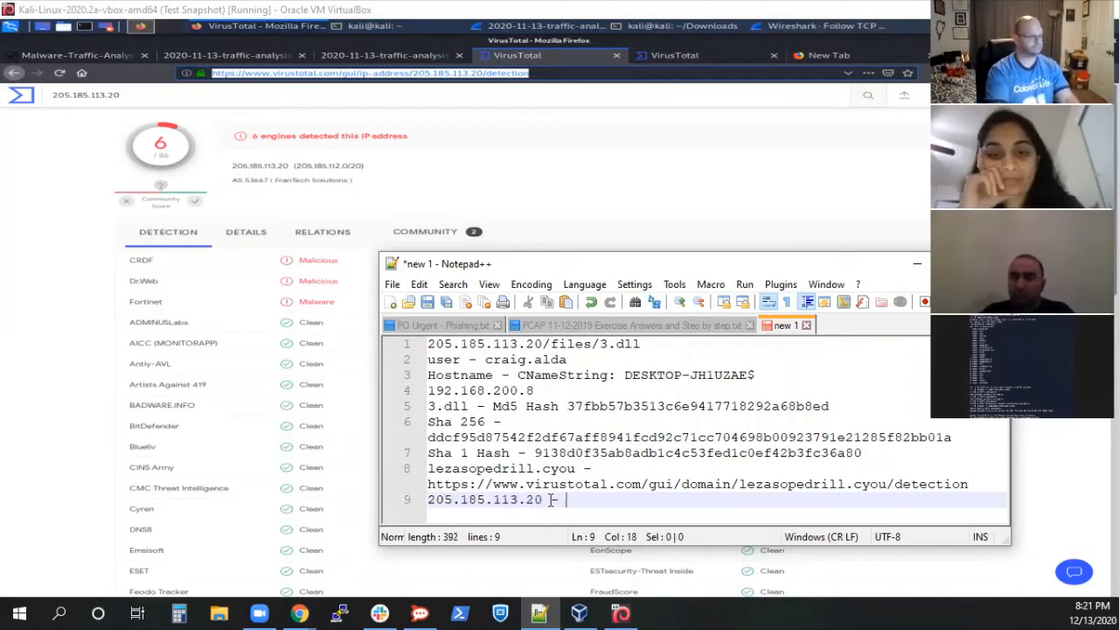
key("ctrl+v")
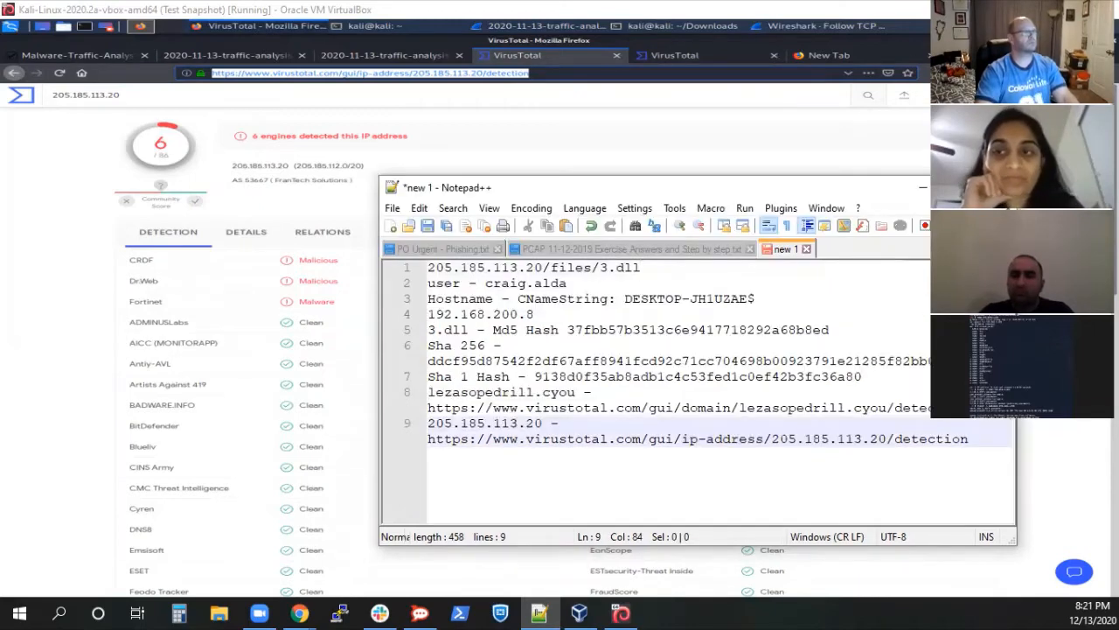
left_click(704, 53)
left_click(705, 56)
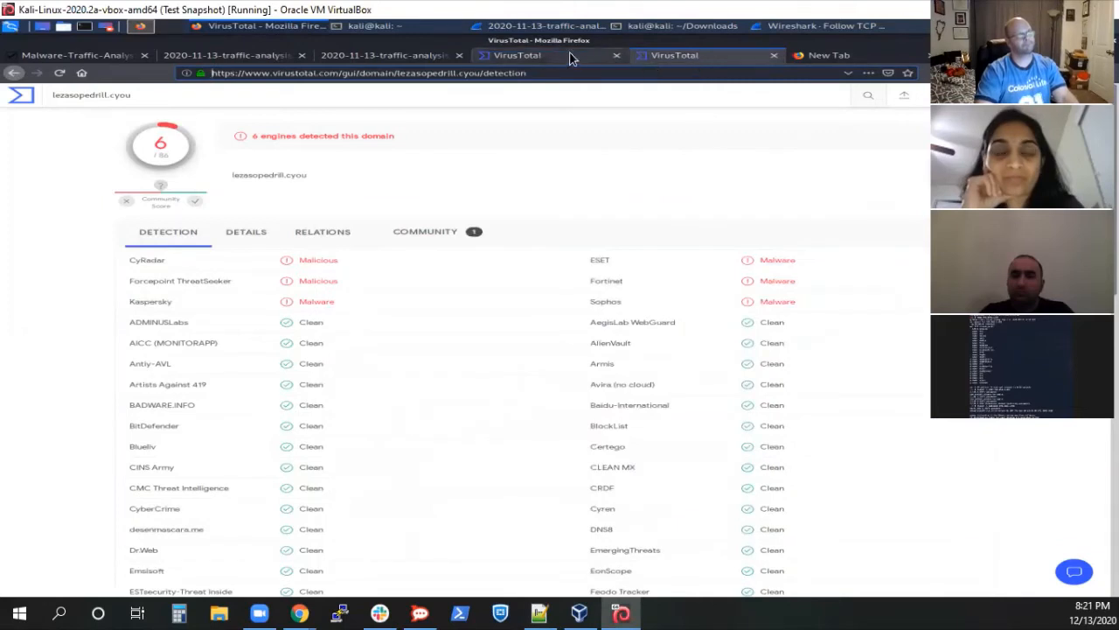
left_click(524, 55)
left_click(675, 52)
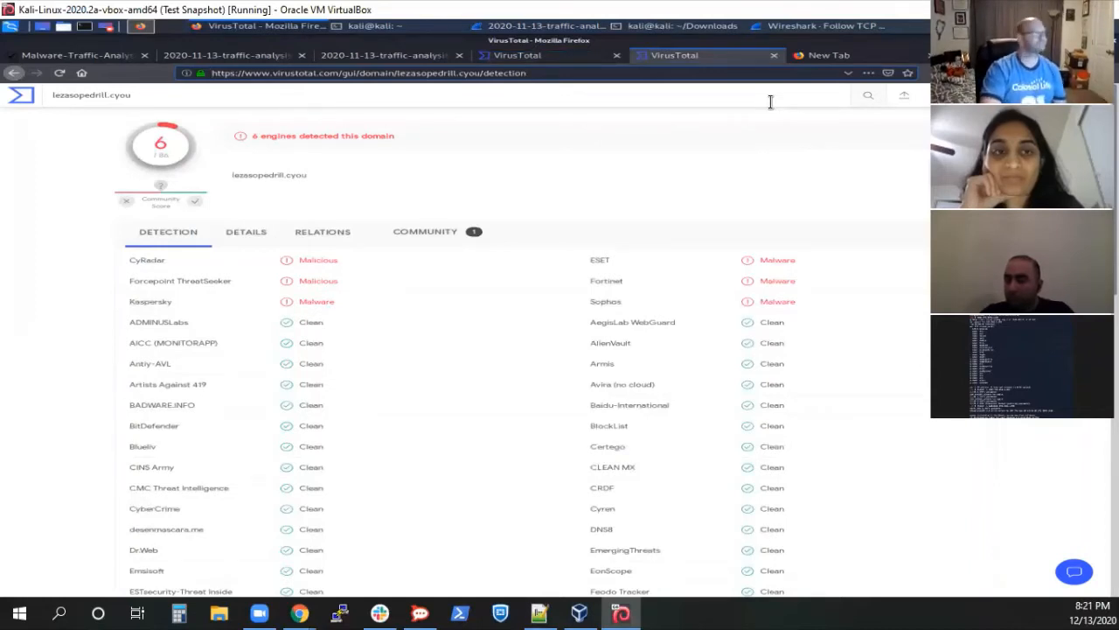
left_click(547, 58)
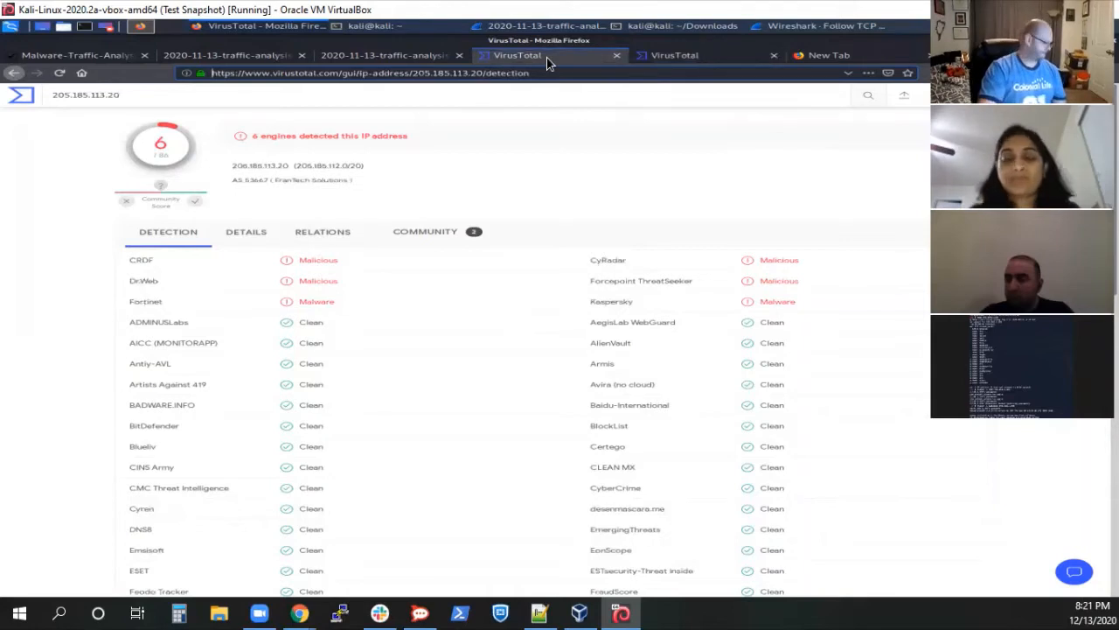
Step: Switch to the new browser tab and open the urlscan.io website in place of the domain entered in the address field
left_click(837, 58)
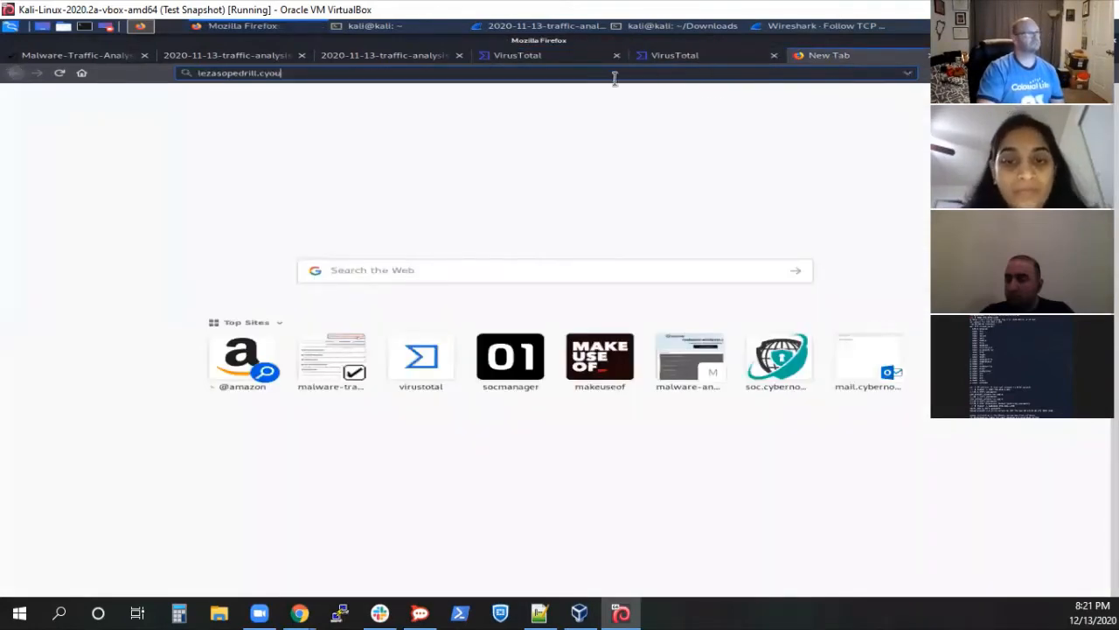
left_click(218, 75)
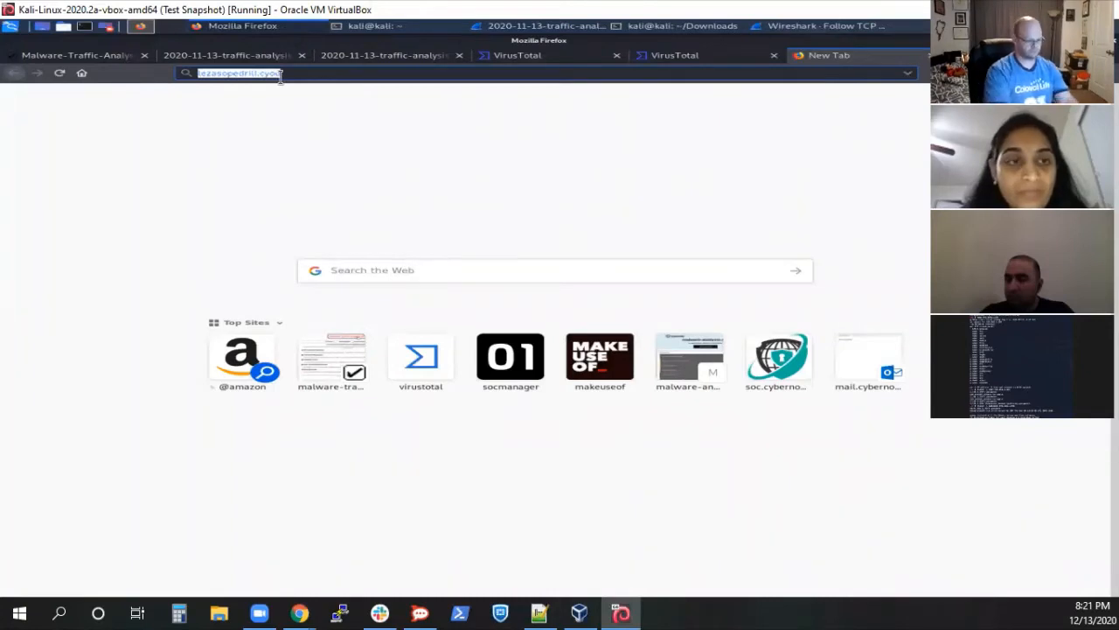
type("urlscan.i")
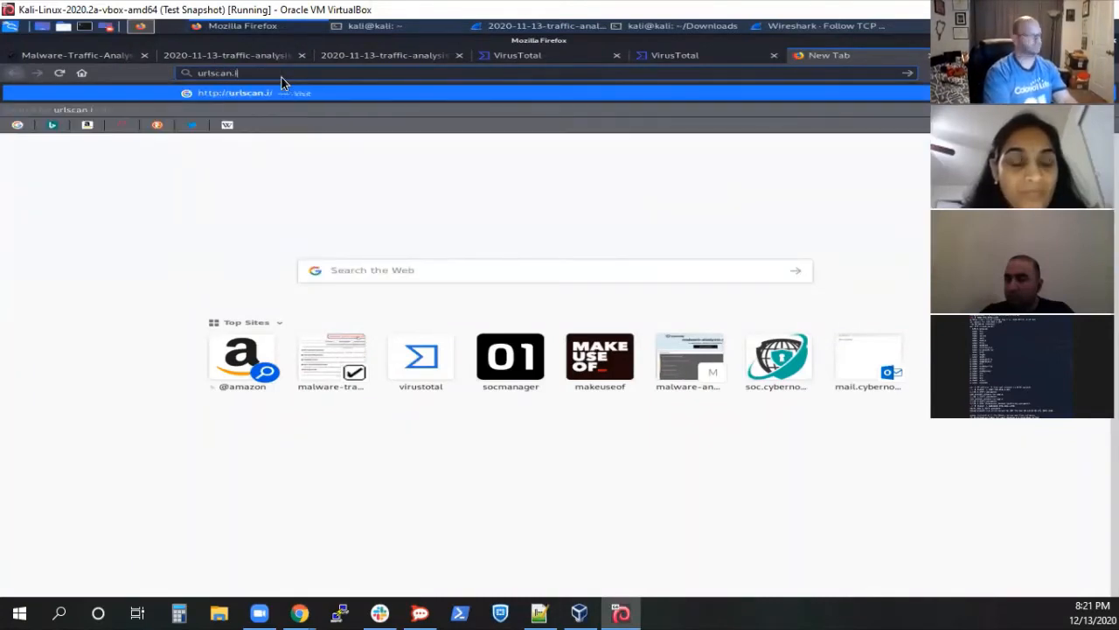
type("o")
key("Return")
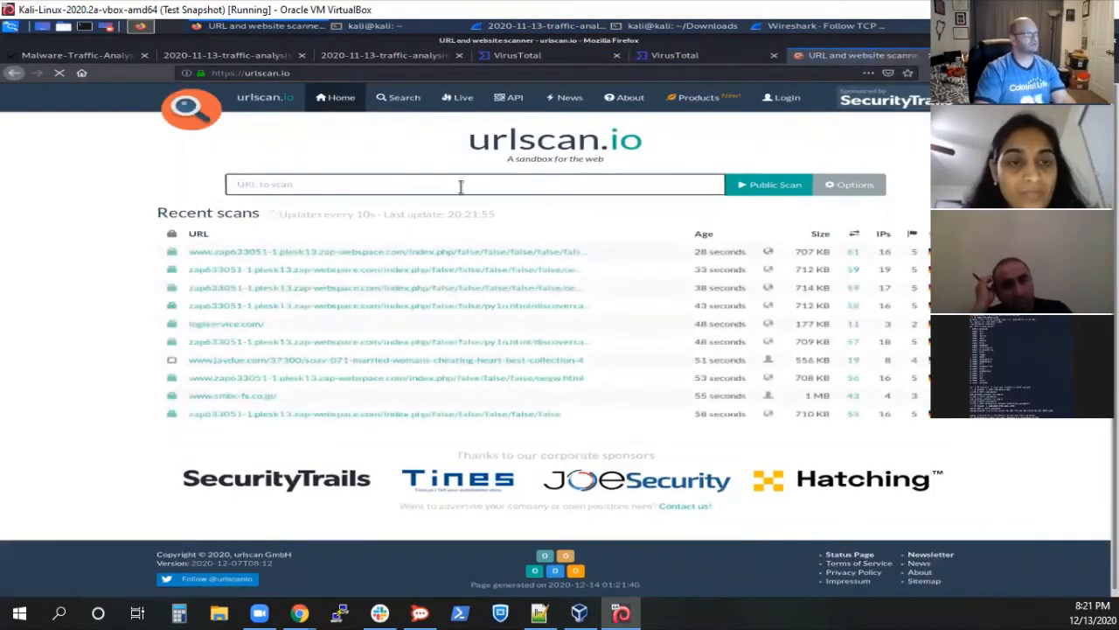
Step: Copy lezasopedrill.cyou from the Notepad++ notes, run a public urlscan.io scan of it, and return to the scan start page
left_click(539, 612)
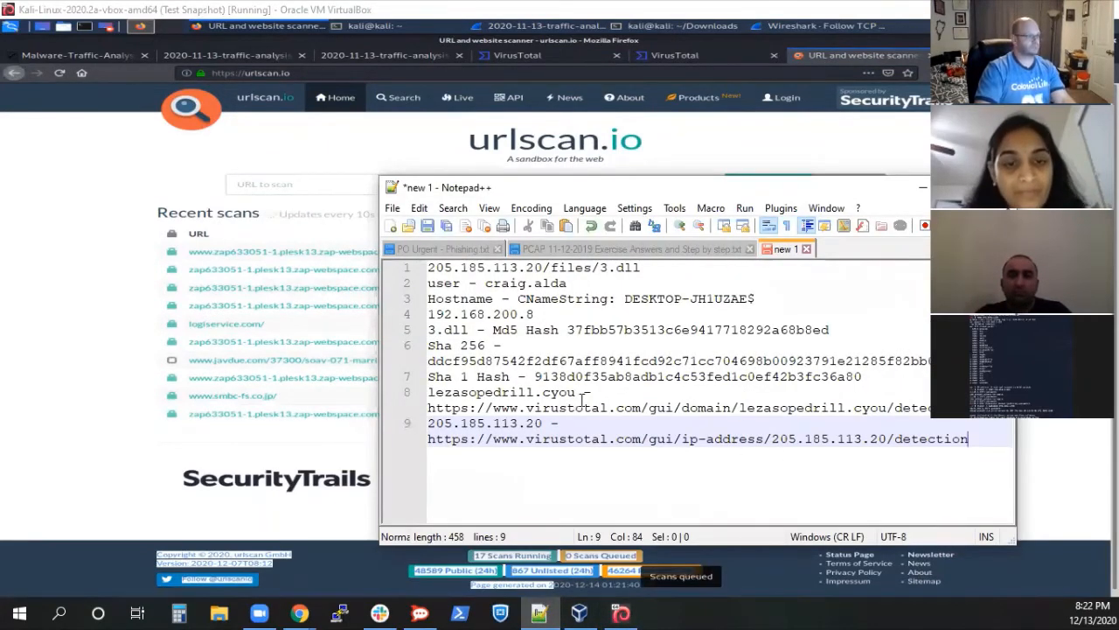
left_click_drag(577, 393, 429, 398)
key("ctrl+c")
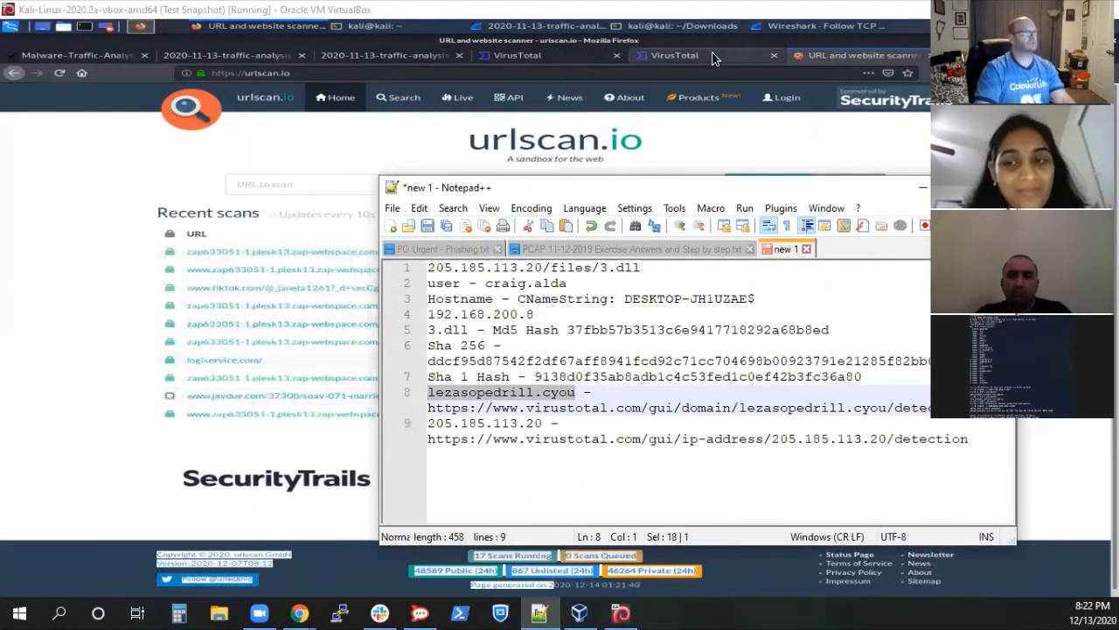
left_click(833, 54)
left_click(491, 186)
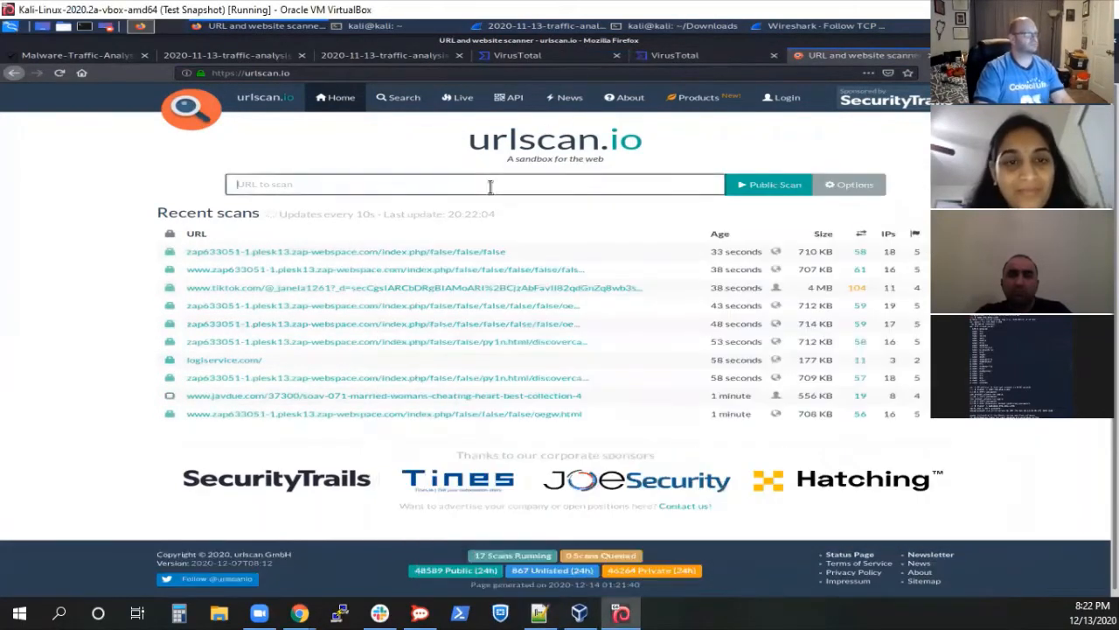
key("ctrl+v")
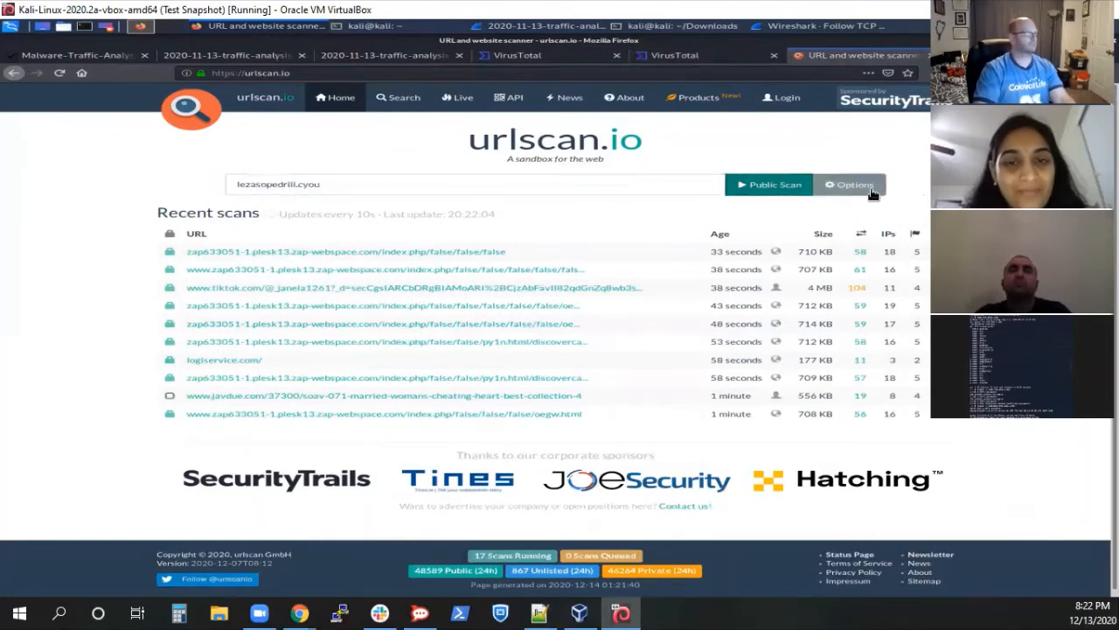
key("Return")
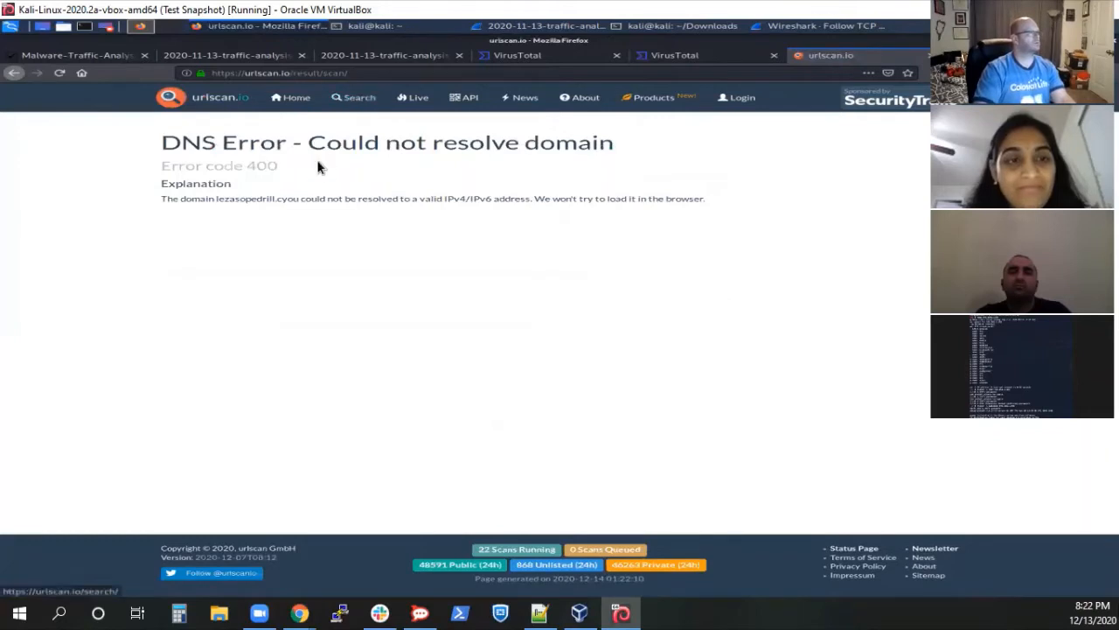
left_click(14, 72)
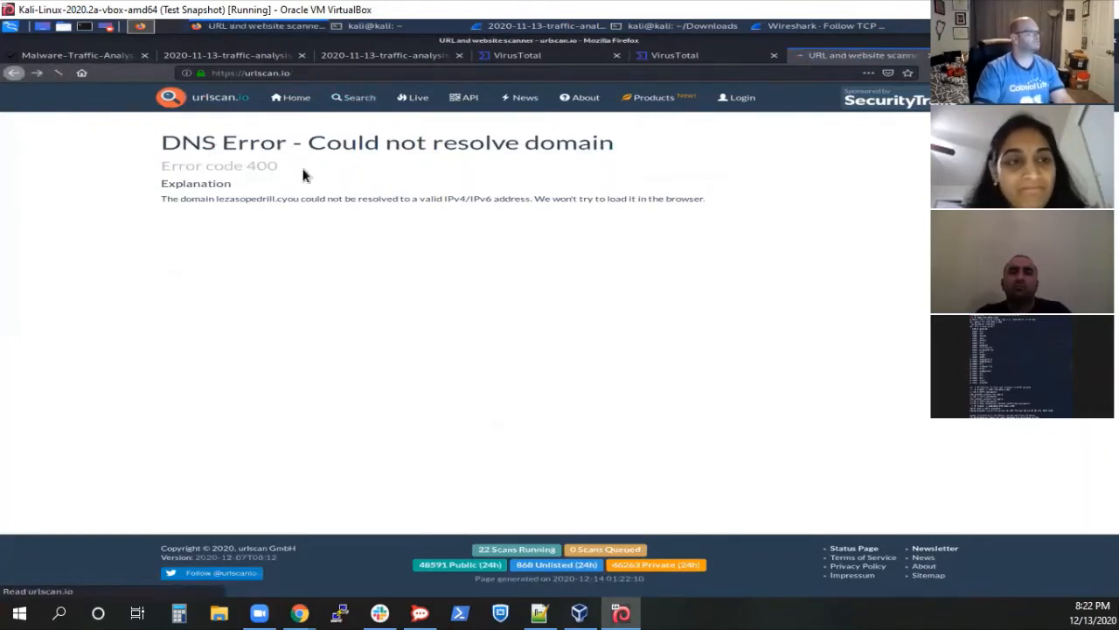
left_click(356, 186)
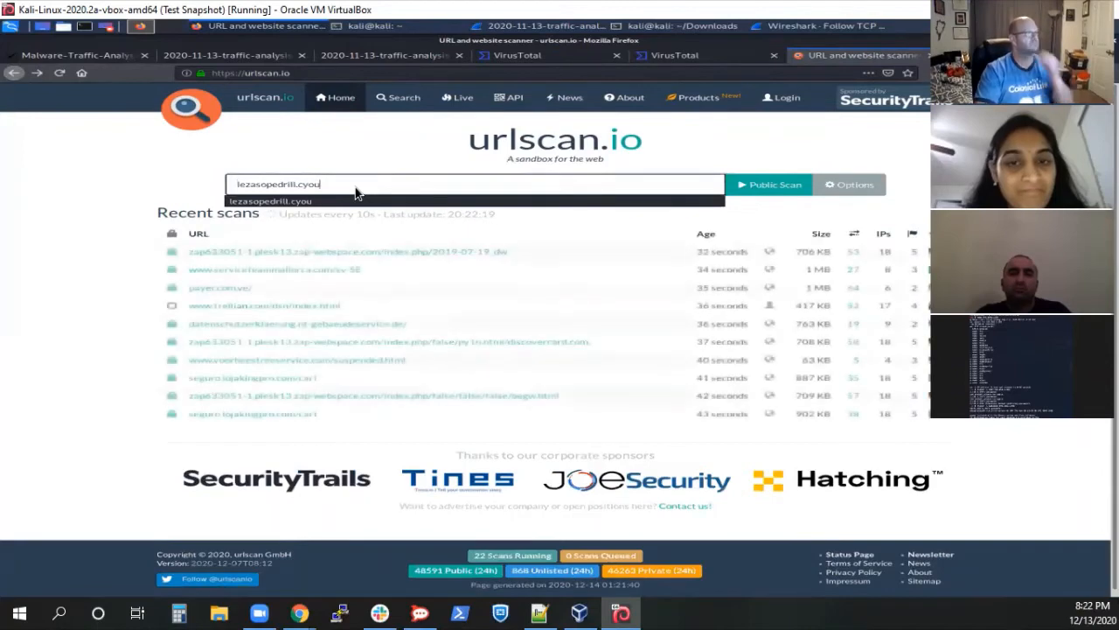
Step: Open the community comments of the domain's VirusTotal report and copy the phrase "IcedID from myResume.xlsb"
left_click(669, 55)
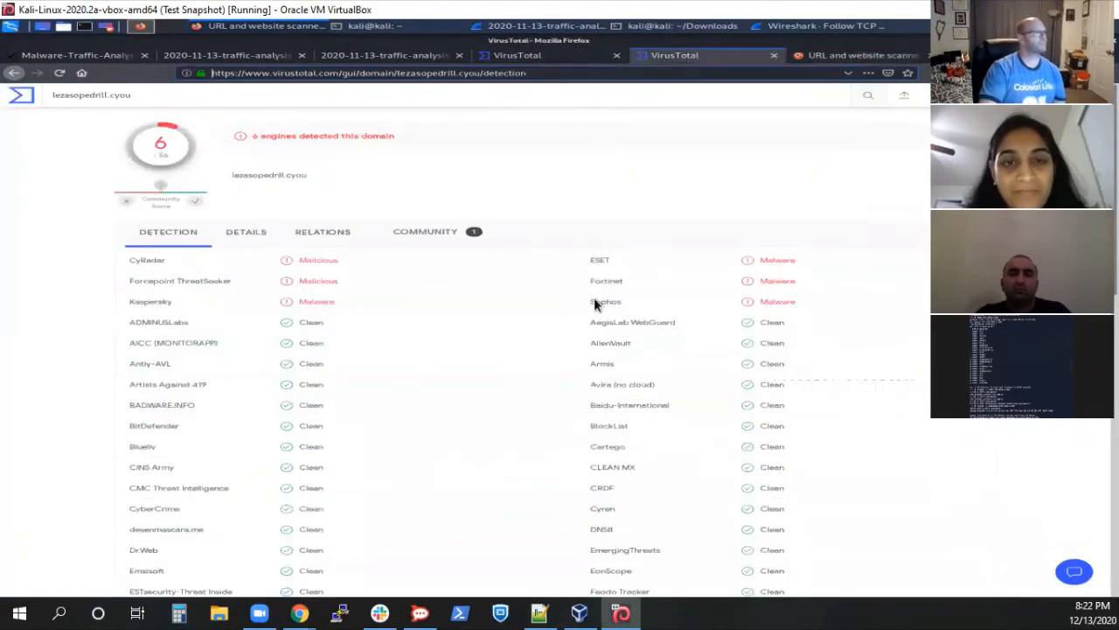
left_click(422, 233)
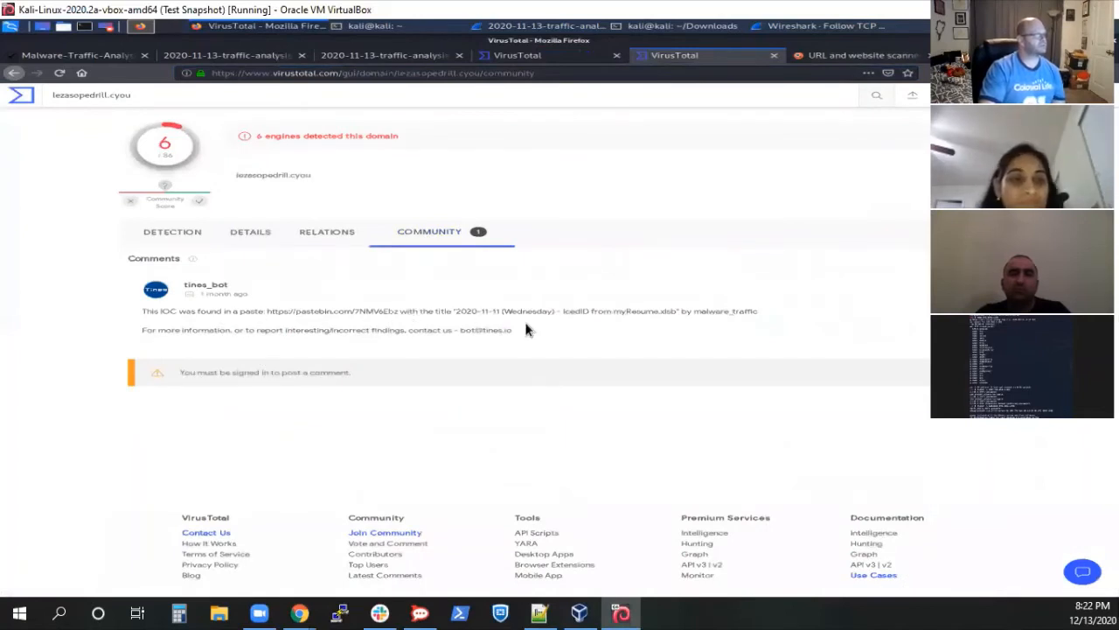
left_click_drag(562, 312, 592, 314)
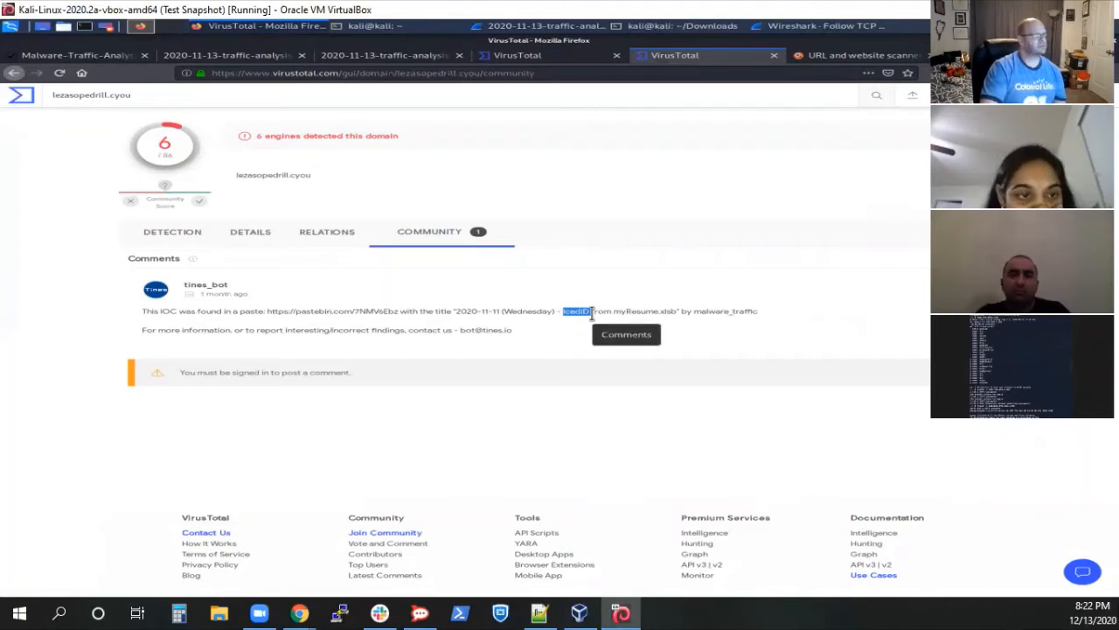
left_click_drag(592, 313, 677, 316)
key("ctrl+c")
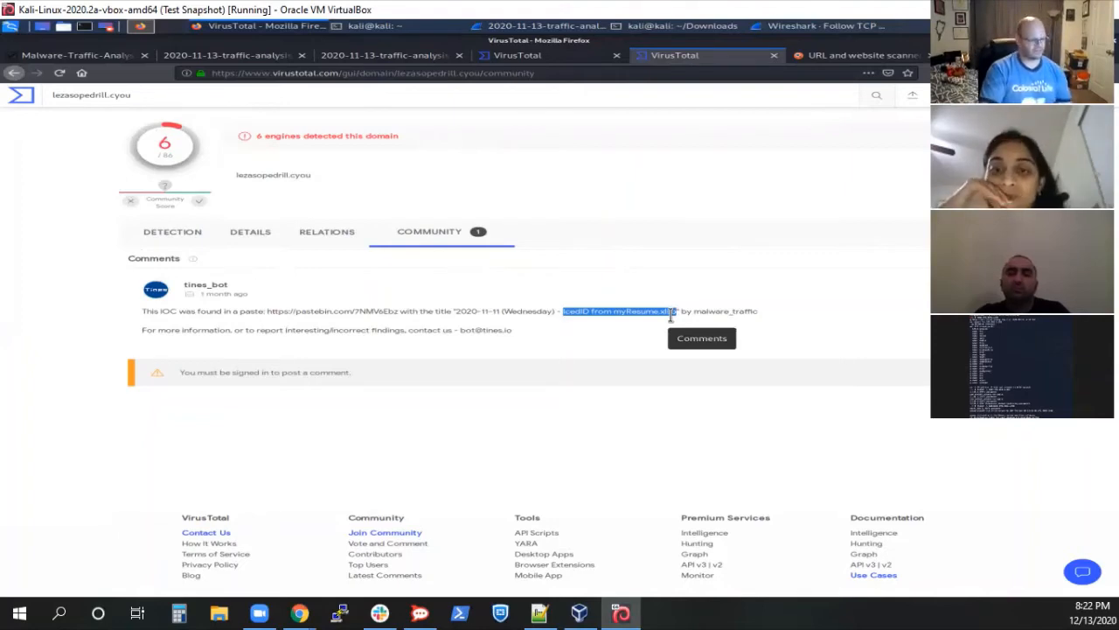
Step: Switch to the Notepad++ notes and insert two empty lines above the 205.185.113.20/files/3.dll entry
left_click(541, 612)
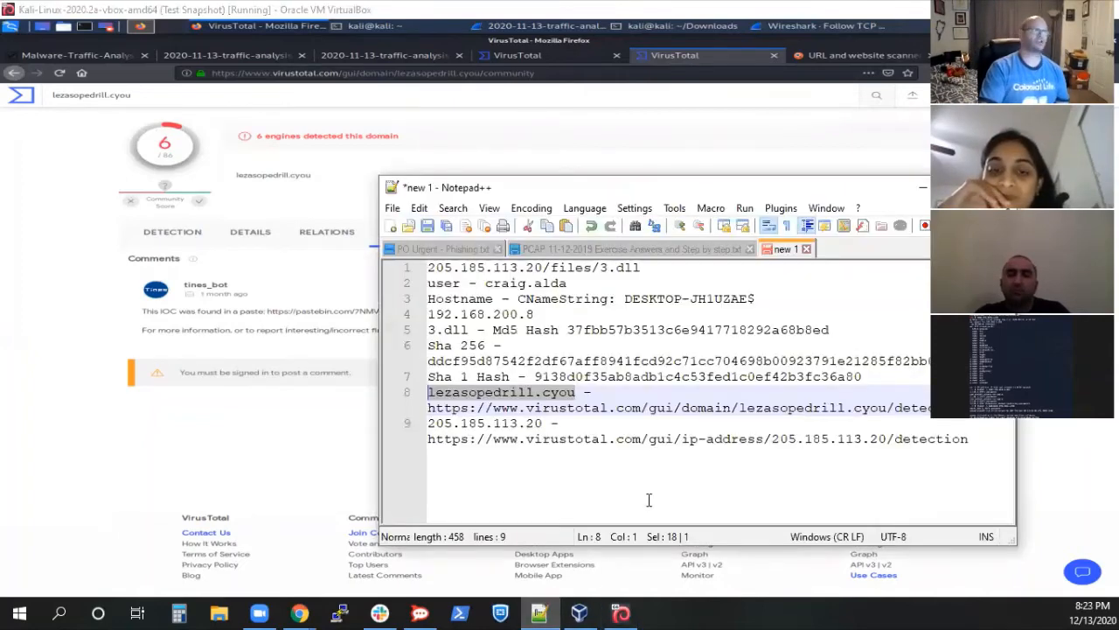
left_click(429, 267)
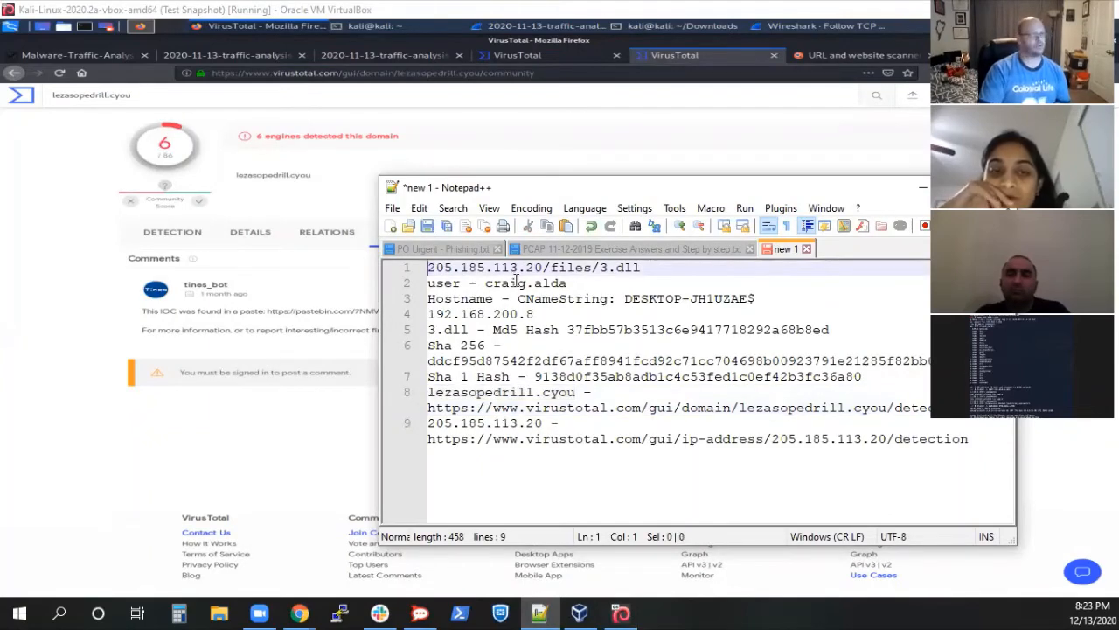
key("Return")
key("Up")
type(".")
key("Return")
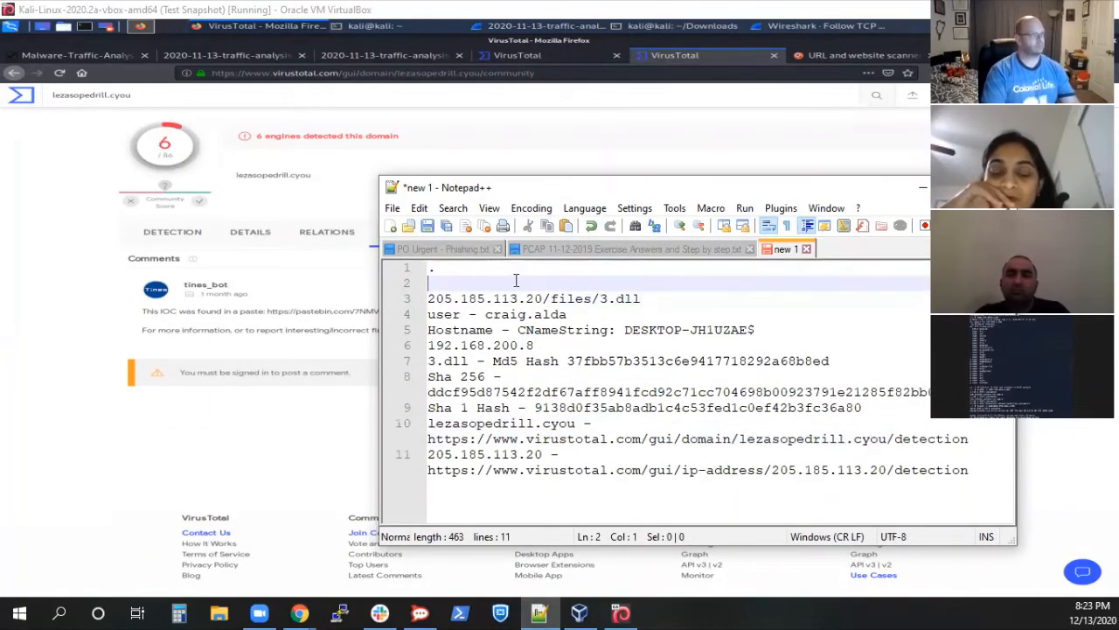
key("Up")
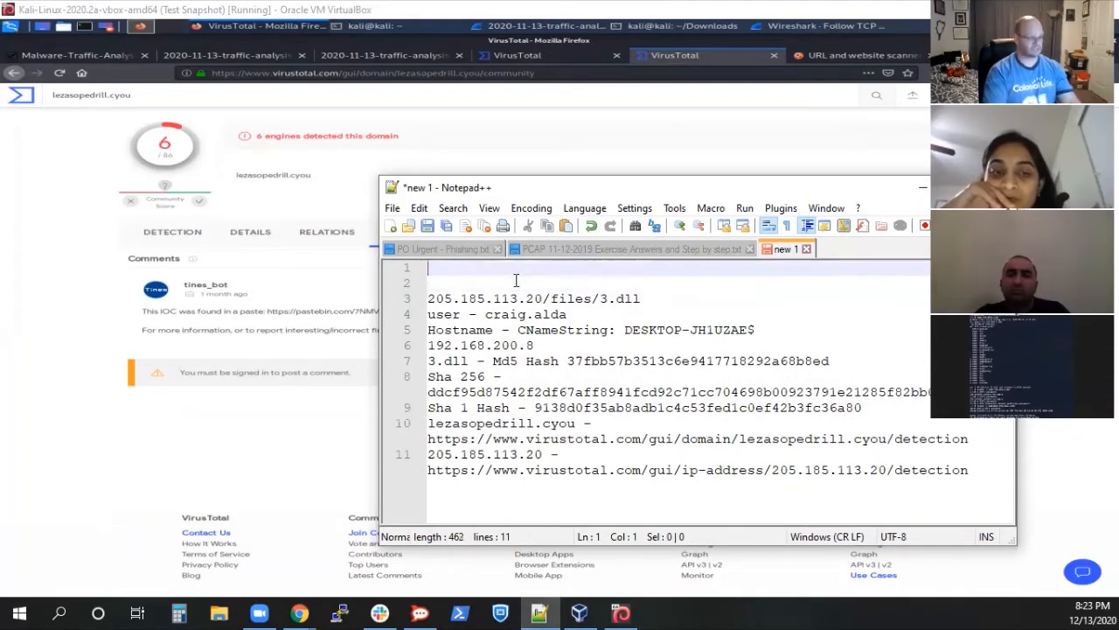
Step: Write "Potential IcedID - " on the first line of the notes
type("Potenai")
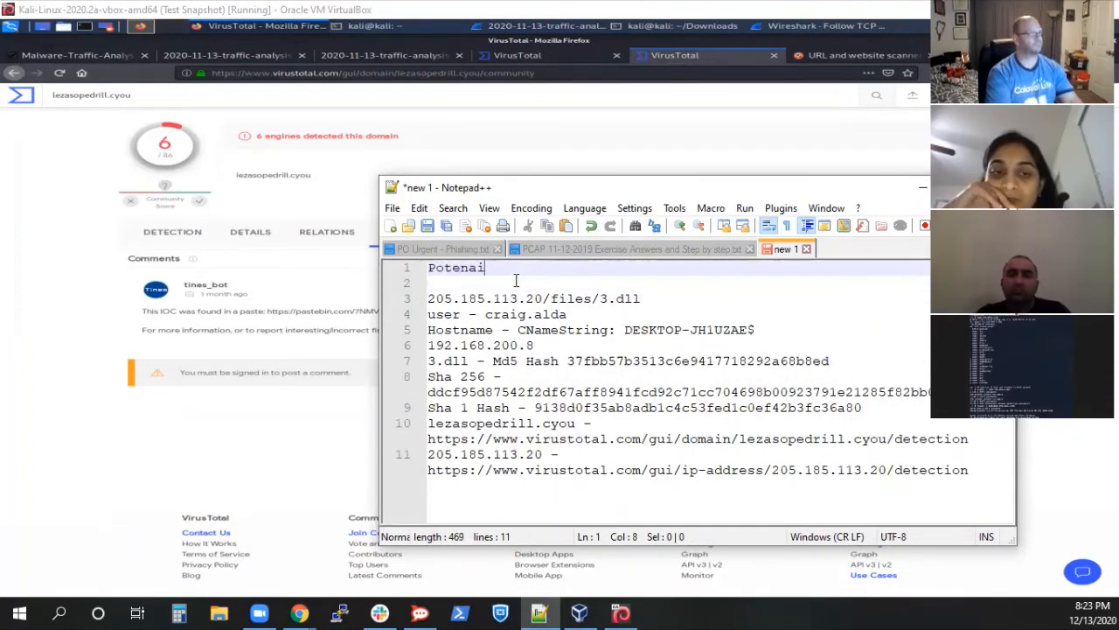
key("BackSpace")
key("BackSpace")
key("BackSpace")
type("ntial")
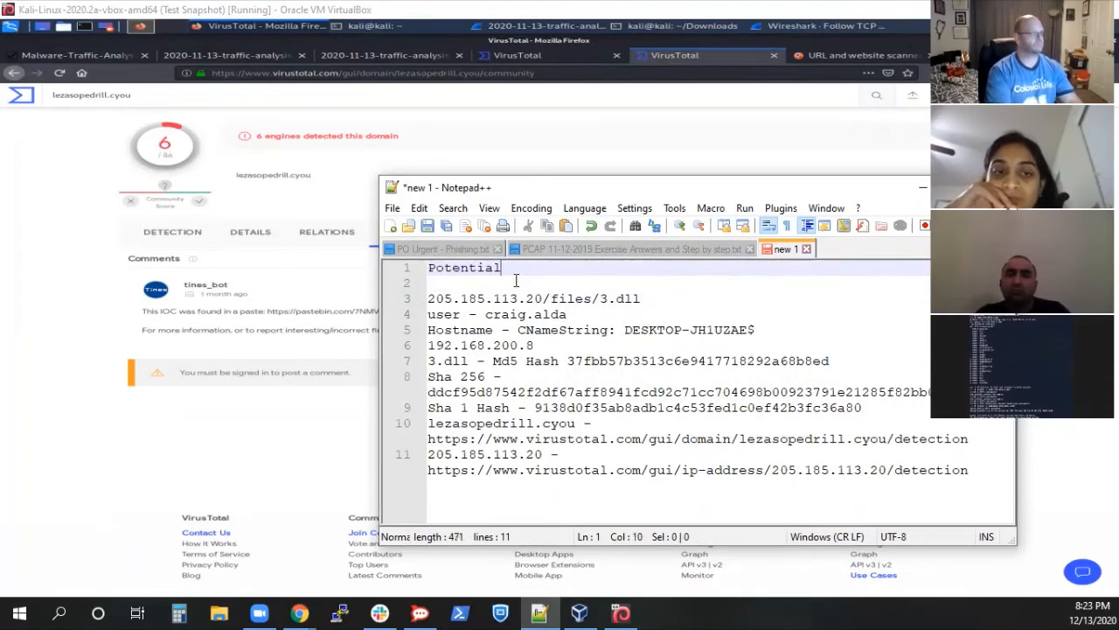
type(" ICed")
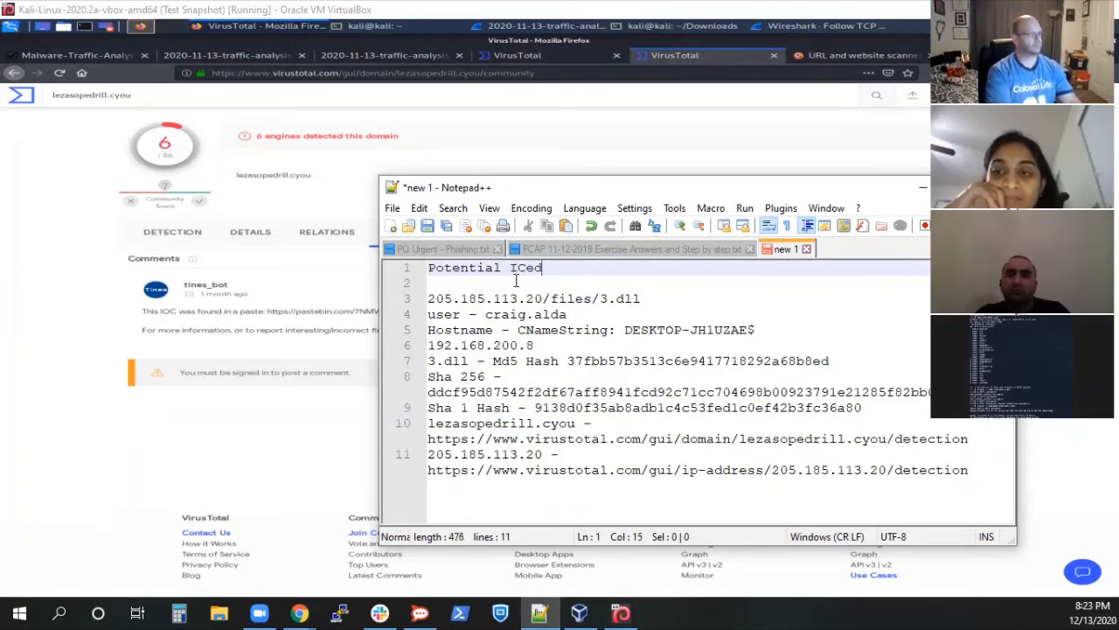
key("BackSpace")
key("BackSpace")
type("edID")
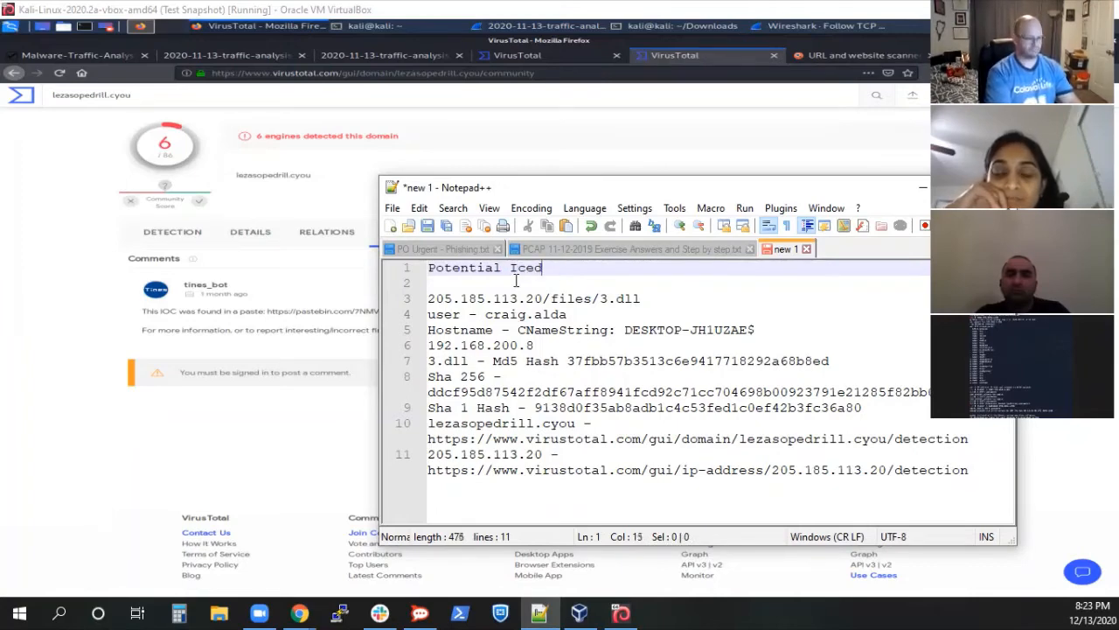
type(" -")
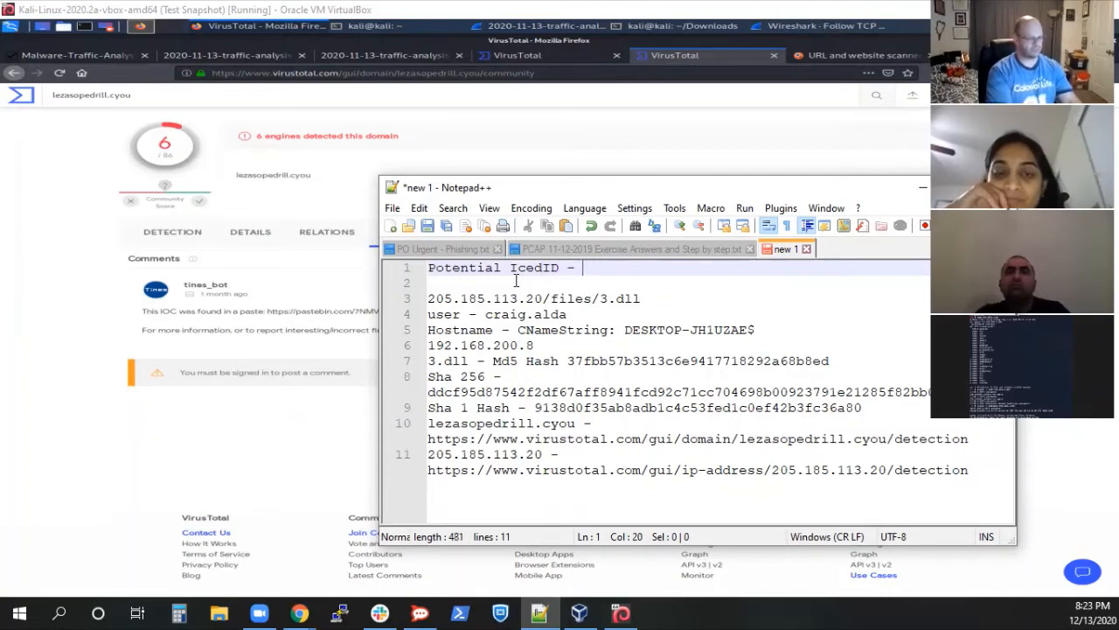
Step: Complete the first notes line with the copied "IcedID from myResume.xlsb" followed by "based on Virustotal Community notes"
key("ctrl+v")
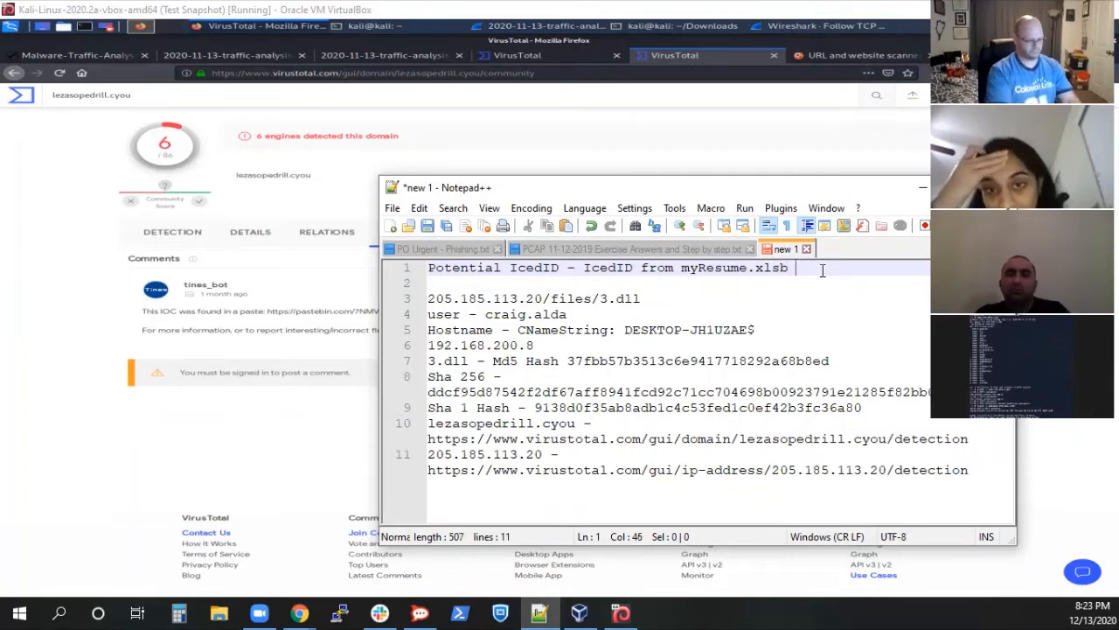
type("based on Vir")
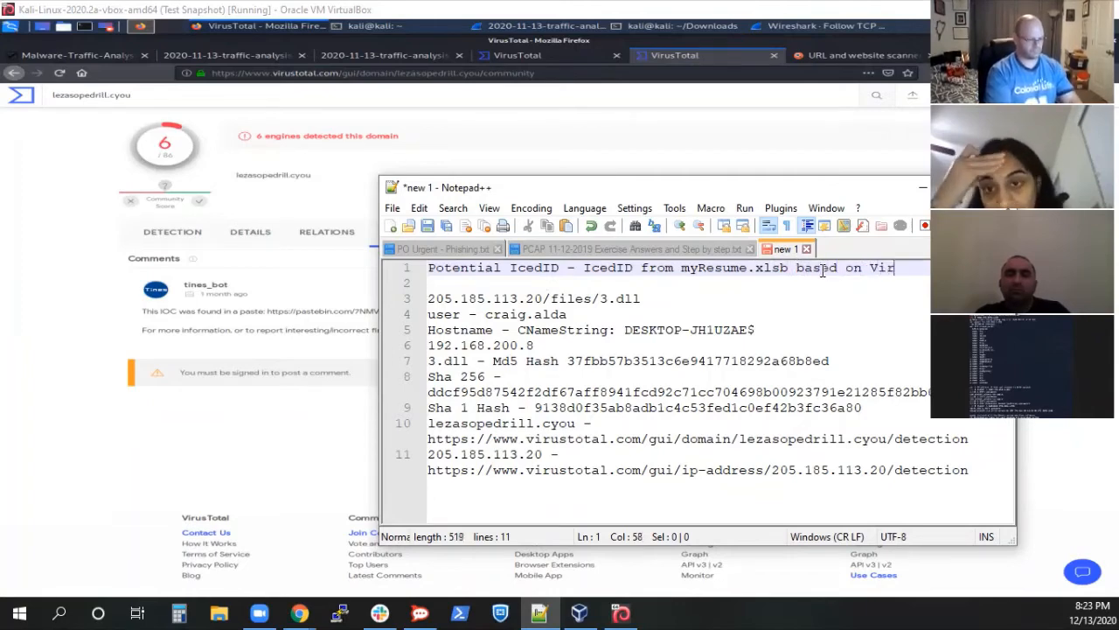
type("ustotal")
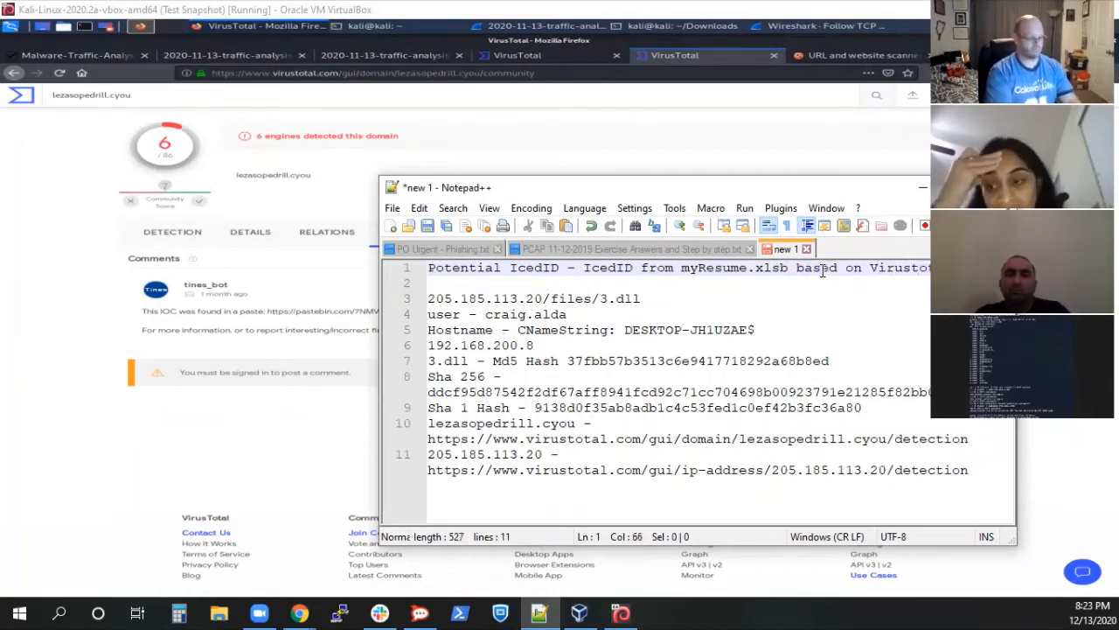
type(" Community notes")
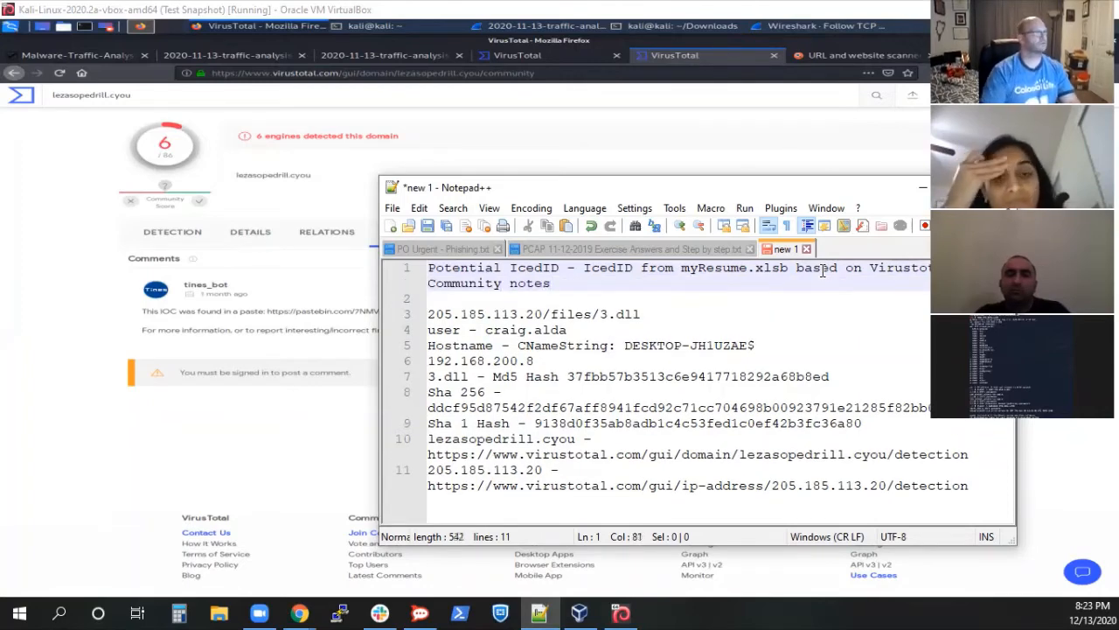
Step: Close the urlscan.io browser tab and bring up the VirusTotal report for 205.185.113.20
left_click(752, 77)
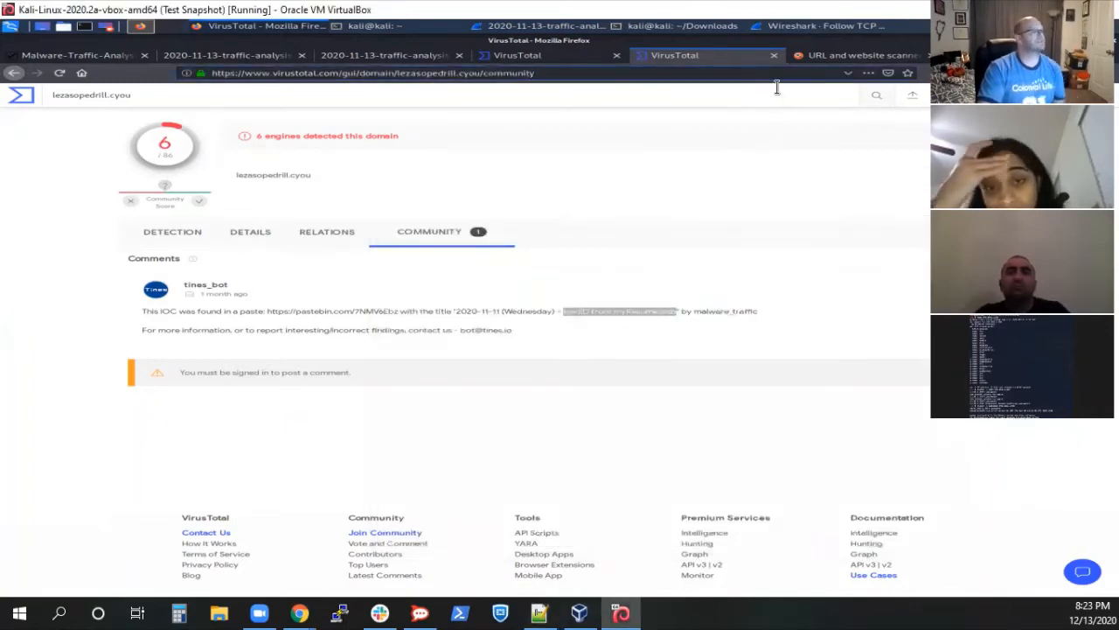
left_click(826, 61)
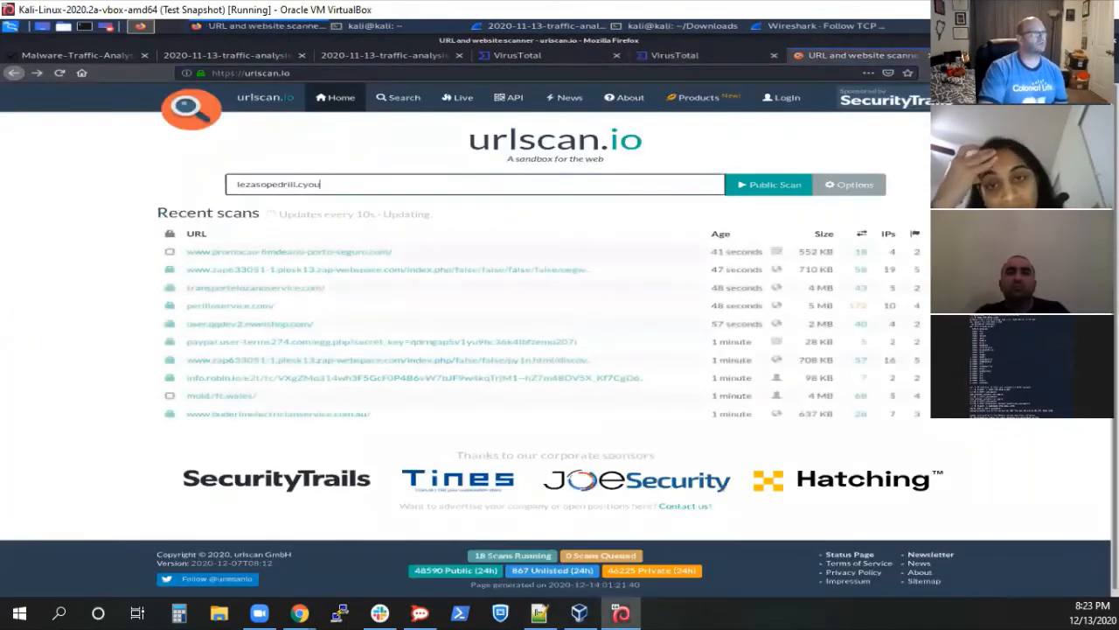
left_click(932, 56)
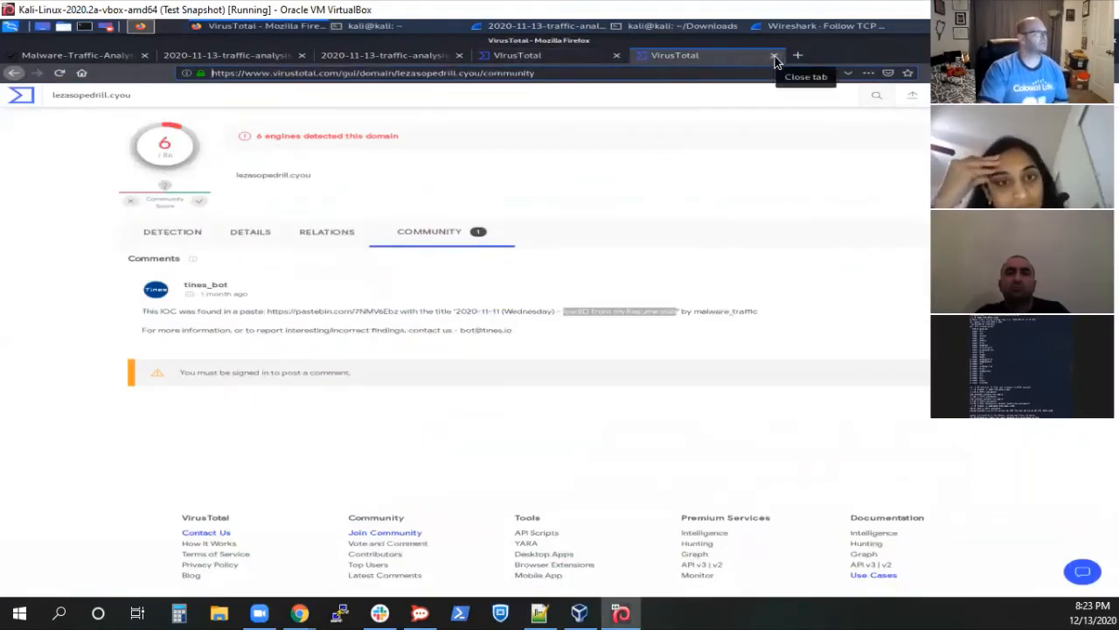
left_click(512, 56)
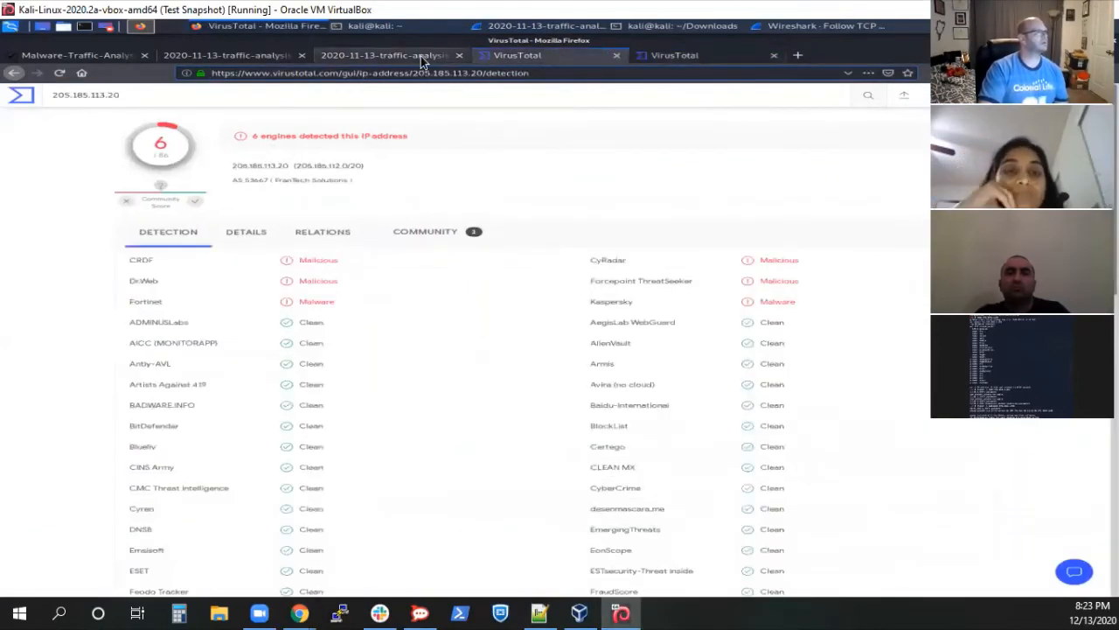
left_click(427, 56)
left_click(495, 56)
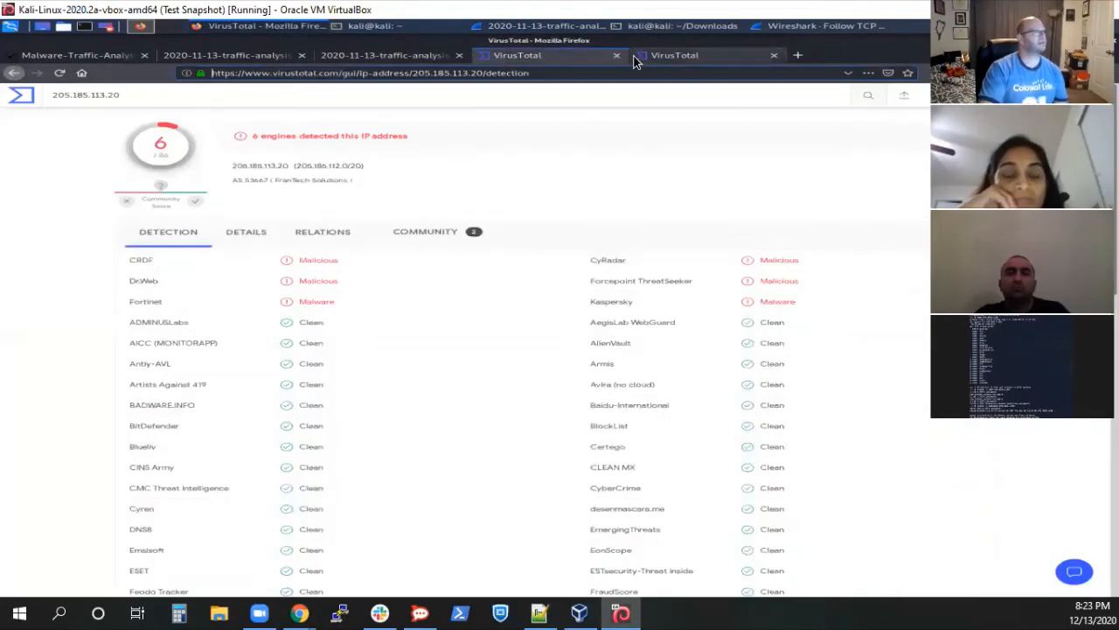
left_click(540, 612)
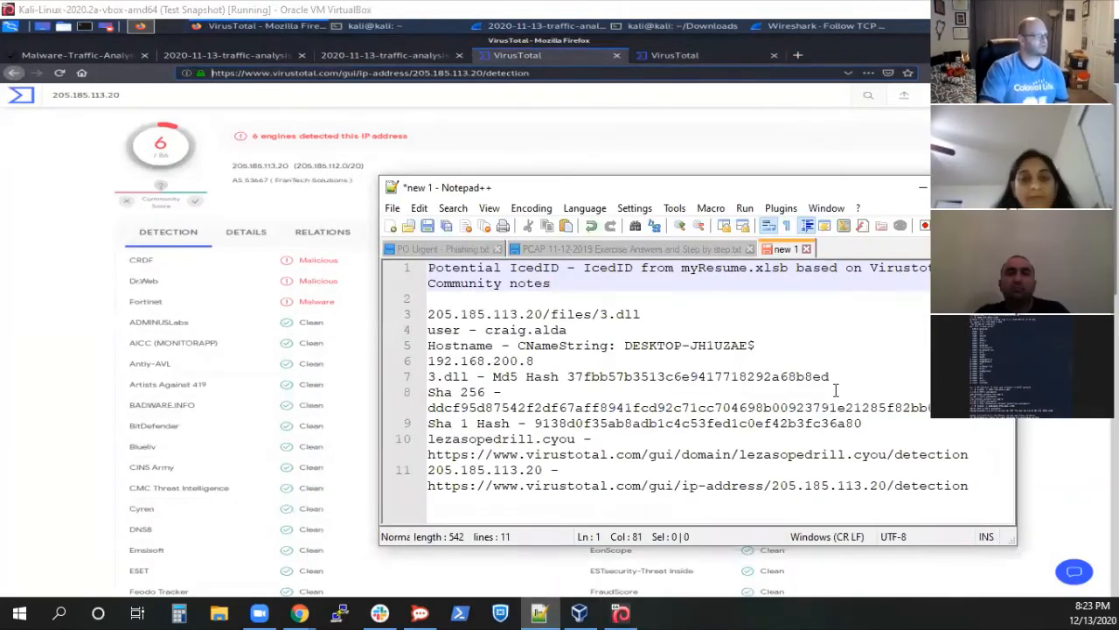
left_click_drag(833, 376, 567, 378)
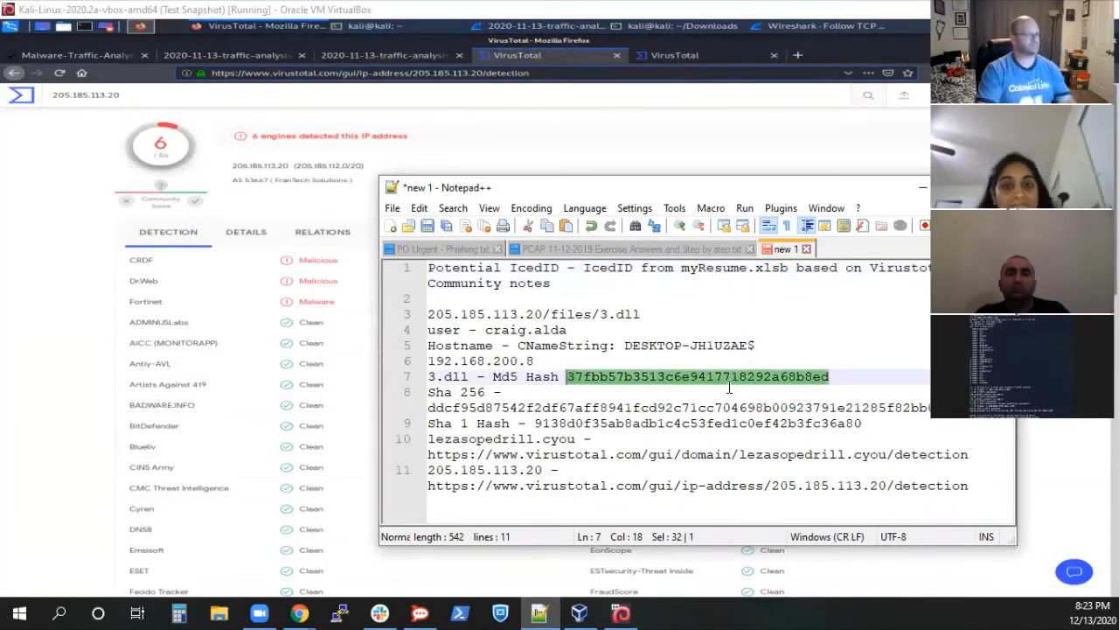
left_click(676, 54)
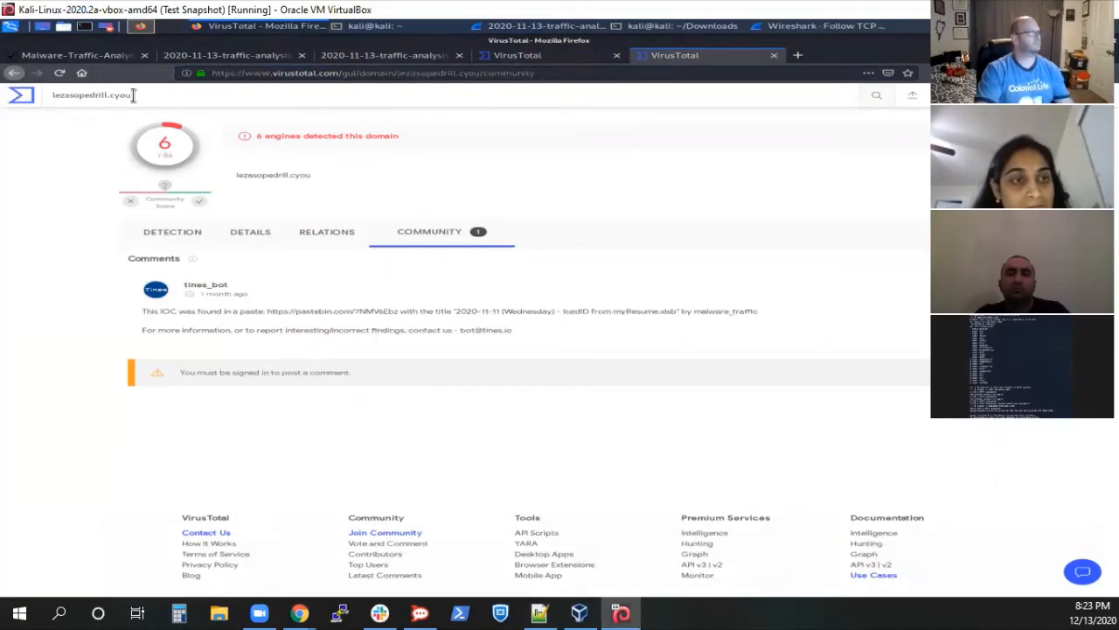
left_click_drag(133, 95, 43, 95)
key("ctrl+v")
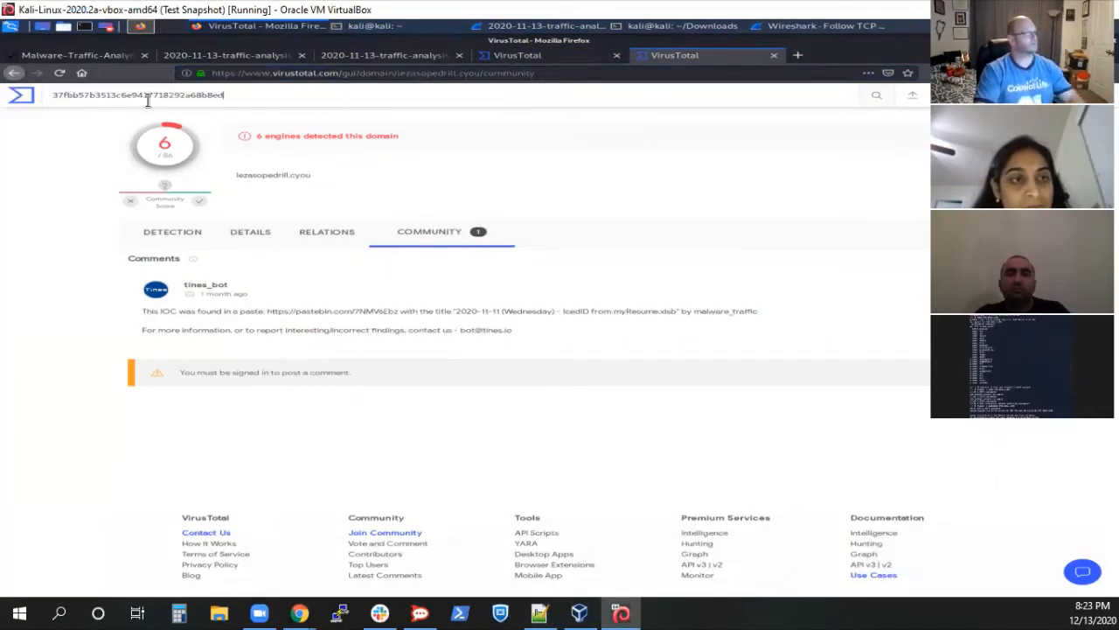
key("Return")
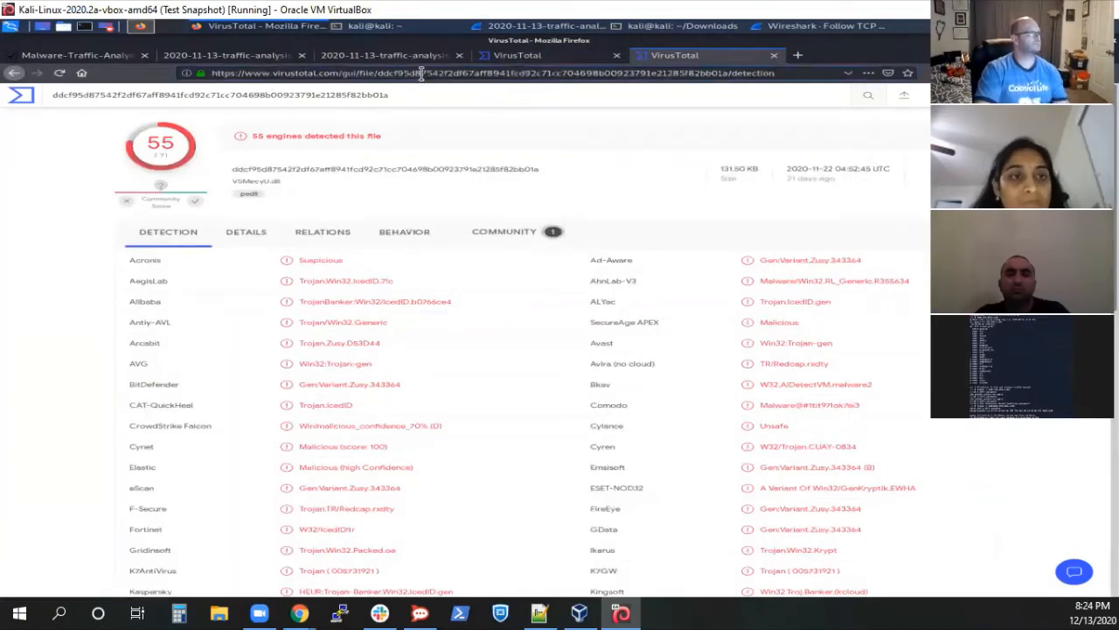
Step: Copy the address of the VirusTotal file report into the notes on a new line below the SHA 1 hash, followed by a line break
left_click_drag(784, 73, 210, 73)
key("ctrl+c")
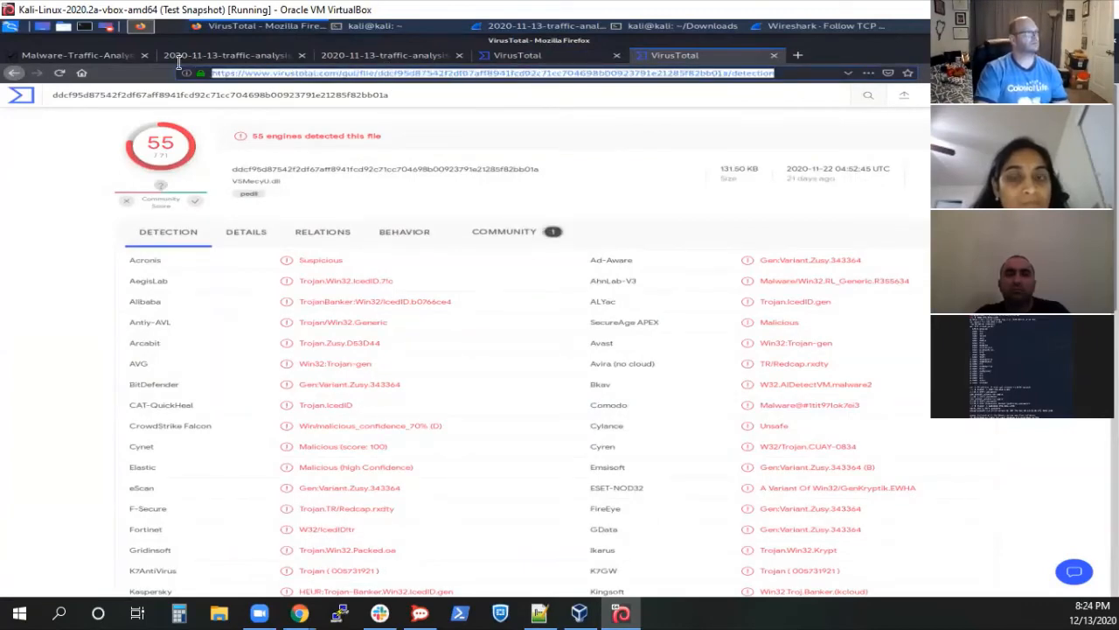
left_click(540, 613)
left_click(858, 378)
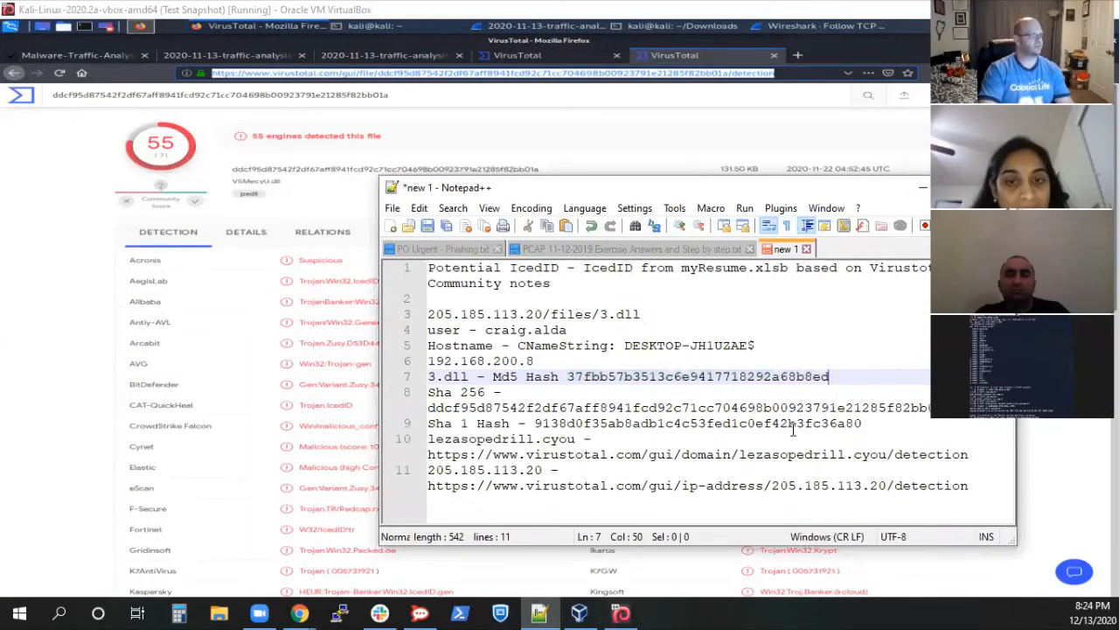
left_click(911, 425)
key("Return")
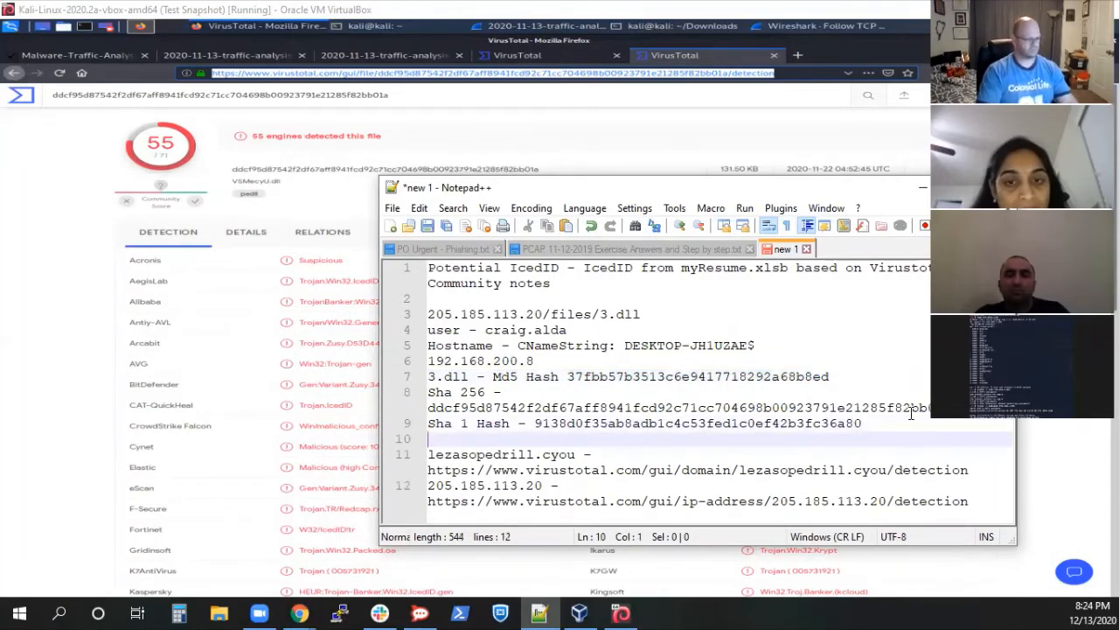
key("ctrl+v")
key("Return")
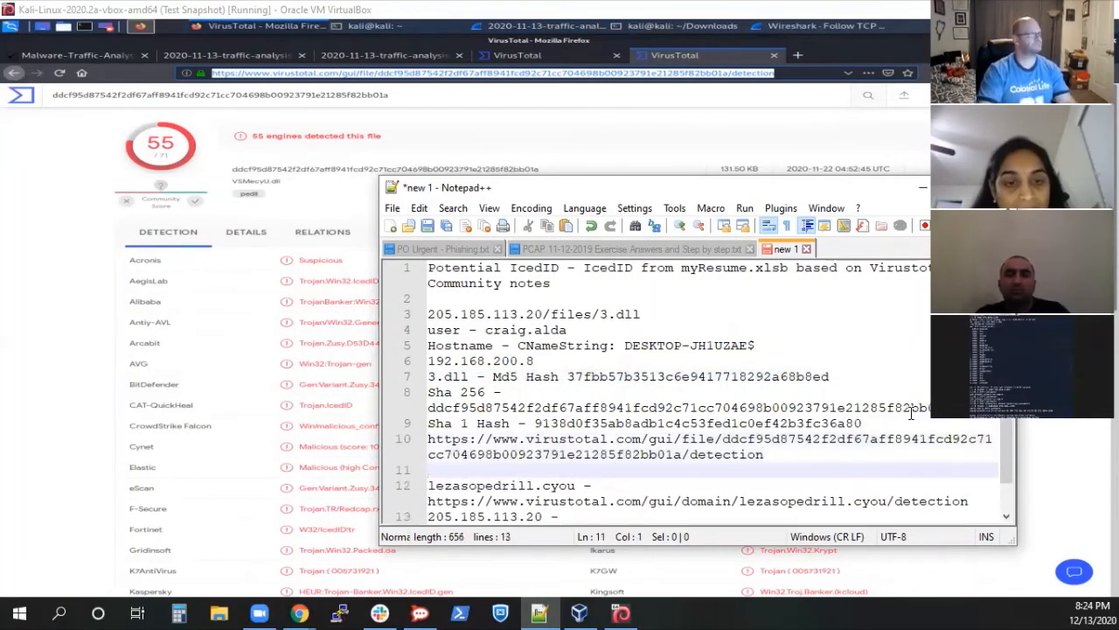
Step: Append "- Score 55/71" to the VirusTotal file report link in the notes
scroll(914, 419, "down", 1)
left_click(822, 426)
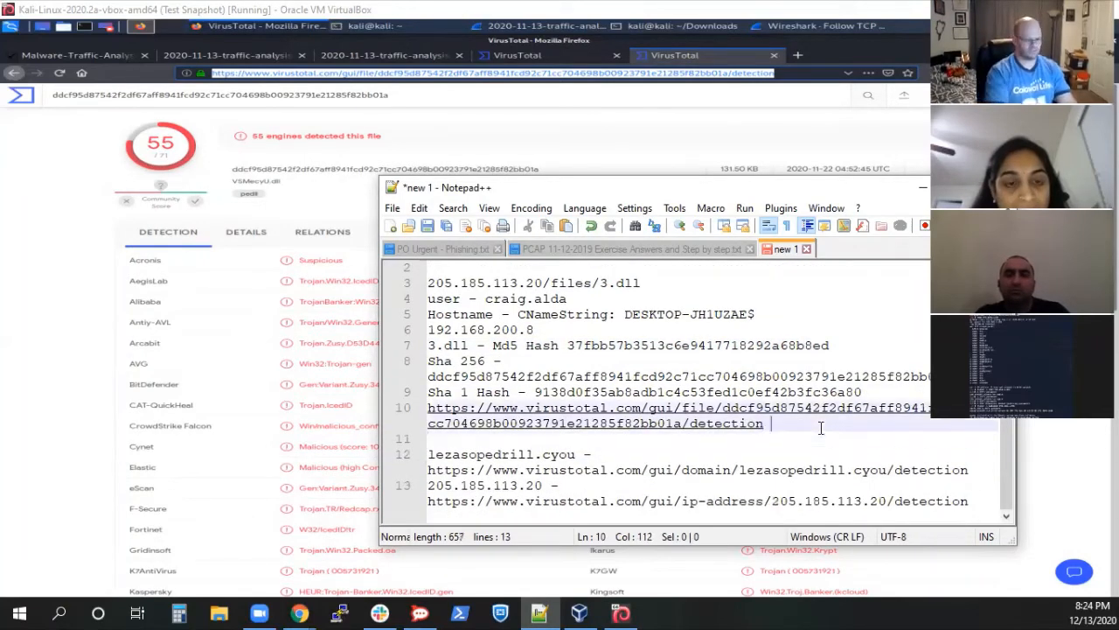
type("- Score ")
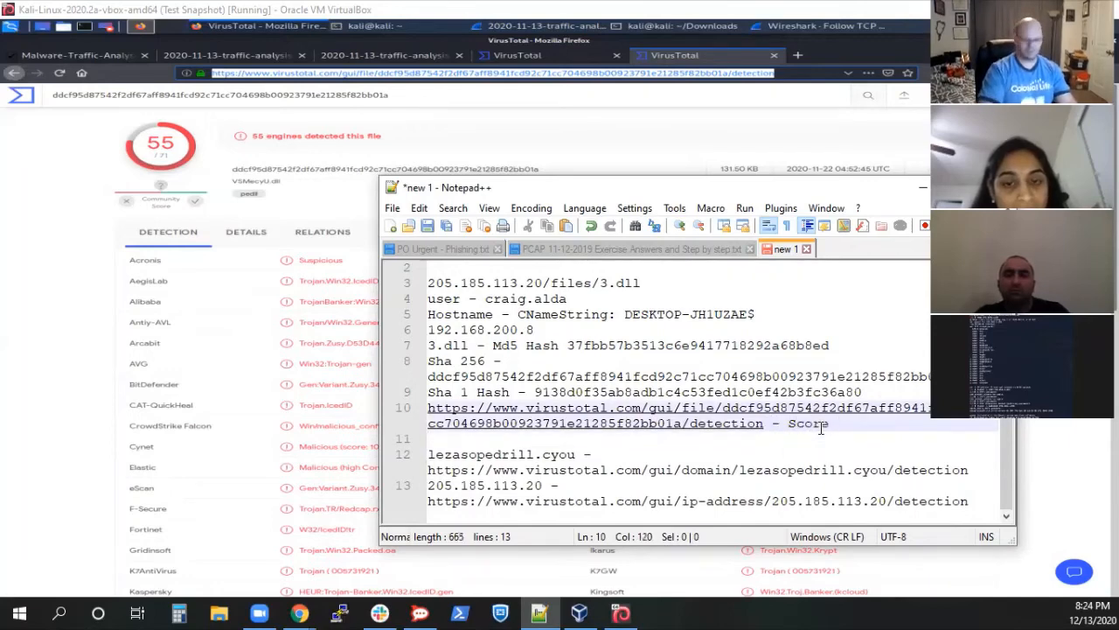
type("55/71")
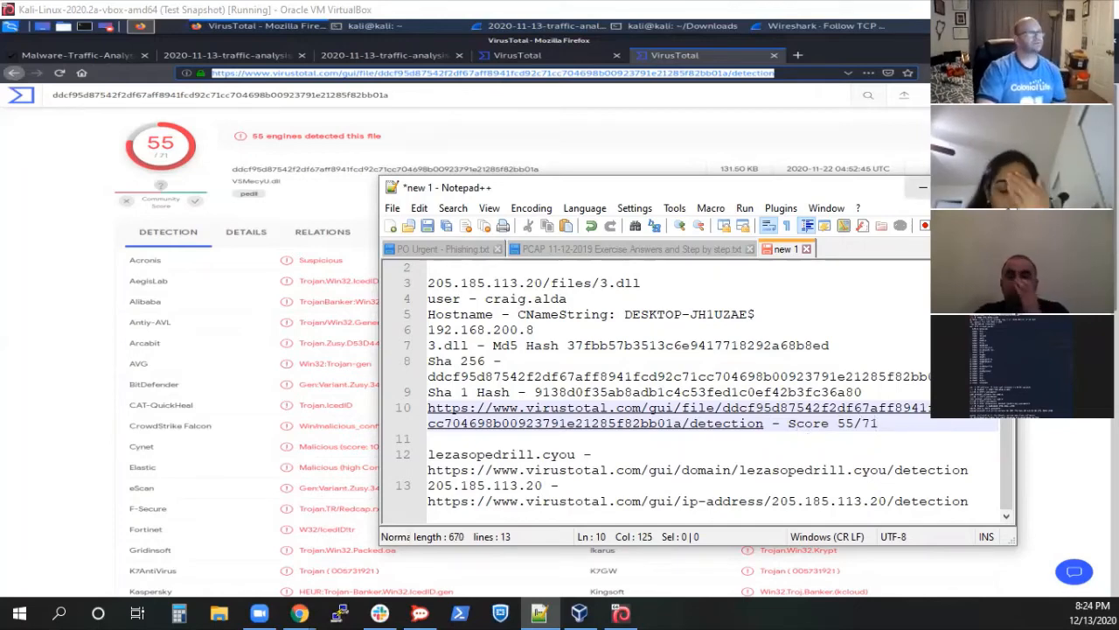
Step: Close the 3.dll report tab and read the community comments on the VirusTotal report for 205.185.113.20
left_click(776, 55)
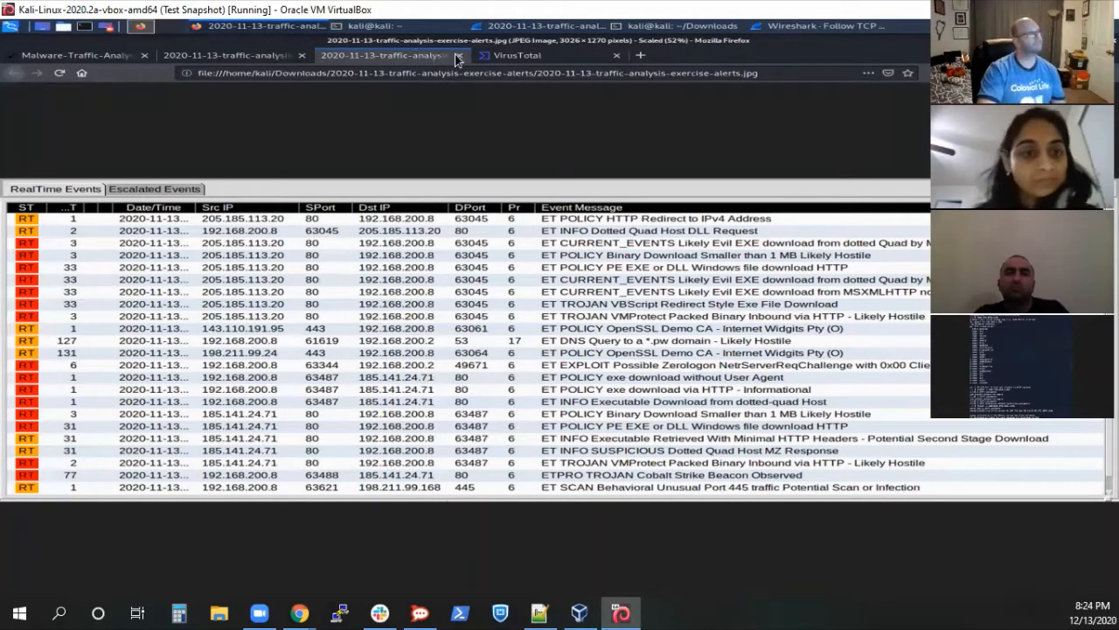
left_click(505, 57)
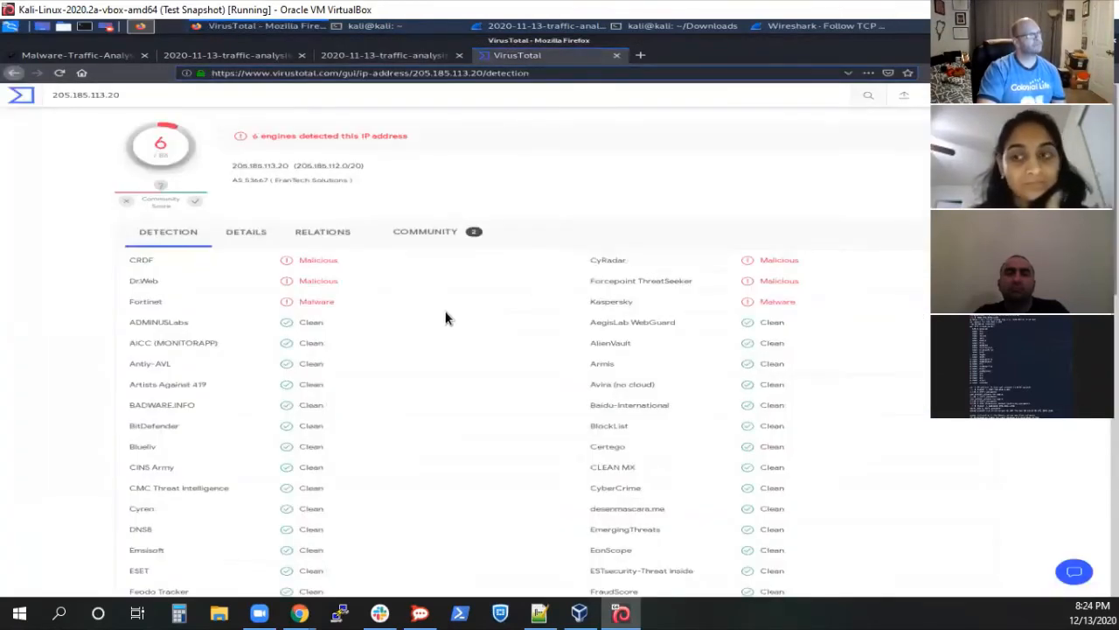
left_click(421, 238)
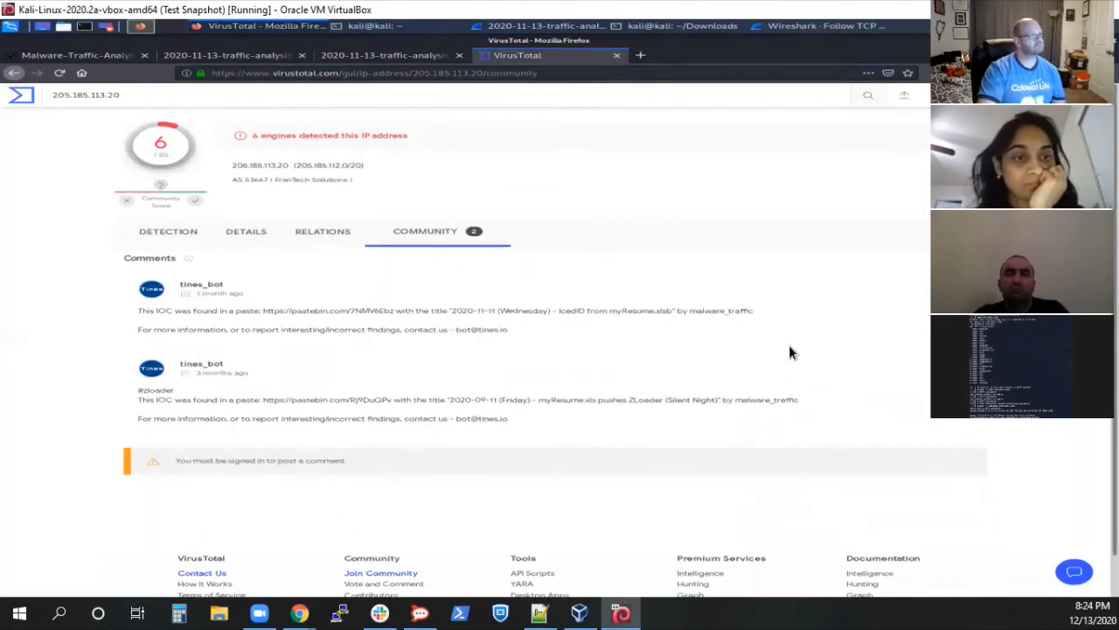
scroll(630, 385, "down", 1)
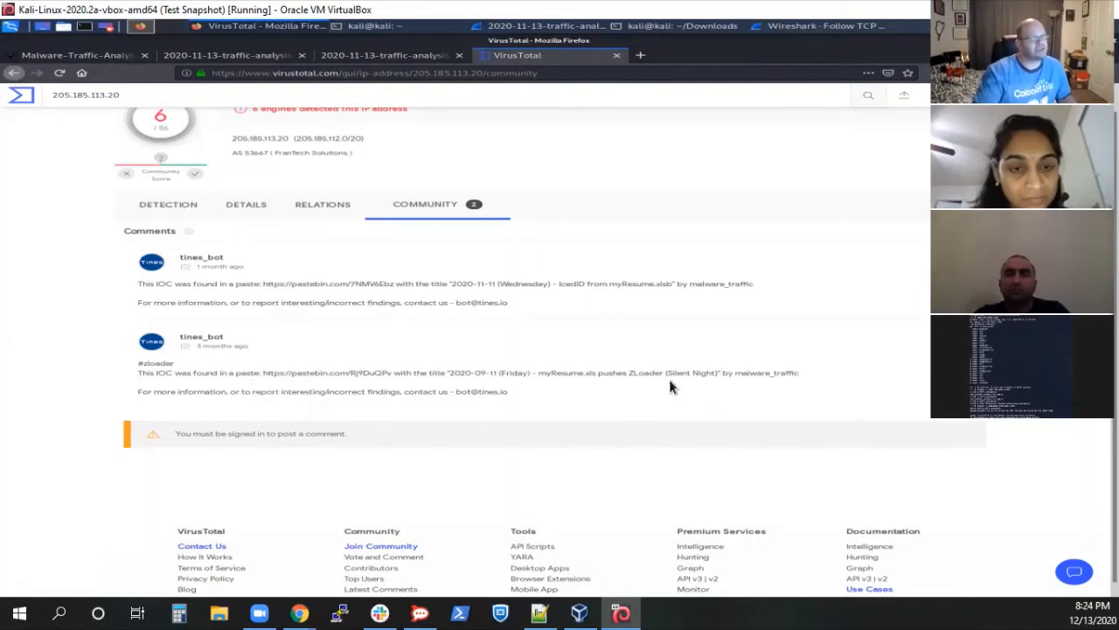
left_click_drag(540, 371, 613, 385)
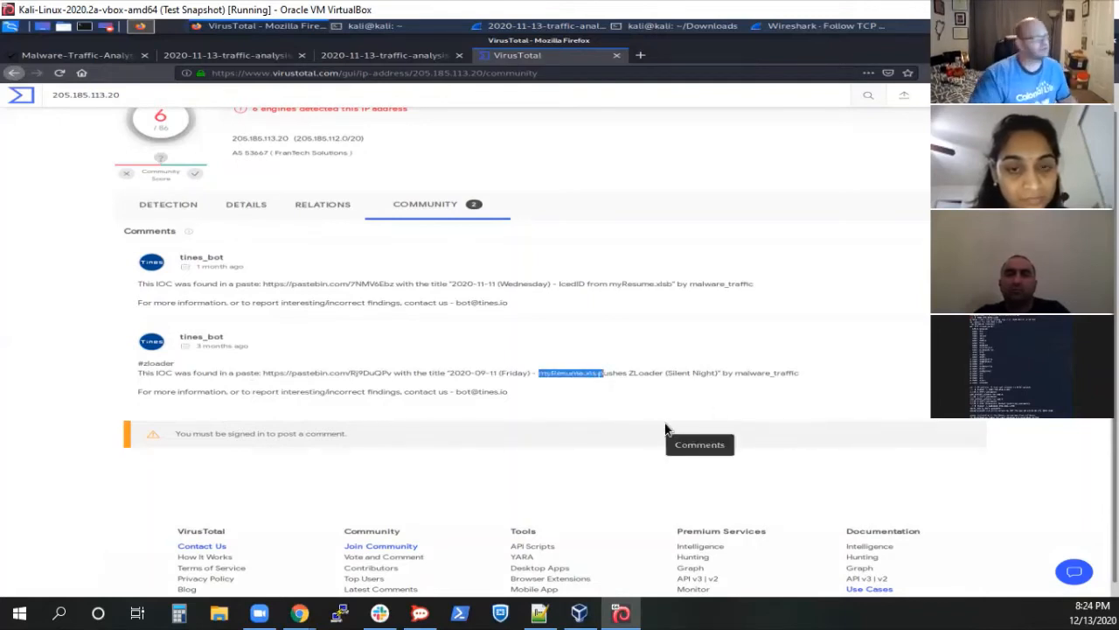
left_click(632, 394)
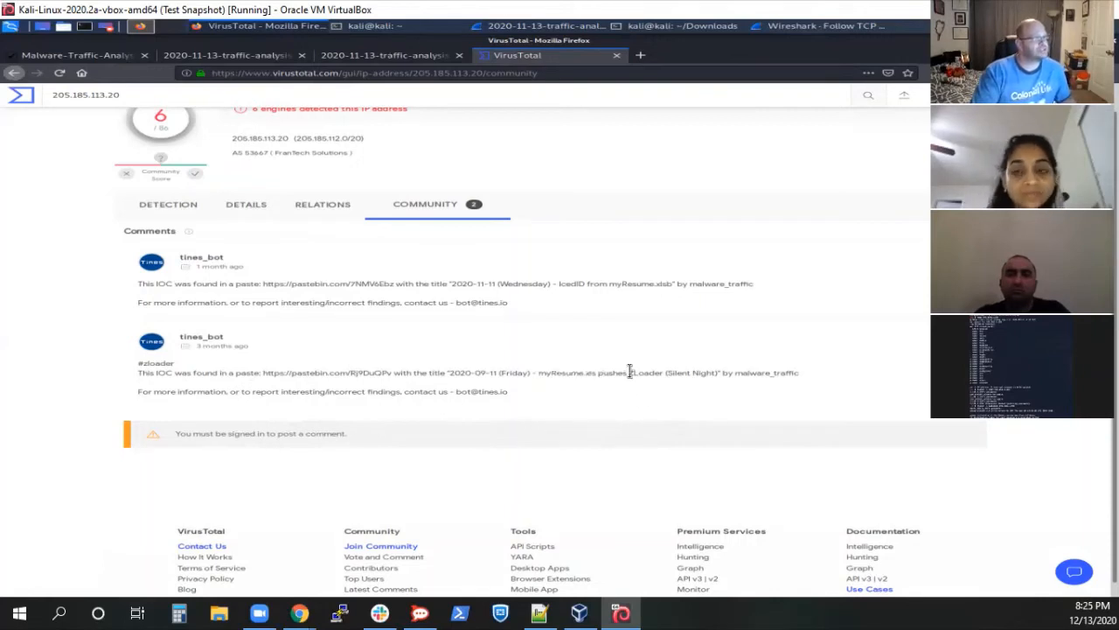
left_click_drag(639, 372, 801, 383)
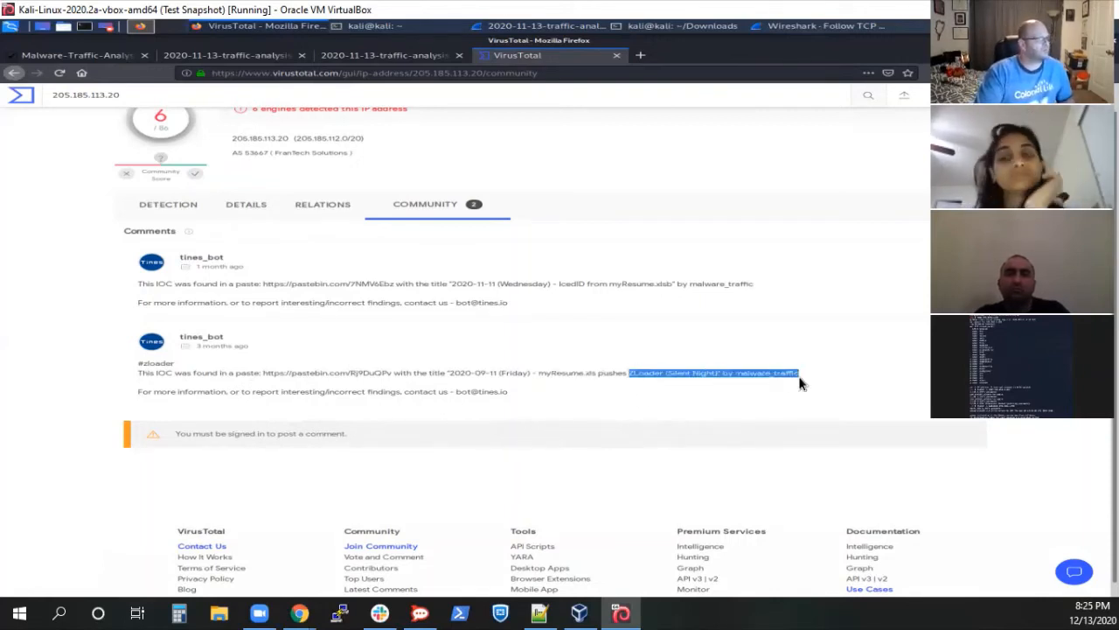
left_click(826, 325)
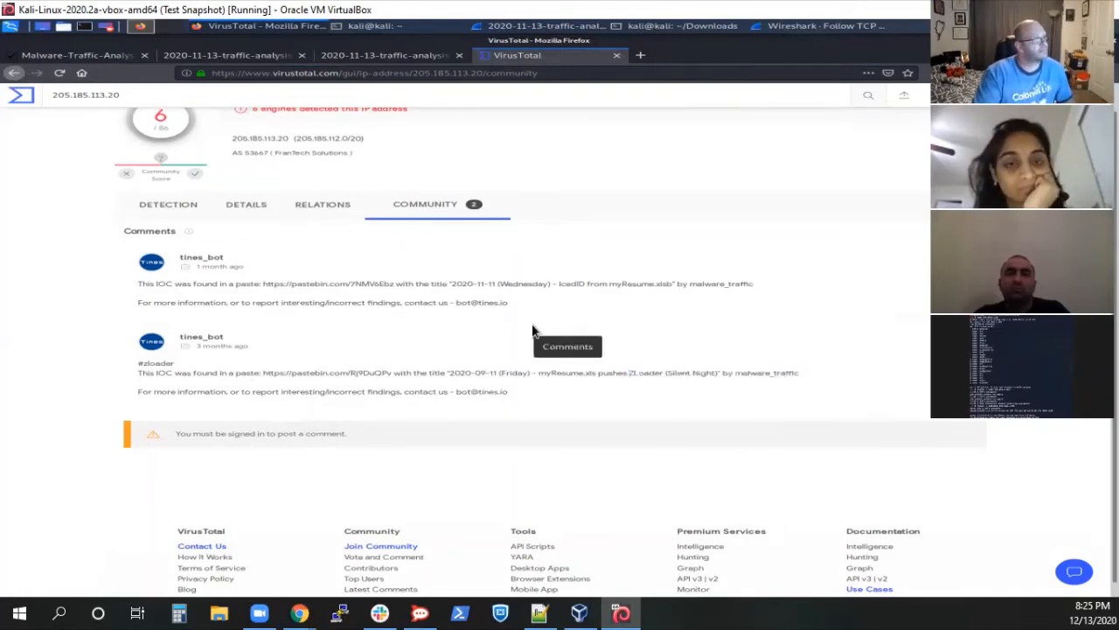
Step: Examine the relations of 205.185.113.20 on VirusTotal, including its communicating files and the files referring to it
left_click(306, 212)
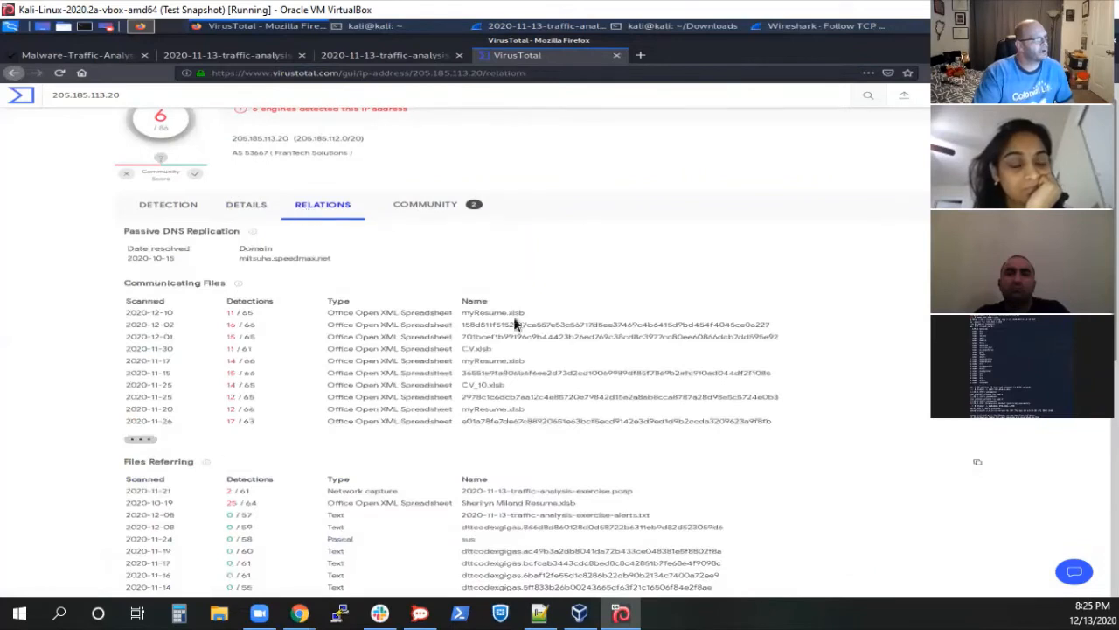
scroll(859, 413, "down", 1)
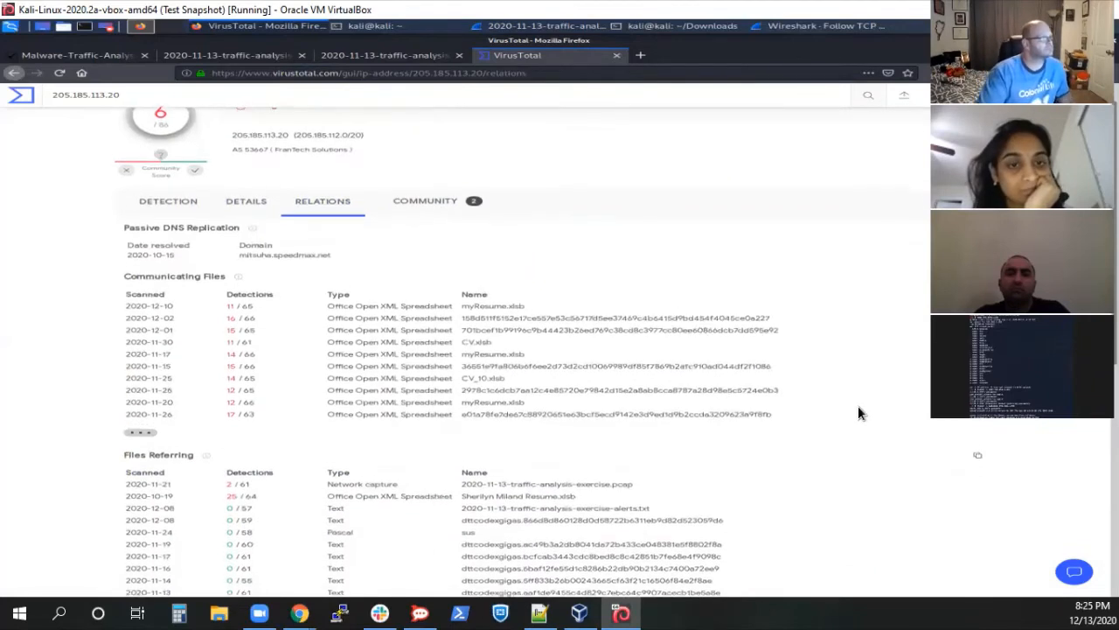
scroll(859, 408, "down", 2)
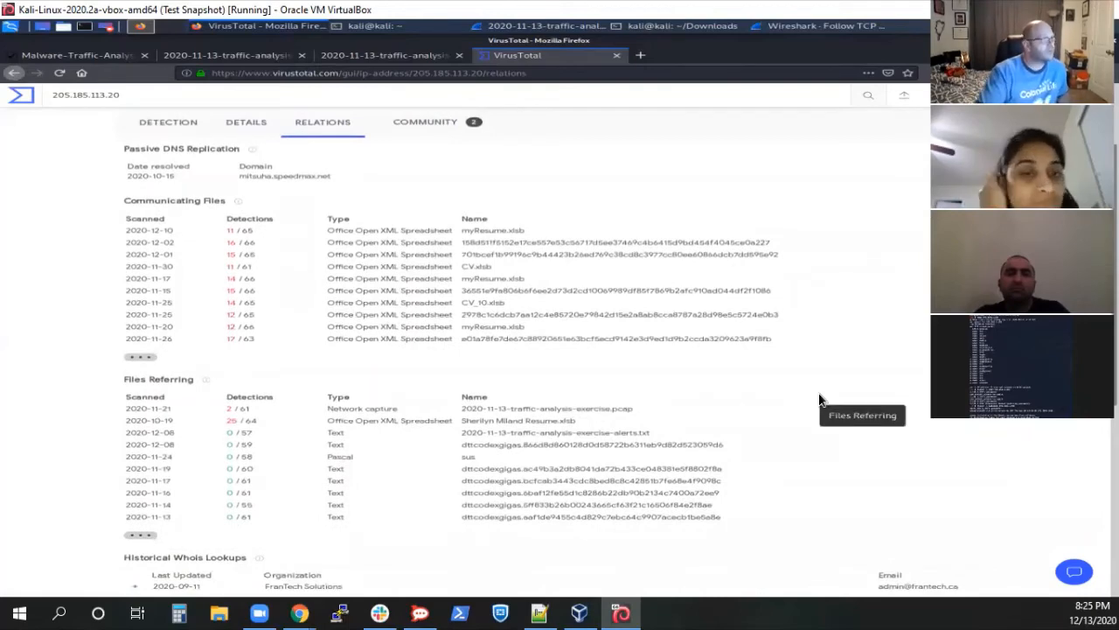
scroll(680, 388, "down", 1)
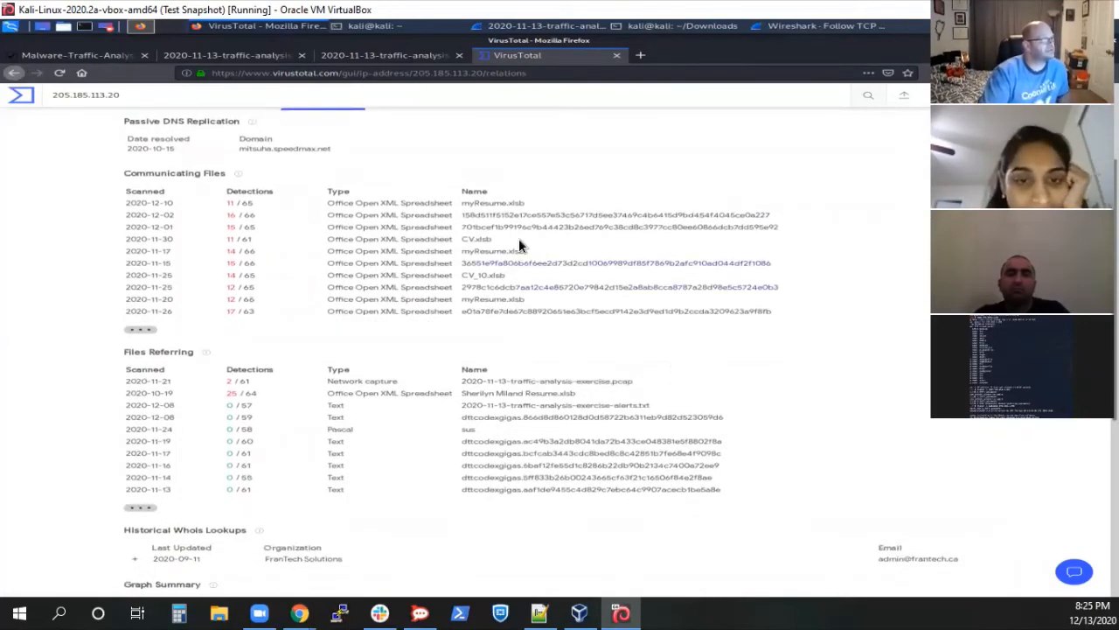
left_click_drag(491, 238, 459, 242)
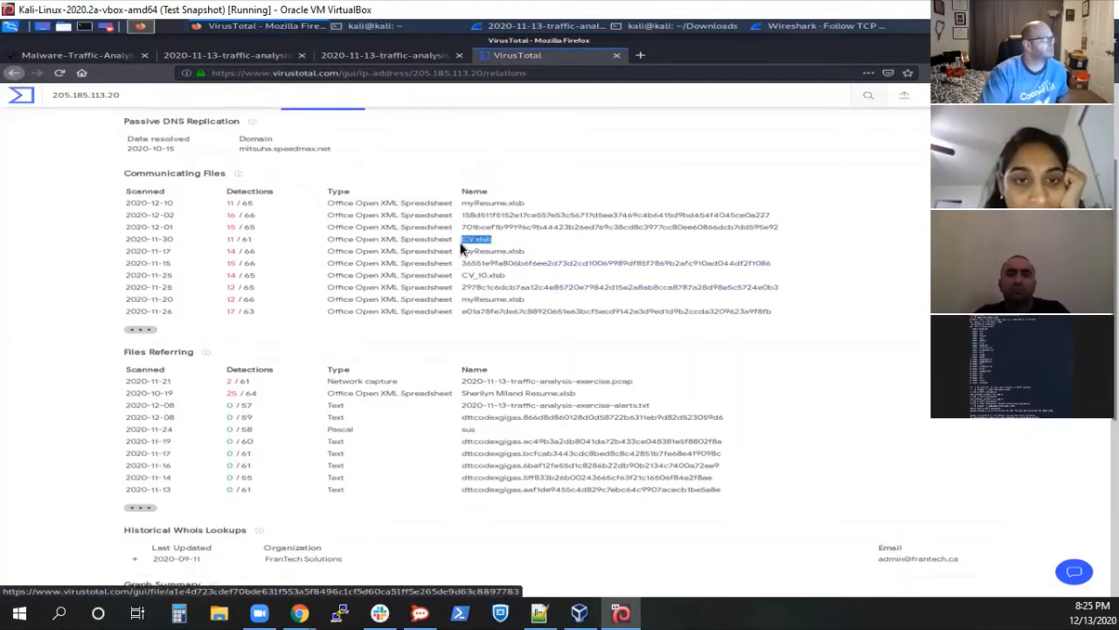
left_click(833, 267)
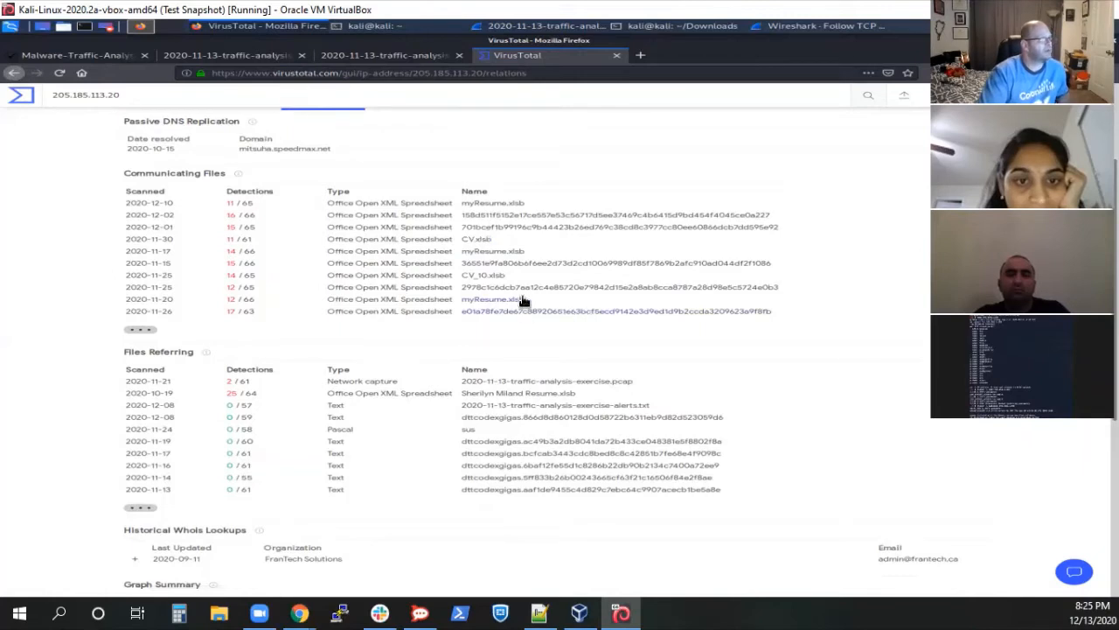
scroll(761, 353, "down", 1)
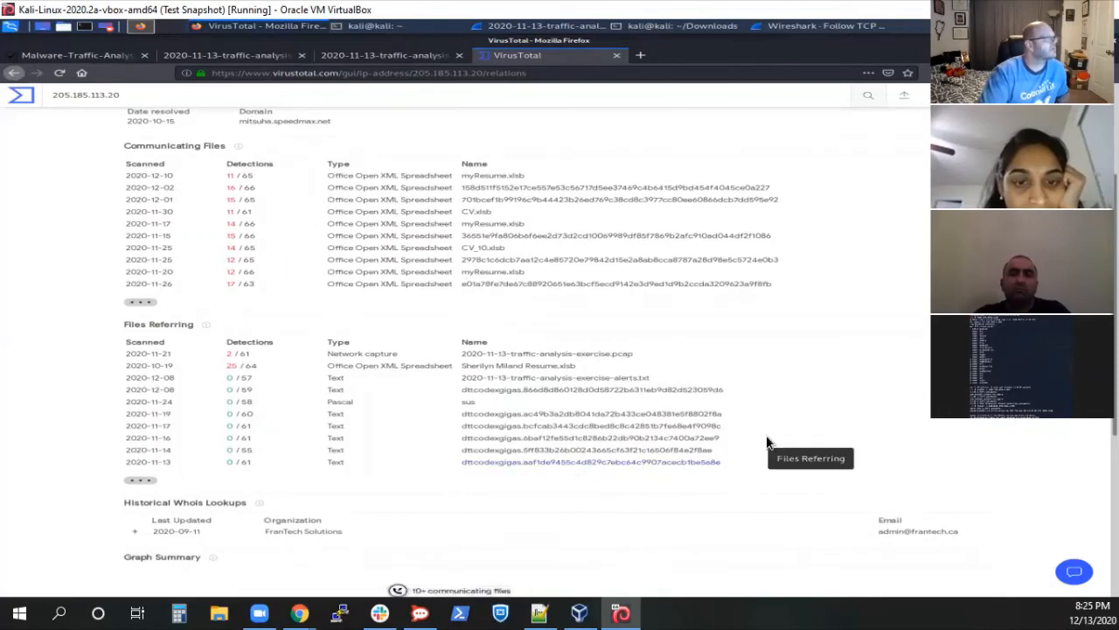
scroll(766, 437, "up", 3)
scroll(505, 283, "up", 1)
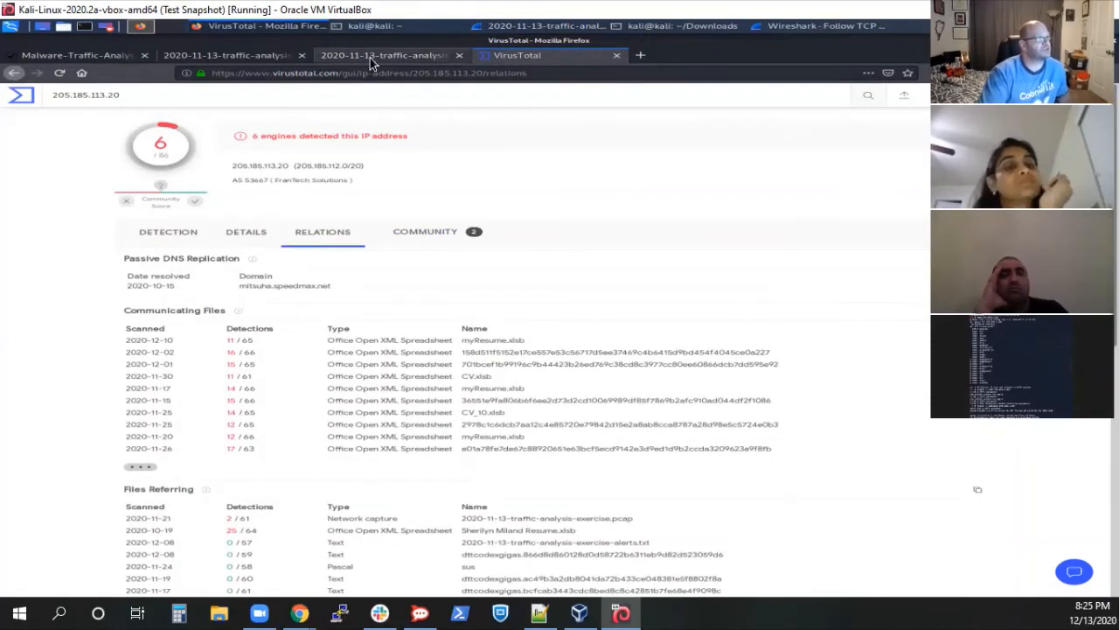
Step: Copy the VirusTotal file report link from the notes, load it in place of the 205.185.113.20 report, and view the file's details
left_click(539, 613)
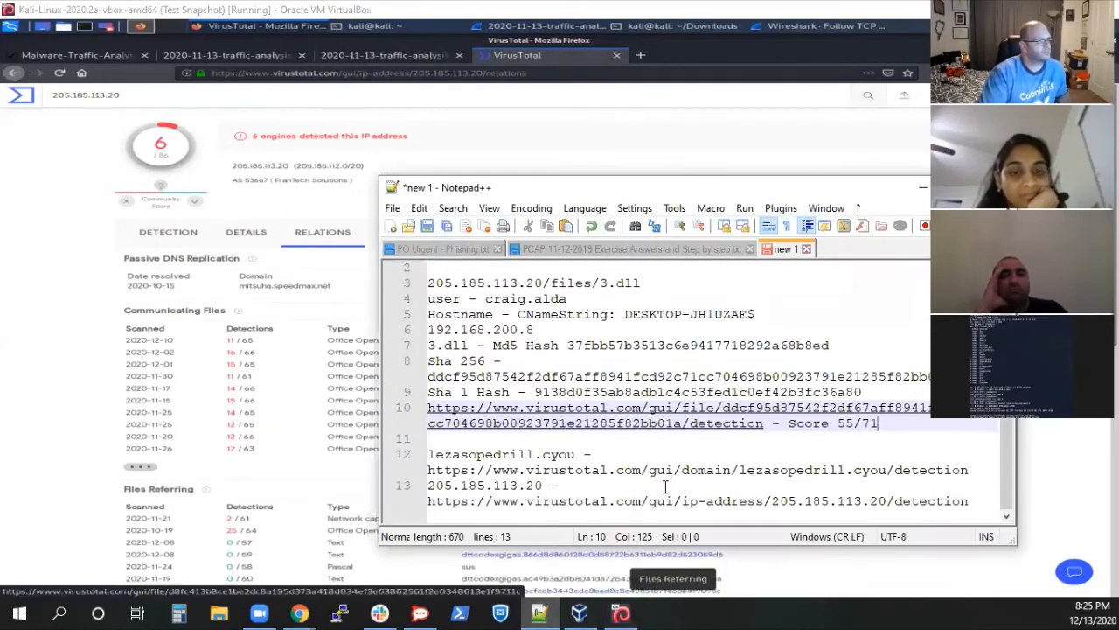
double_click(760, 428)
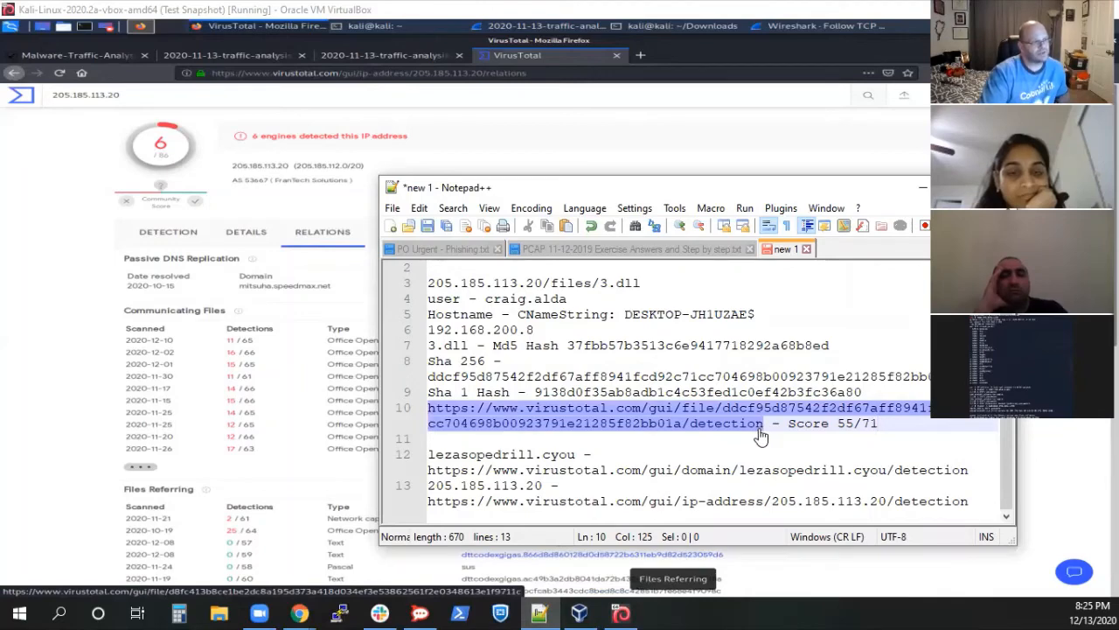
left_click_drag(764, 424, 420, 410)
right_click(479, 418)
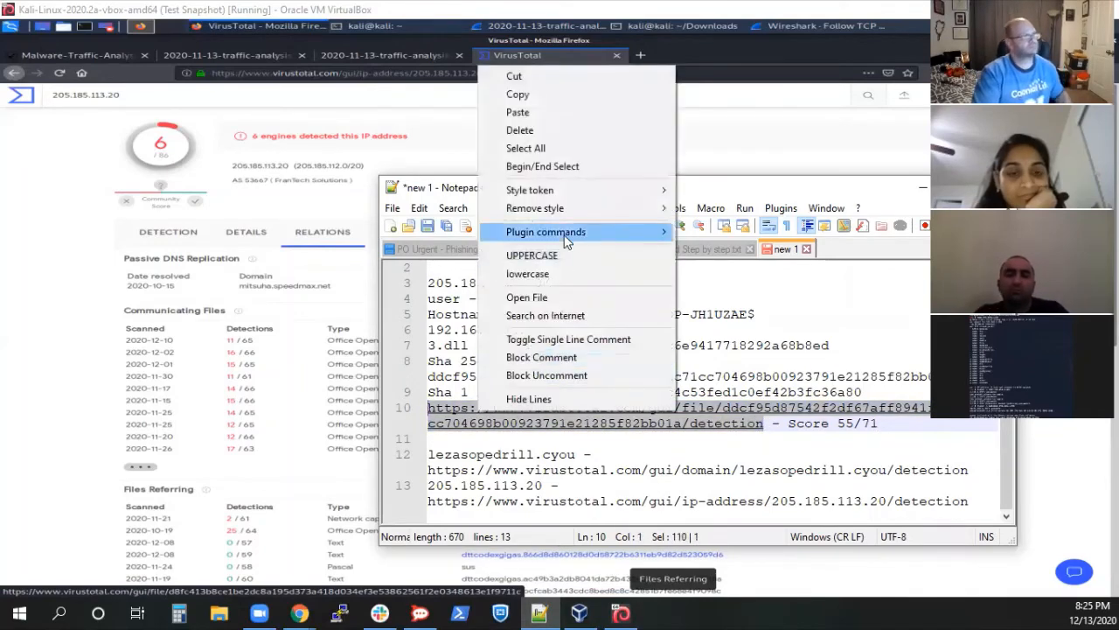
left_click(518, 94)
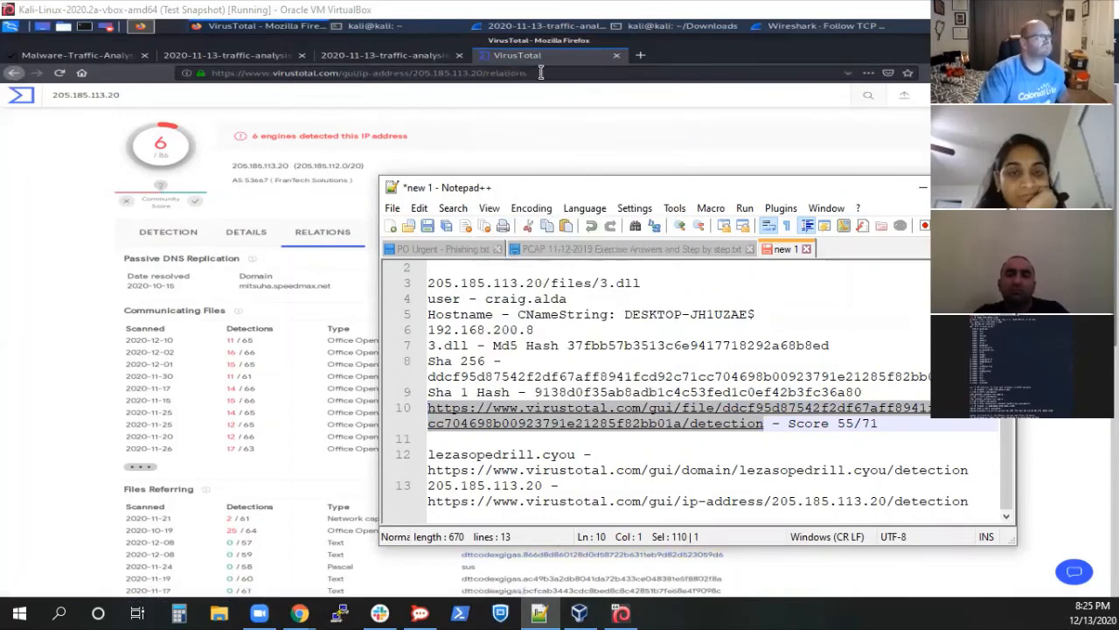
left_click(542, 73)
left_click_drag(541, 73, 150, 65)
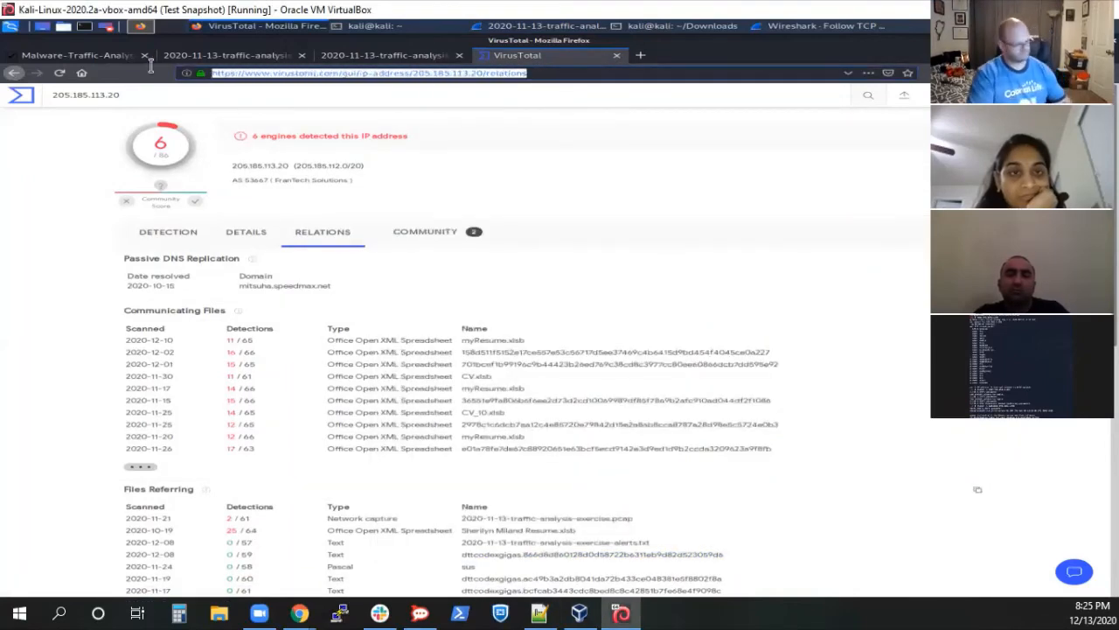
key("ctrl+v")
key("Return")
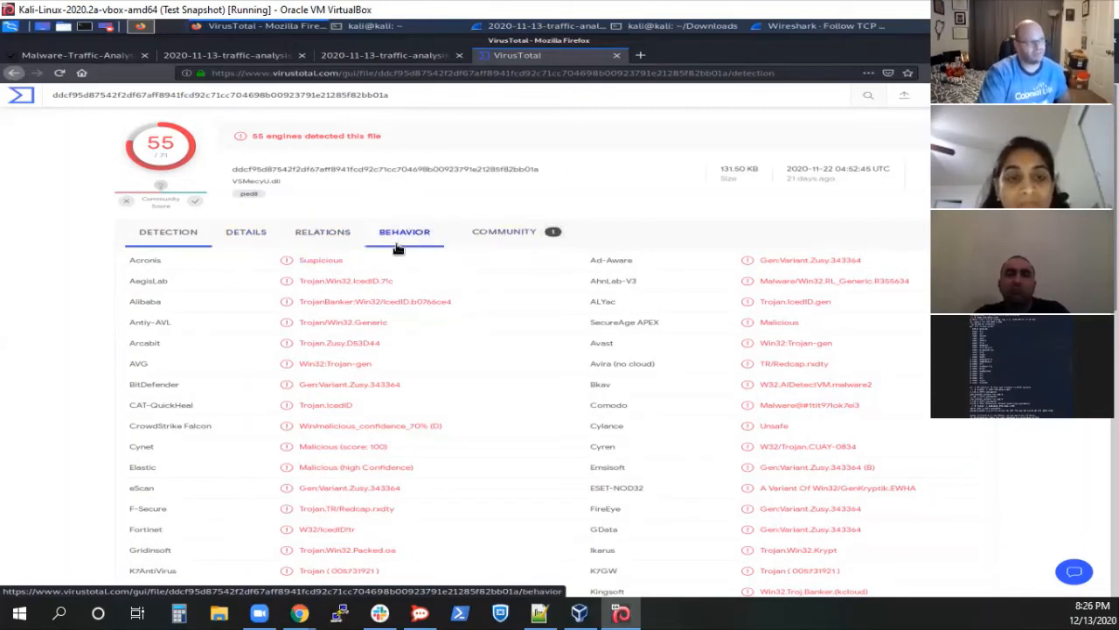
left_click(253, 240)
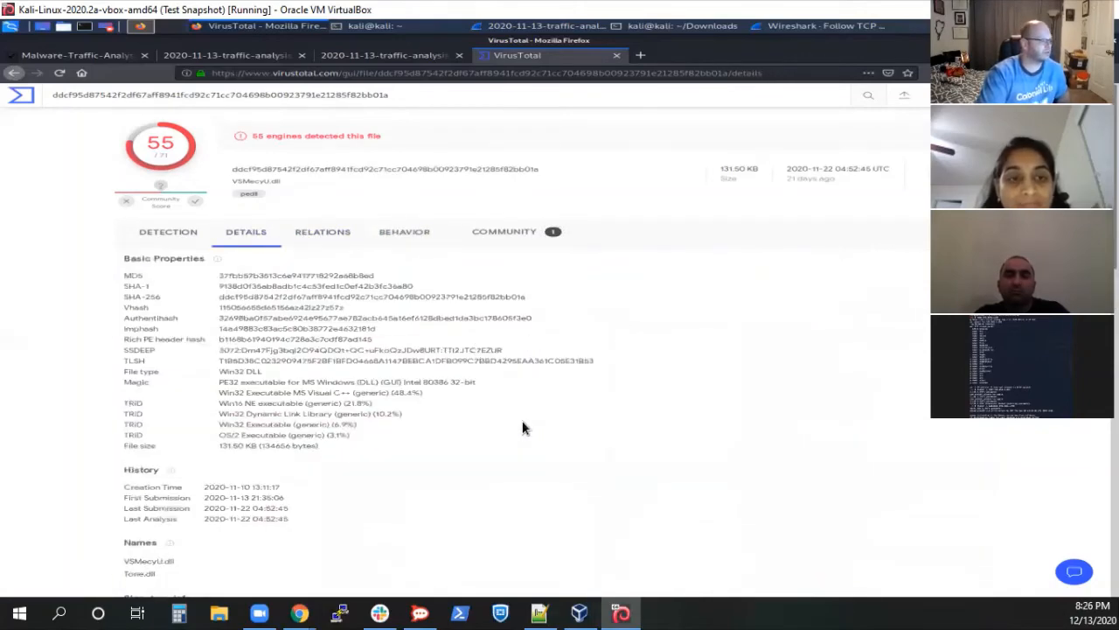
Step: Copy the two alternative file names, VSMecyU.dll and Tone.dll, from the names section of the VirusTotal file details
scroll(525, 424, "down", 1)
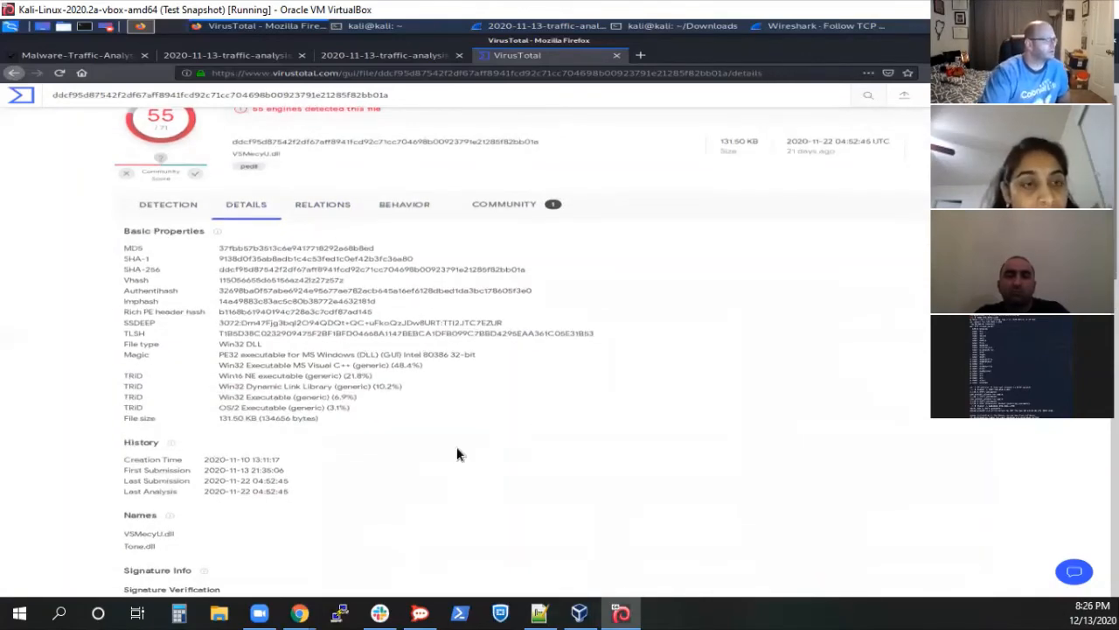
scroll(398, 450, "down", 1)
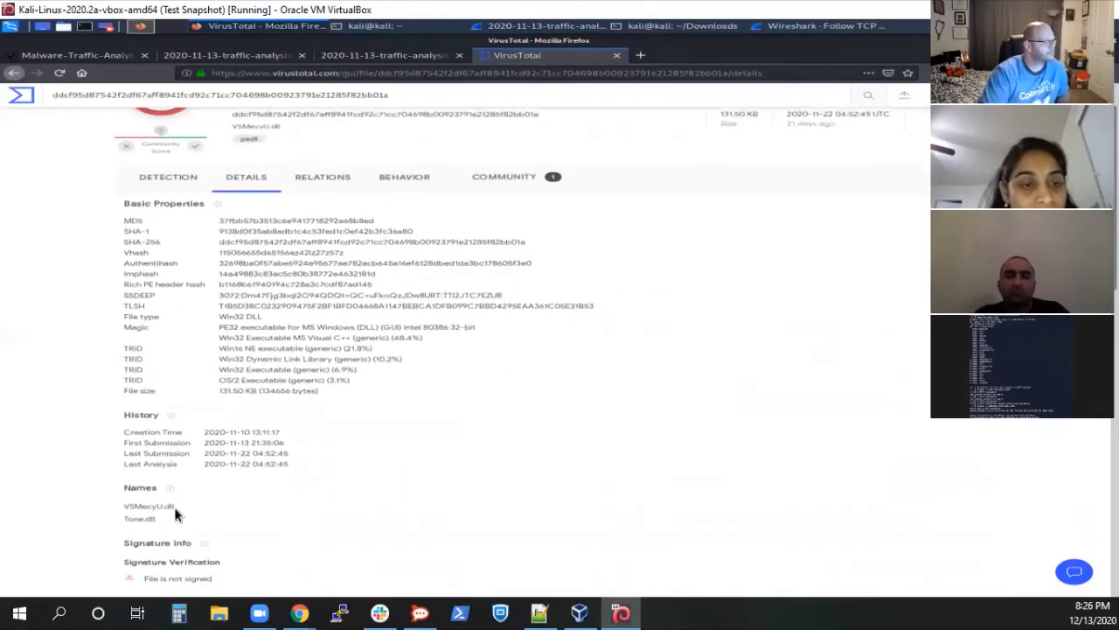
left_click_drag(175, 514, 119, 505)
left_click(212, 512)
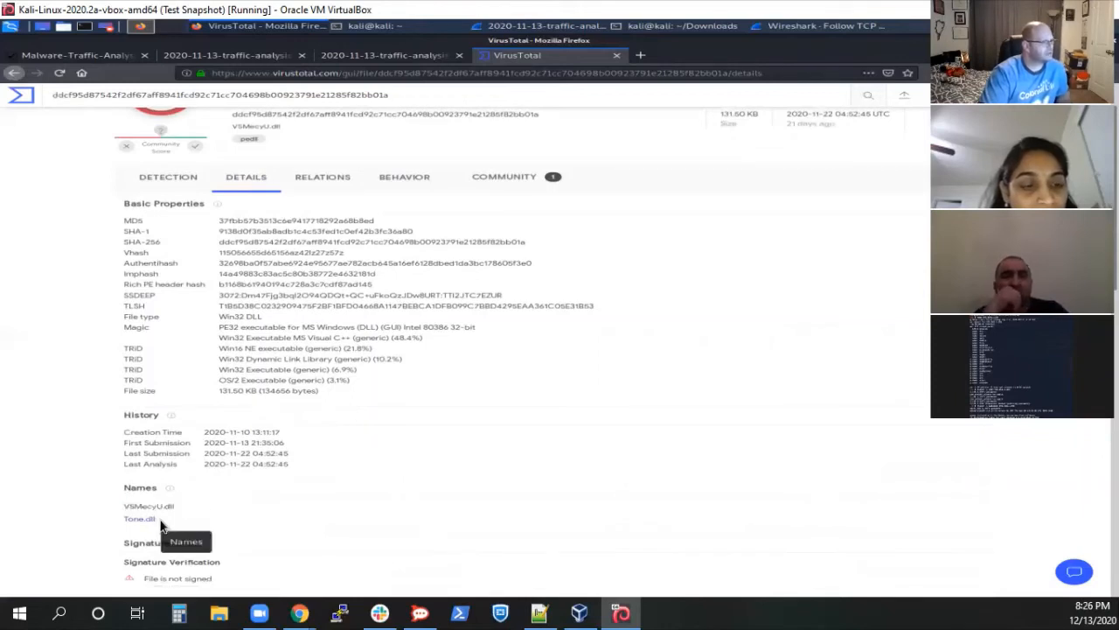
left_click_drag(156, 522, 127, 504)
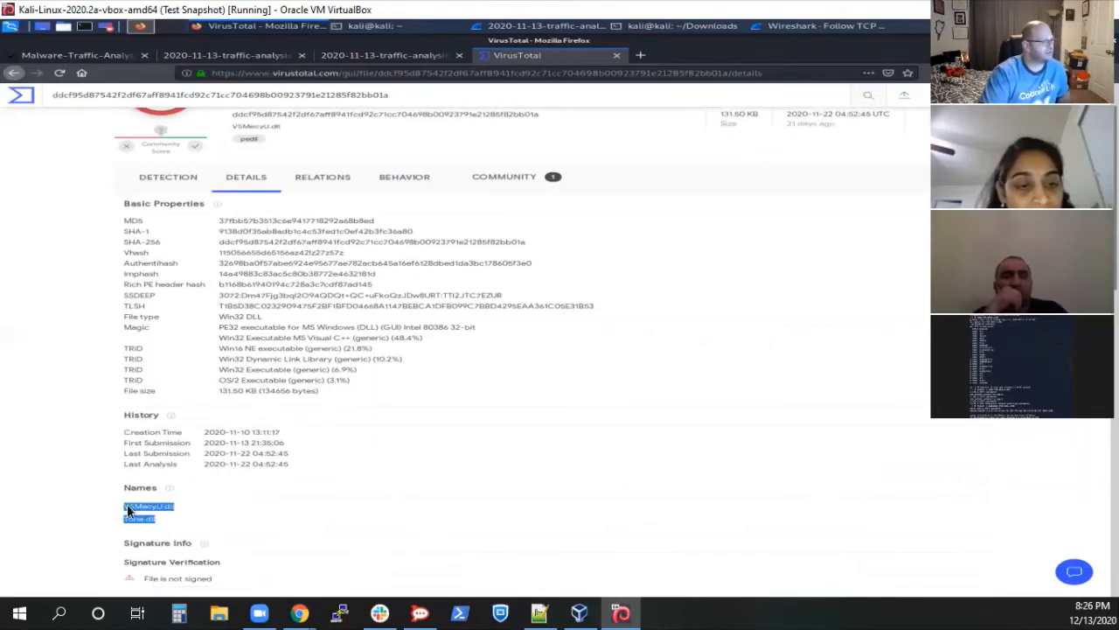
left_click(178, 509)
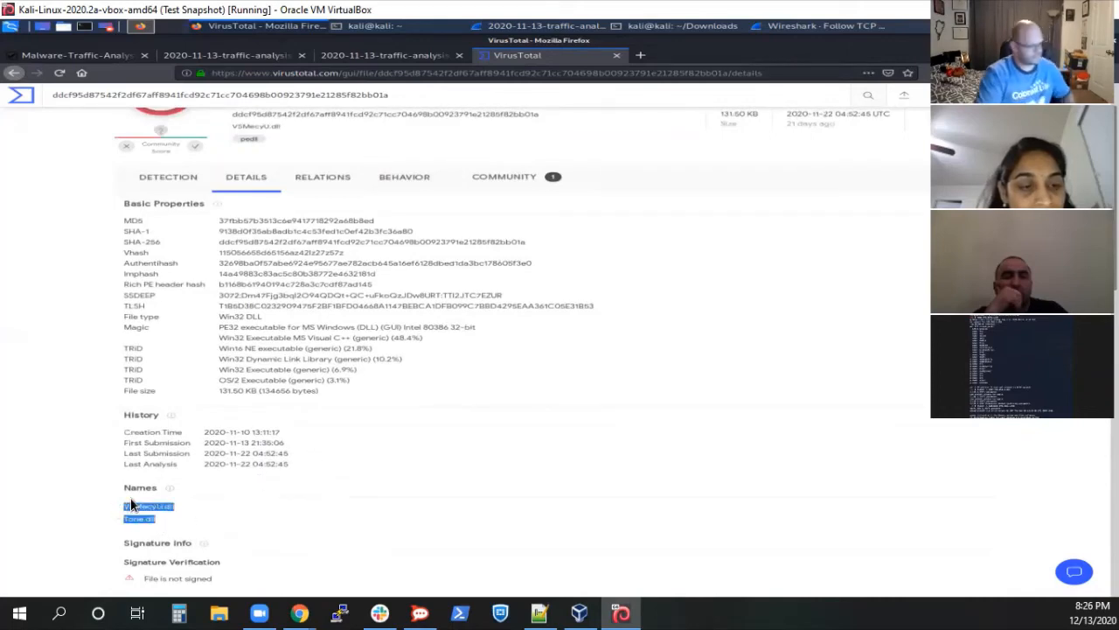
Step: Switch to the Notepad++ notes and add a "Details" heading below the file report link and score
left_click(540, 612)
left_click(880, 424)
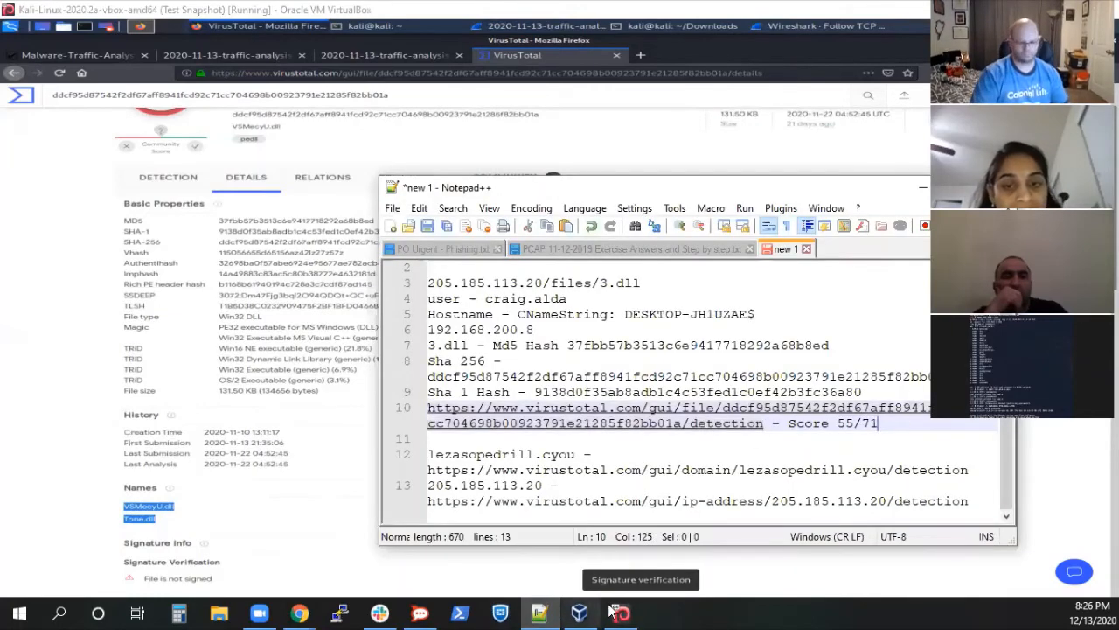
key("Return")
key("Return")
type("Details")
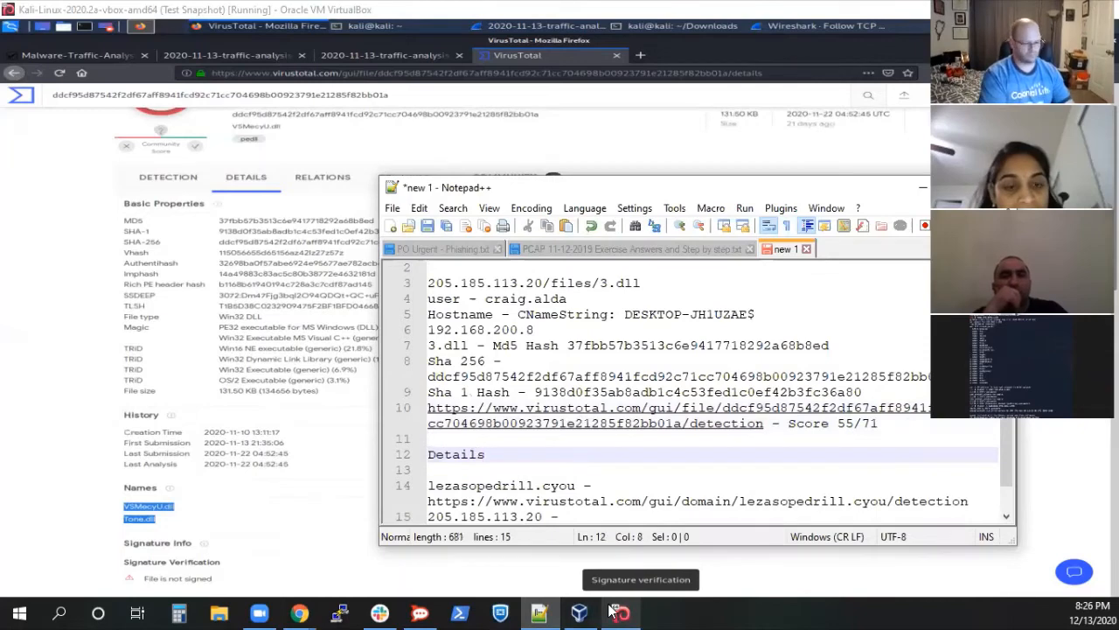
key("Return")
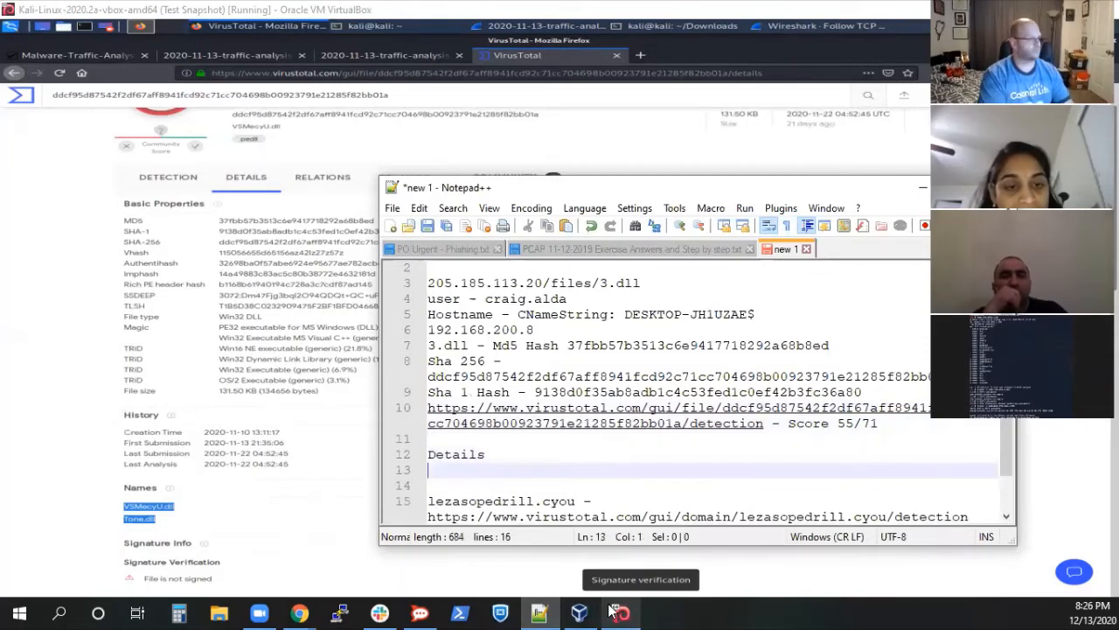
Step: Under Details, add an indented line "Potential Files -" with the copied names on one line as "VSMecyU.dll / Tone.dll"
key("Tab")
type("P")
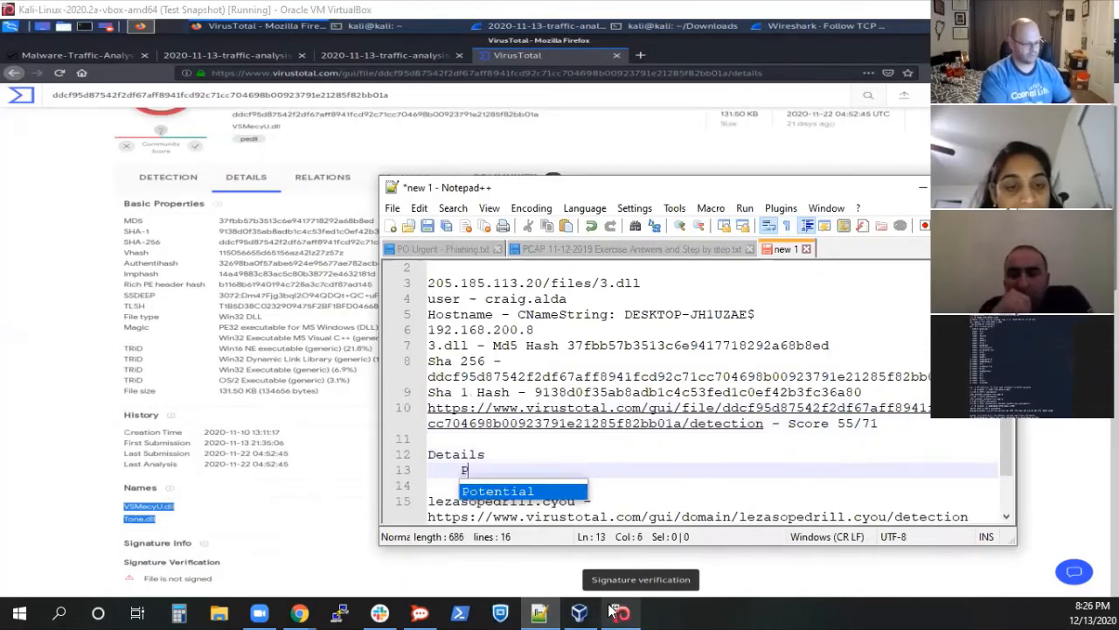
type("otential Files ")
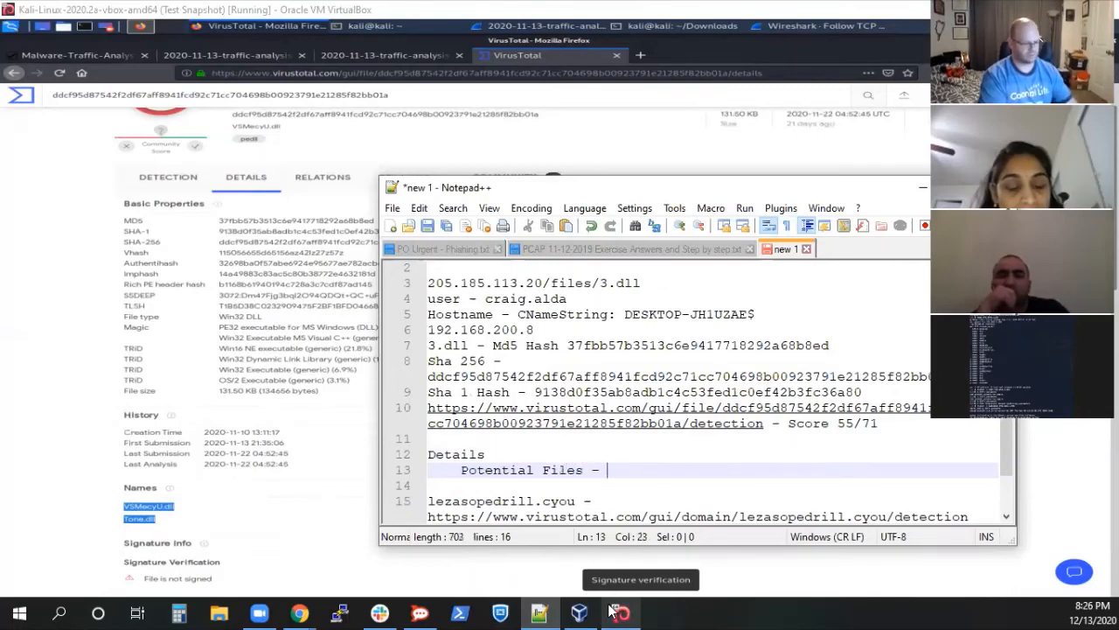
type("-")
key("ctrl+v")
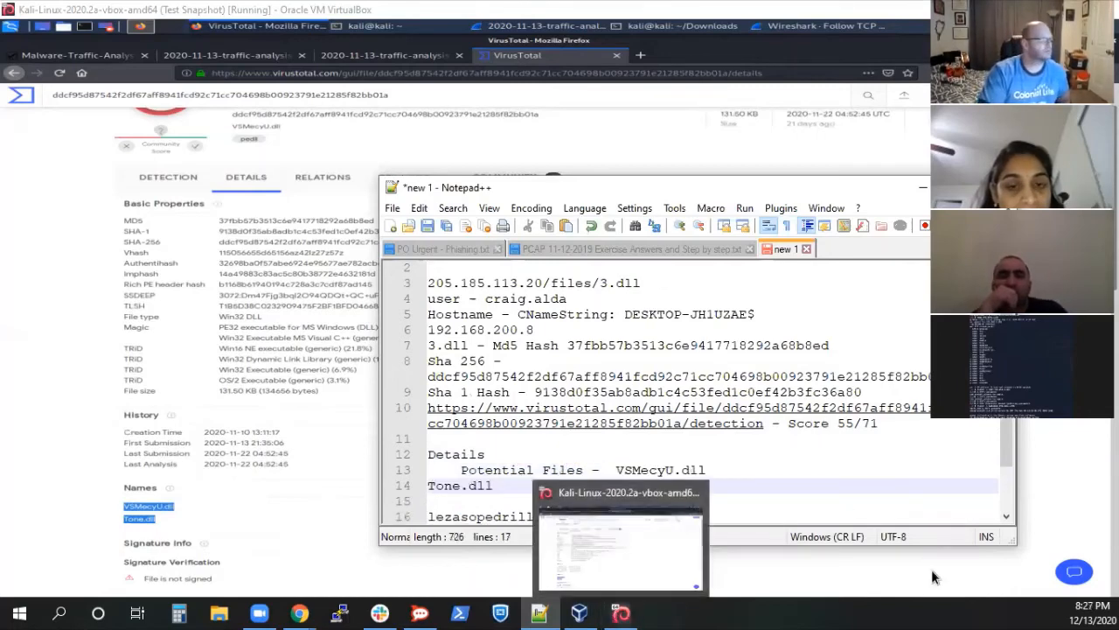
left_click(719, 472)
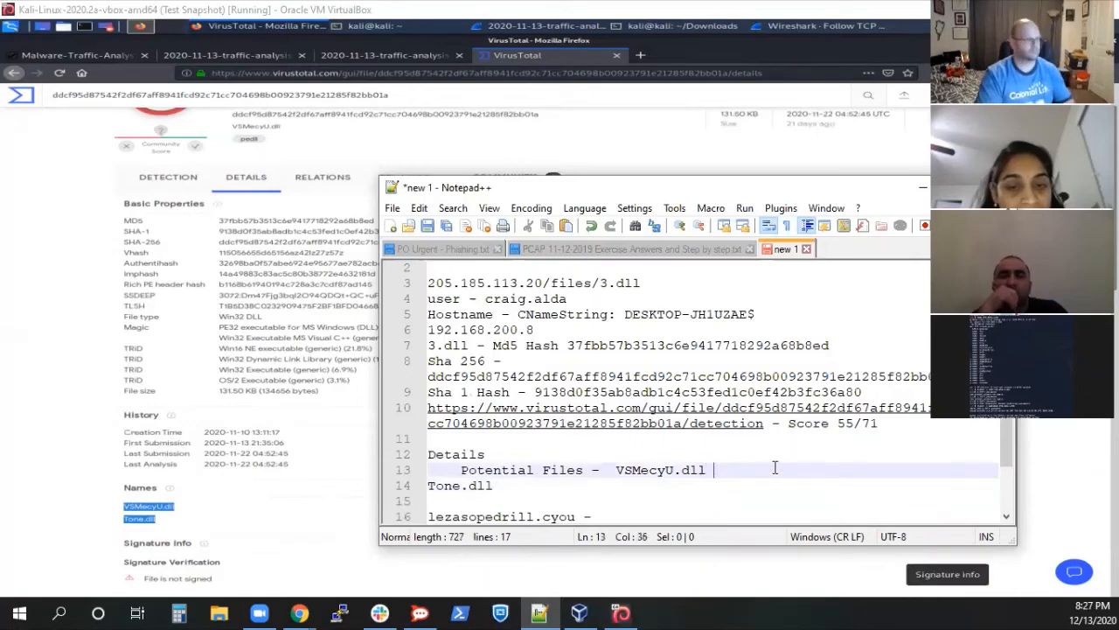
key("Delete")
type("/ Tone.dll")
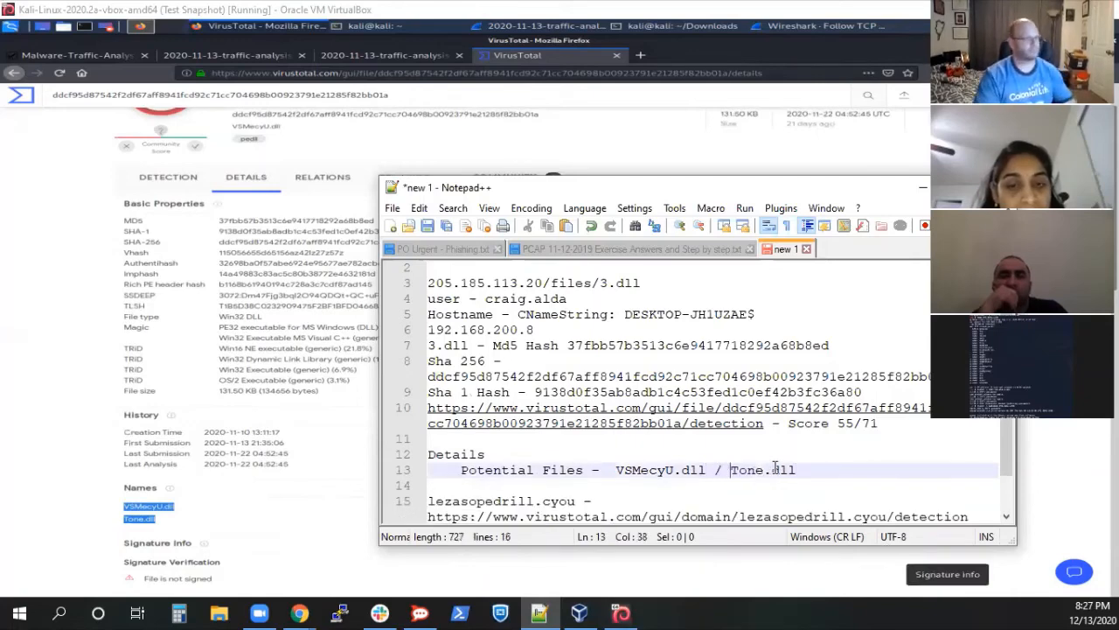
Step: Reword the line to "Potential additional associated with this hash" and move the "Files -" part onto its own further indented line
left_click(541, 469)
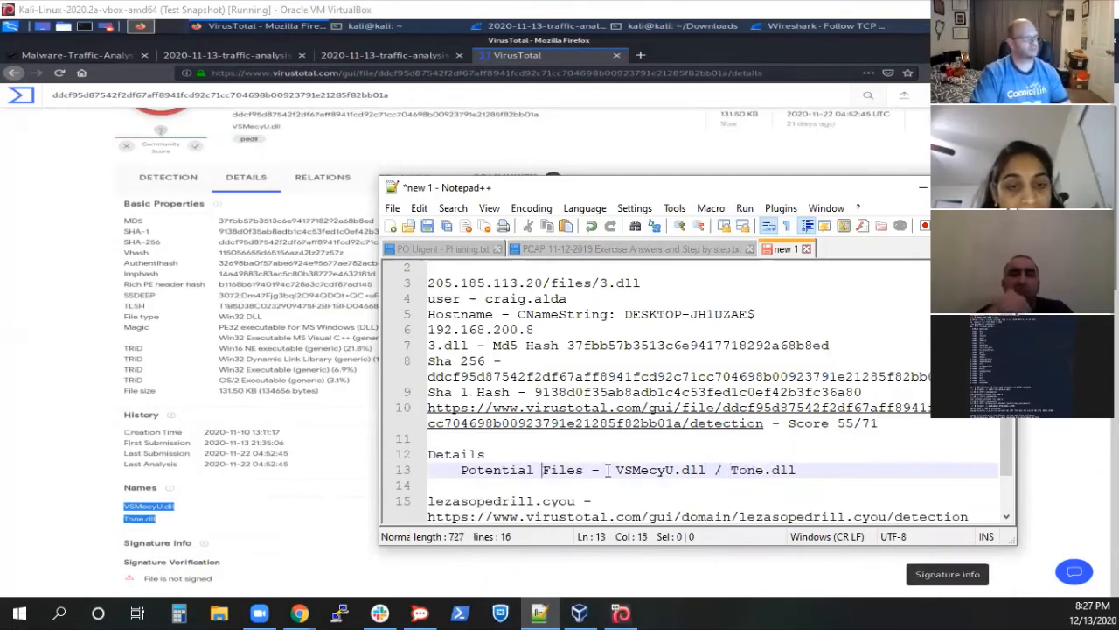
type("additional")
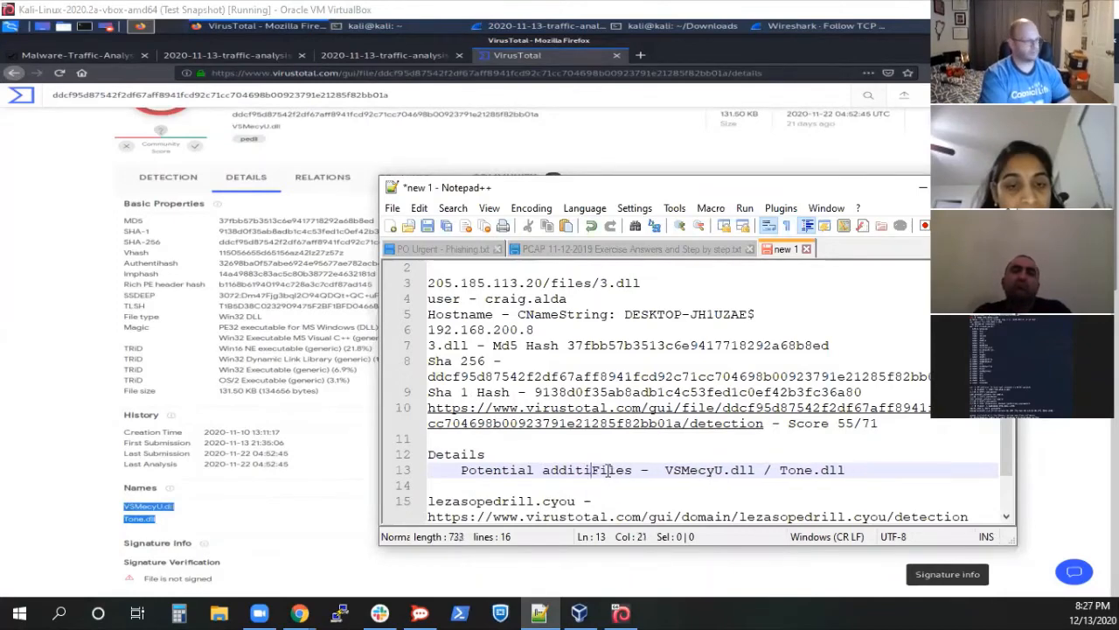
type(" files")
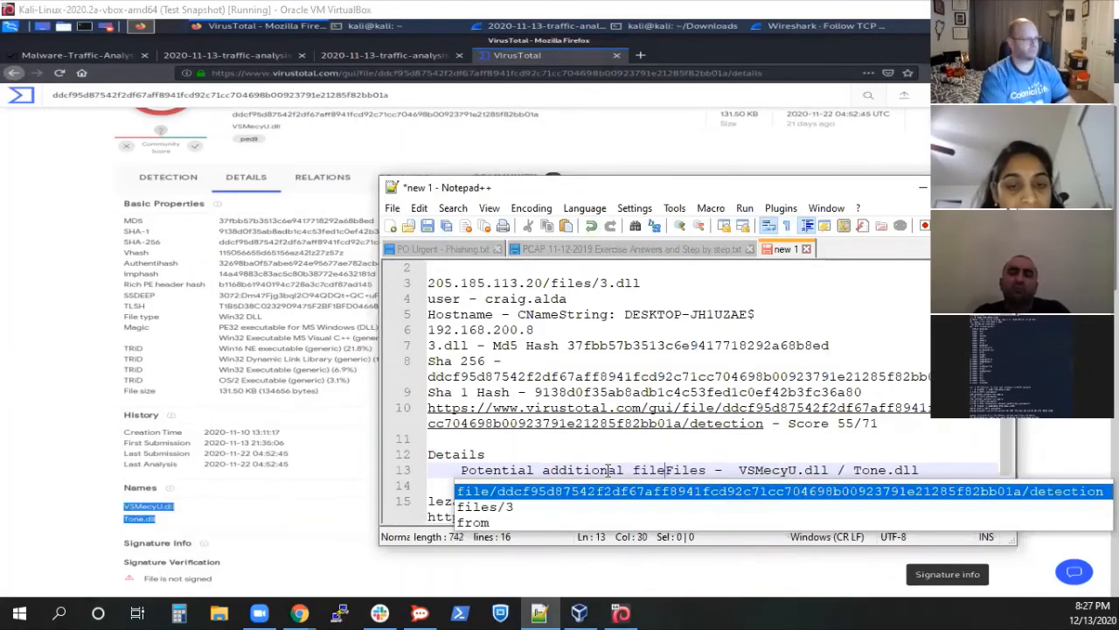
key("BackSpace")
key("BackSpace")
key("BackSpace")
key("BackSpace")
key("BackSpace")
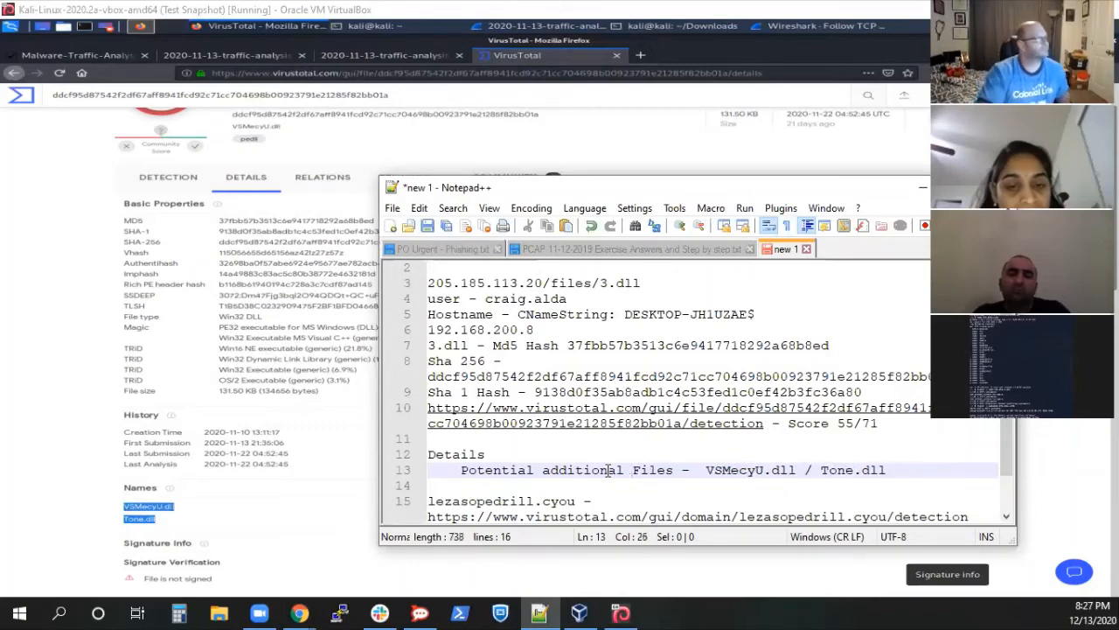
type("associated with")
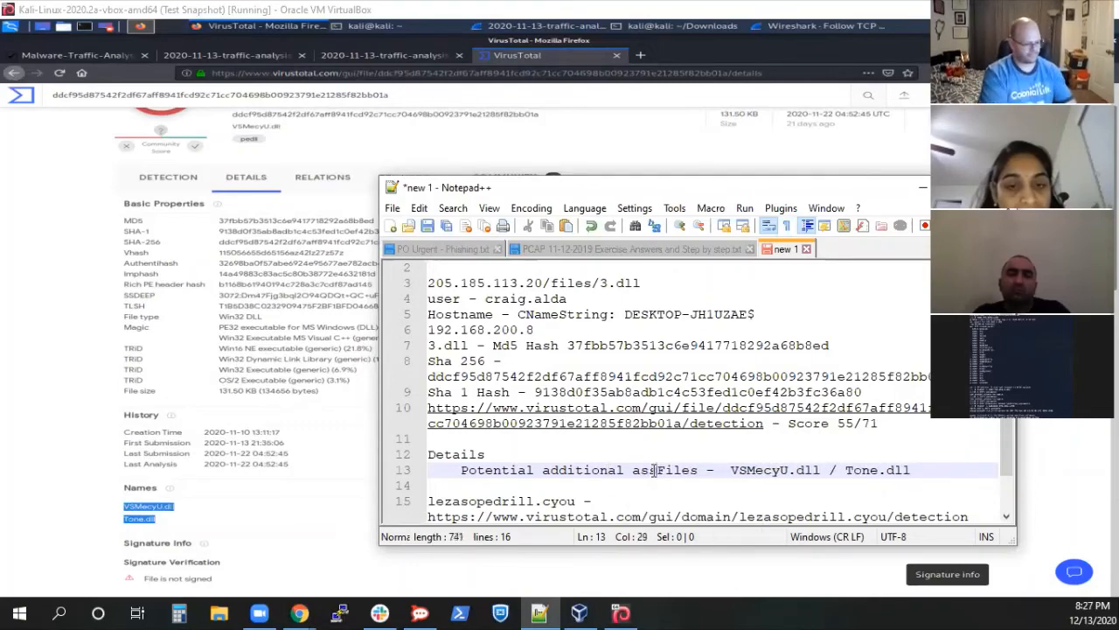
type(" this hash")
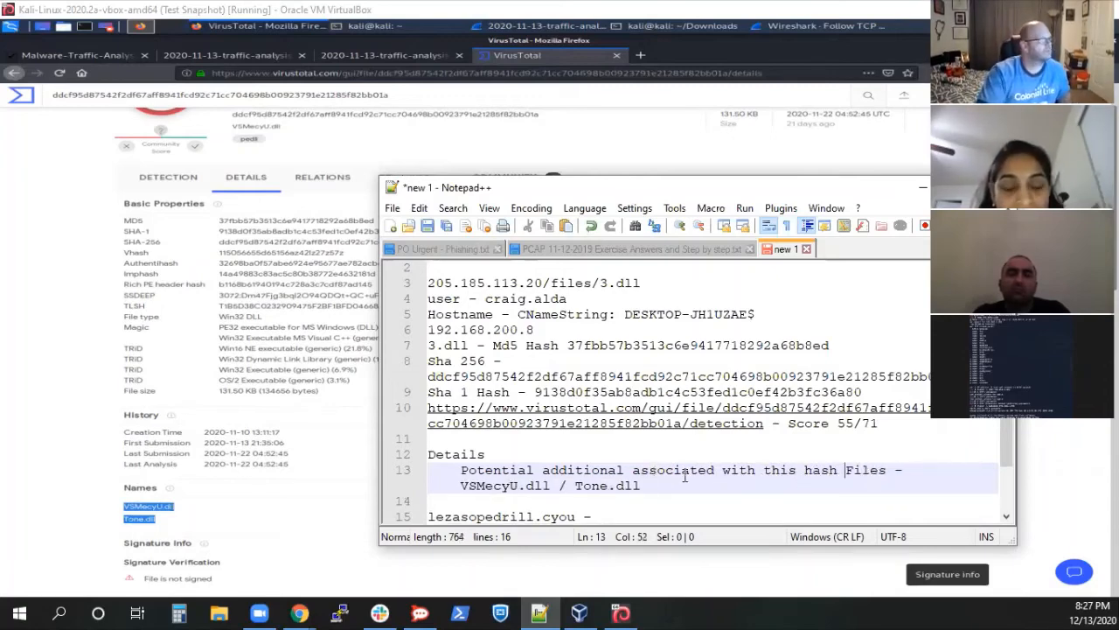
key("Return")
key("Tab")
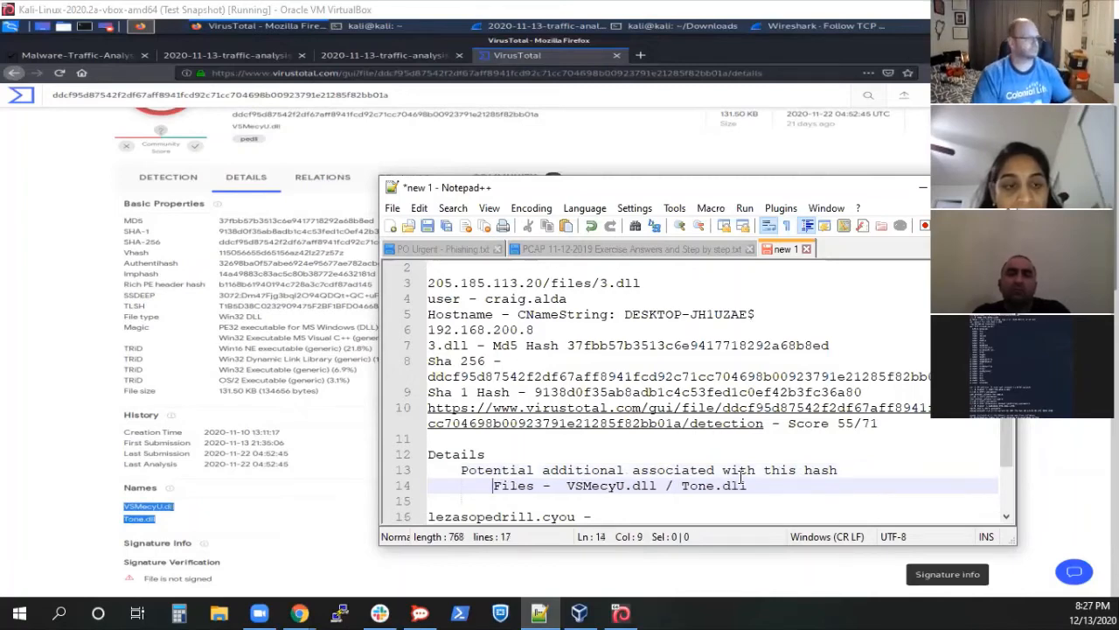
Step: Return to the VirusTotal file details and examine the signature, version information, portable executable header, sections, imports and contained resources
left_click(350, 463)
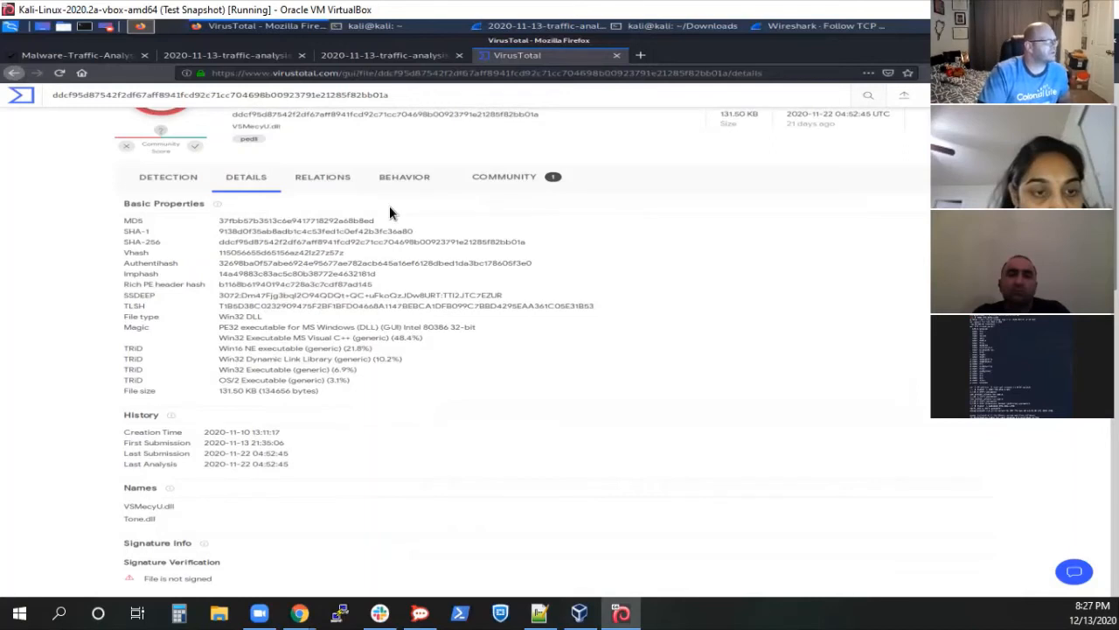
scroll(321, 419, "down", 4)
scroll(320, 424, "down", 2)
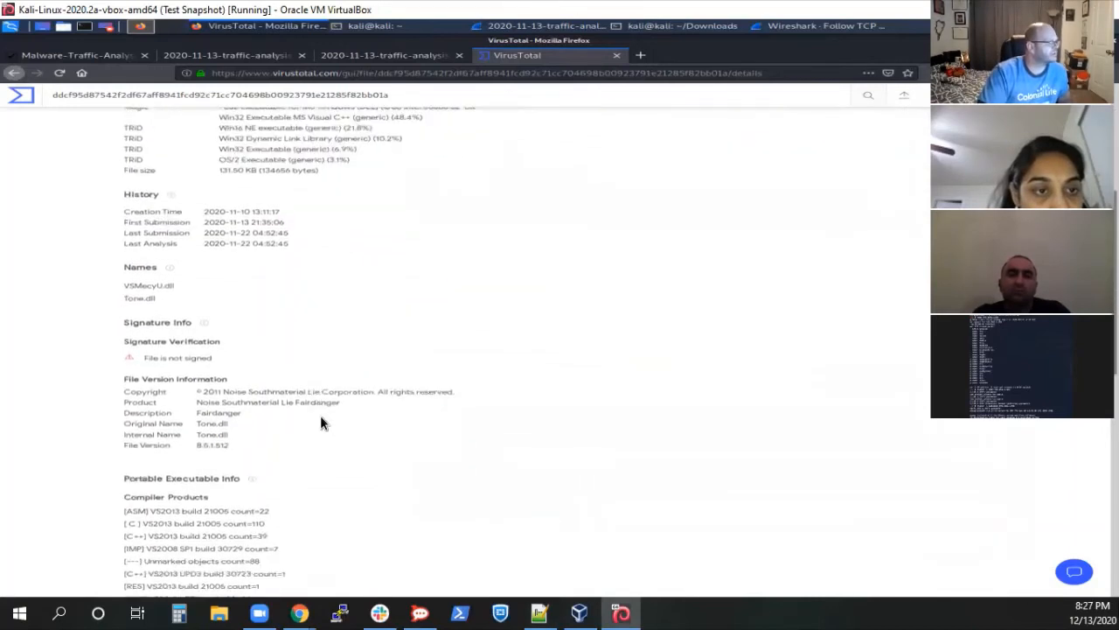
scroll(319, 423, "down", 2)
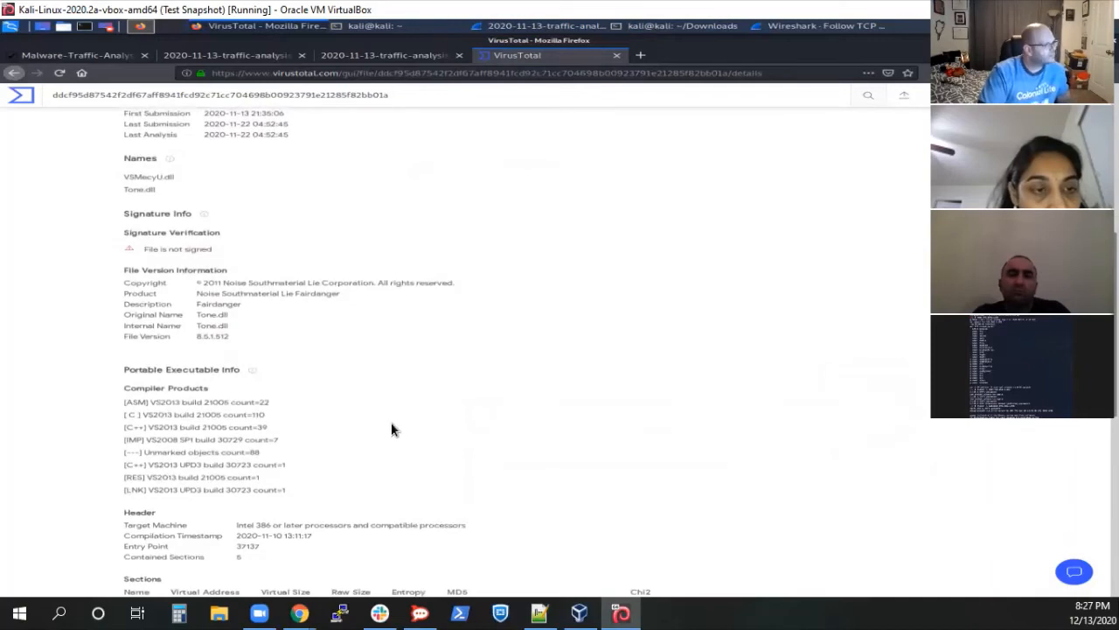
scroll(391, 423, "down", 3)
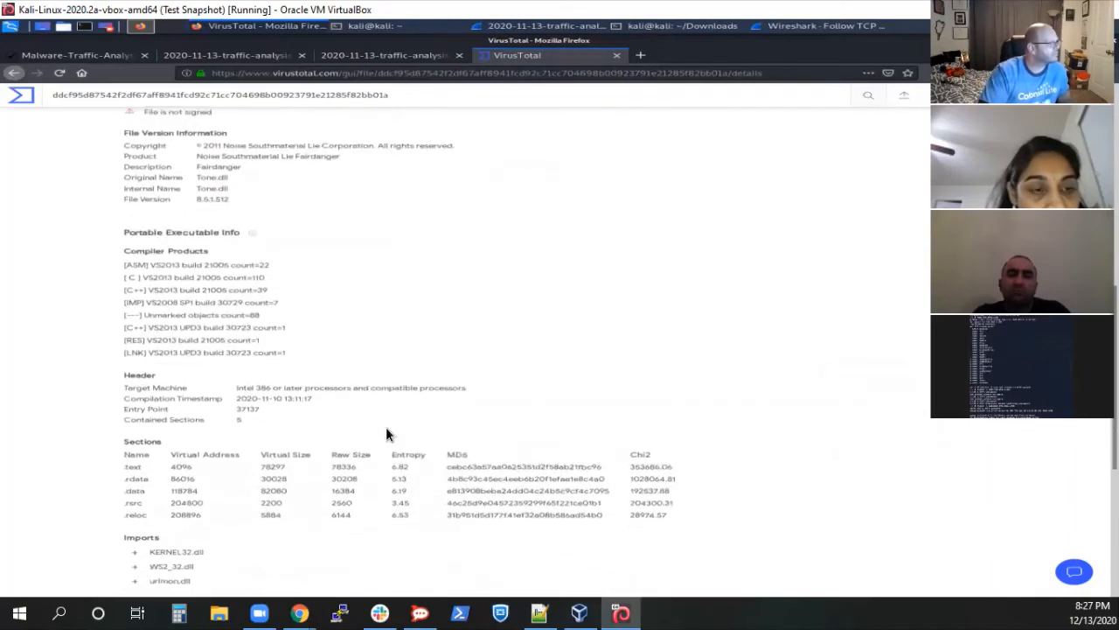
scroll(387, 429, "down", 1)
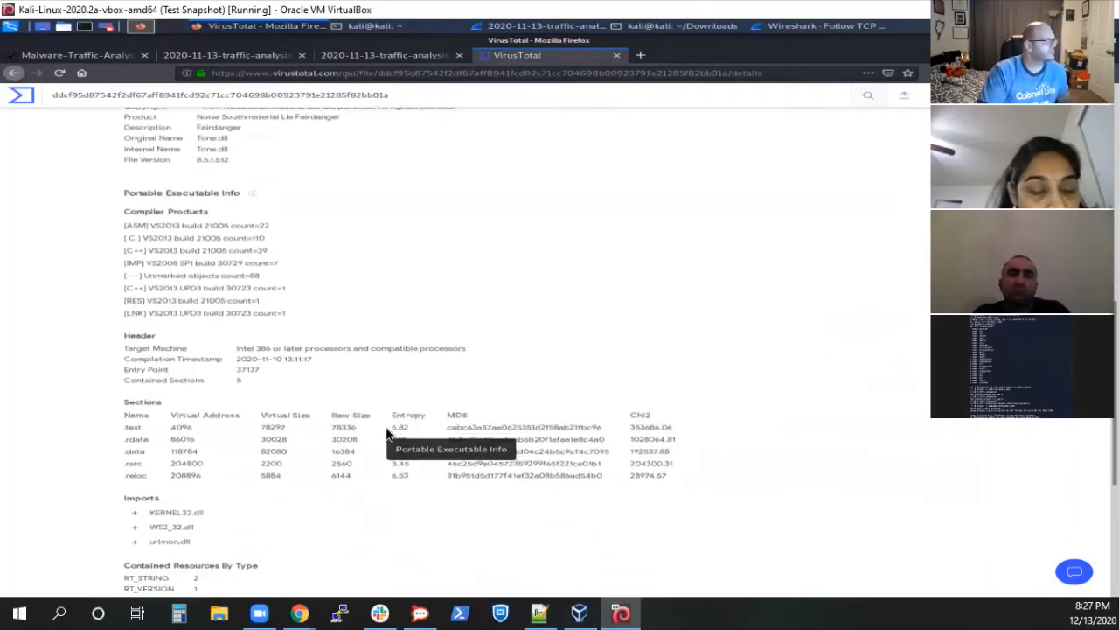
scroll(543, 480, "down", 2)
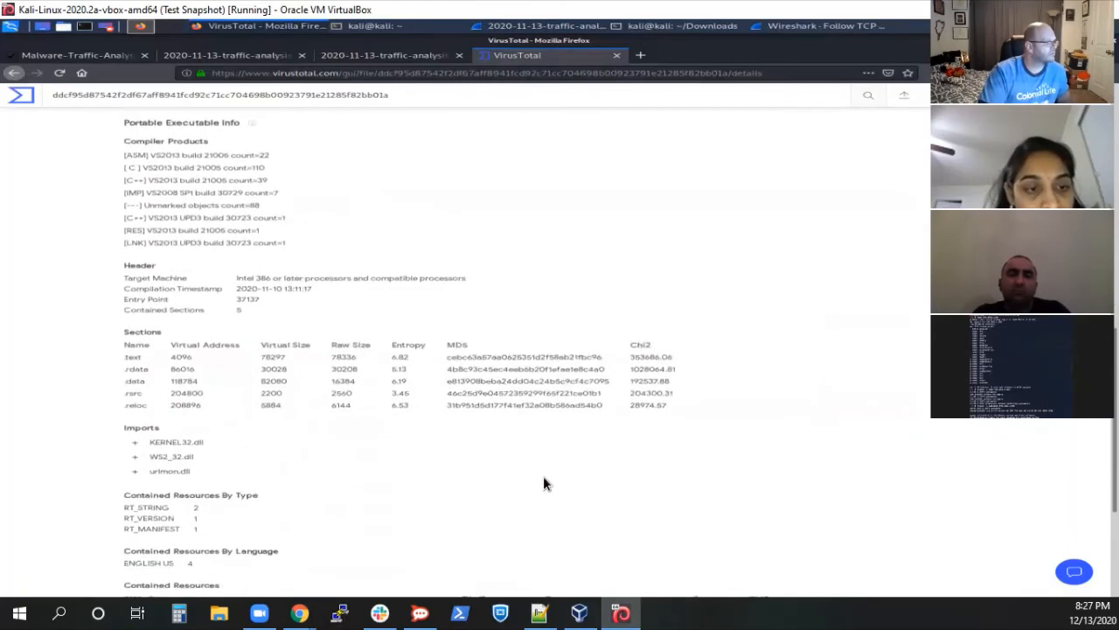
scroll(543, 484, "down", 4)
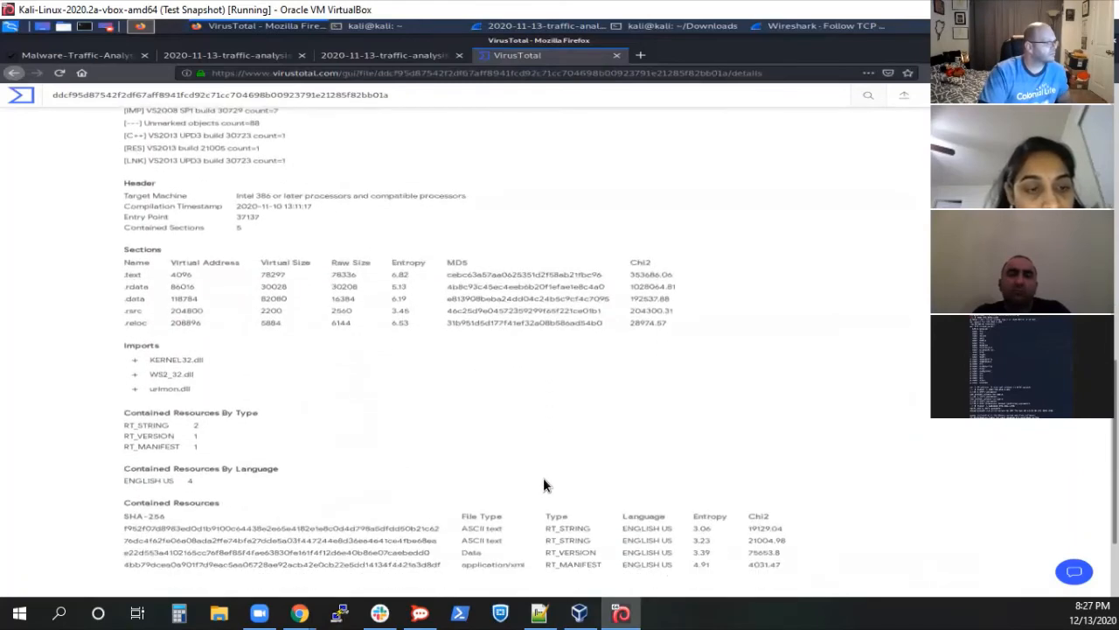
Step: Open the file's relations, highlight lezasopedrill.cyou, and examine the contacted URLs, domains, IPs and the graph summary
scroll(543, 487, "up", 10)
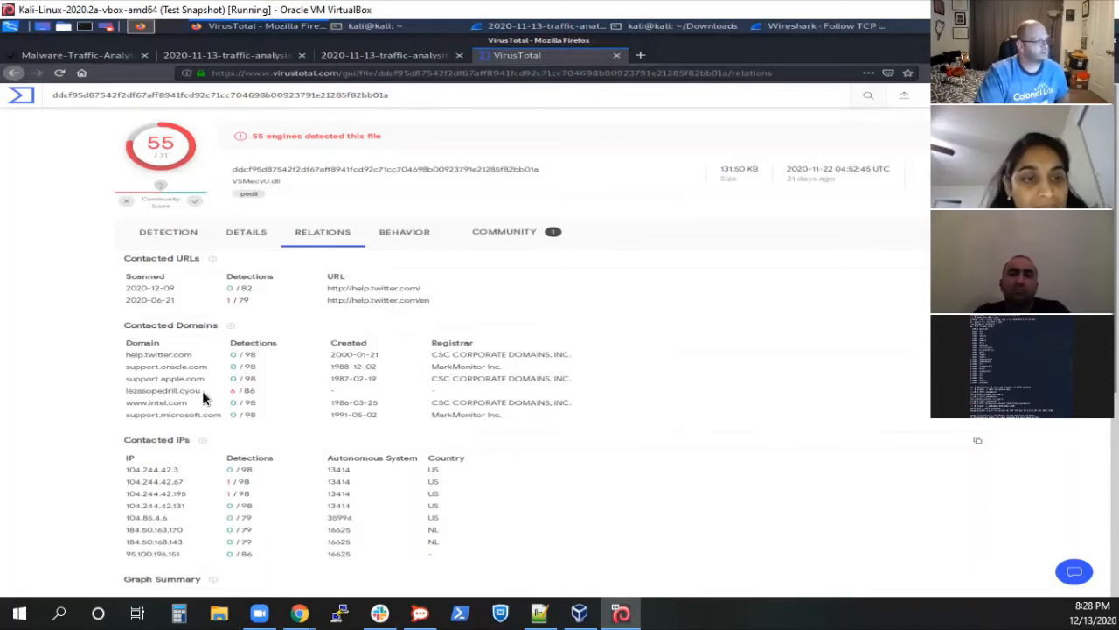
left_click_drag(203, 398, 124, 392)
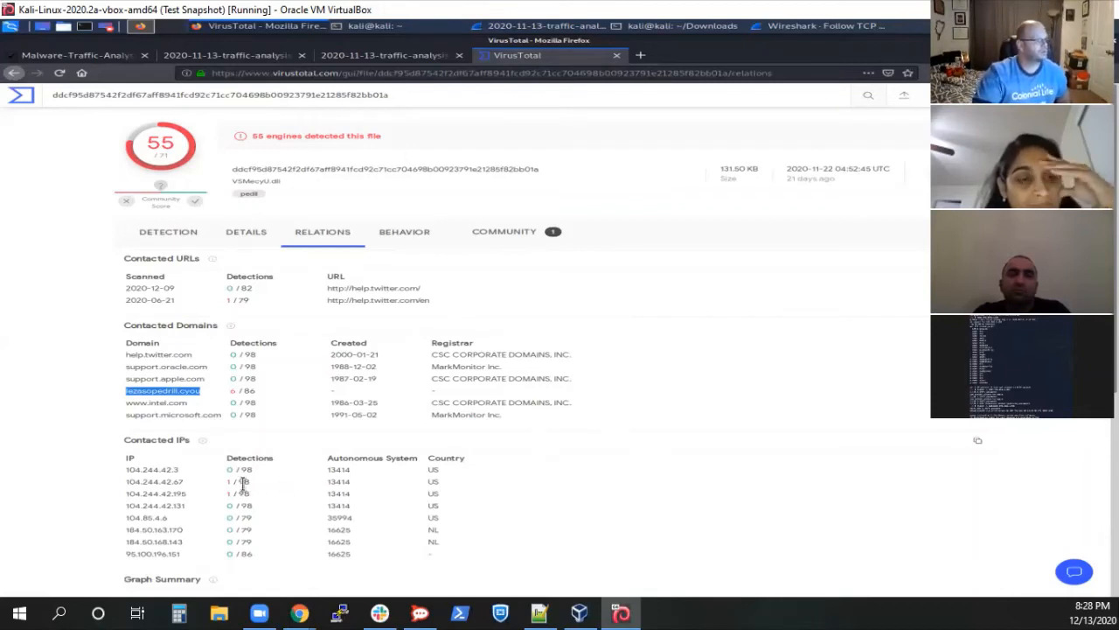
scroll(156, 396, "down", 1)
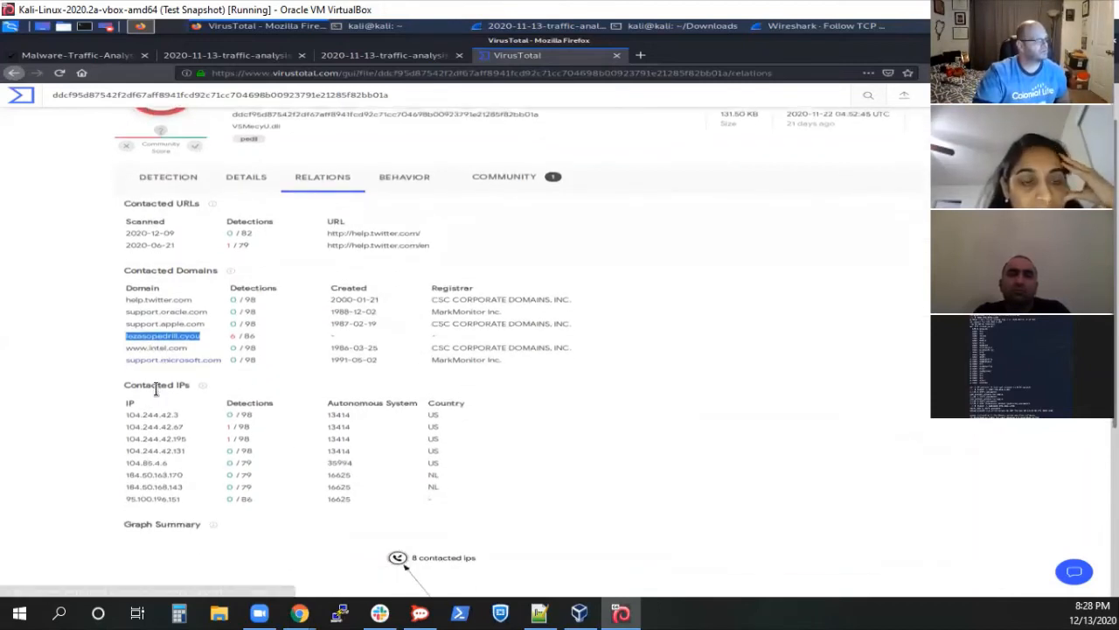
scroll(487, 412, "down", 2)
scroll(670, 390, "down", 2)
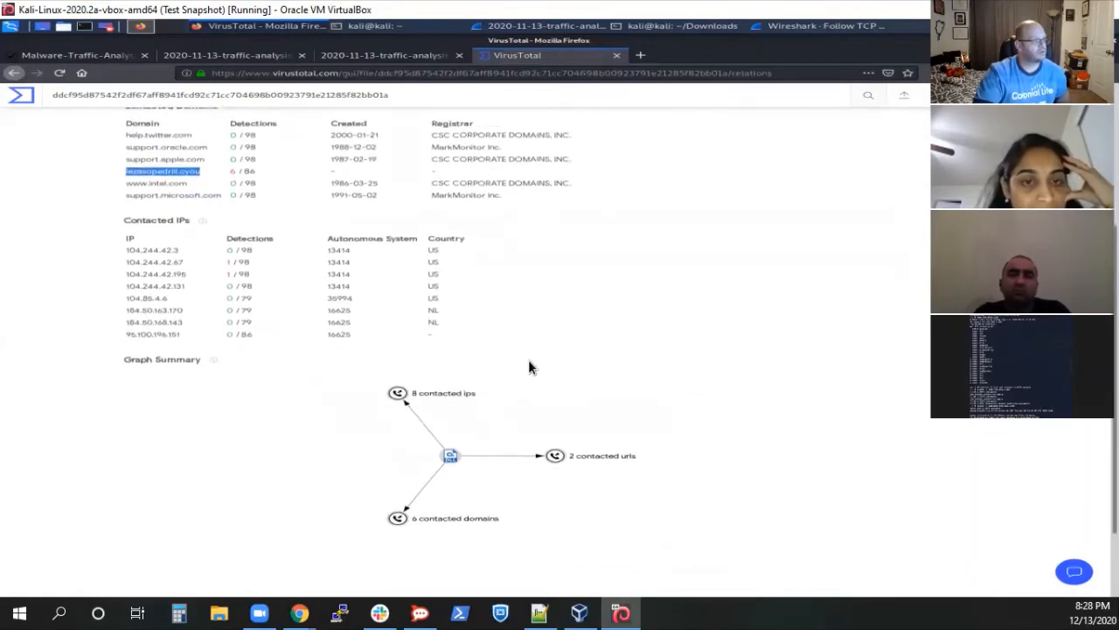
scroll(622, 374, "up", 1)
scroll(267, 205, "up", 2)
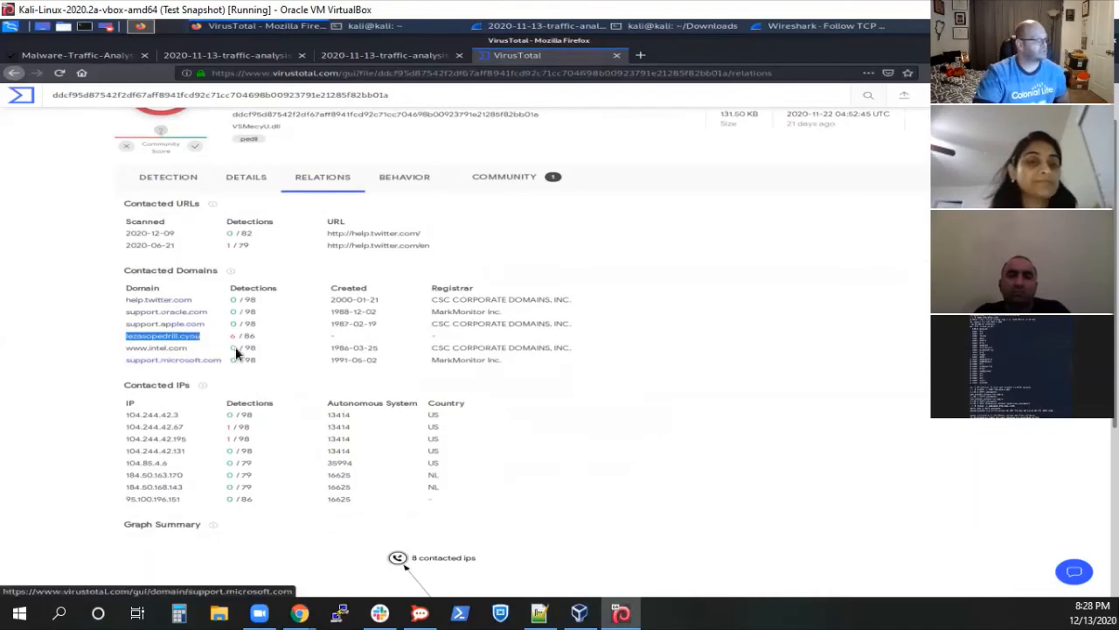
scroll(238, 341, "down", 1)
scroll(229, 343, "down", 1)
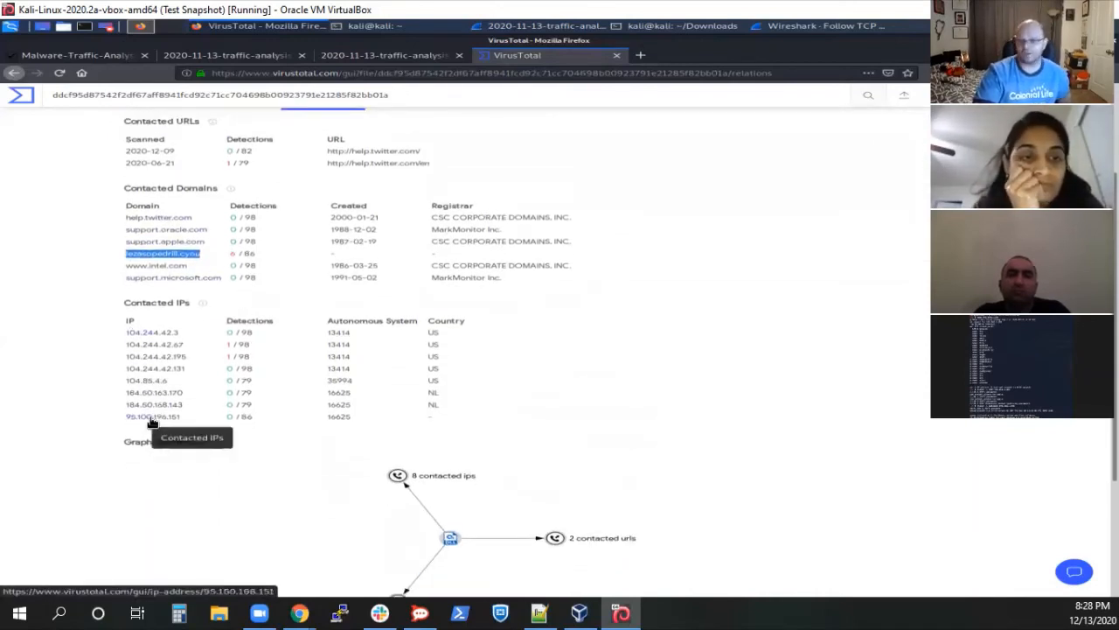
scroll(676, 427, "down", 2)
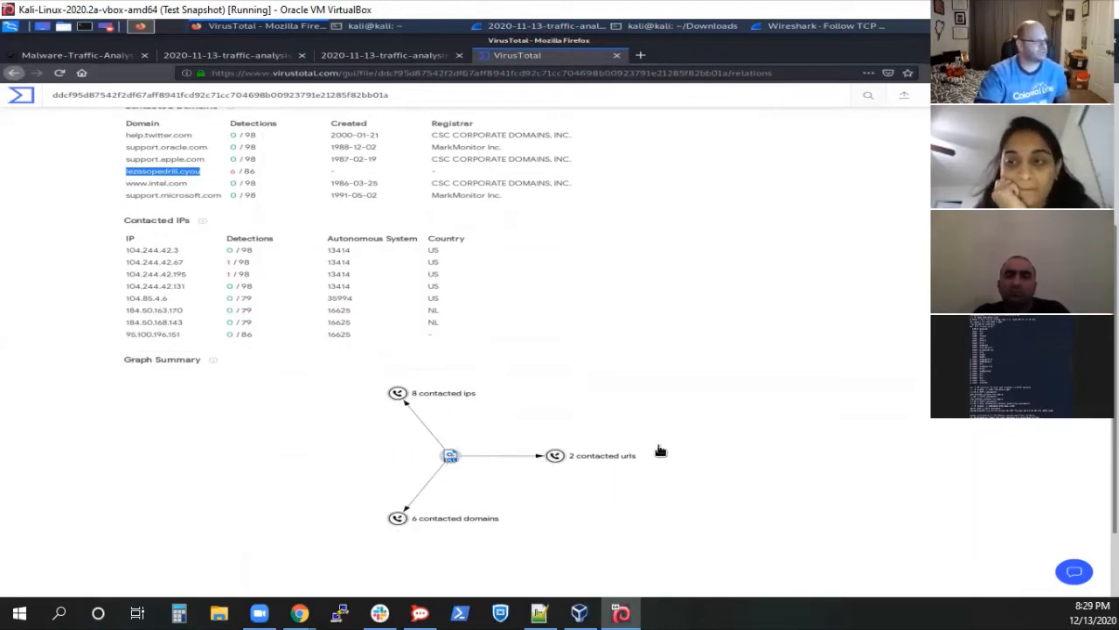
scroll(737, 452, "down", 2)
scroll(746, 450, "up", 3)
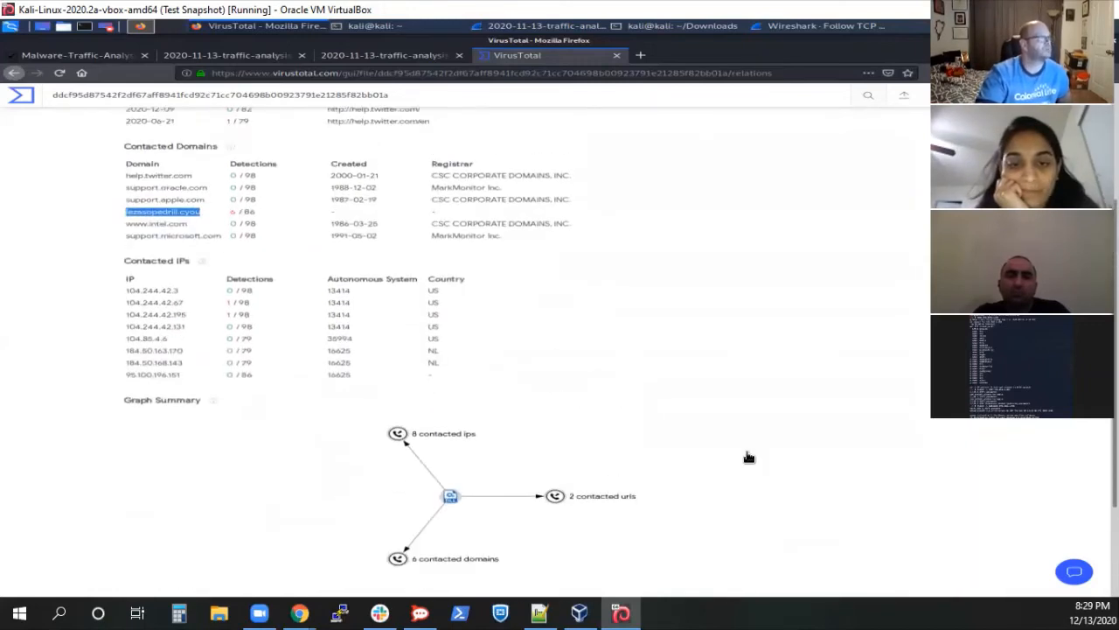
Step: Open the file's behavior report and examine the DNS resolutions, IP traffic and registry actions
scroll(854, 487, "up", 4)
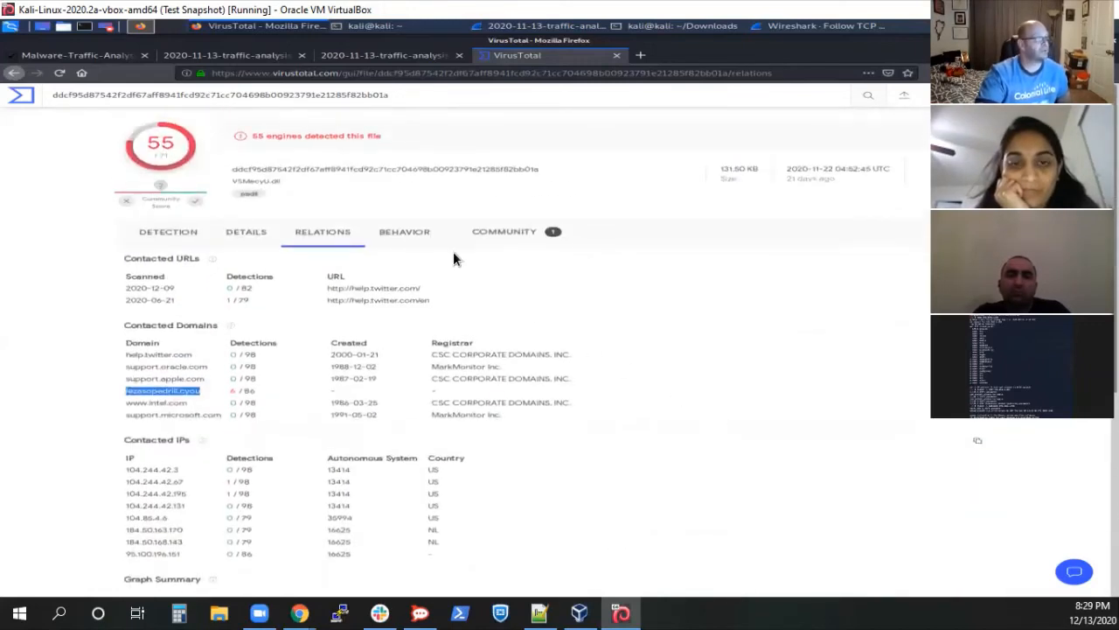
left_click(406, 232)
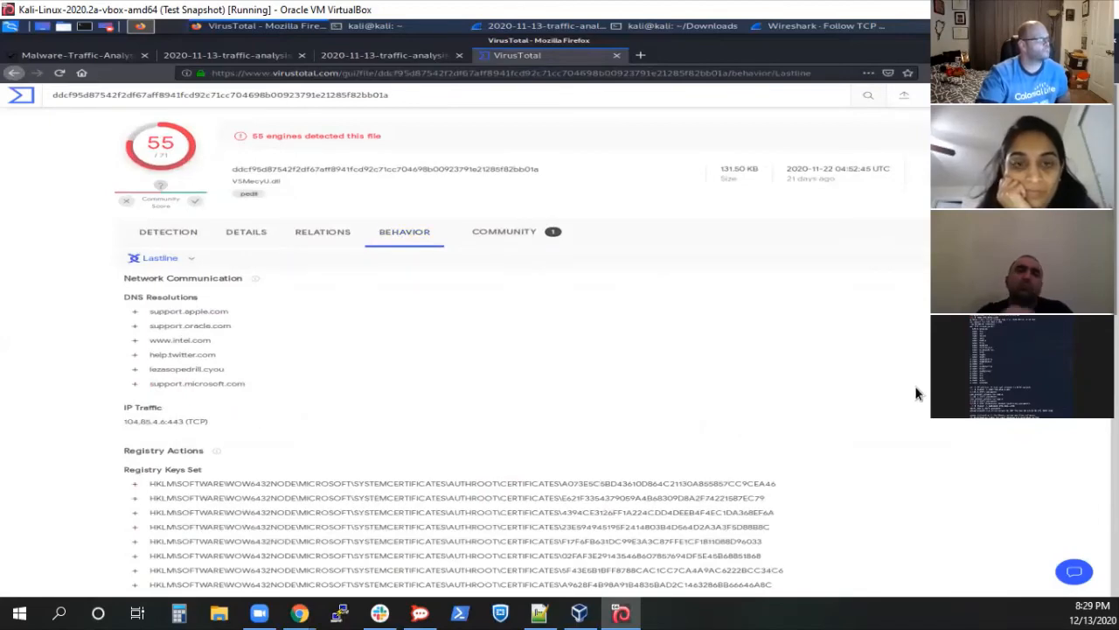
scroll(918, 395, "down", 1)
scroll(918, 395, "down", 3)
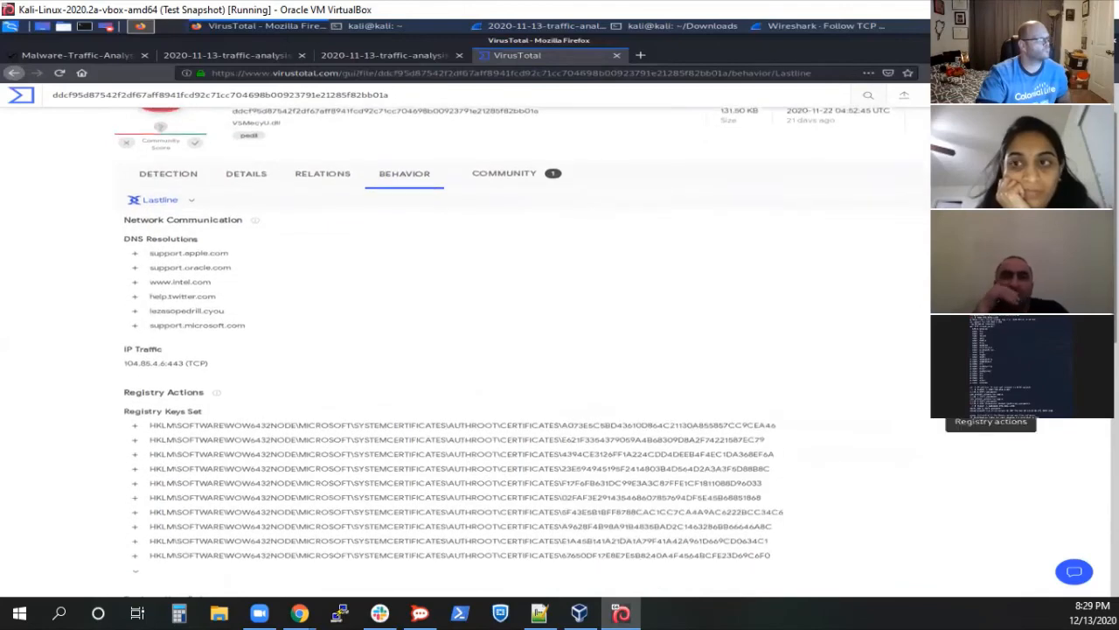
scroll(525, 350, "down", 3)
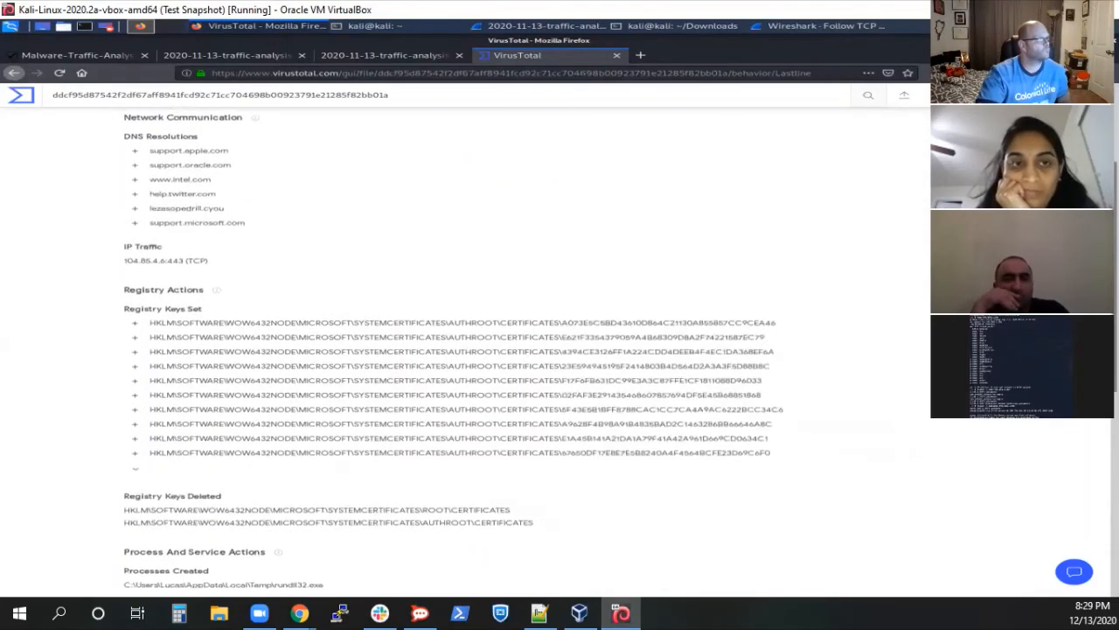
scroll(525, 350, "up", 6)
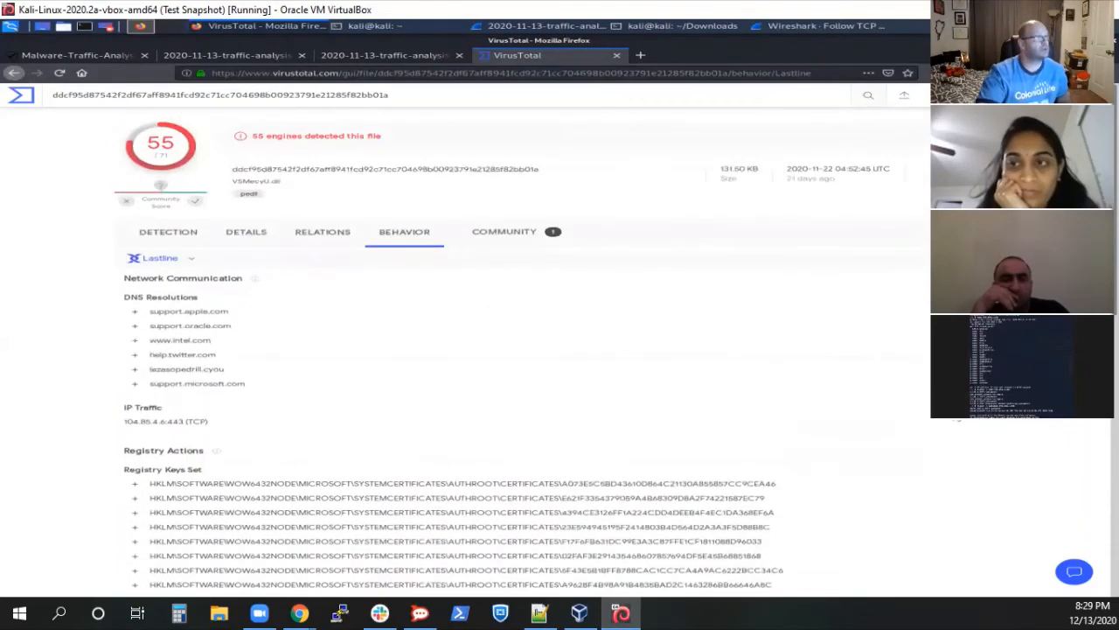
Step: Return to the file's relations, review the contacted domains and IPs, and try to open the contacted IPs node in the graph summary
left_click(308, 229)
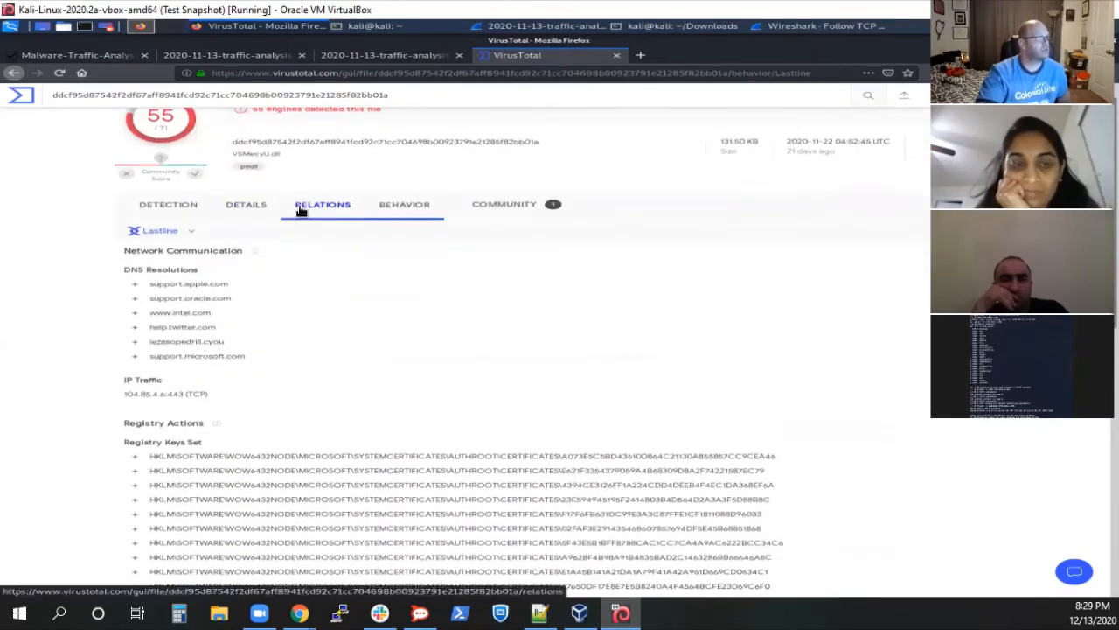
scroll(242, 463, "down", 1)
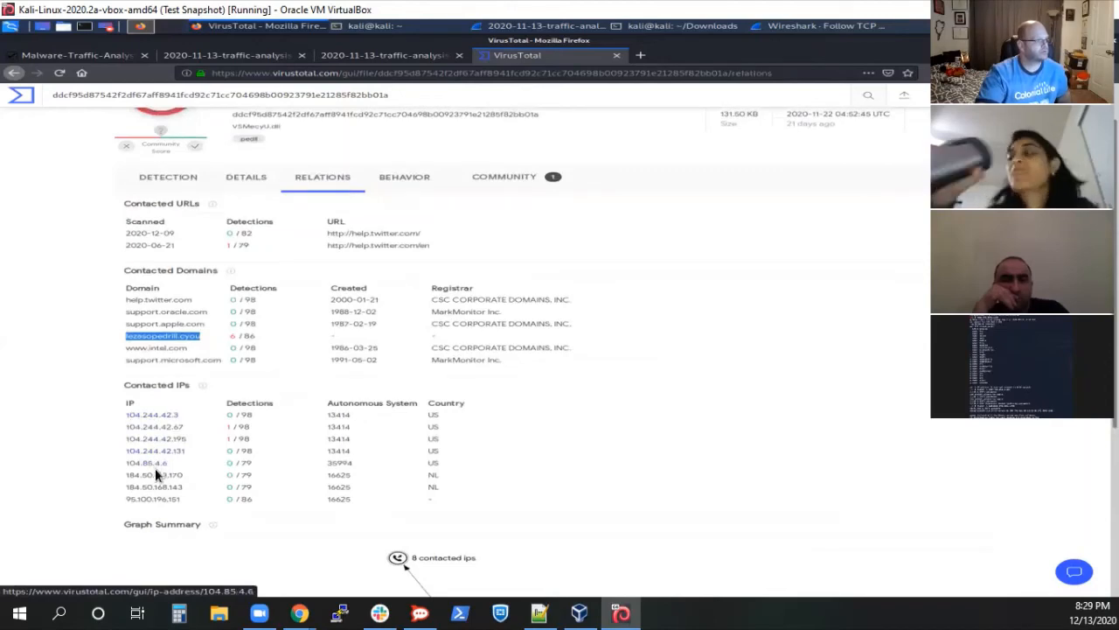
scroll(643, 525, "down", 1)
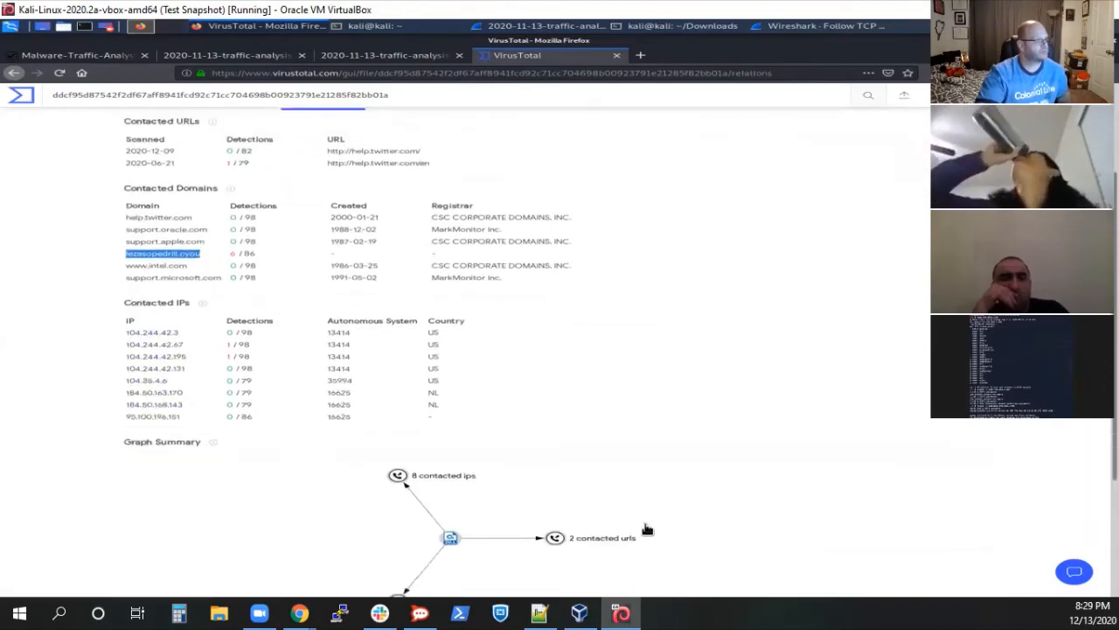
scroll(670, 527, "down", 1)
left_click(402, 423)
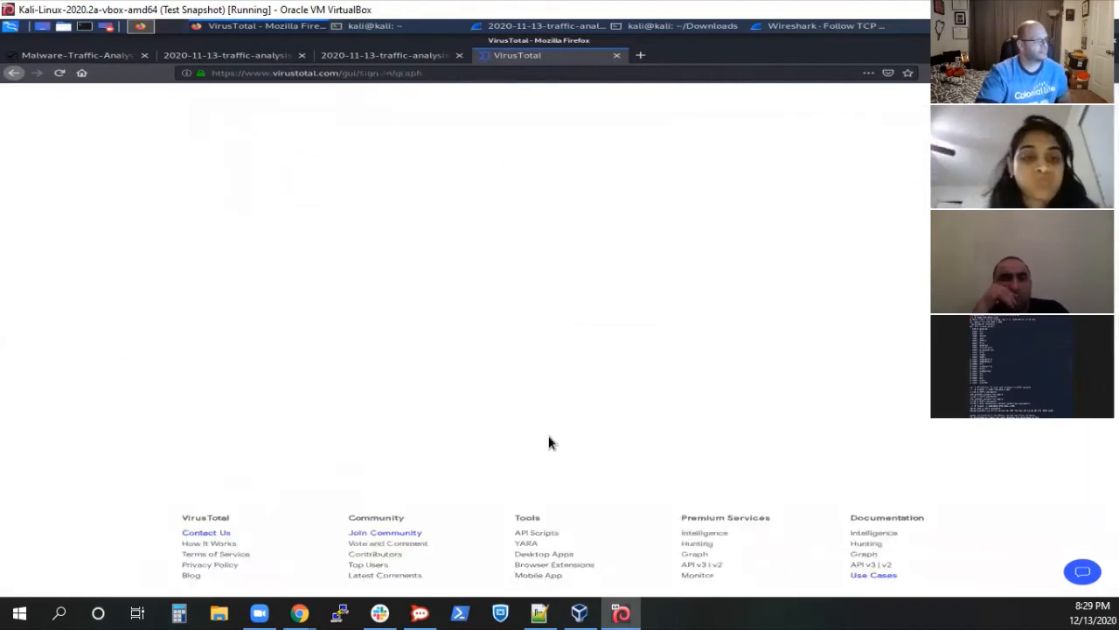
left_click(21, 74)
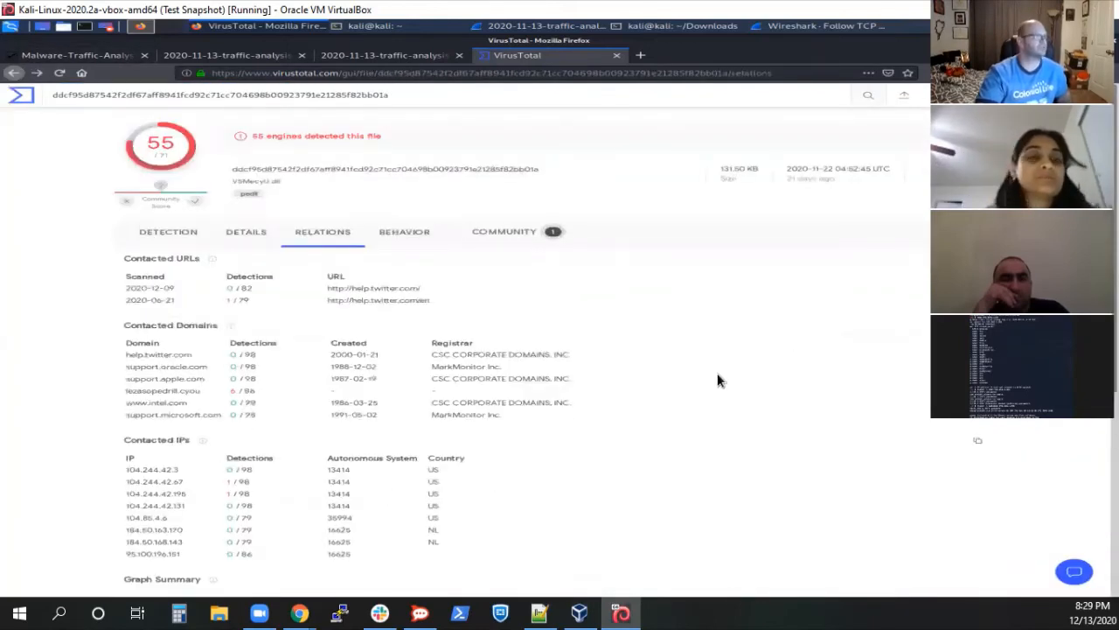
scroll(715, 376, "down", 3)
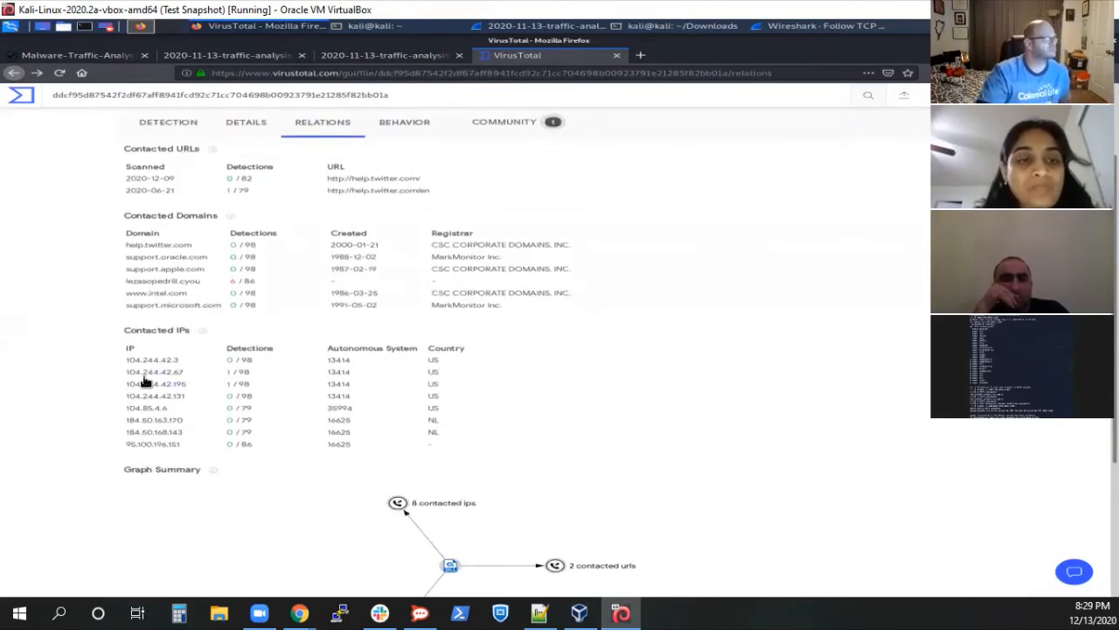
scroll(526, 435, "down", 1)
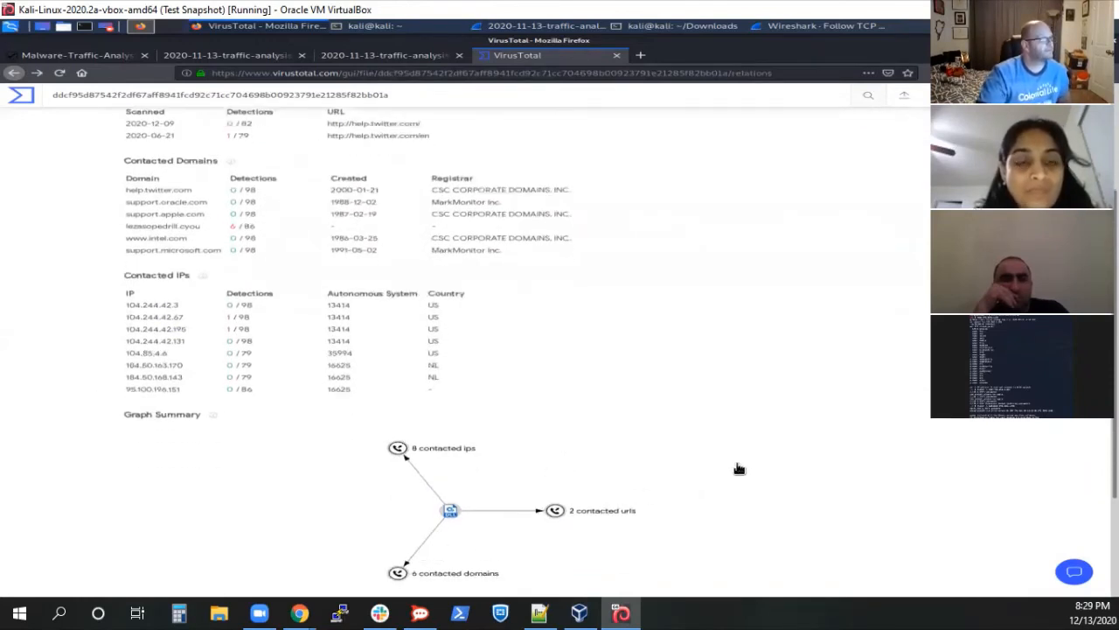
scroll(737, 464, "up", 2)
scroll(736, 463, "up", 2)
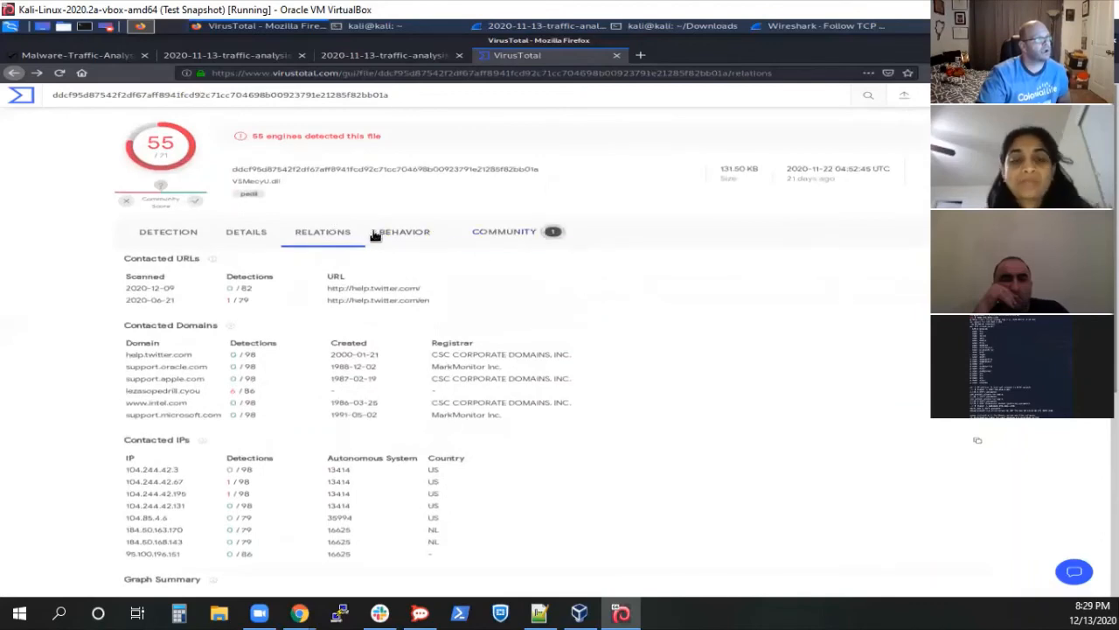
Step: Reopen the behavior report and examine the registry keys set and deleted, processes created, shell commands, process tree and runtime modules
left_click(392, 236)
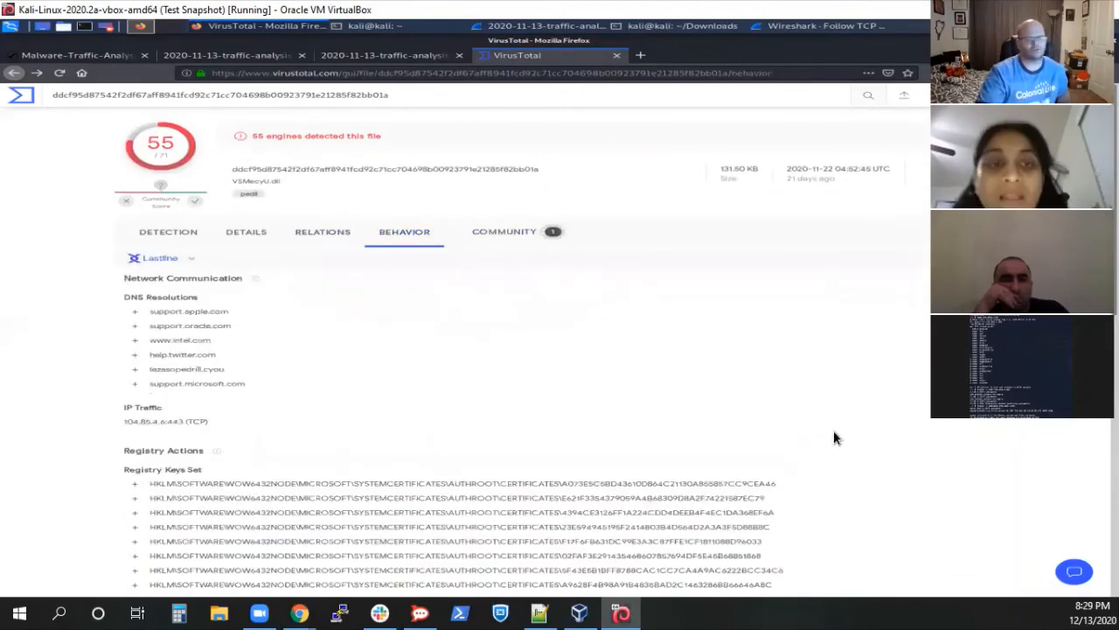
scroll(834, 459, "down", 1)
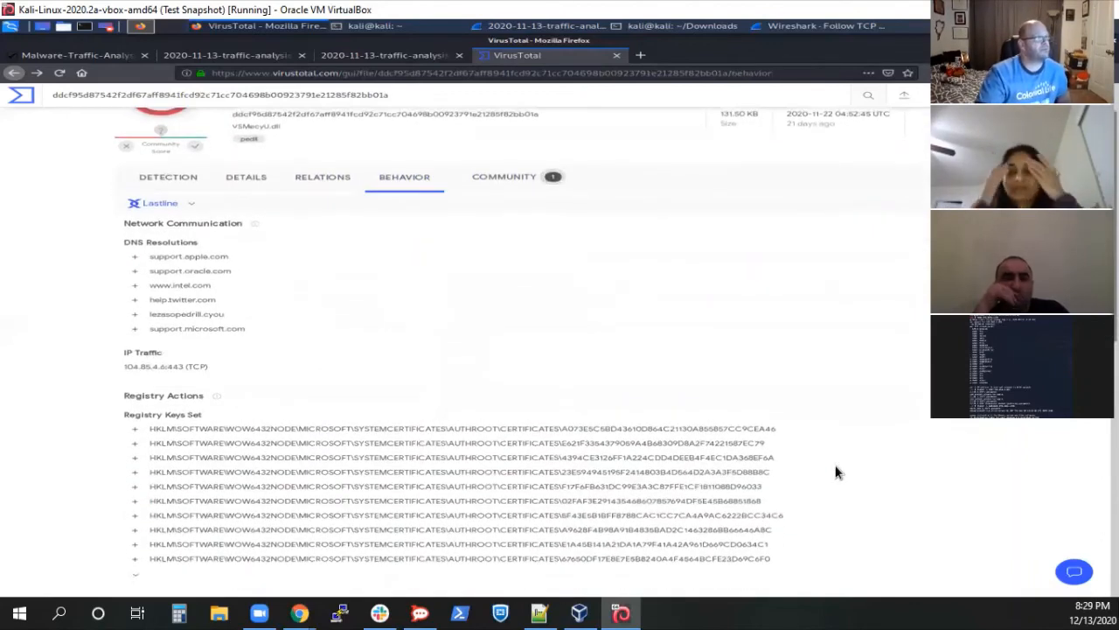
scroll(835, 472, "down", 1)
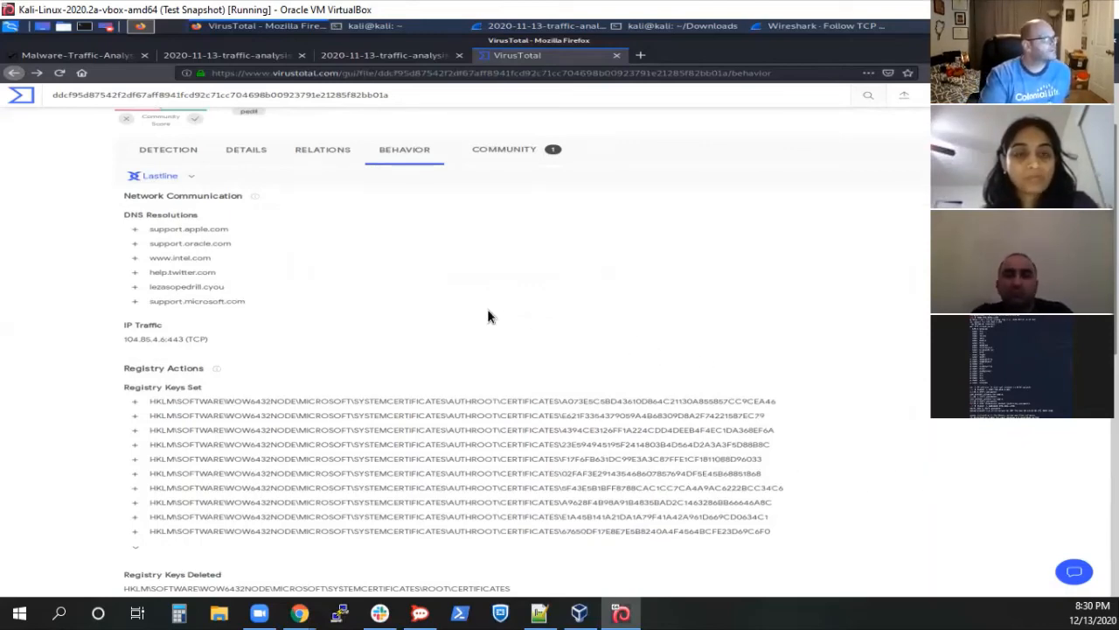
scroll(844, 385, "down", 1)
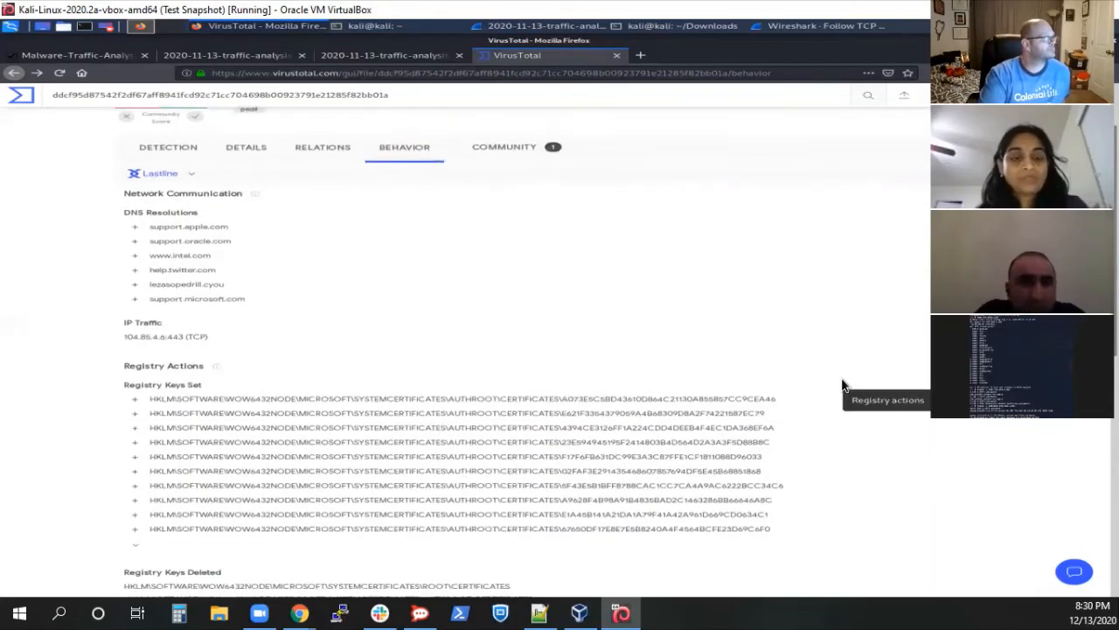
scroll(852, 389, "down", 1)
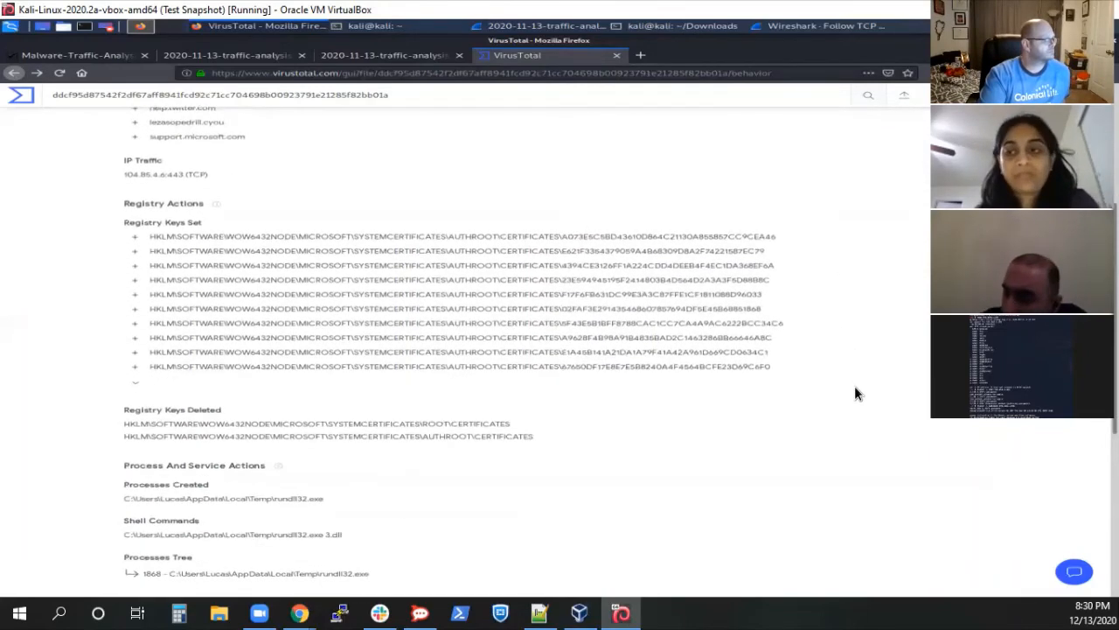
scroll(853, 392, "down", 1)
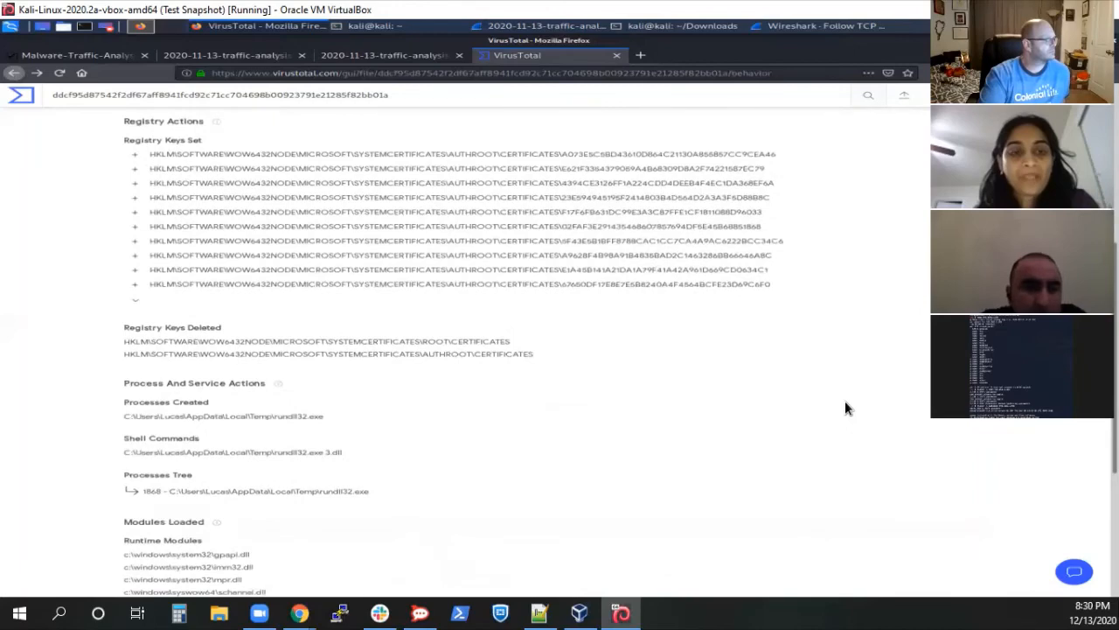
scroll(845, 404, "down", 2)
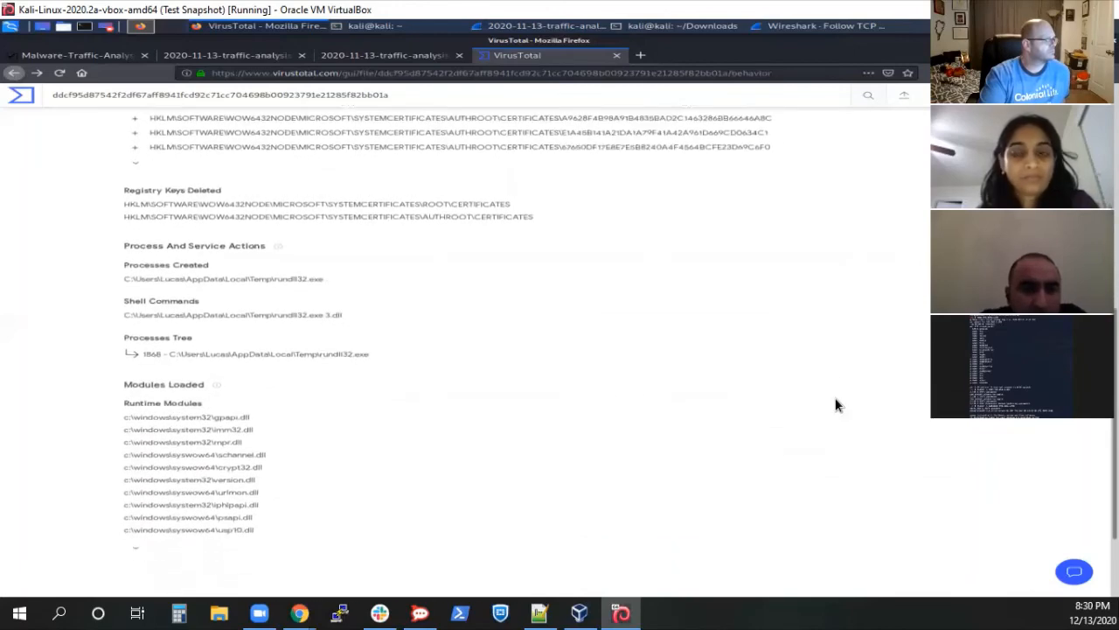
scroll(835, 405, "up", 4)
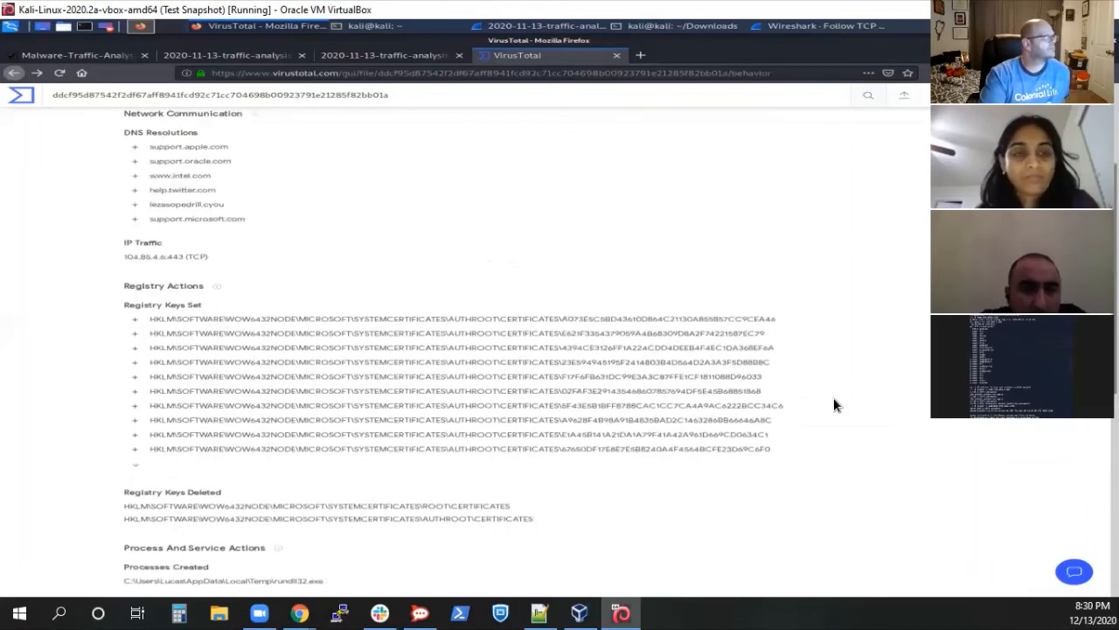
scroll(539, 392, "up", 1)
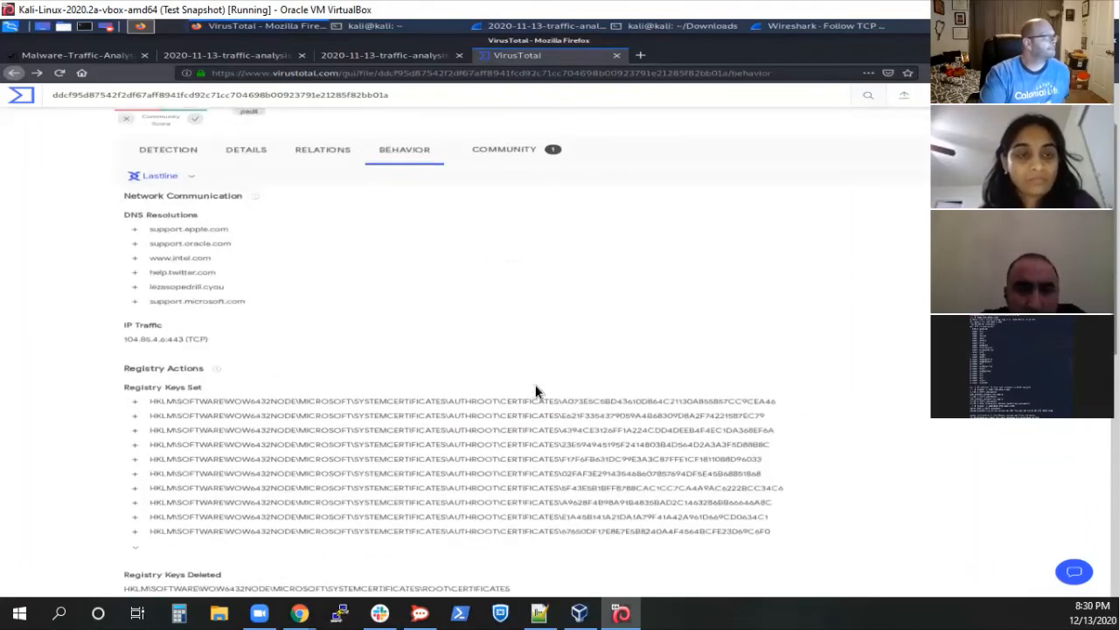
Step: Open the file's community comments, copy the Joe Sandbox IOCs line and search the web for it in a new tab
left_click(504, 150)
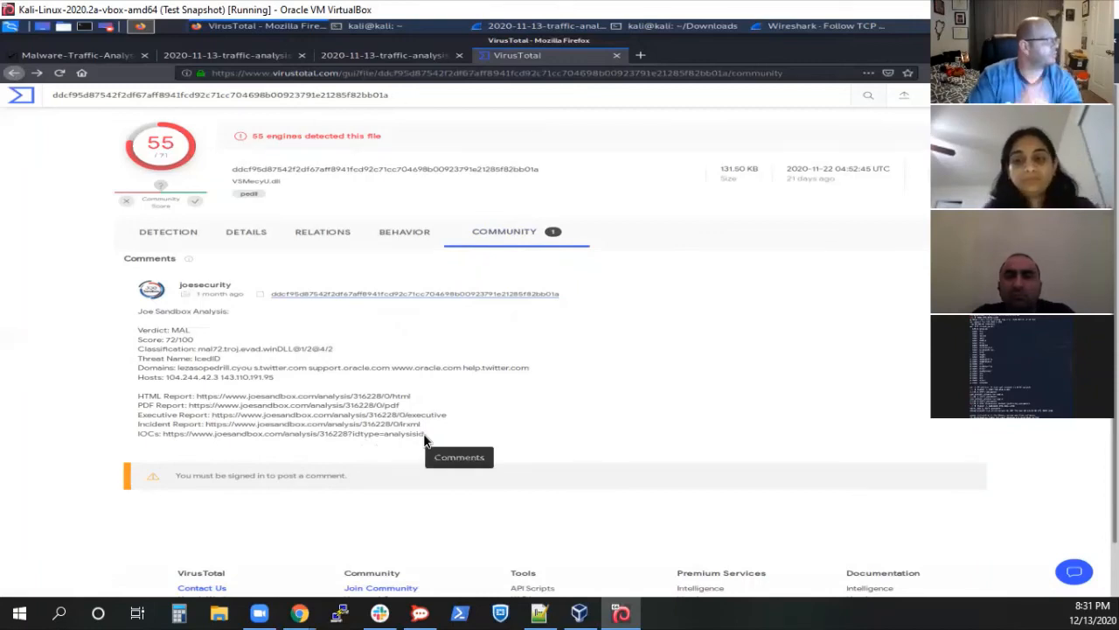
left_click_drag(320, 437, 165, 431)
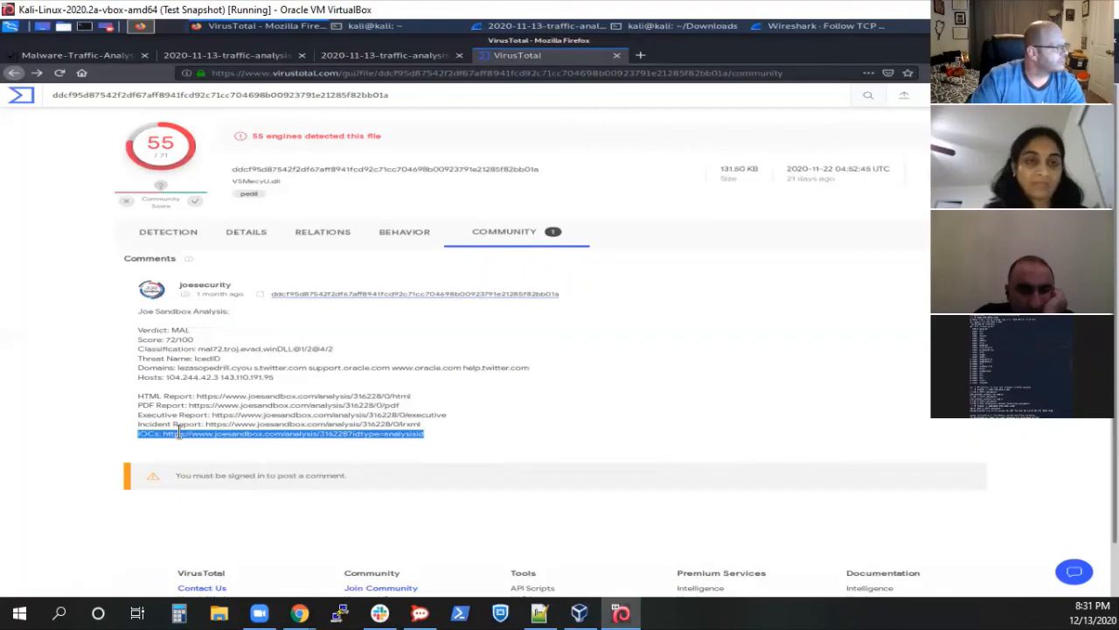
right_click(203, 437)
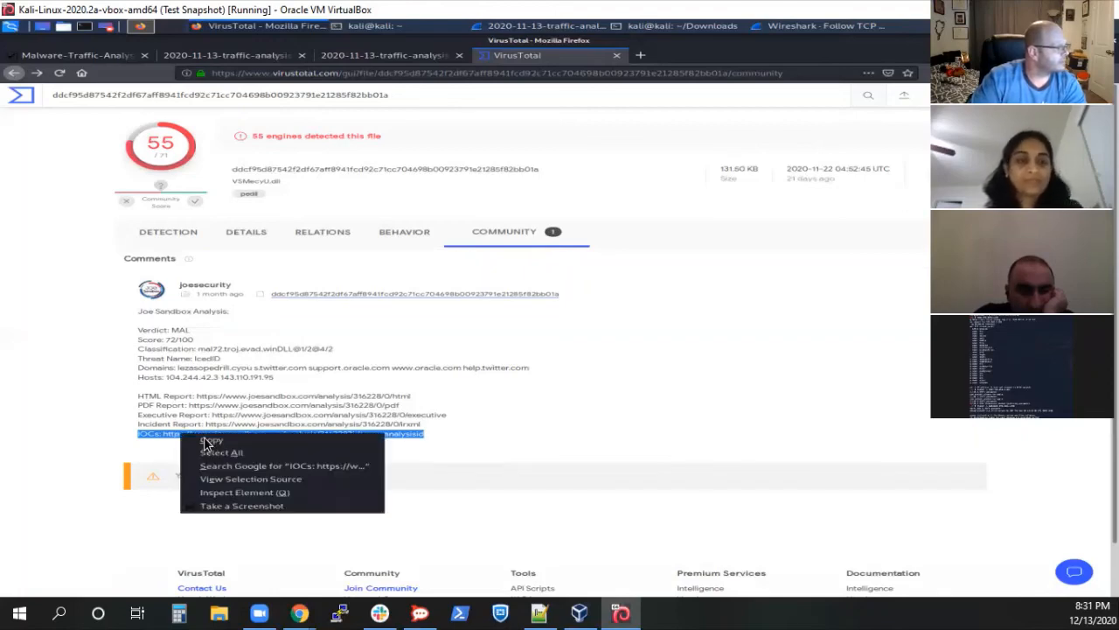
left_click(212, 442)
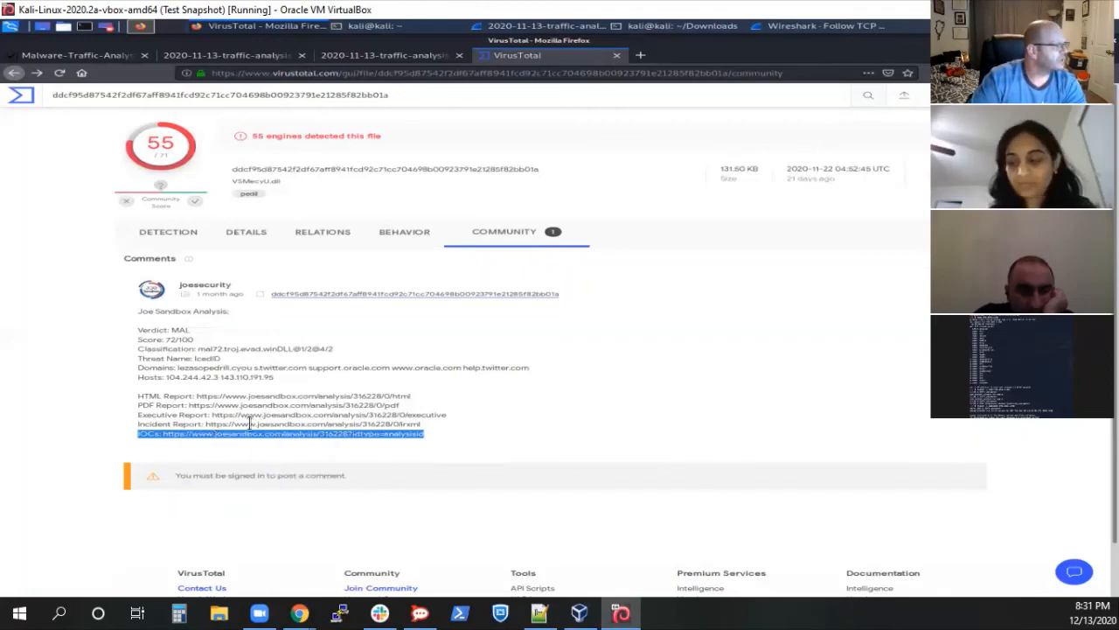
left_click(641, 56)
left_click(563, 262)
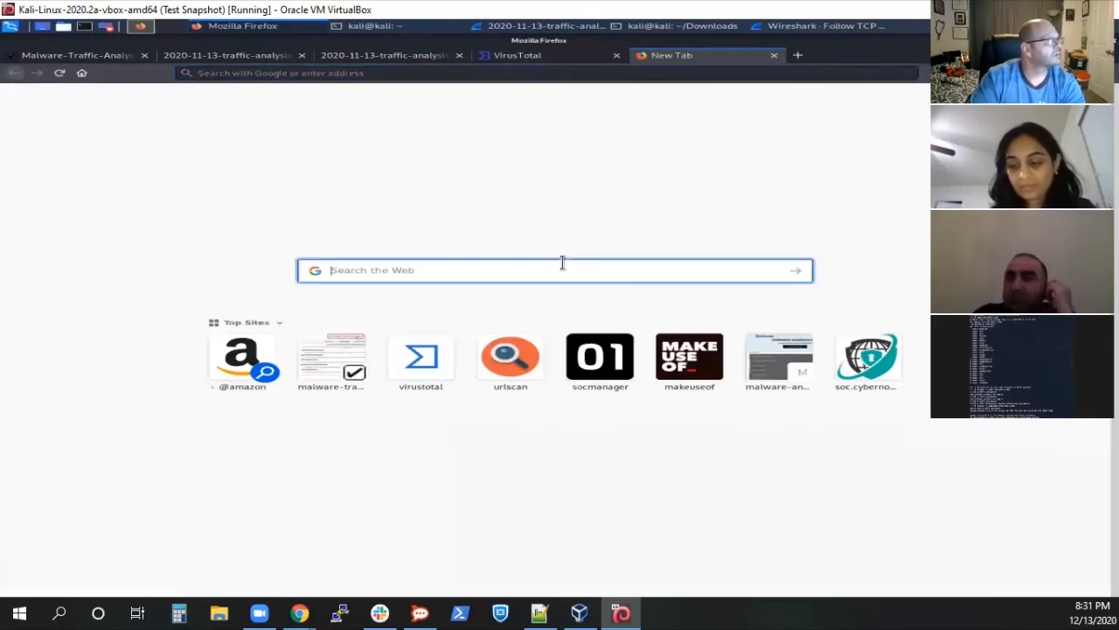
key("ctrl+v")
key("Return")
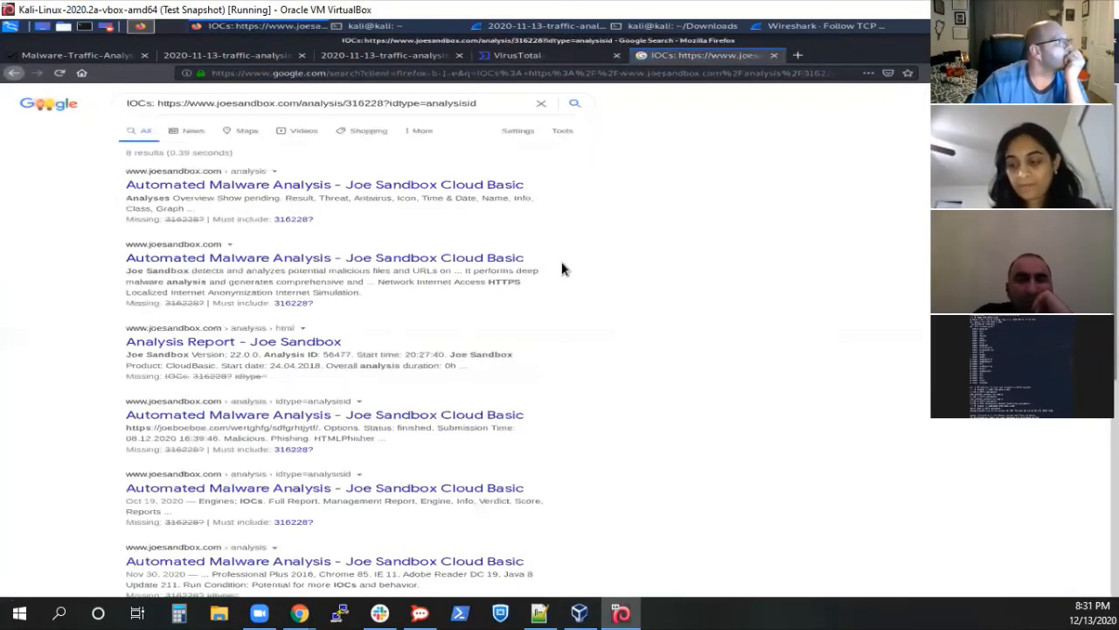
left_click(585, 74)
type("IOCs: https://www.joesandbox.com/analysis/316228?idtype=analysisid")
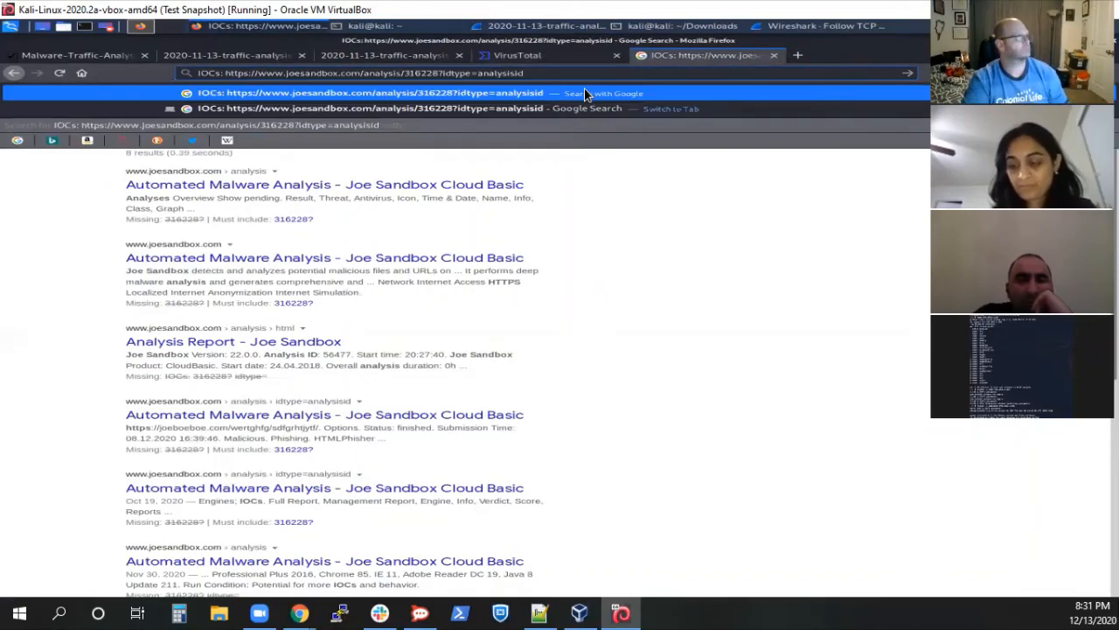
left_click(226, 73)
key("BackSpace")
key("BackSpace")
key("BackSpace")
key("BackSpace")
key("BackSpace")
key("BackSpace")
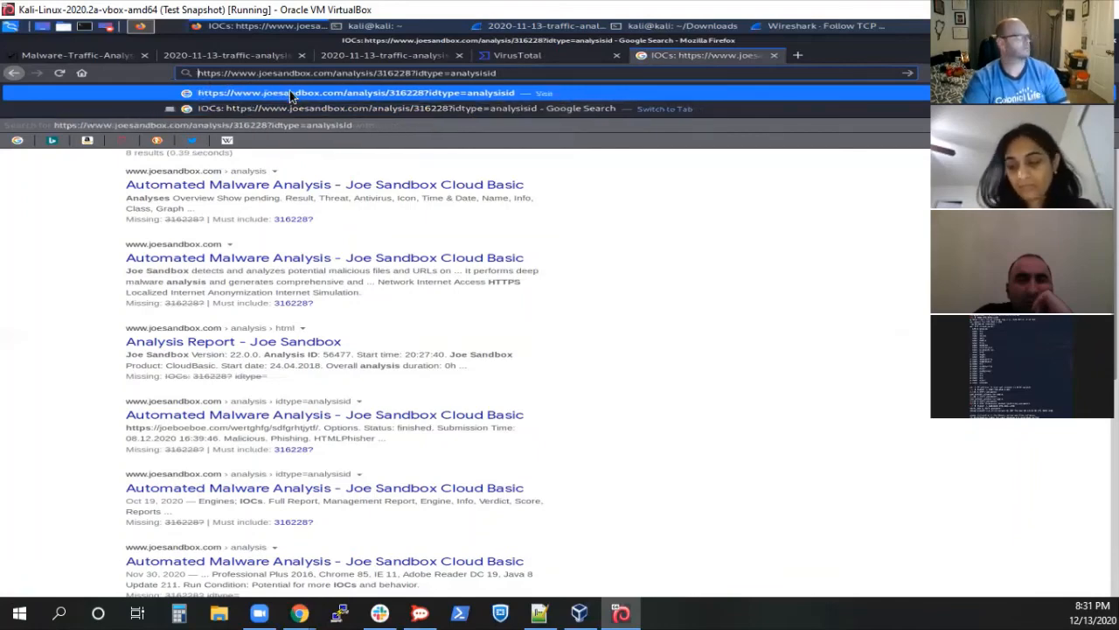
left_click(291, 94)
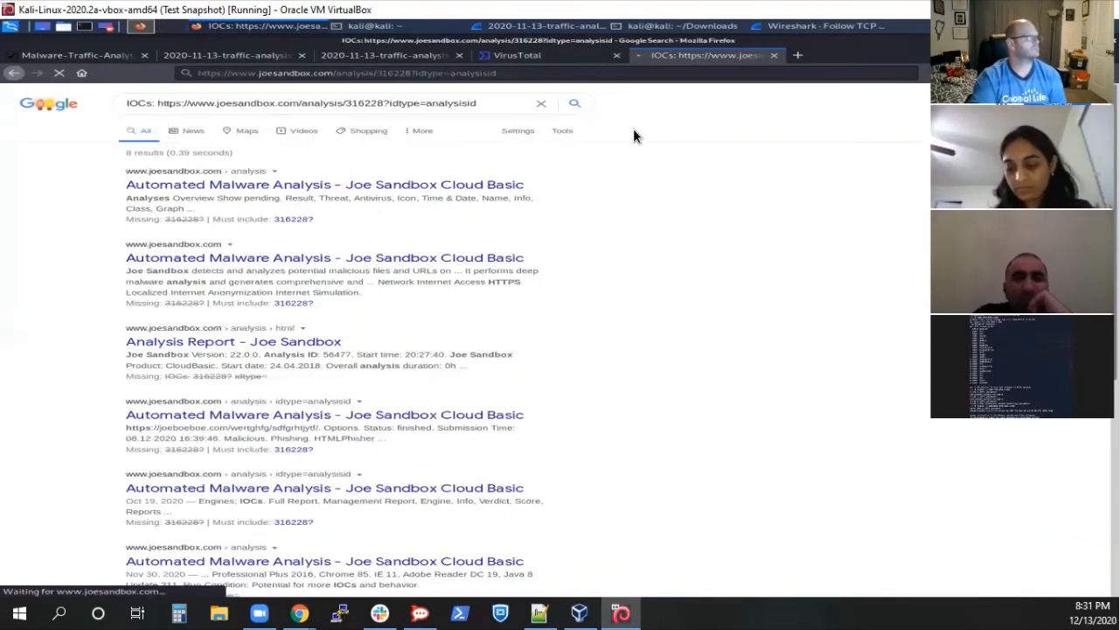
left_click(514, 58)
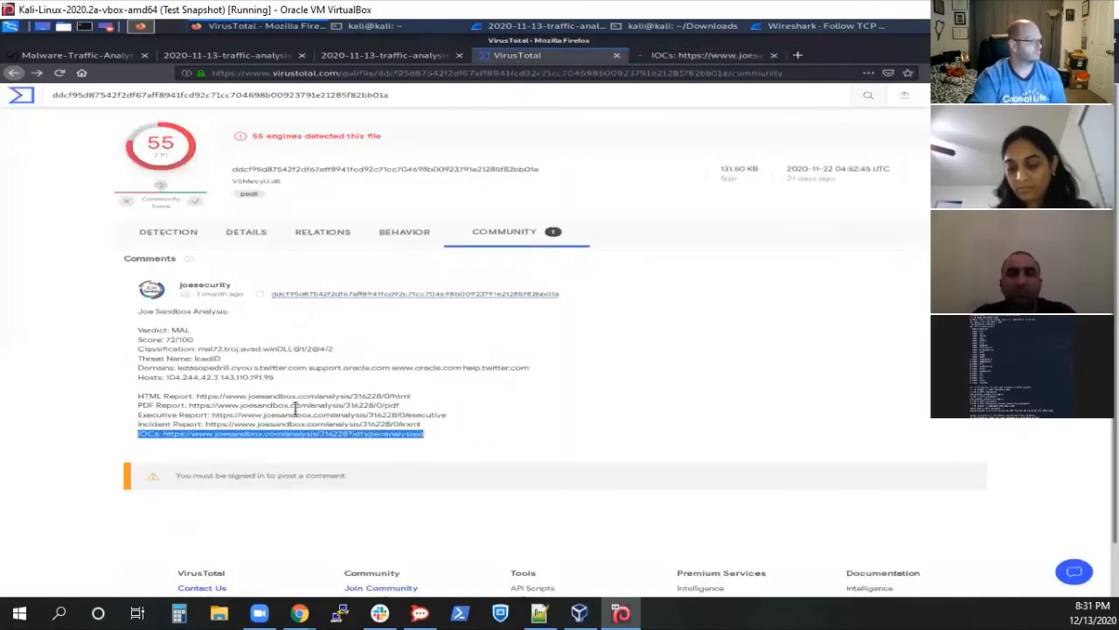
left_click_drag(451, 415, 212, 417)
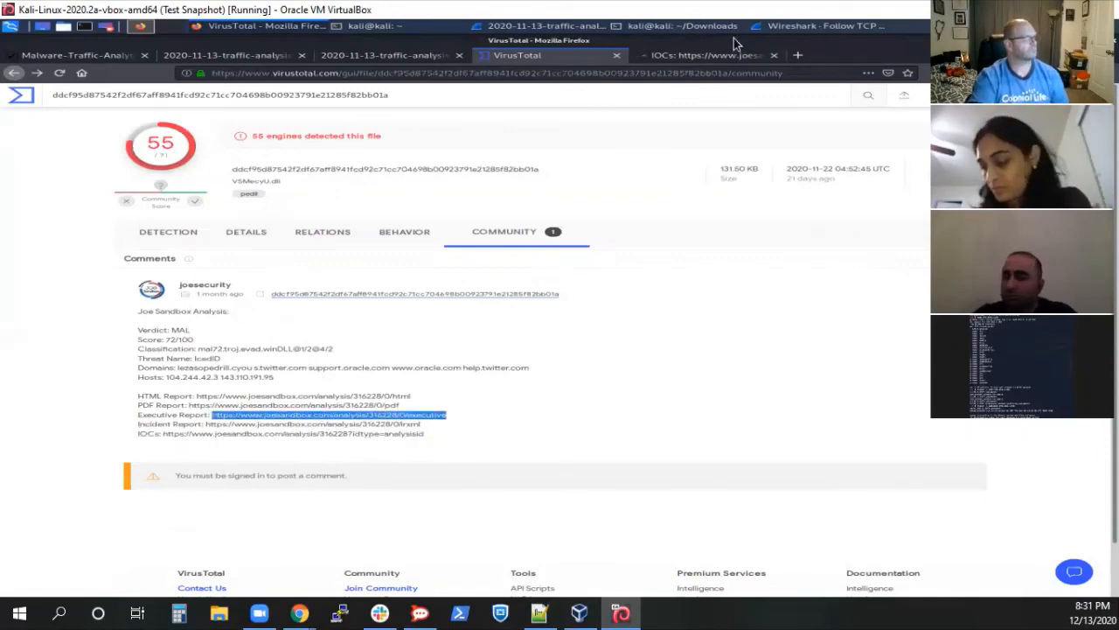
left_click(697, 55)
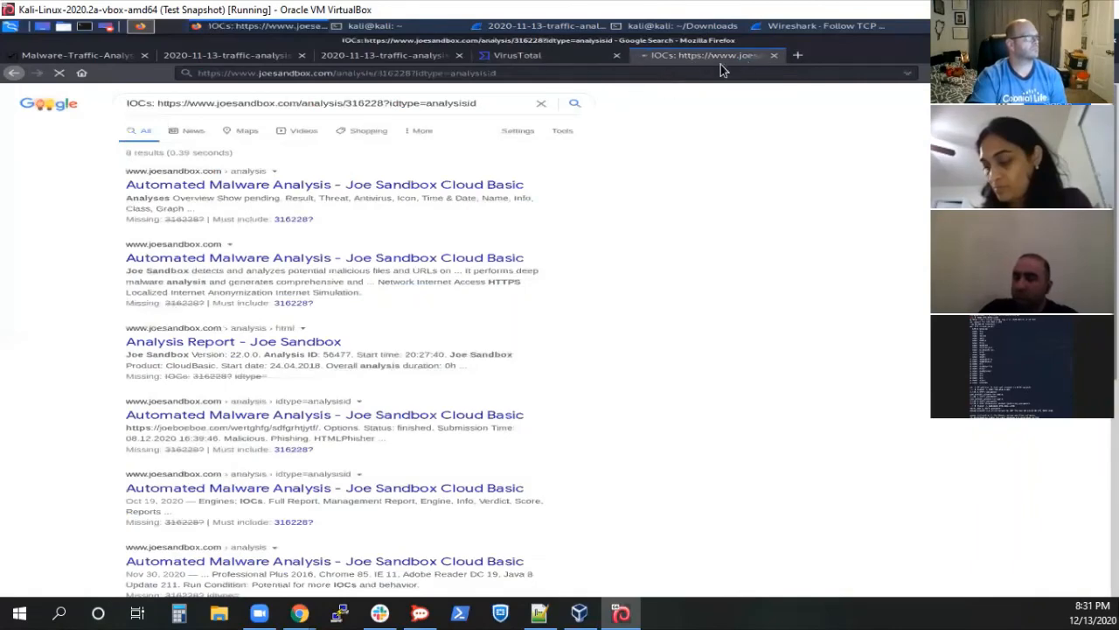
left_click_drag(580, 73, 137, 70)
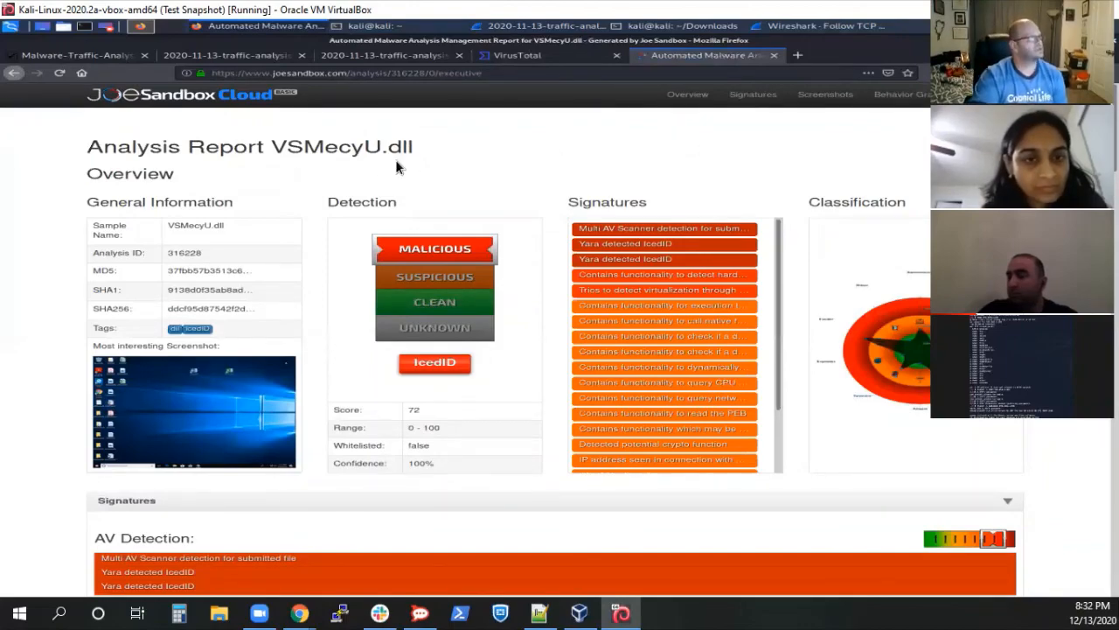
Step: Review the overview and signature categories in the Joe Sandbox analysis report for VSMecyU.dll
scroll(396, 157, "down", 5)
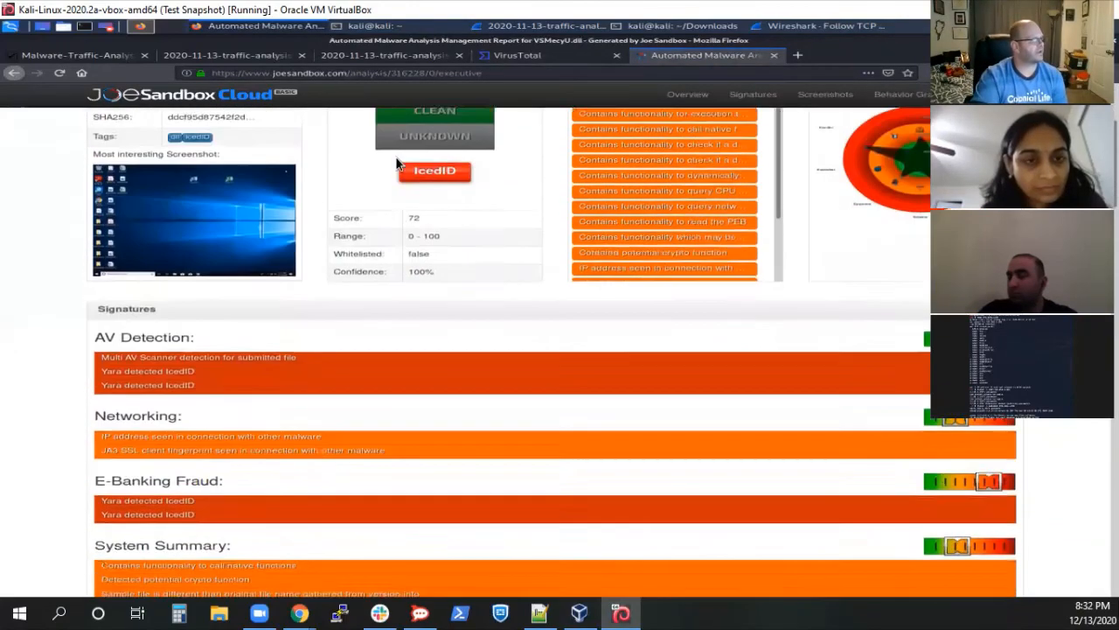
scroll(396, 163, "down", 2)
scroll(412, 163, "up", 7)
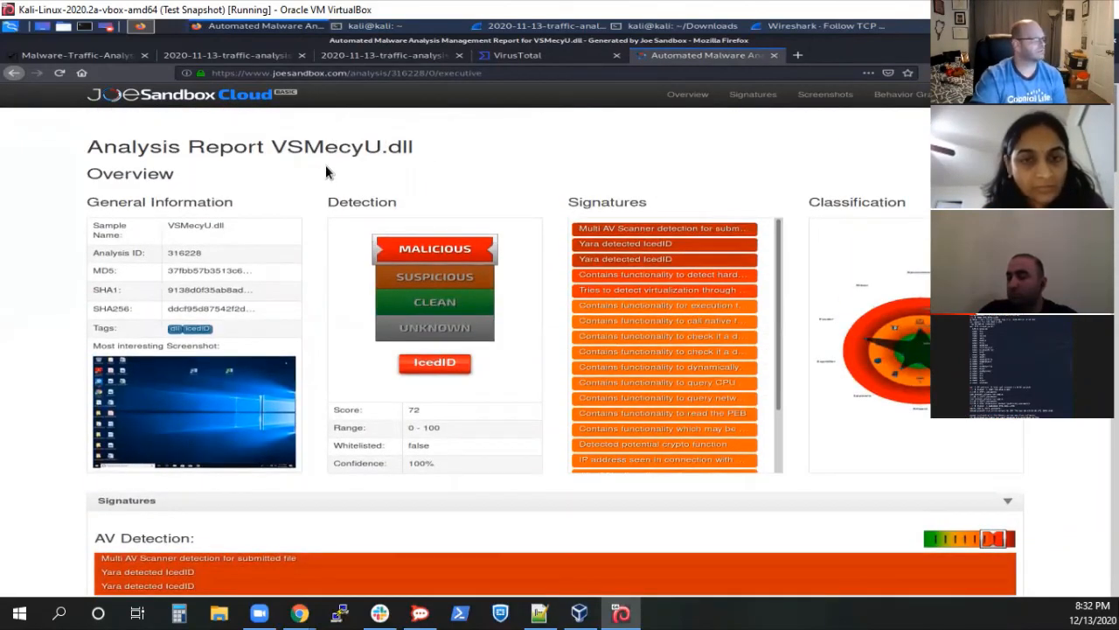
Step: Open the report's Screenshots section from the most interesting screenshot and view captured desktop frames along the slideshow timeline
left_click(207, 421)
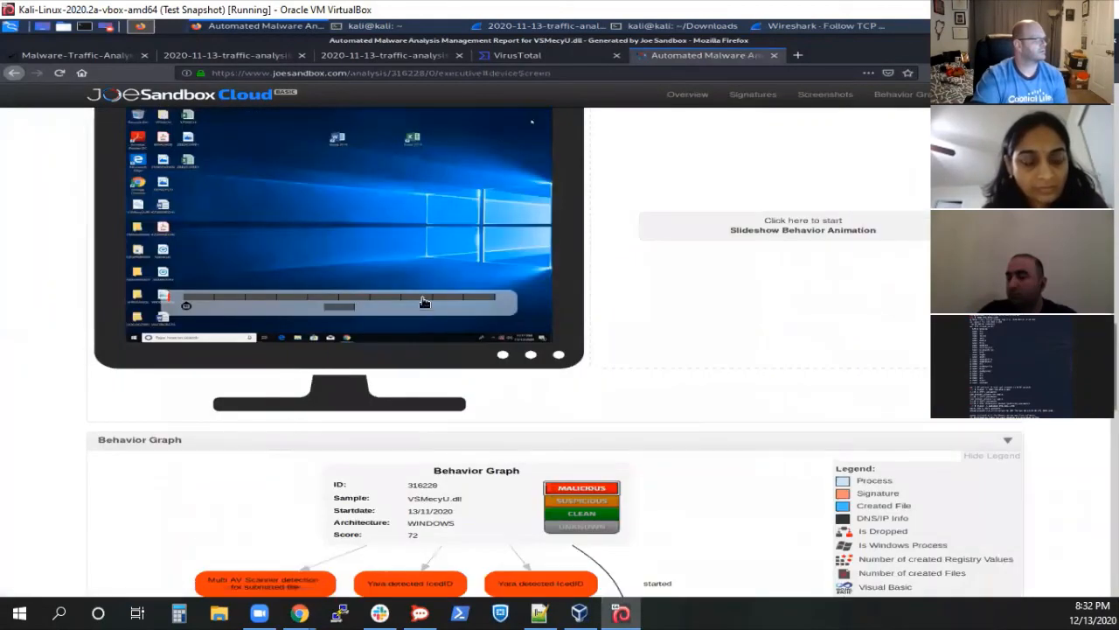
scroll(424, 302, "up", 2)
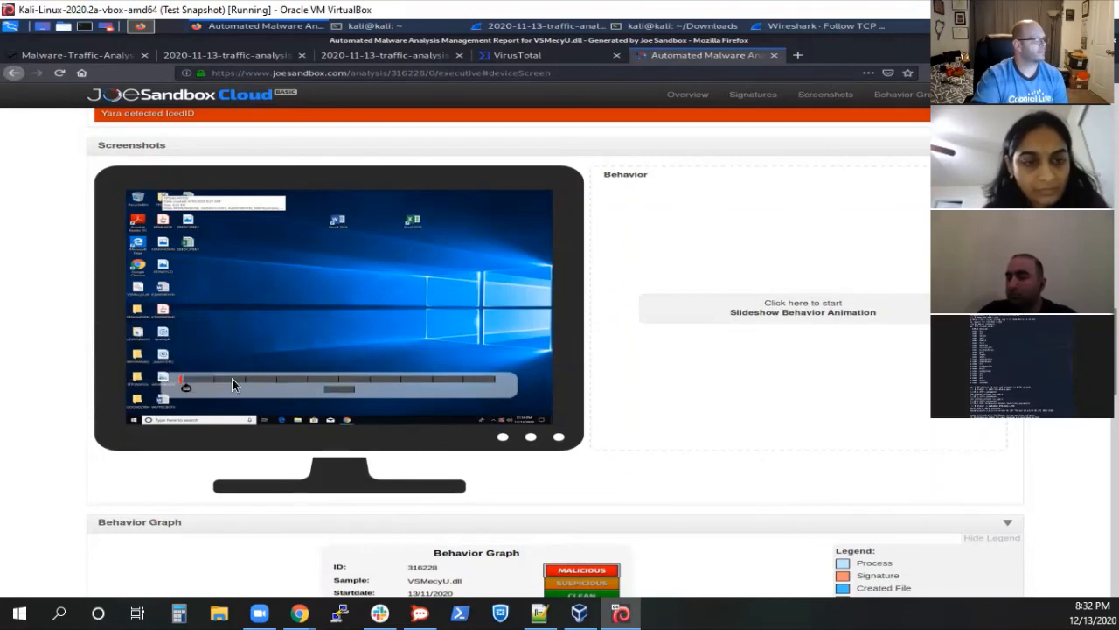
left_click(235, 378)
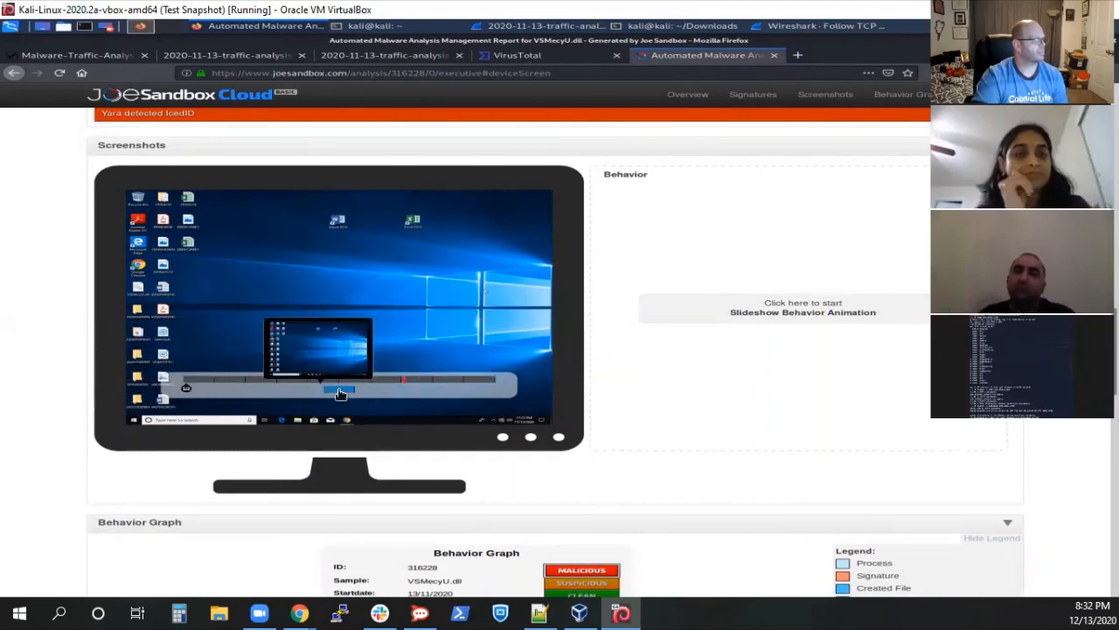
left_click(402, 399)
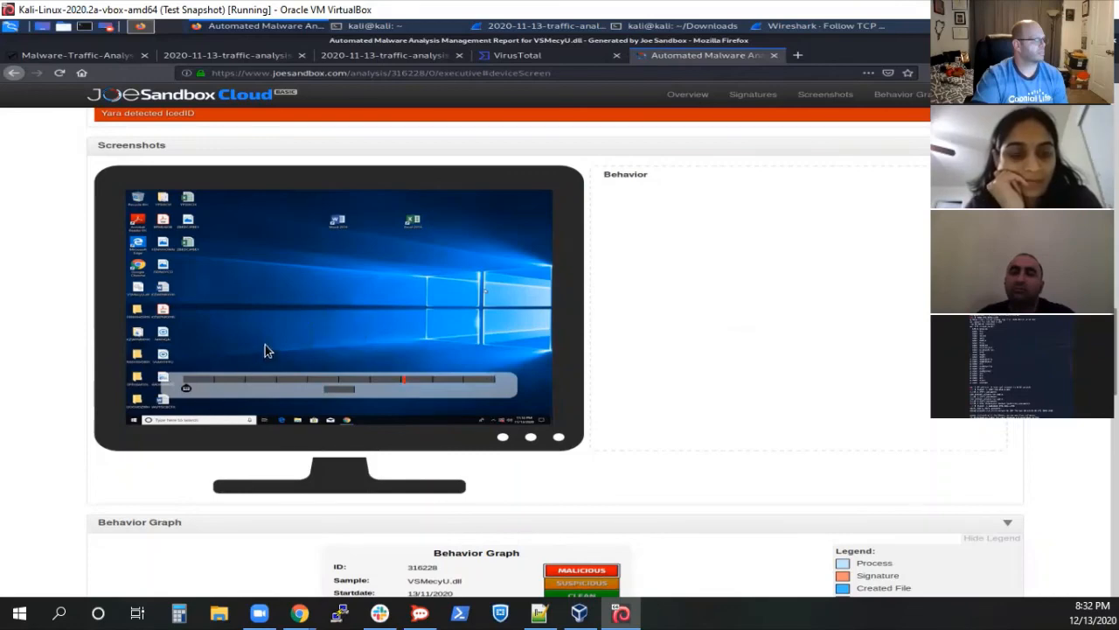
left_click(356, 337)
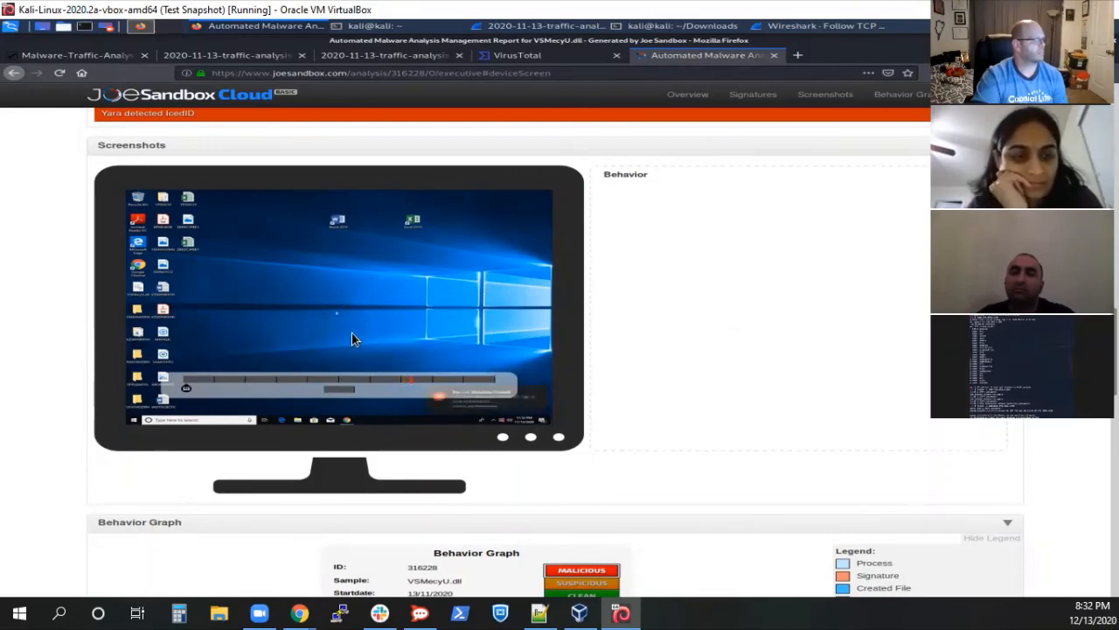